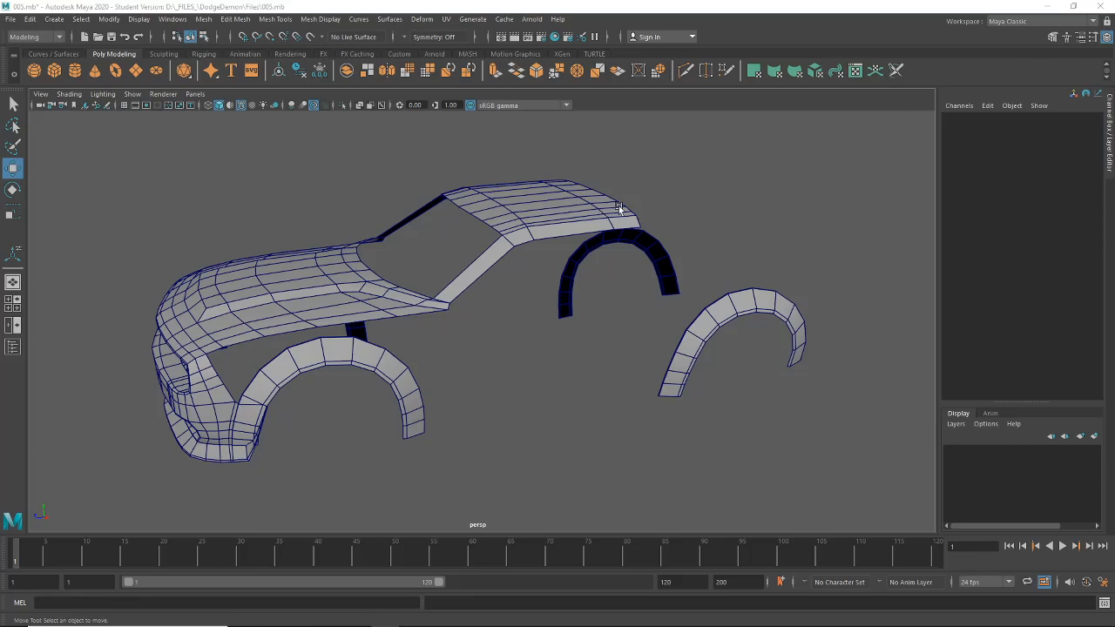
Examine the car body's hood, roof and wheel arches from the side, above and the front.
{"action": "left_click_drag", "start_coordinate": [740, 243], "coordinate": [749, 308], "text": "alt"}
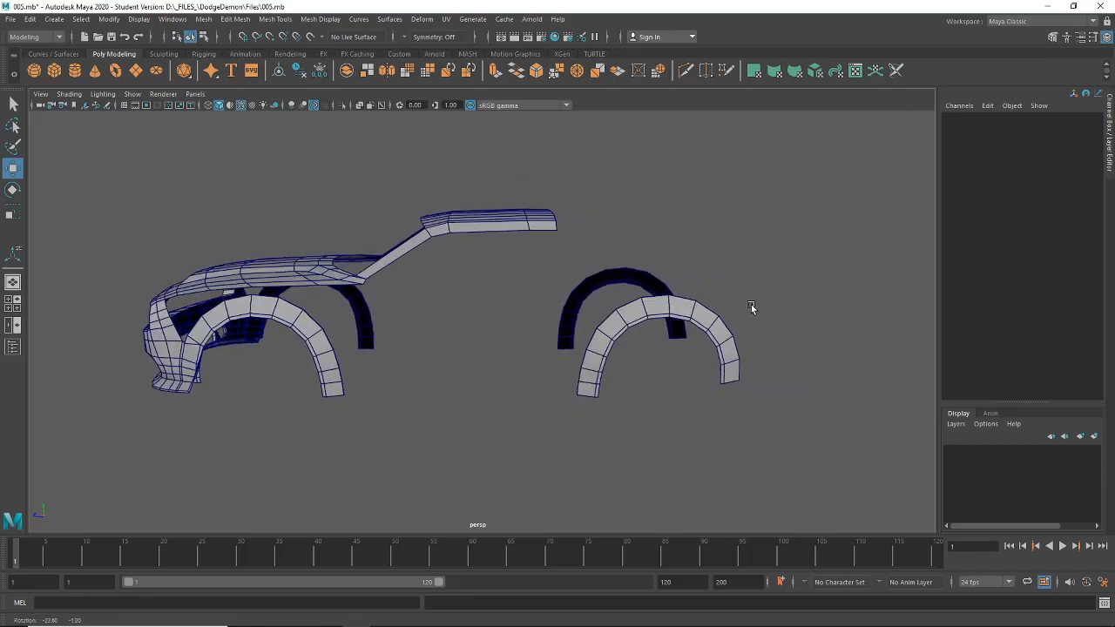
{"action": "left_click", "coordinate": [662, 314]}
{"action": "left_click_drag", "start_coordinate": [620, 323], "coordinate": [598, 371], "text": "alt"}
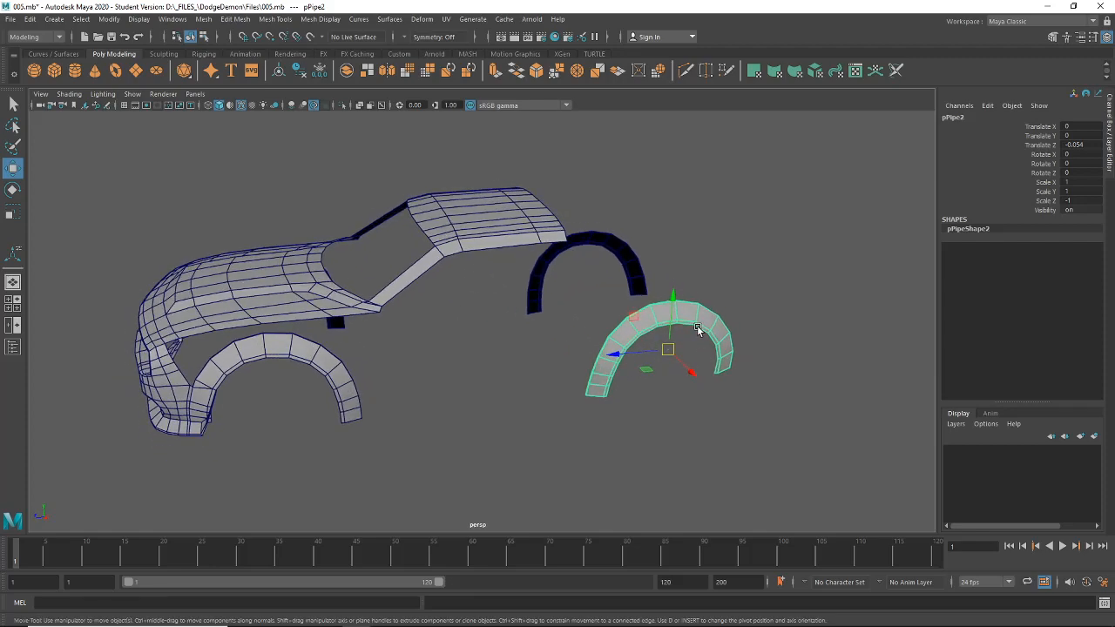
{"action": "left_click_drag", "start_coordinate": [566, 254], "coordinate": [540, 273], "text": "alt"}
{"action": "left_click", "coordinate": [529, 347]}
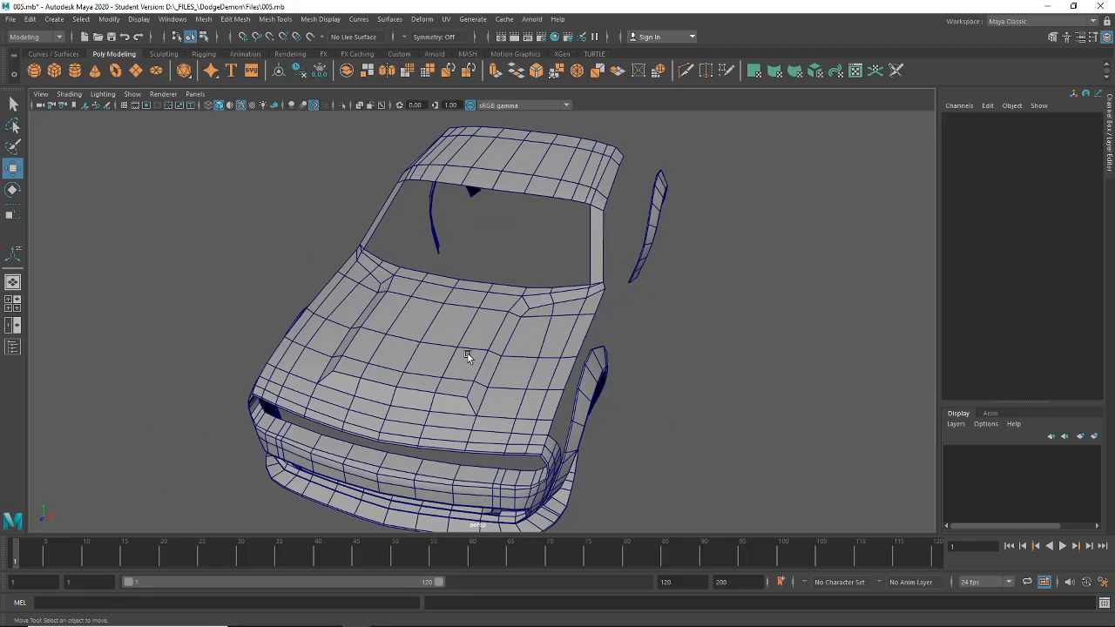
{"action": "left_click_drag", "start_coordinate": [519, 215], "coordinate": [433, 261], "text": "alt"}
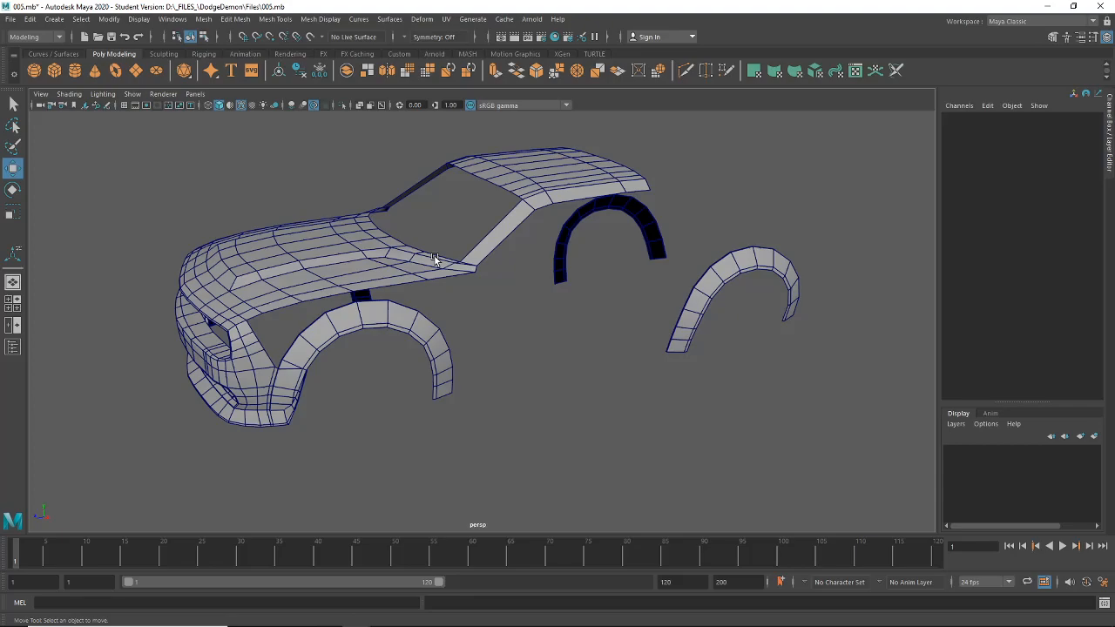
{"action": "left_click_drag", "start_coordinate": [428, 258], "coordinate": [543, 287], "text": "alt"}
{"action": "scroll", "coordinate": [474, 263], "scroll_direction": "up", "scroll_amount": 3}
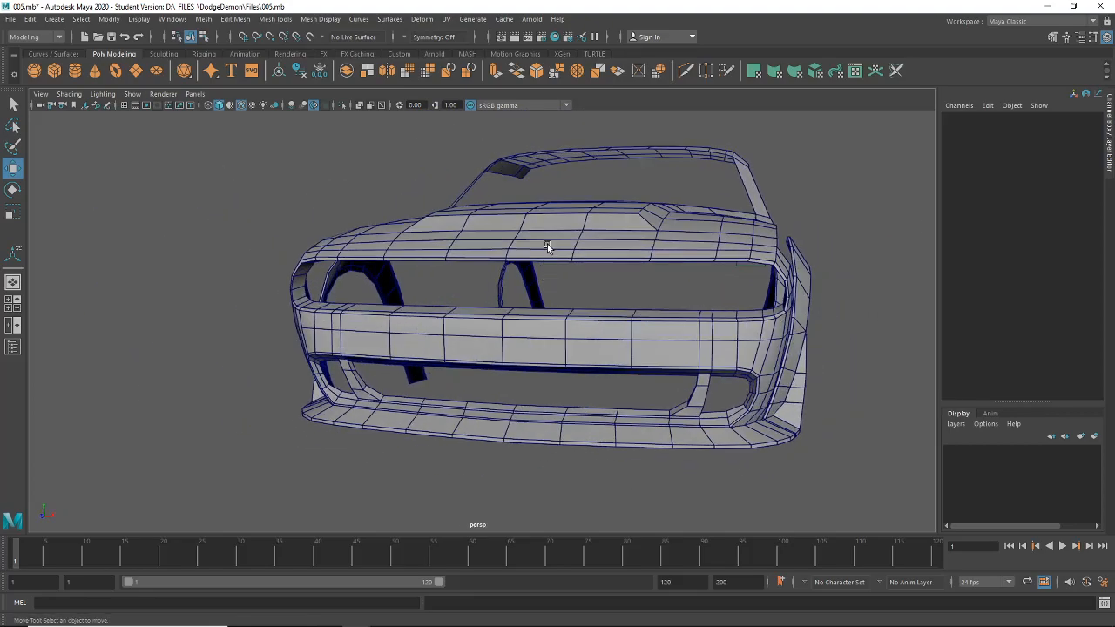
Compare the vertices along the hood's front edge with the side-view blueprint in vertex mode.
{"action": "right_click_drag", "start_coordinate": [547, 244], "coordinate": [510, 245]}
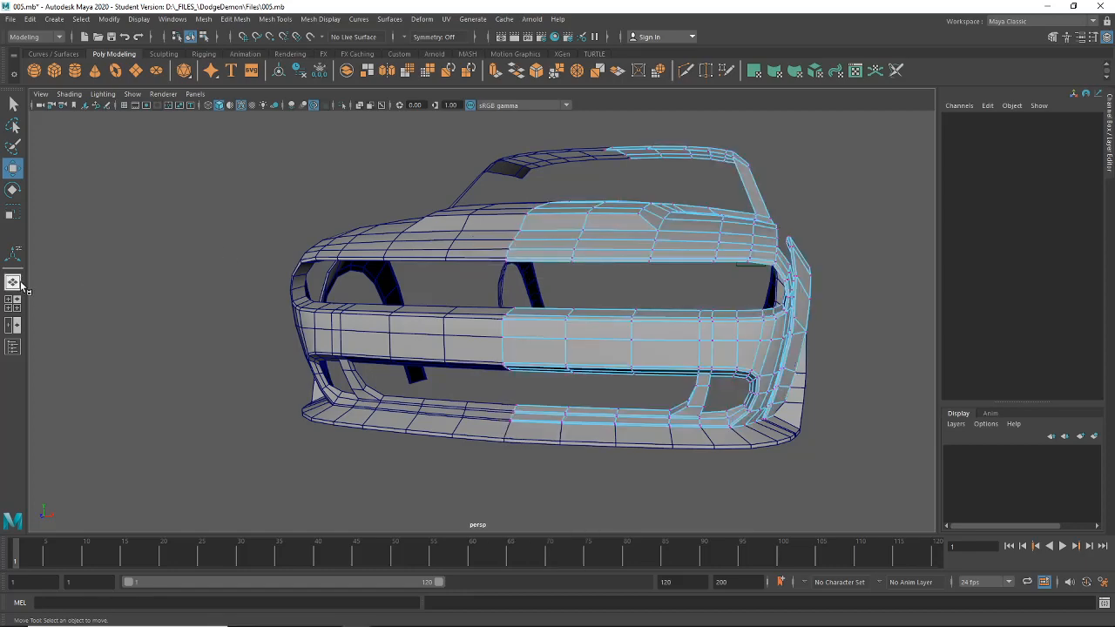
{"action": "left_click_drag", "start_coordinate": [693, 290], "coordinate": [674, 293], "text": "alt"}
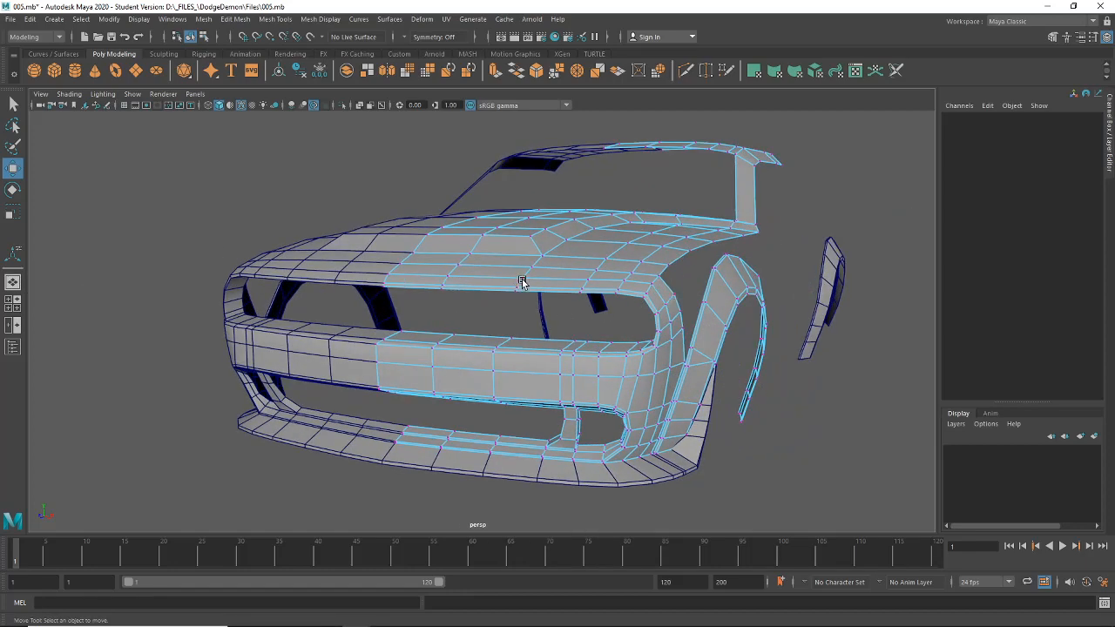
{"action": "left_click", "coordinate": [13, 302]}
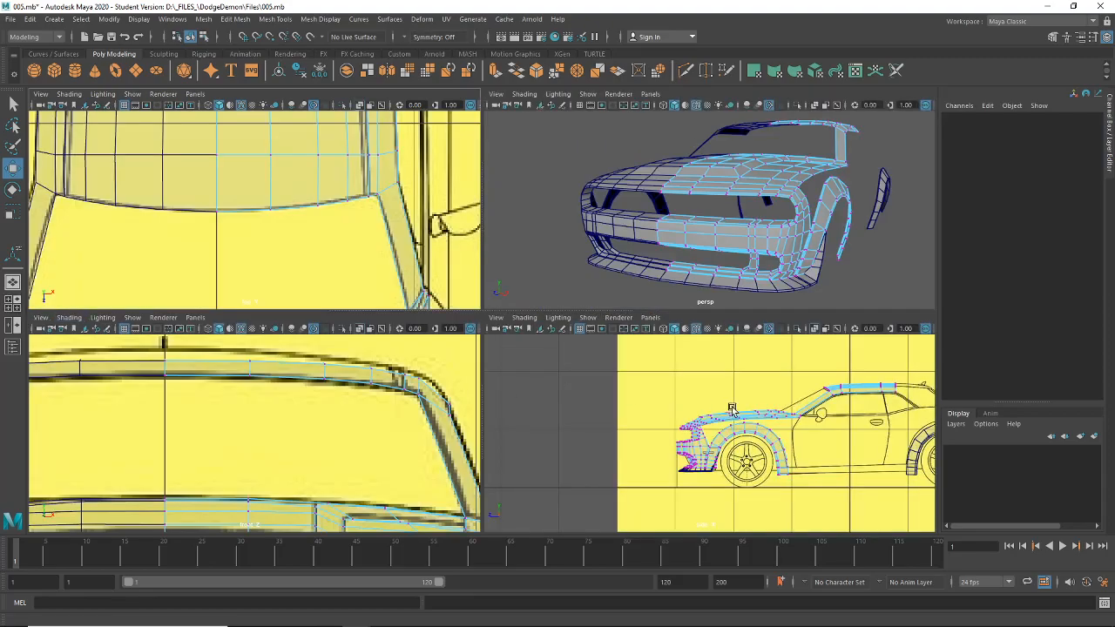
{"action": "key", "text": "space"}
{"action": "scroll", "coordinate": [476, 373], "scroll_direction": "up", "scroll_amount": 6}
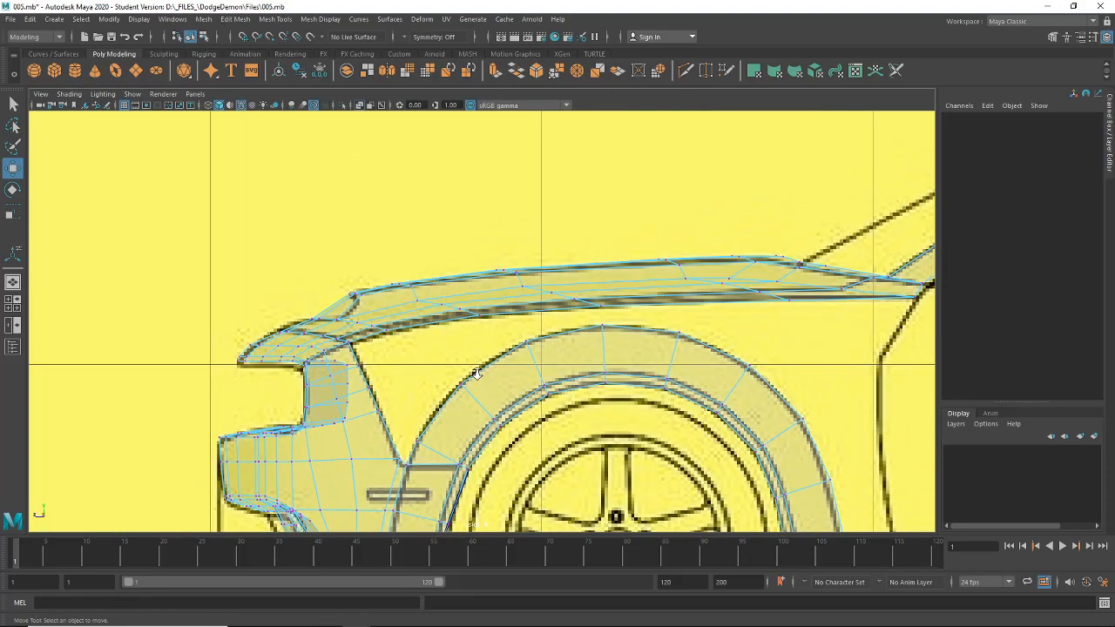
{"action": "scroll", "coordinate": [477, 373], "scroll_direction": "up", "scroll_amount": 3}
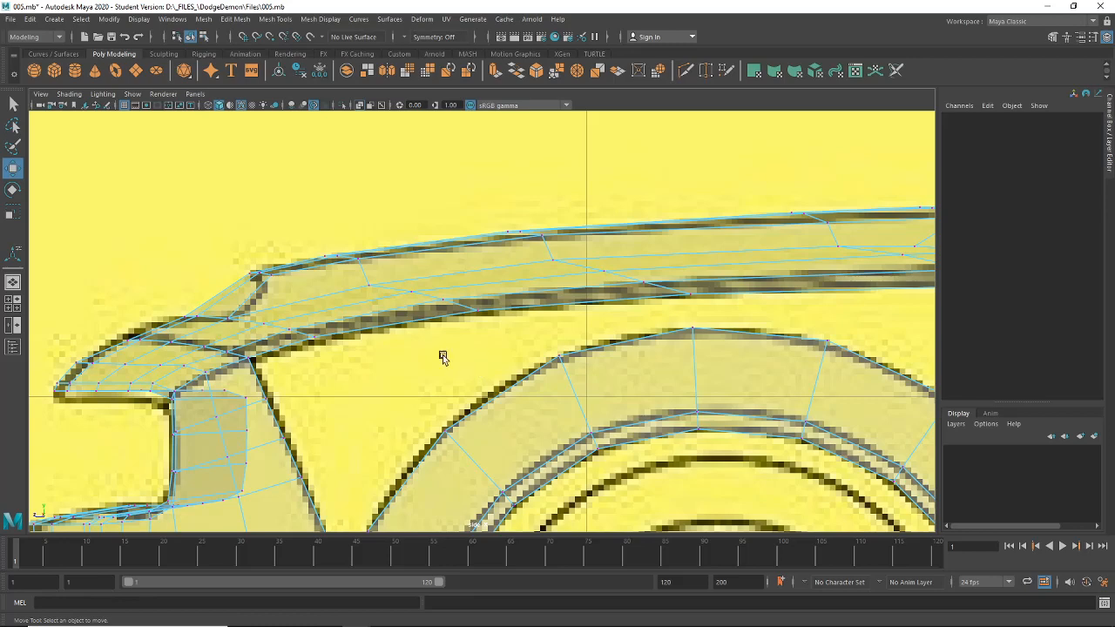
{"action": "middle_click_drag", "start_coordinate": [339, 341], "coordinate": [656, 332], "text": "alt"}
{"action": "scroll", "coordinate": [450, 342], "scroll_direction": "up", "scroll_amount": 2}
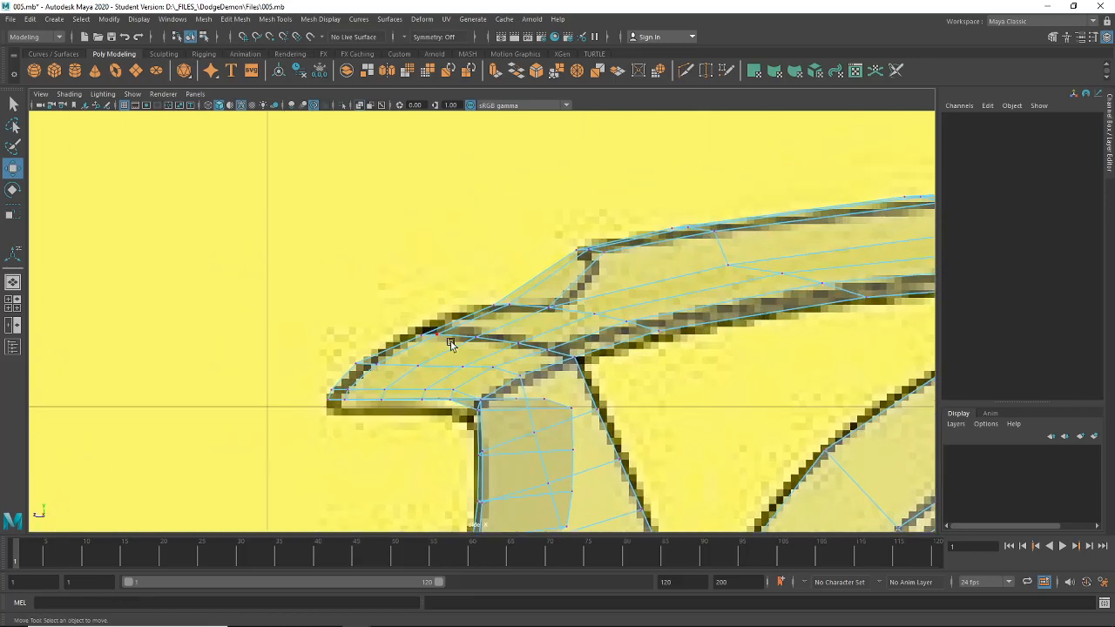
{"action": "left_click", "coordinate": [447, 322]}
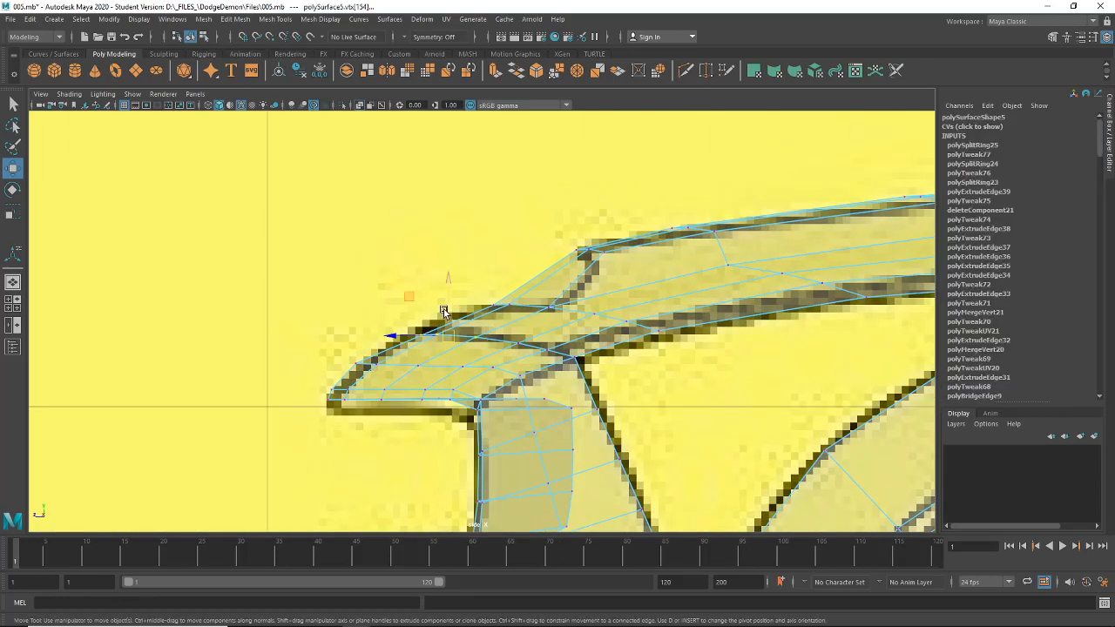
Return to the perspective view and check the hood's front shape against the reference photo 001.jpg.
{"action": "left_click", "coordinate": [14, 285]}
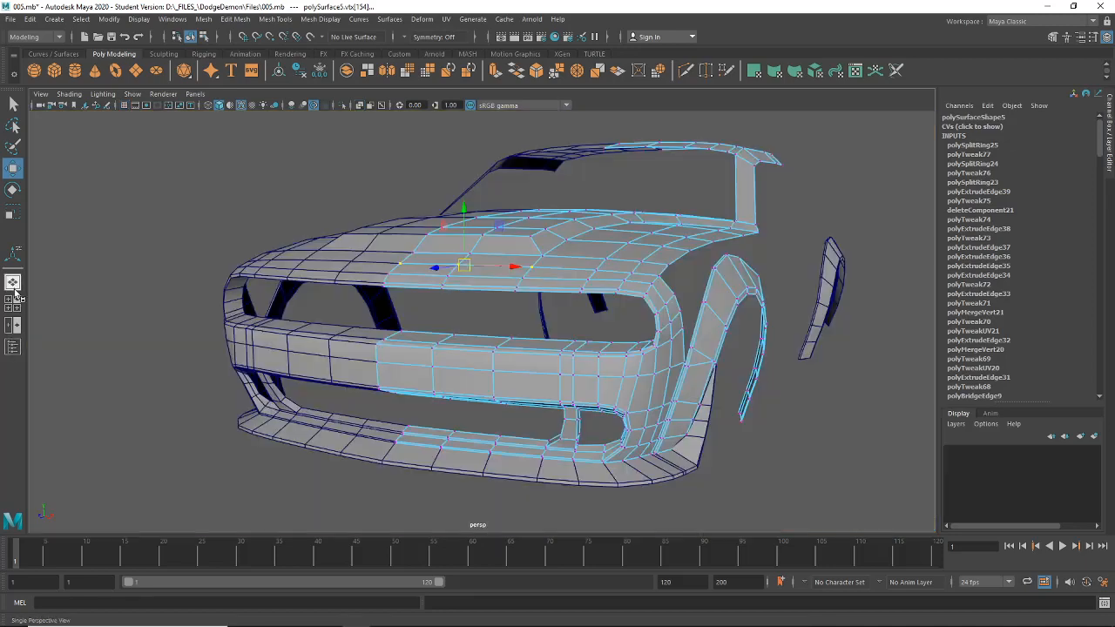
{"action": "left_click_drag", "start_coordinate": [425, 324], "coordinate": [470, 324], "text": "alt"}
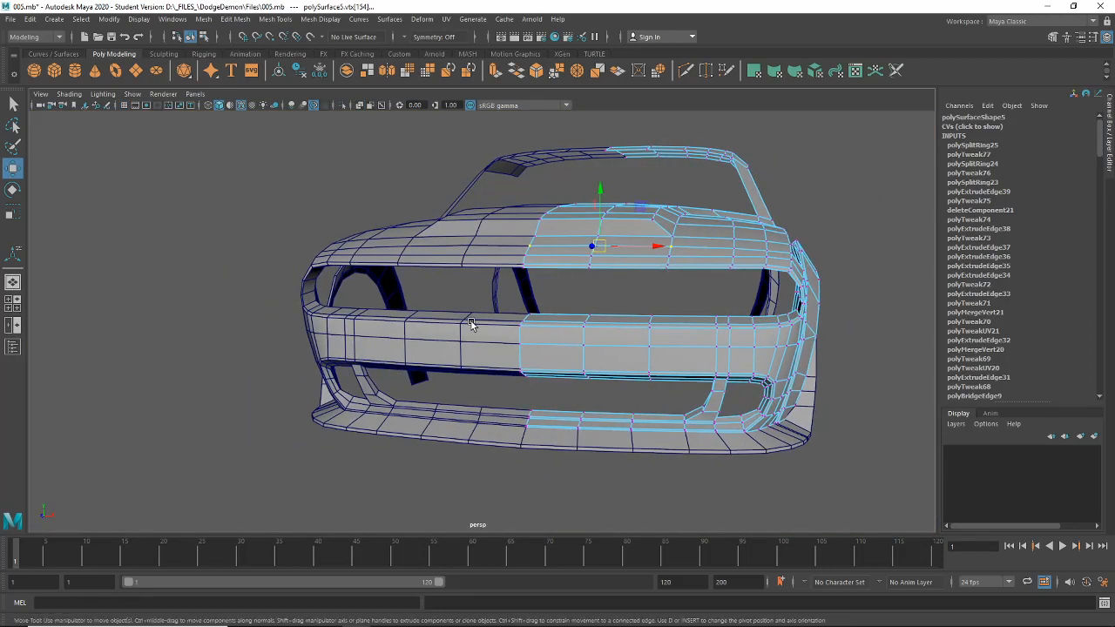
{"action": "left_click_drag", "start_coordinate": [1114, 50], "coordinate": [670, 99]}
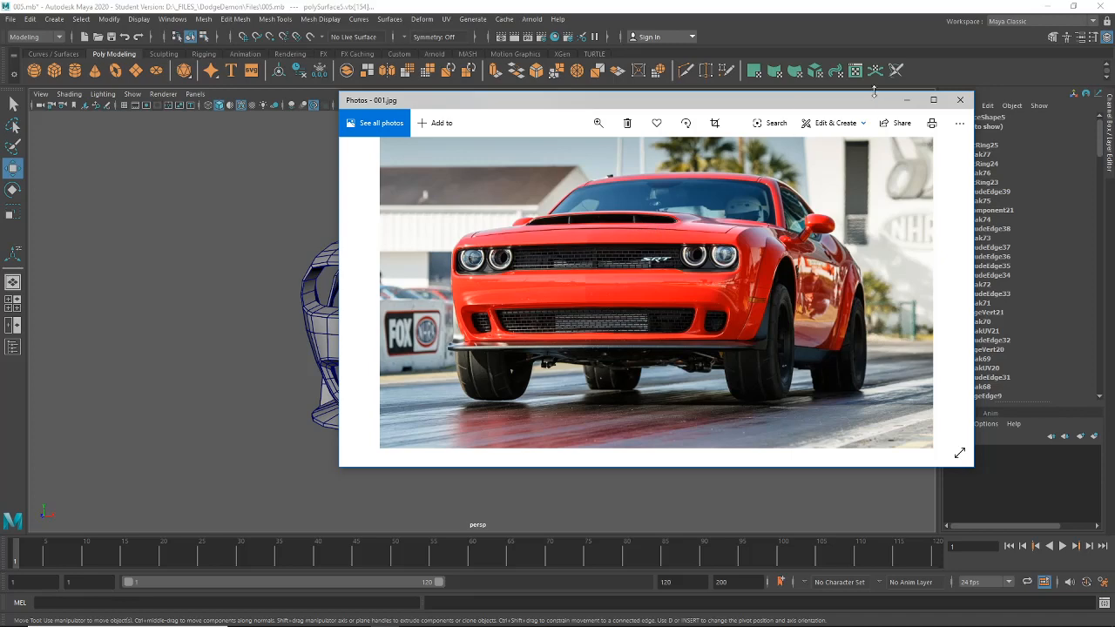
{"action": "left_click_drag", "start_coordinate": [874, 90], "coordinate": [1114, 93]}
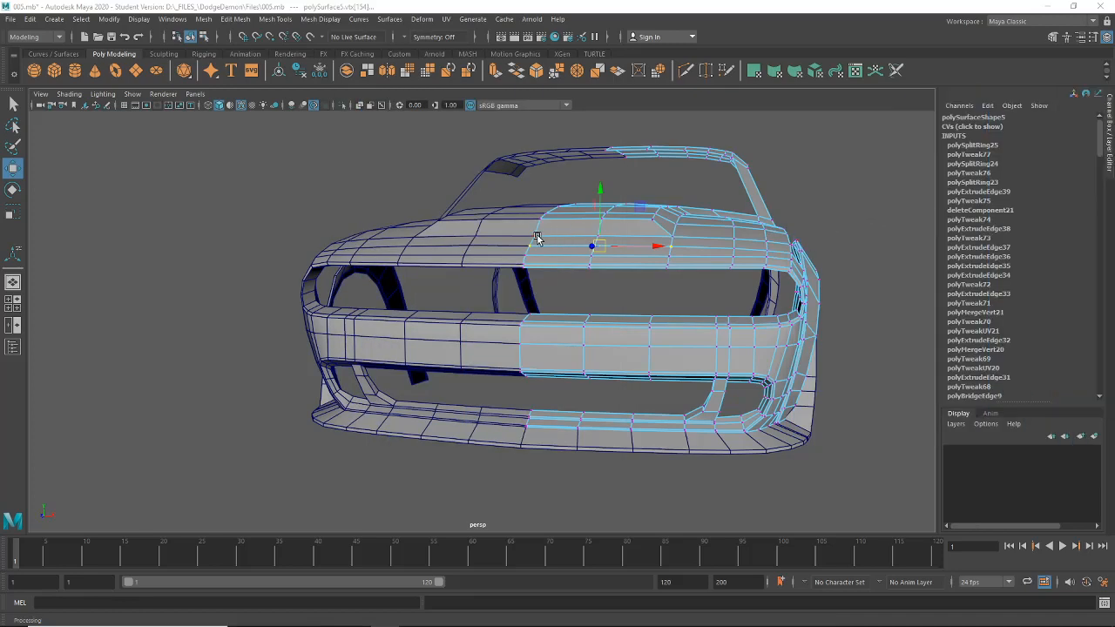
Raise two neighbouring hood vertices slightly, one on the centerline and one beside it, just ahead of the raised section.
{"action": "scroll", "coordinate": [555, 236], "scroll_direction": "up", "scroll_amount": 2}
{"action": "right_click_drag", "start_coordinate": [560, 251], "coordinate": [599, 272], "text": "alt"}
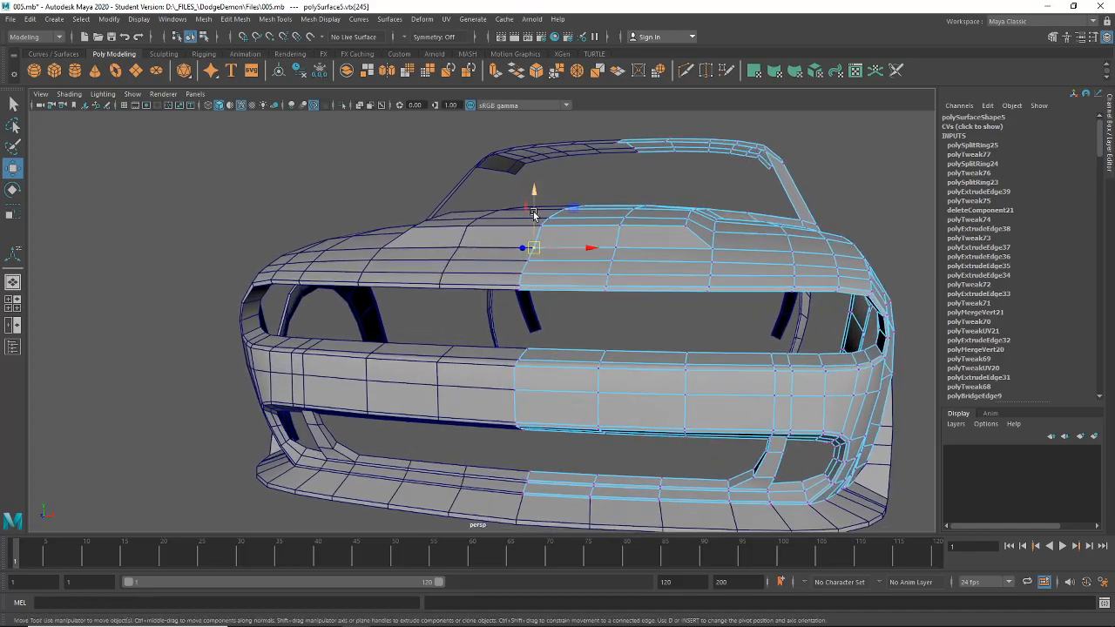
{"action": "left_click_drag", "start_coordinate": [534, 216], "coordinate": [535, 210]}
{"action": "left_click", "coordinate": [613, 246]}
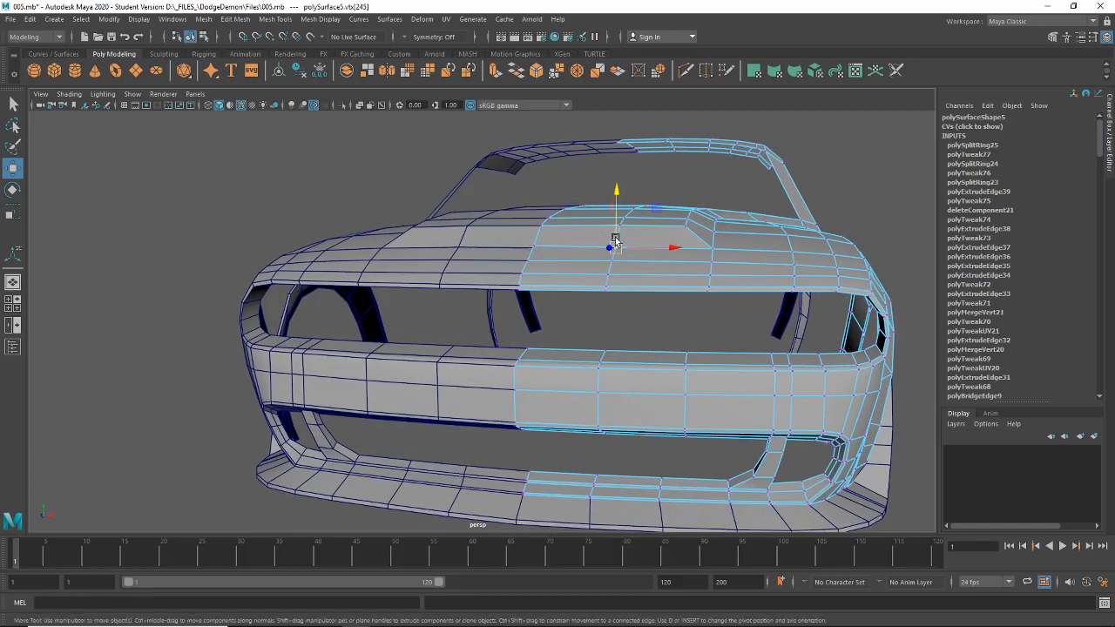
{"action": "left_click_drag", "start_coordinate": [617, 223], "coordinate": [616, 222]}
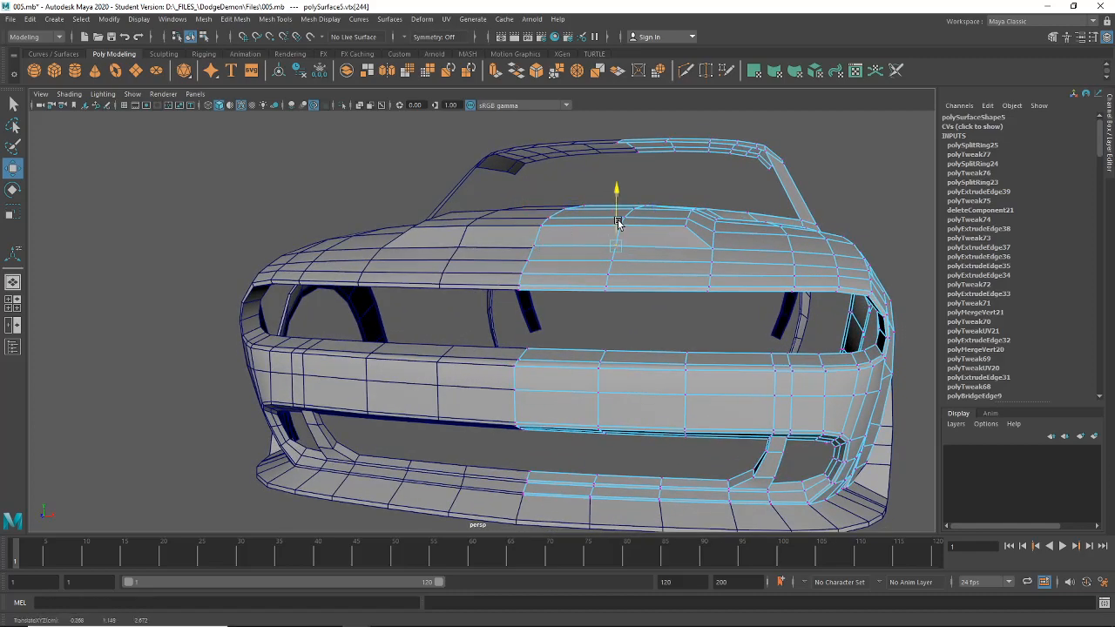
Refine the height of the centerline vertices near the hood's front edge, return to object mode and clear the selection.
{"action": "left_click", "coordinate": [531, 247]}
{"action": "scroll", "coordinate": [536, 250], "scroll_direction": "up", "scroll_amount": 2}
{"action": "left_click_drag", "start_coordinate": [560, 146], "coordinate": [567, 150]}
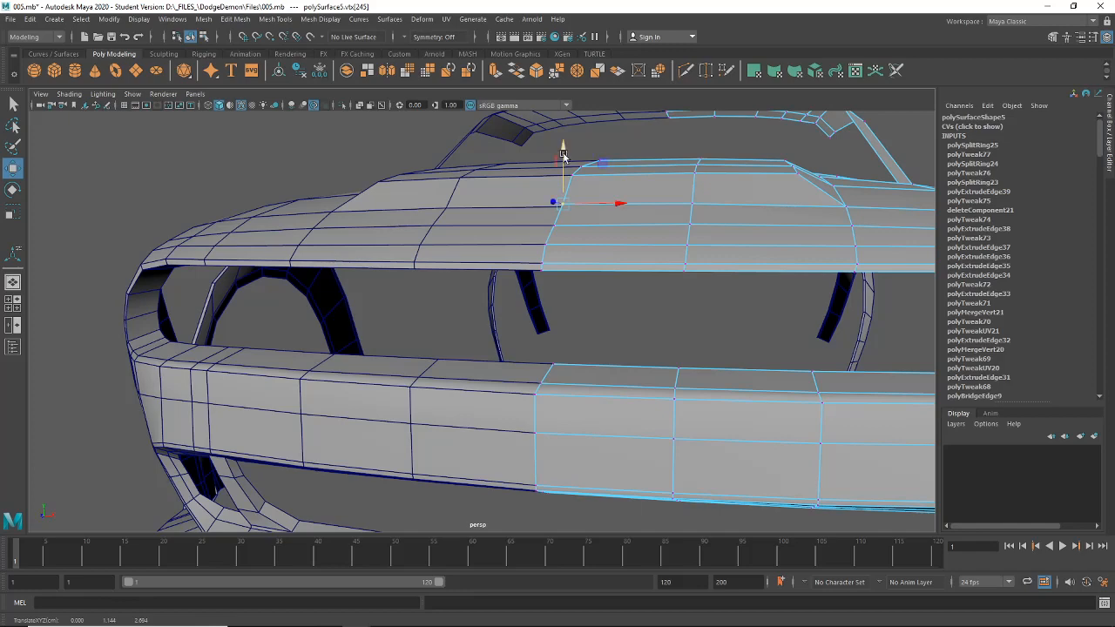
{"action": "left_click", "coordinate": [555, 226]}
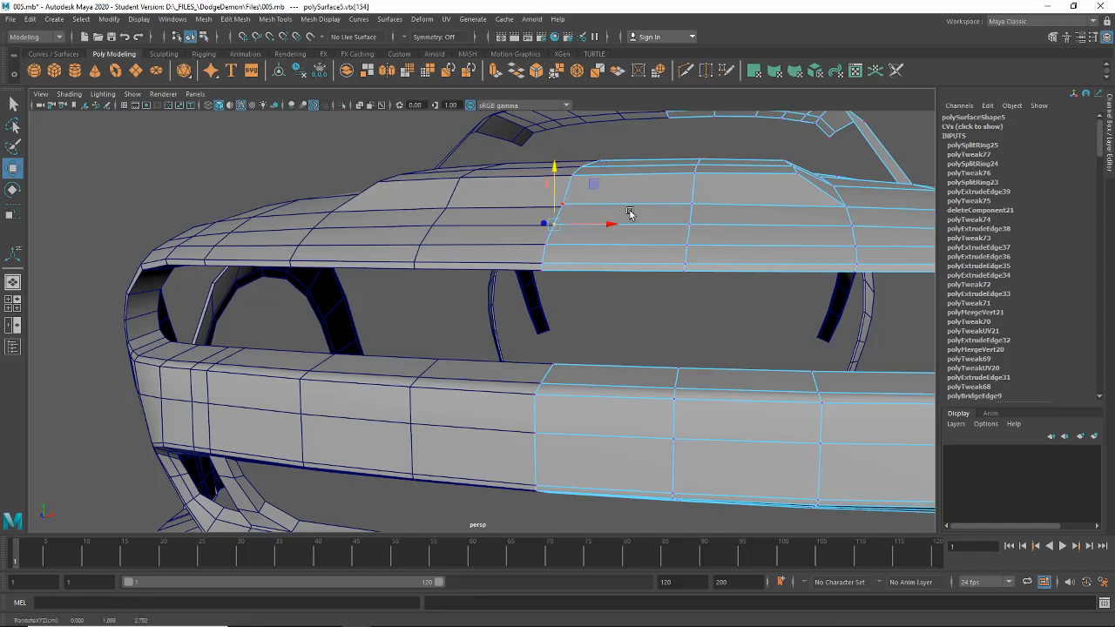
{"action": "left_click", "coordinate": [690, 201]}
{"action": "left_click_drag", "start_coordinate": [675, 259], "coordinate": [731, 309], "text": "alt"}
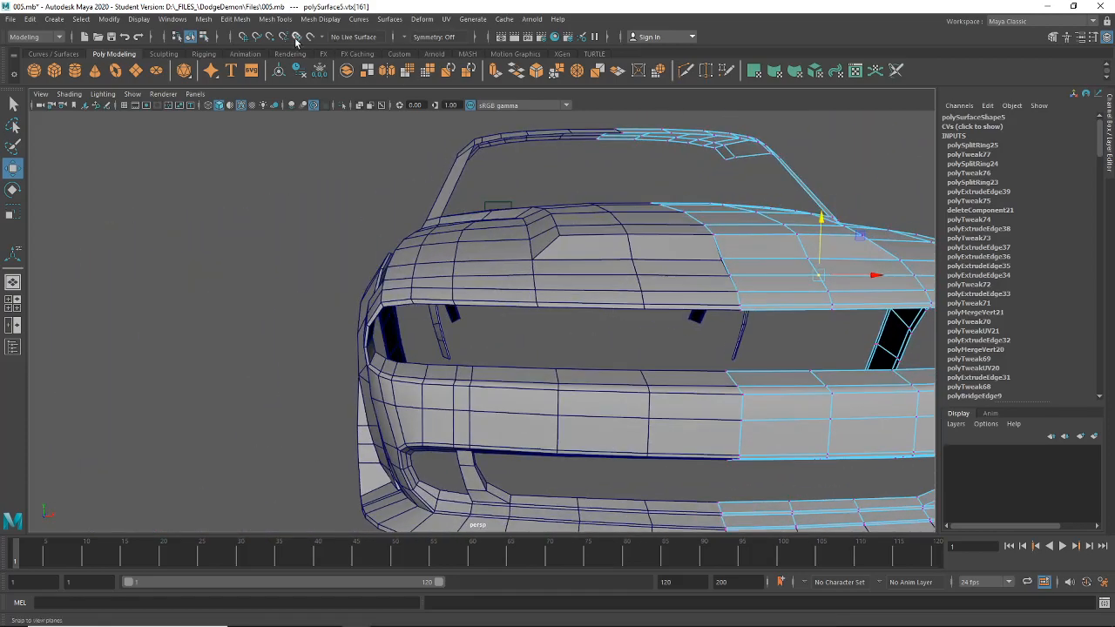
{"action": "left_click", "coordinate": [190, 36]}
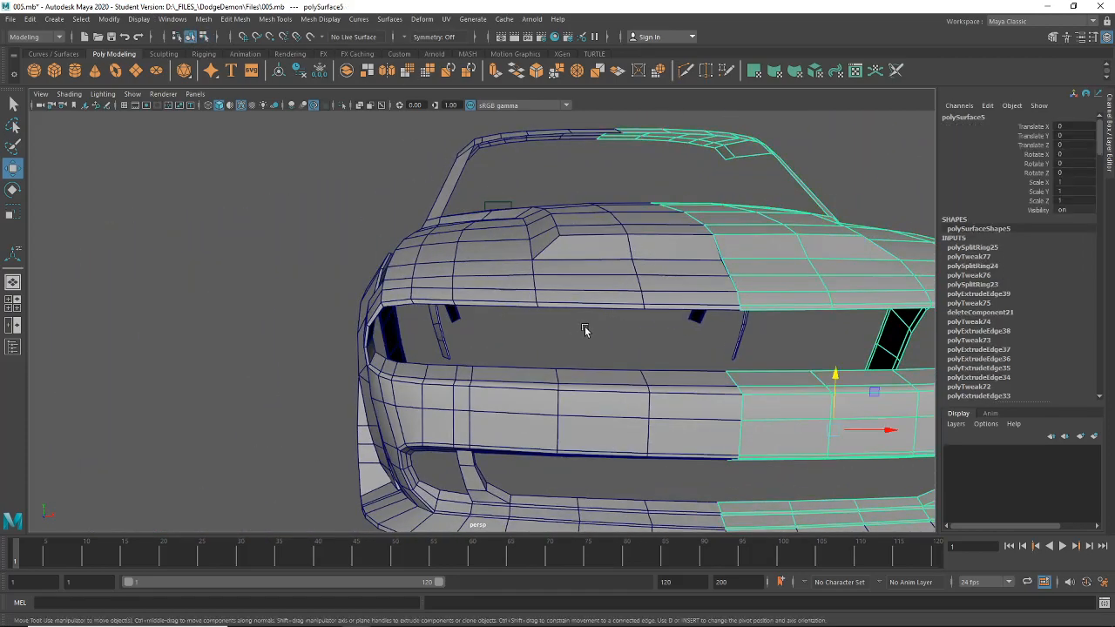
{"action": "left_click", "coordinate": [592, 280]}
{"action": "left_click", "coordinate": [251, 300]}
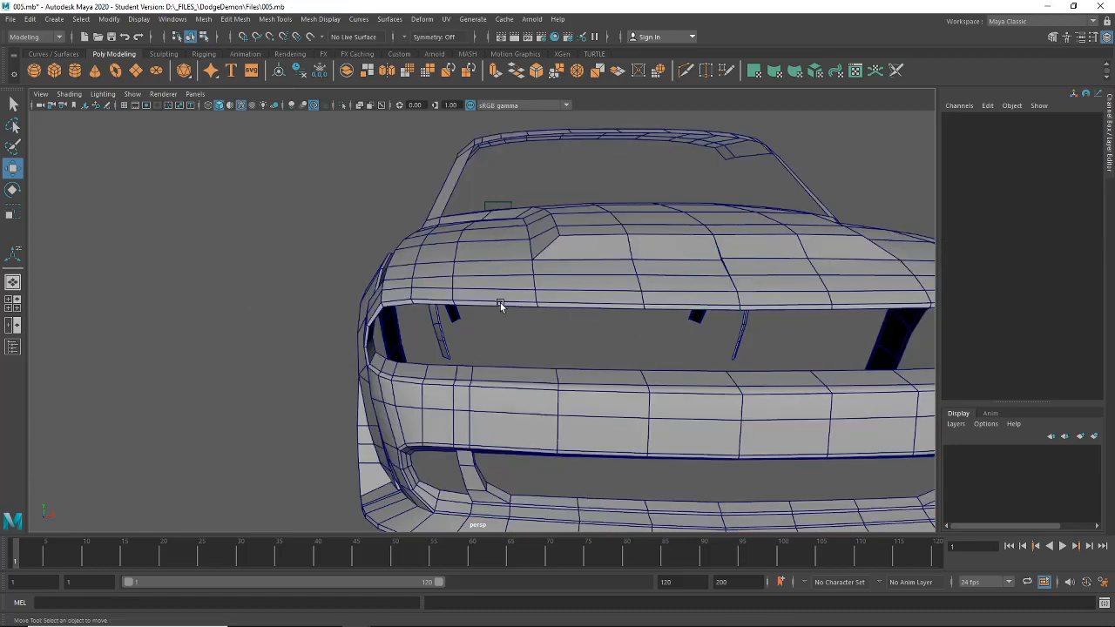
Examine the hood and front end from above and the front, checking how the mirrored body half matches.
{"action": "scroll", "coordinate": [523, 304], "scroll_direction": "down", "scroll_amount": 5}
{"action": "left_click_drag", "start_coordinate": [547, 304], "coordinate": [447, 330], "text": "alt"}
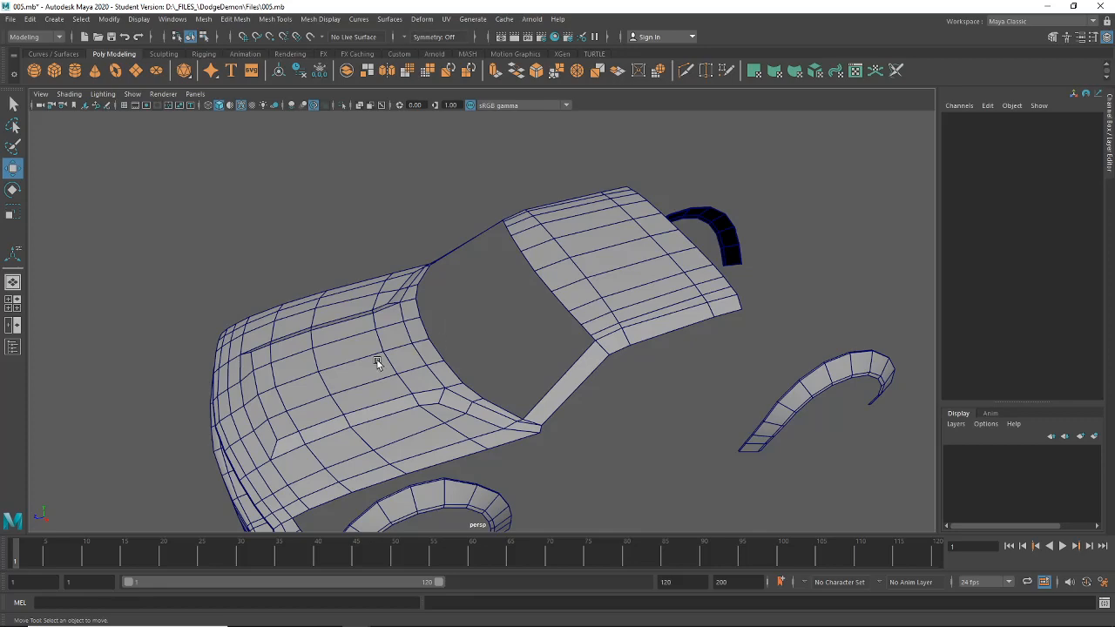
{"action": "left_click", "coordinate": [325, 323]}
{"action": "left_click_drag", "start_coordinate": [383, 413], "coordinate": [493, 368], "text": "alt"}
{"action": "middle_click_drag", "start_coordinate": [489, 362], "coordinate": [407, 357], "text": "alt"}
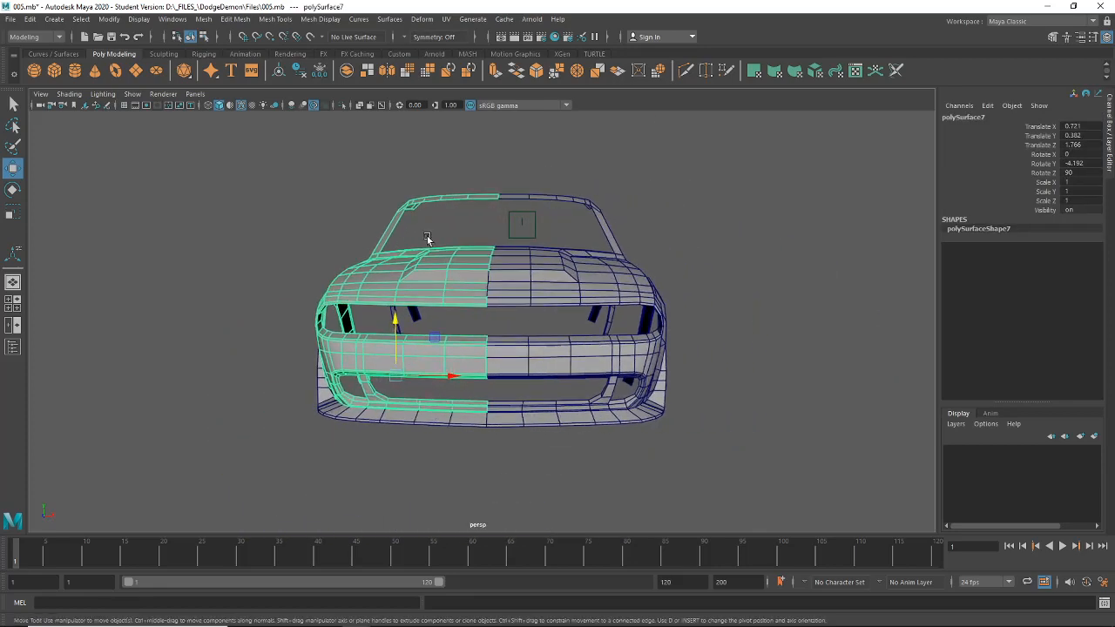
{"action": "scroll", "coordinate": [408, 299], "scroll_direction": "up", "scroll_amount": 2}
{"action": "left_click_drag", "start_coordinate": [444, 290], "coordinate": [478, 315], "text": "alt"}
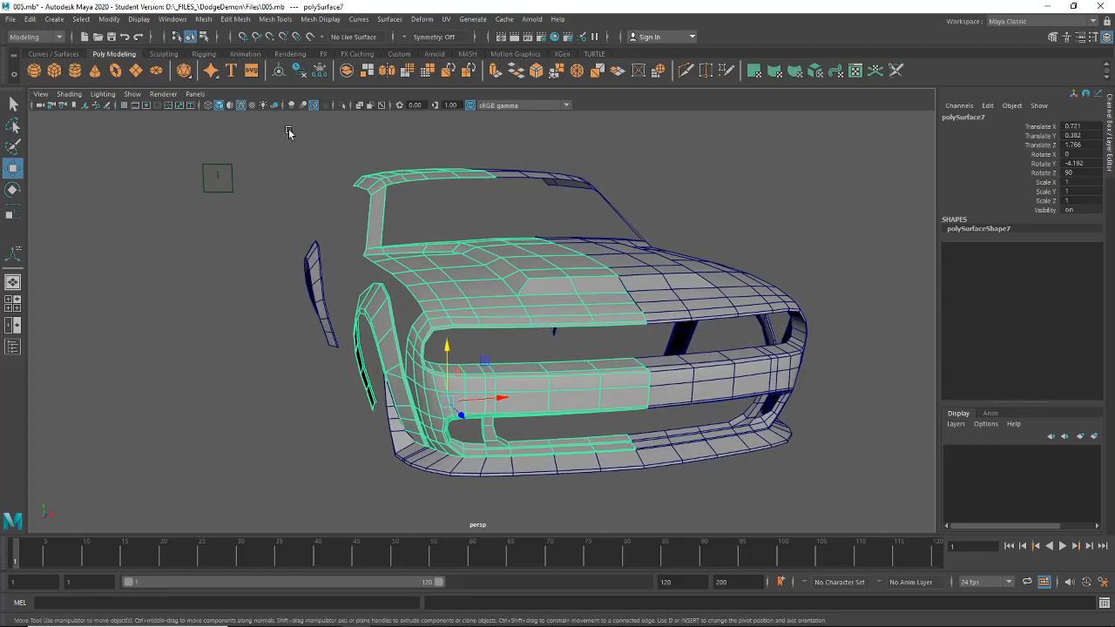
{"action": "left_click_drag", "start_coordinate": [695, 417], "coordinate": [601, 363], "text": "alt"}
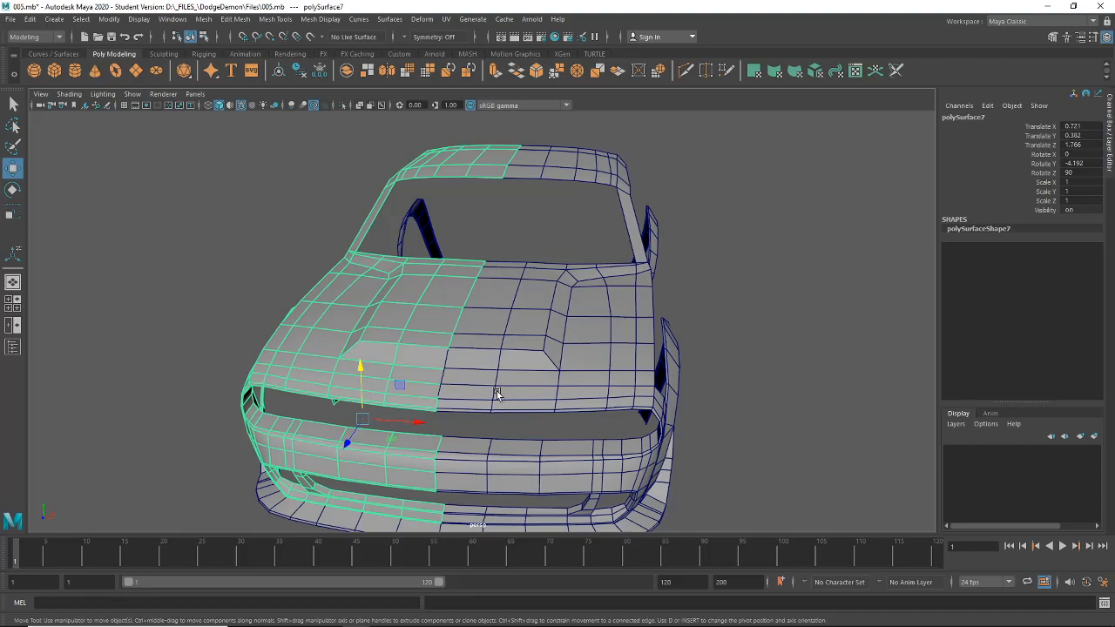
{"action": "left_click", "coordinate": [248, 327]}
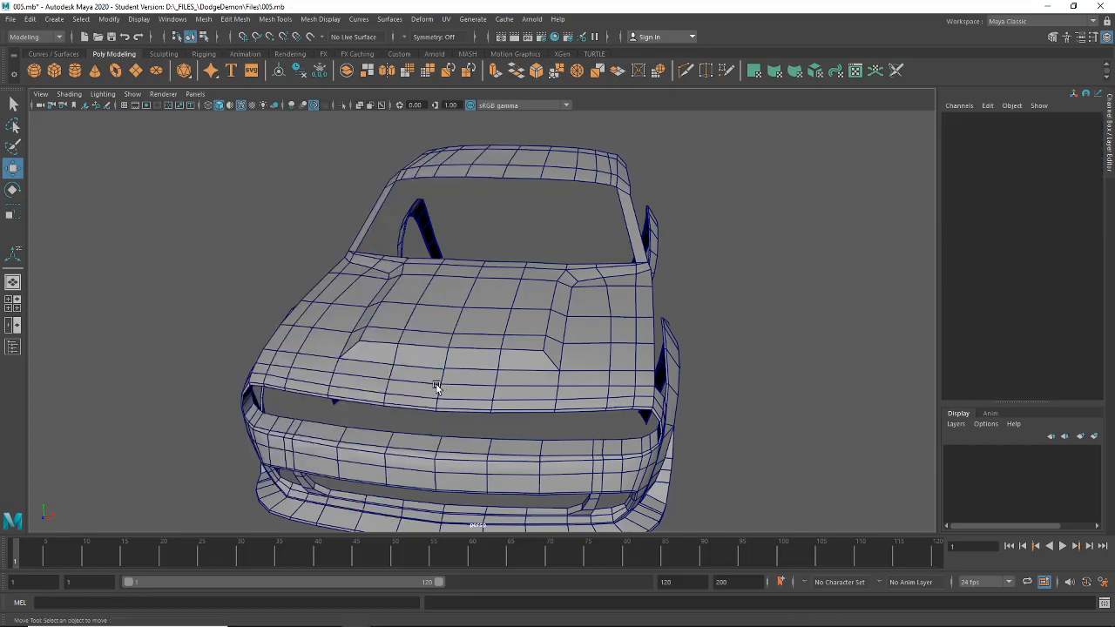
{"action": "left_click_drag", "start_coordinate": [436, 388], "coordinate": [497, 373], "text": "alt"}
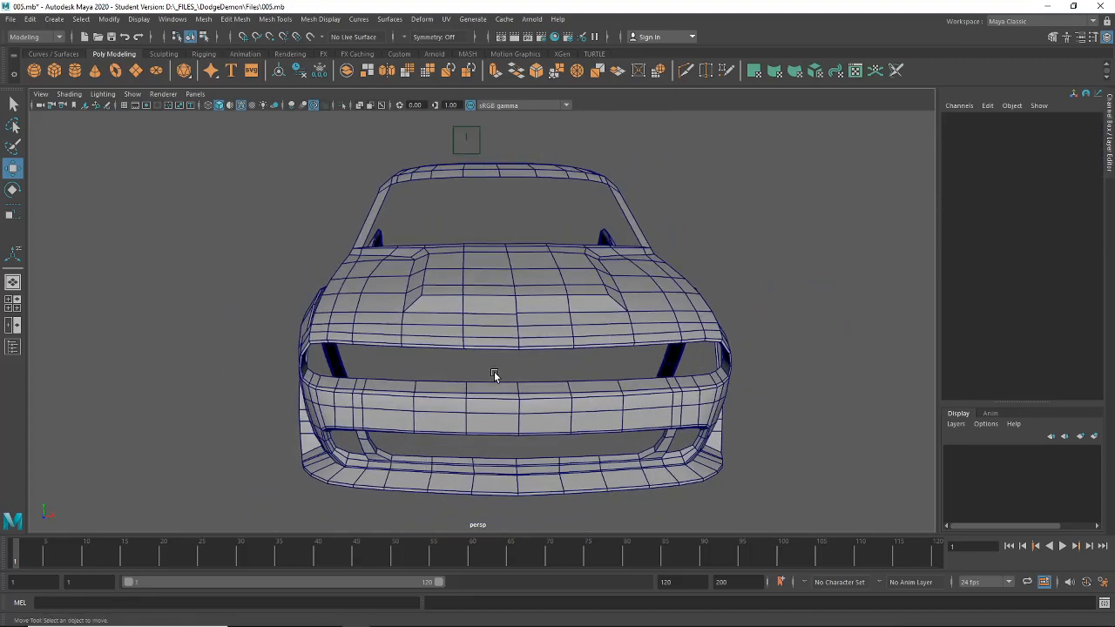
Delete the two adjacent faces at the front of the hood's raised section, beside the centerline, to open the hood scoop.
{"action": "right_click_drag", "start_coordinate": [497, 373], "coordinate": [573, 331], "text": "alt"}
{"action": "left_click", "coordinate": [577, 293]}
{"action": "right_click", "coordinate": [581, 286]}
{"action": "right_click_drag", "start_coordinate": [584, 288], "coordinate": [608, 299]}
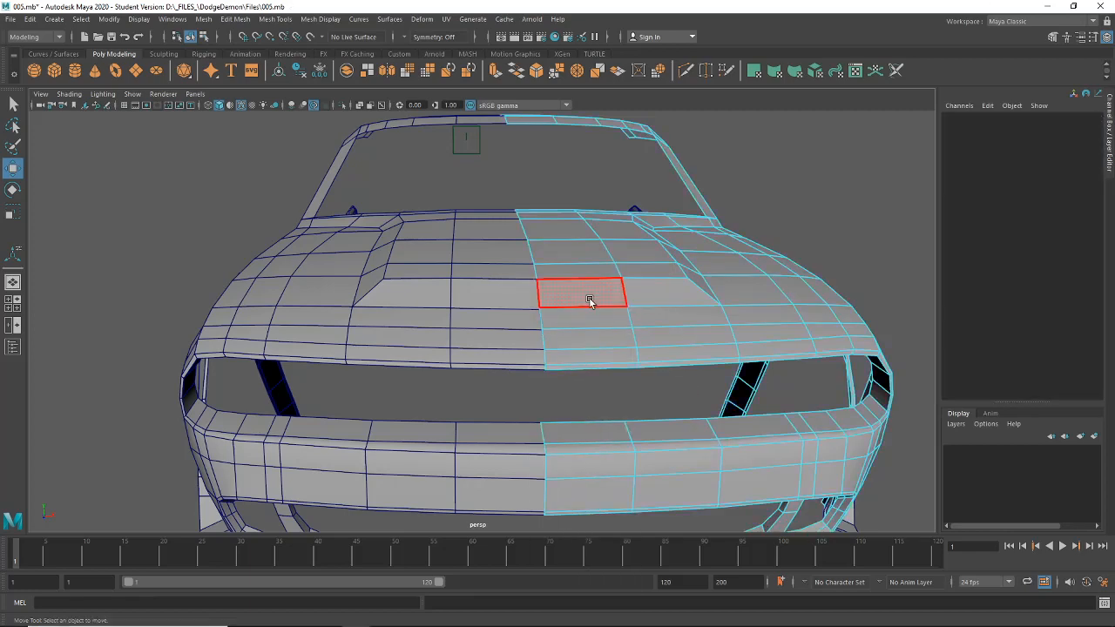
{"action": "left_click", "coordinate": [589, 301]}
{"action": "left_click", "coordinate": [658, 297], "text": "shift"}
{"action": "left_click_drag", "start_coordinate": [698, 304], "coordinate": [473, 341], "text": "alt"}
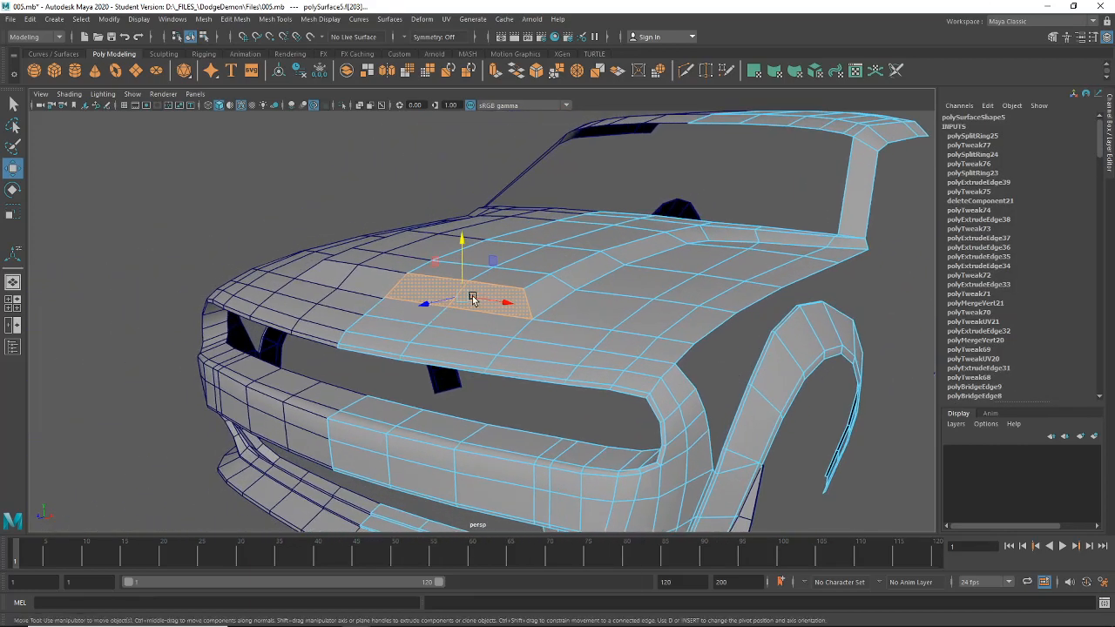
{"action": "scroll", "coordinate": [462, 304], "scroll_direction": "up", "scroll_amount": 3}
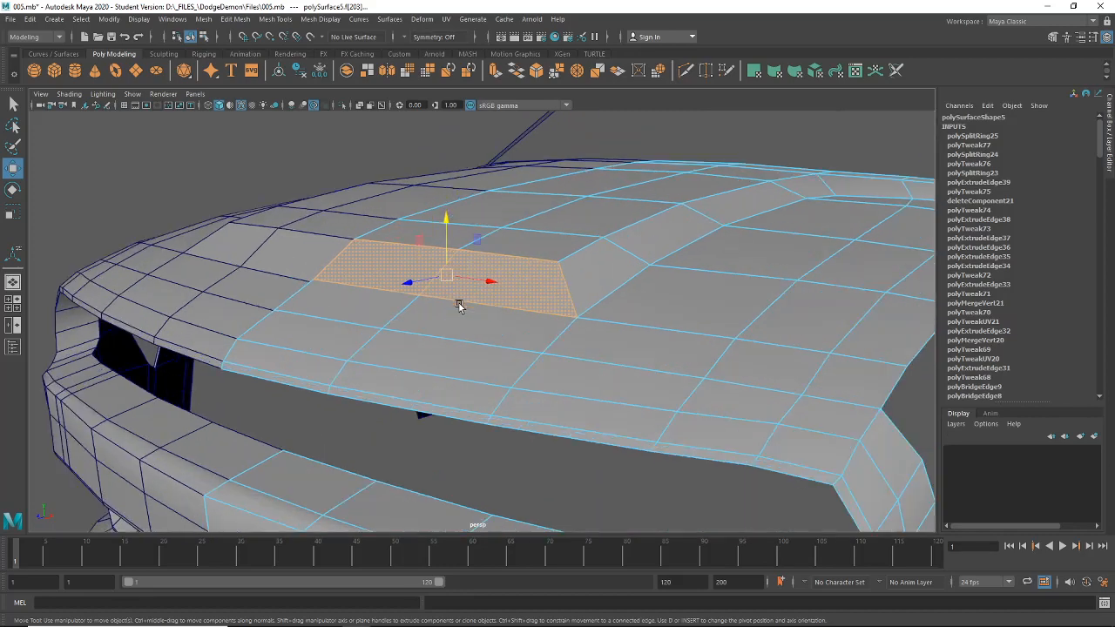
{"action": "middle_click_drag", "start_coordinate": [461, 303], "coordinate": [471, 315], "text": "alt"}
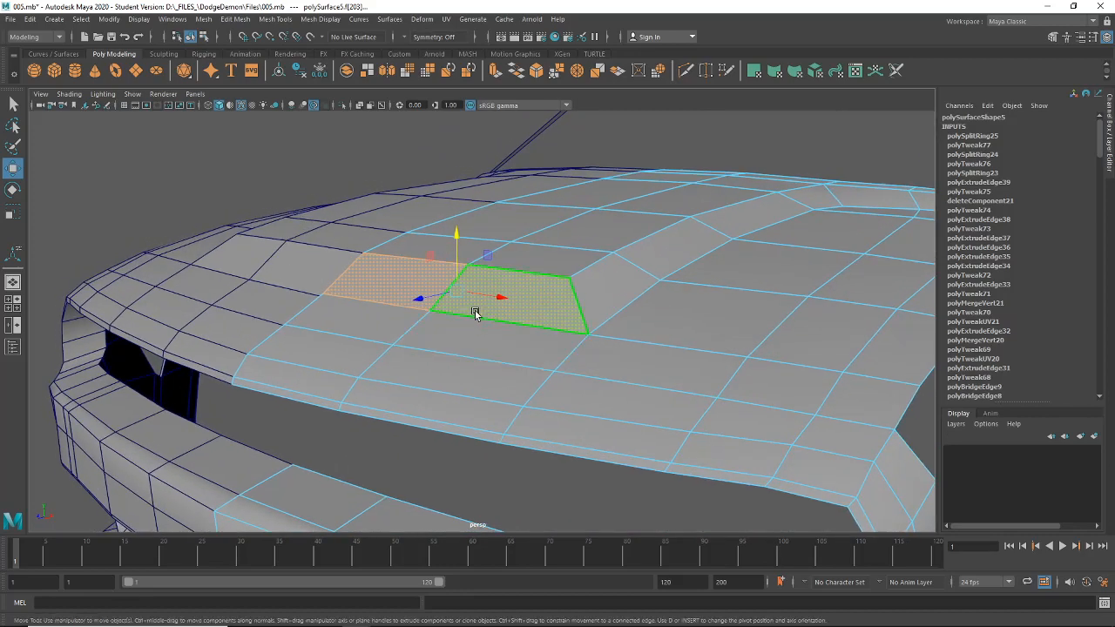
{"action": "key", "text": "Delete"}
Extrude the five border edges around the hood scoop opening, leaving out the side on the centerline.
{"action": "left_click_drag", "start_coordinate": [475, 314], "coordinate": [505, 341], "text": "alt"}
{"action": "right_click_drag", "start_coordinate": [488, 257], "coordinate": [485, 228]}
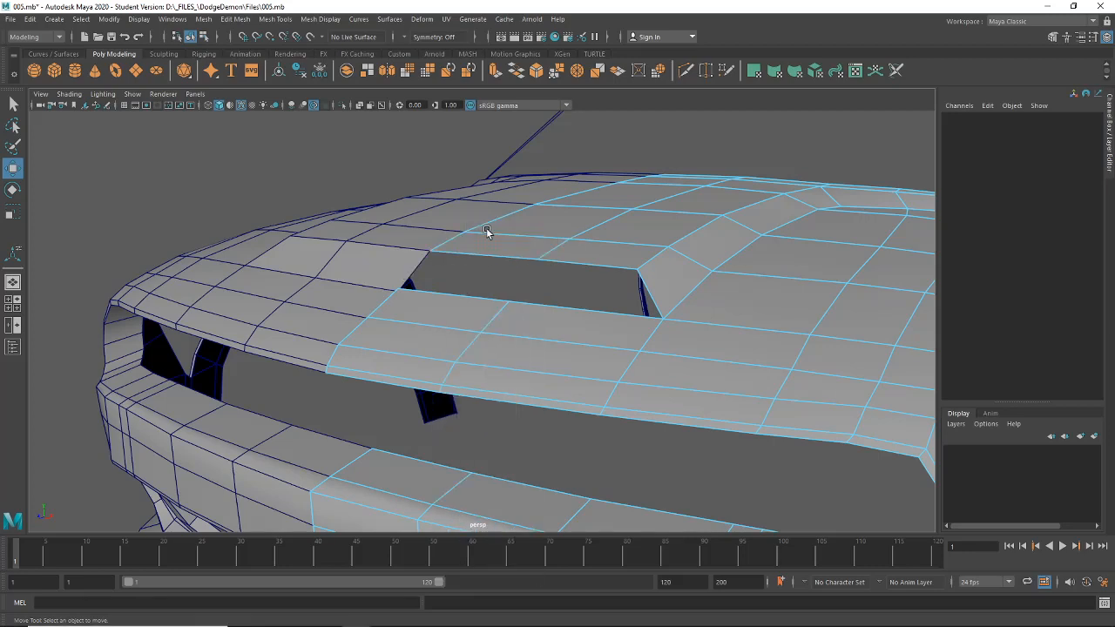
{"action": "left_click", "coordinate": [500, 250]}
{"action": "left_click", "coordinate": [566, 264], "text": "shift"}
{"action": "left_click", "coordinate": [654, 293], "text": "shift"}
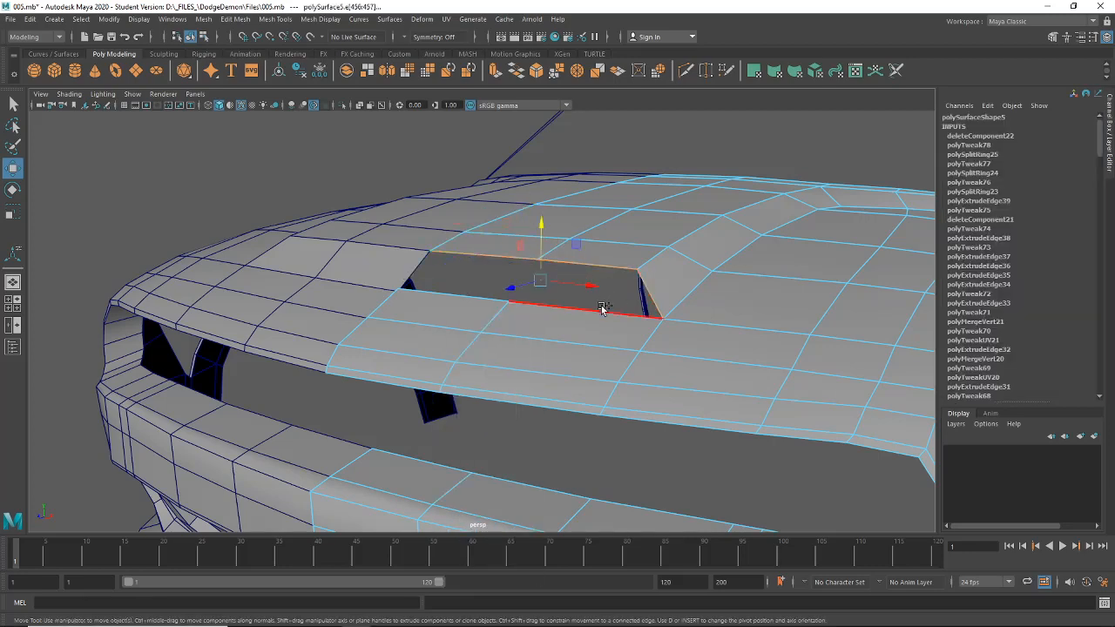
{"action": "left_click", "coordinate": [599, 308], "text": "shift"}
{"action": "left_click", "coordinate": [456, 298], "text": "shift"}
{"action": "key", "text": "ctrl+e"}
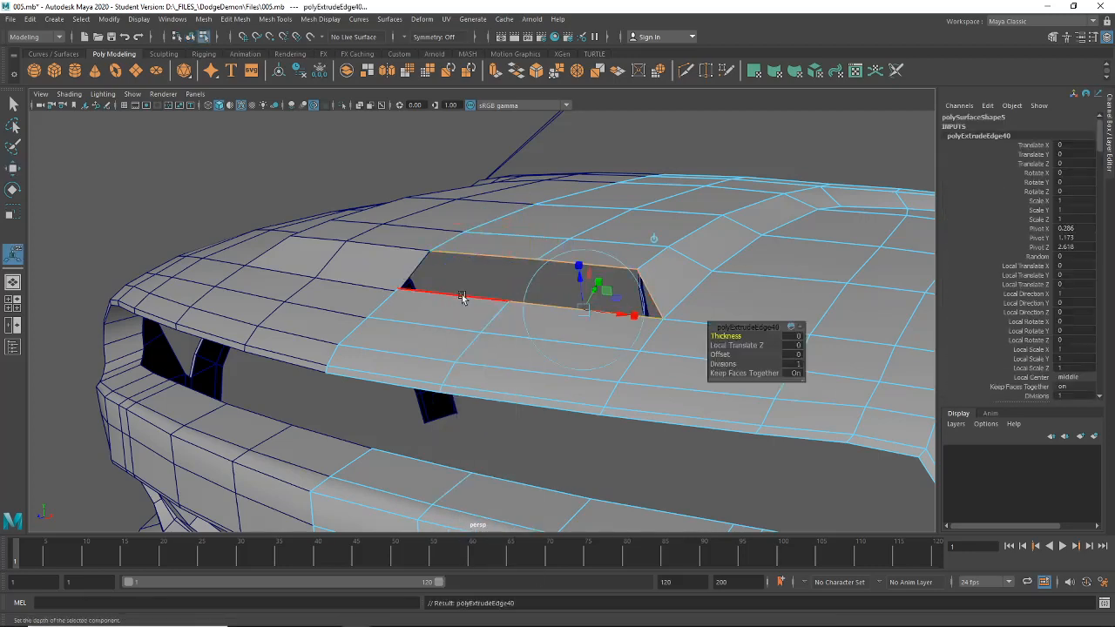
Scale the extruded border edges of the scoop opening inward to form a narrow rim, and clear the selection.
{"action": "left_click_drag", "start_coordinate": [654, 240], "coordinate": [508, 284], "text": "alt"}
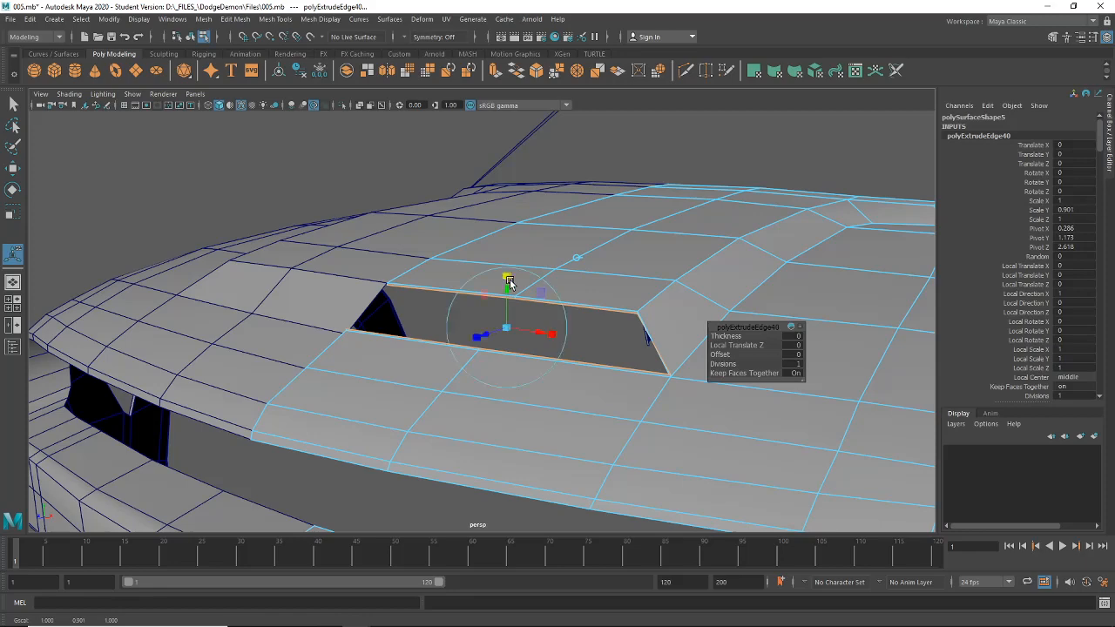
{"action": "left_click_drag", "start_coordinate": [551, 338], "coordinate": [549, 340]}
{"action": "left_click_drag", "start_coordinate": [409, 235], "coordinate": [412, 266], "text": "alt"}
{"action": "left_click", "coordinate": [369, 246]}
Lower the three inner rim vertices along the rear upper edge of the scoop opening slightly.
{"action": "right_click_drag", "start_coordinate": [413, 266], "coordinate": [482, 284], "text": "alt"}
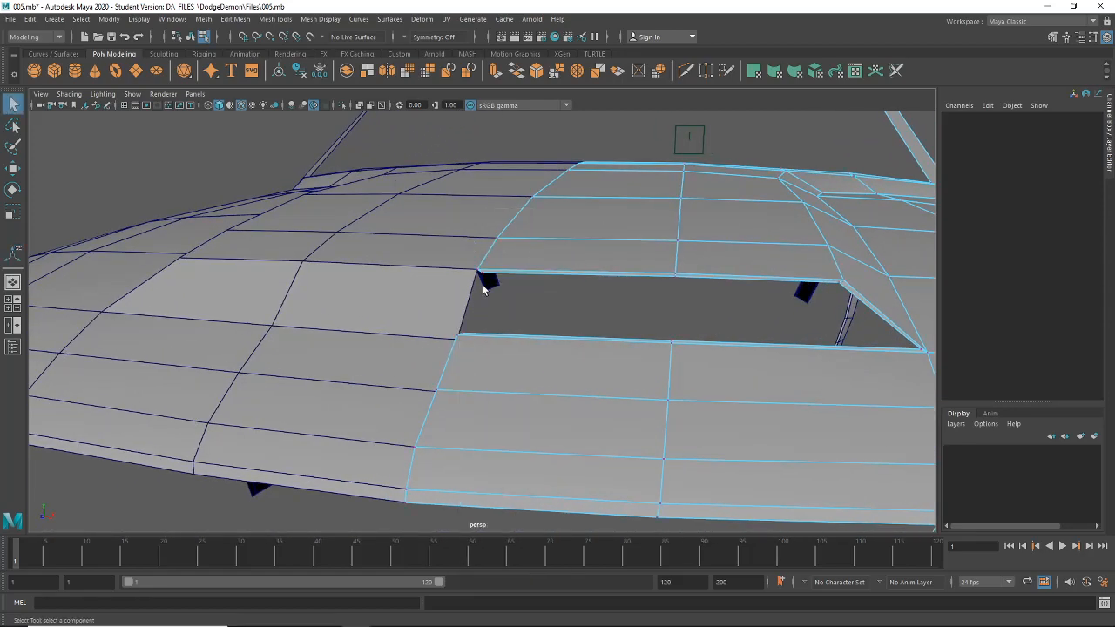
{"action": "left_click", "coordinate": [510, 275]}
{"action": "left_click", "coordinate": [676, 277], "text": "shift"}
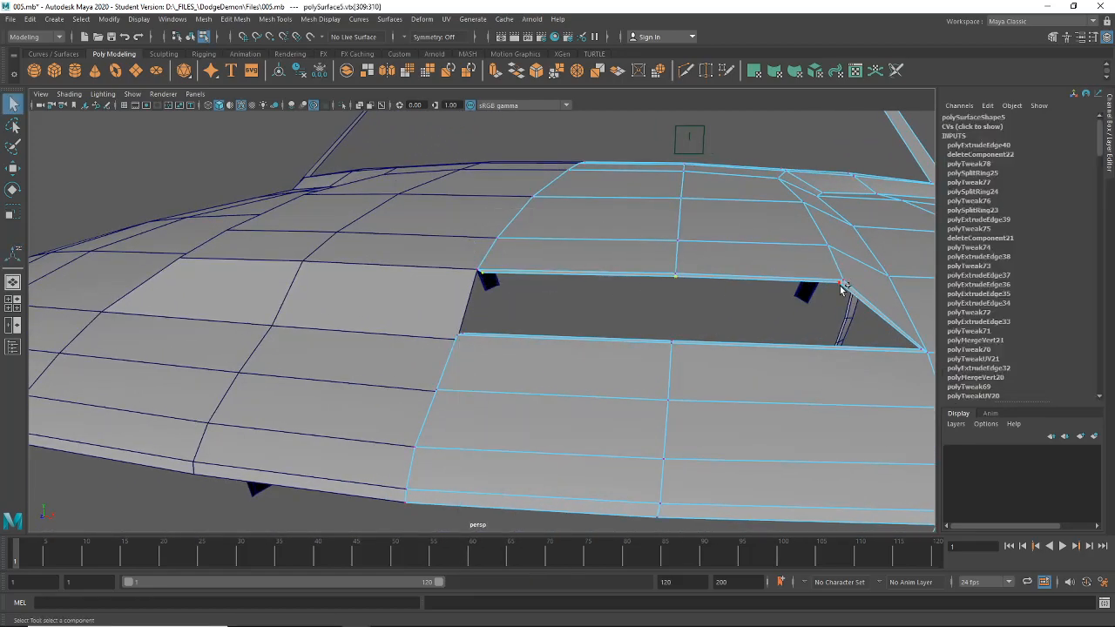
{"action": "left_click", "coordinate": [13, 168]}
{"action": "left_click_drag", "start_coordinate": [480, 242], "coordinate": [501, 249], "text": "alt"}
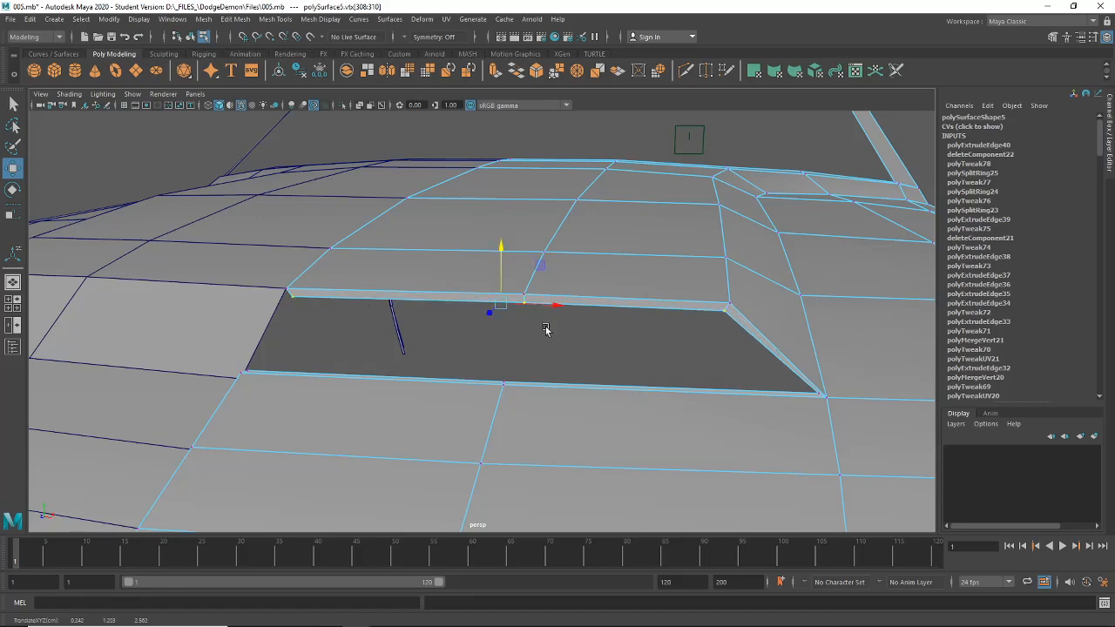
{"action": "scroll", "coordinate": [590, 331], "scroll_direction": "down", "scroll_amount": 3}
Snap the inner rim vertex on the scoop opening's front lower edge onto the centerline at X 0.
{"action": "left_click_drag", "start_coordinate": [589, 331], "coordinate": [552, 349], "text": "alt"}
{"action": "left_click", "coordinate": [425, 310]}
{"action": "left_click", "coordinate": [426, 256]}
{"action": "left_click", "coordinate": [485, 330]}
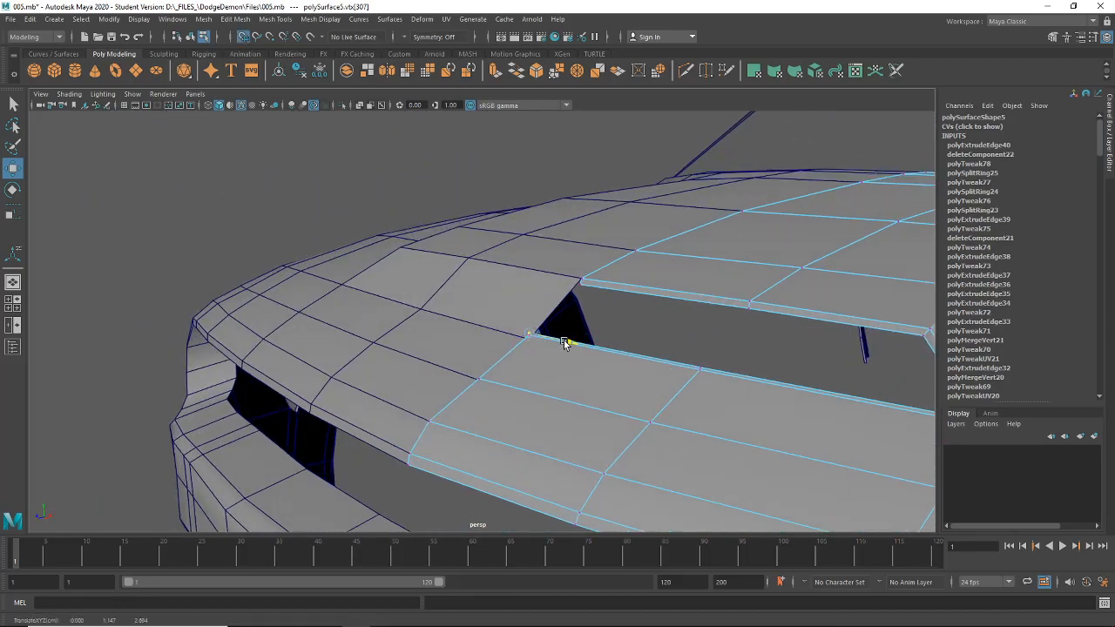
Adjust the front lower rim's inner vertices along the car's length and shift the outer corner one toward the centerline.
{"action": "left_click", "coordinate": [706, 367], "text": "shift"}
{"action": "left_click_drag", "start_coordinate": [720, 376], "coordinate": [523, 390], "text": "alt"}
{"action": "left_click_drag", "start_coordinate": [454, 331], "coordinate": [456, 332]}
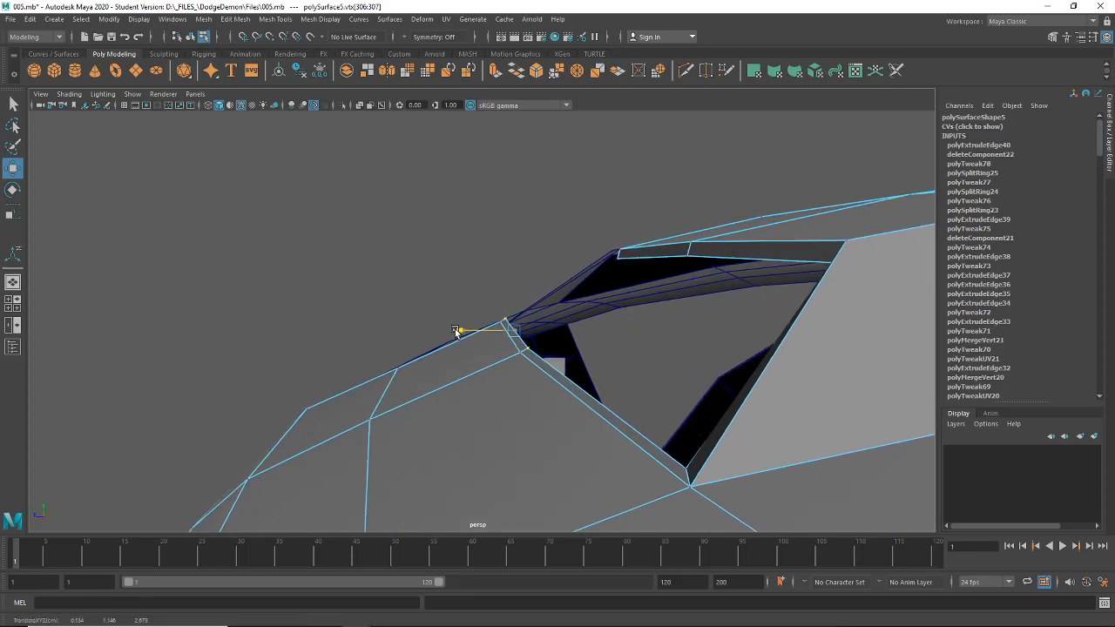
{"action": "left_click", "coordinate": [688, 470]}
{"action": "left_click_drag", "start_coordinate": [600, 434], "coordinate": [474, 436], "text": "alt"}
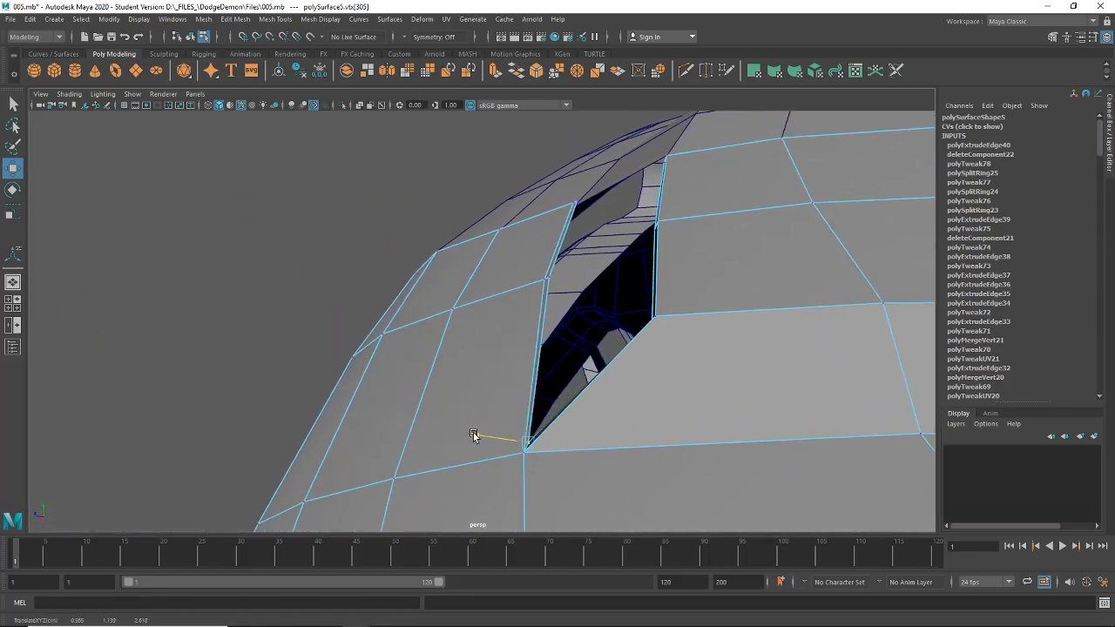
{"action": "left_click_drag", "start_coordinate": [562, 247], "coordinate": [632, 385], "text": "alt"}
{"action": "left_click_drag", "start_coordinate": [509, 395], "coordinate": [629, 372], "text": "alt"}
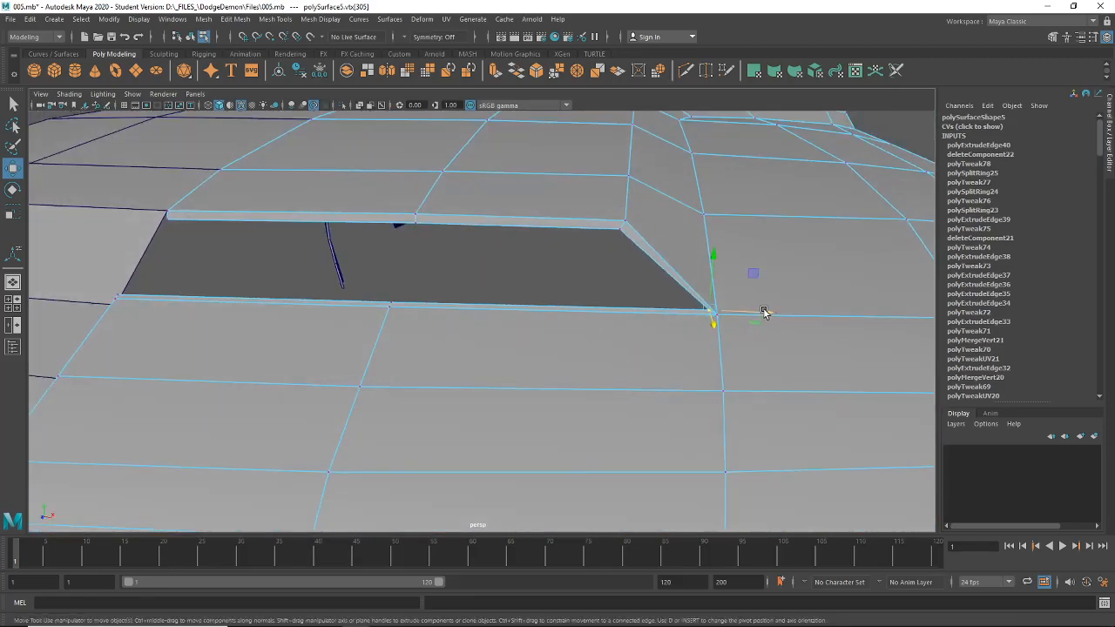
{"action": "left_click_drag", "start_coordinate": [764, 311], "coordinate": [753, 314]}
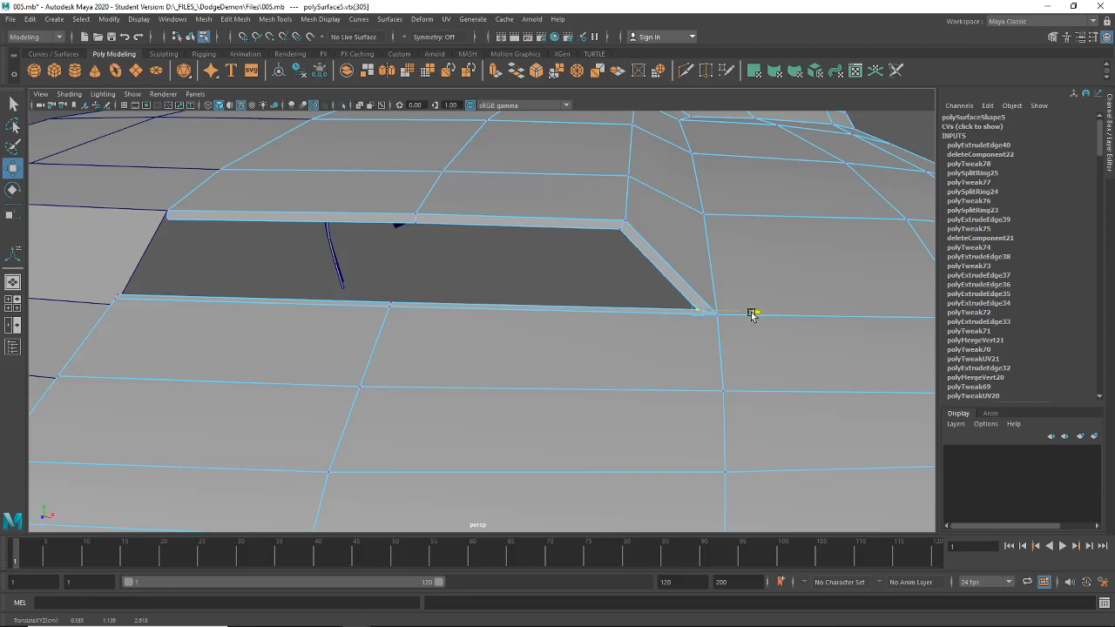
Refine the scoop opening's upper outer corner by adjusting its inner rim vertex and the adjoining hood vertex.
{"action": "left_click_drag", "start_coordinate": [523, 223], "coordinate": [480, 290], "text": "alt"}
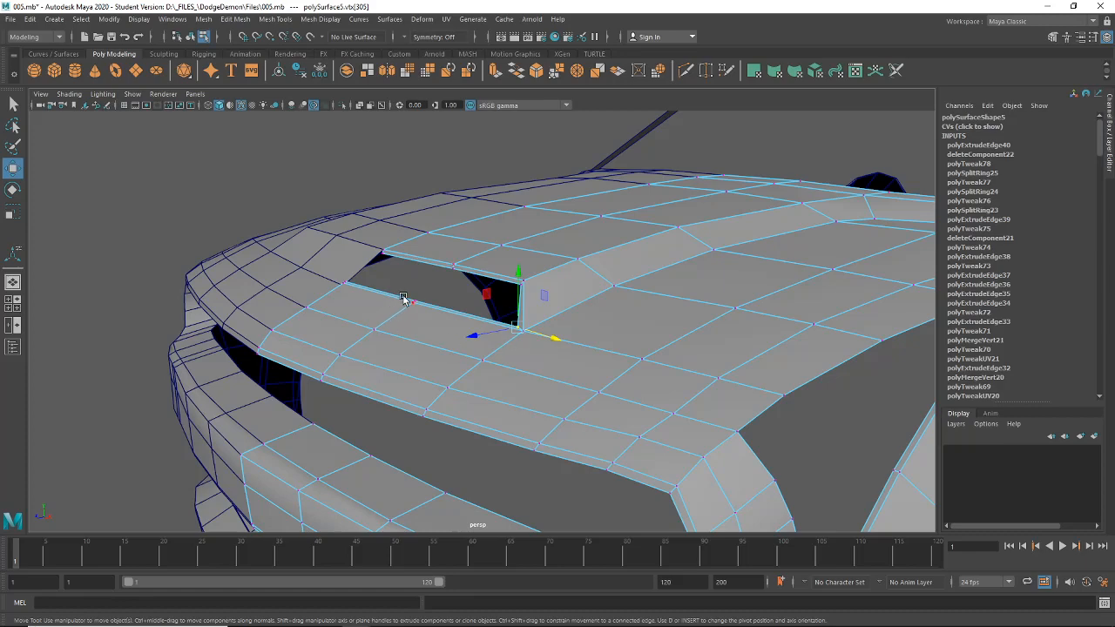
{"action": "scroll", "coordinate": [403, 298], "scroll_direction": "up", "scroll_amount": 2}
{"action": "scroll", "coordinate": [408, 299], "scroll_direction": "up", "scroll_amount": 3}
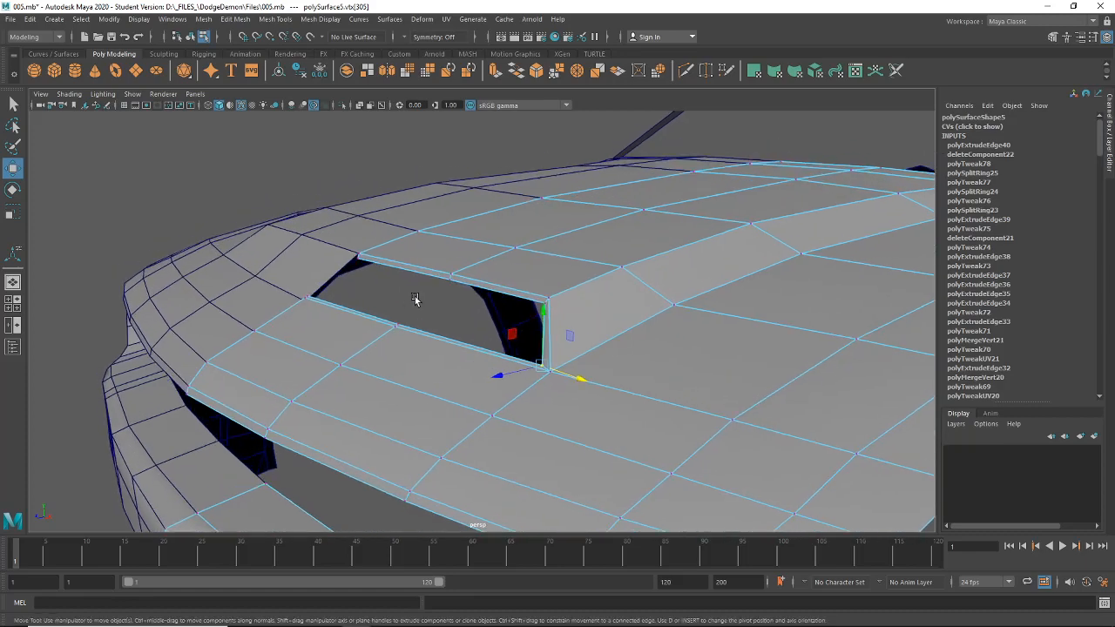
{"action": "left_click_drag", "start_coordinate": [491, 332], "coordinate": [672, 384], "text": "alt"}
{"action": "left_click_drag", "start_coordinate": [503, 407], "coordinate": [523, 323], "text": "alt"}
{"action": "left_click", "coordinate": [566, 357]}
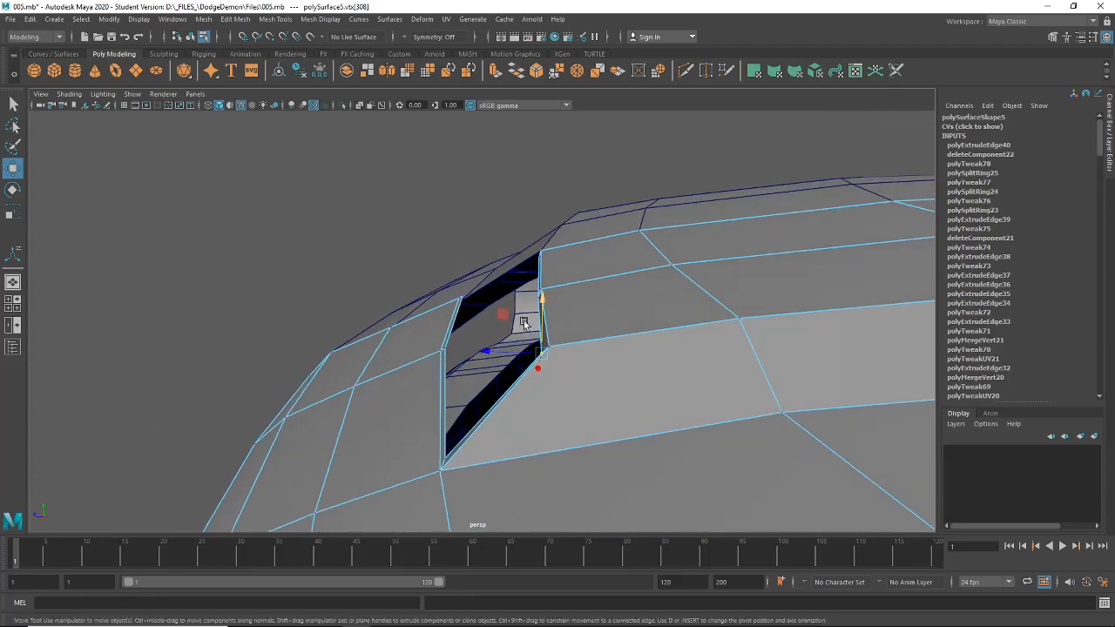
{"action": "left_click", "coordinate": [521, 346]}
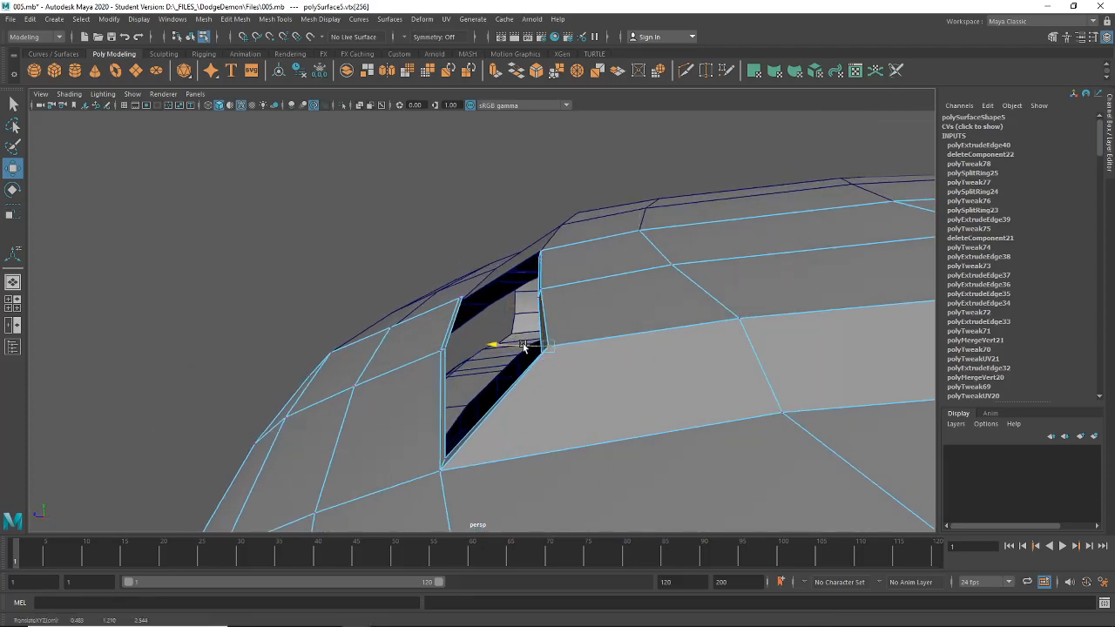
{"action": "left_click_drag", "start_coordinate": [522, 346], "coordinate": [554, 344], "text": "alt"}
{"action": "left_click", "coordinate": [642, 373]}
Move the three inner vertices of the scoop opening's upper rim along the car's length and clear the selection.
{"action": "right_click_drag", "start_coordinate": [521, 321], "coordinate": [572, 318], "text": "alt"}
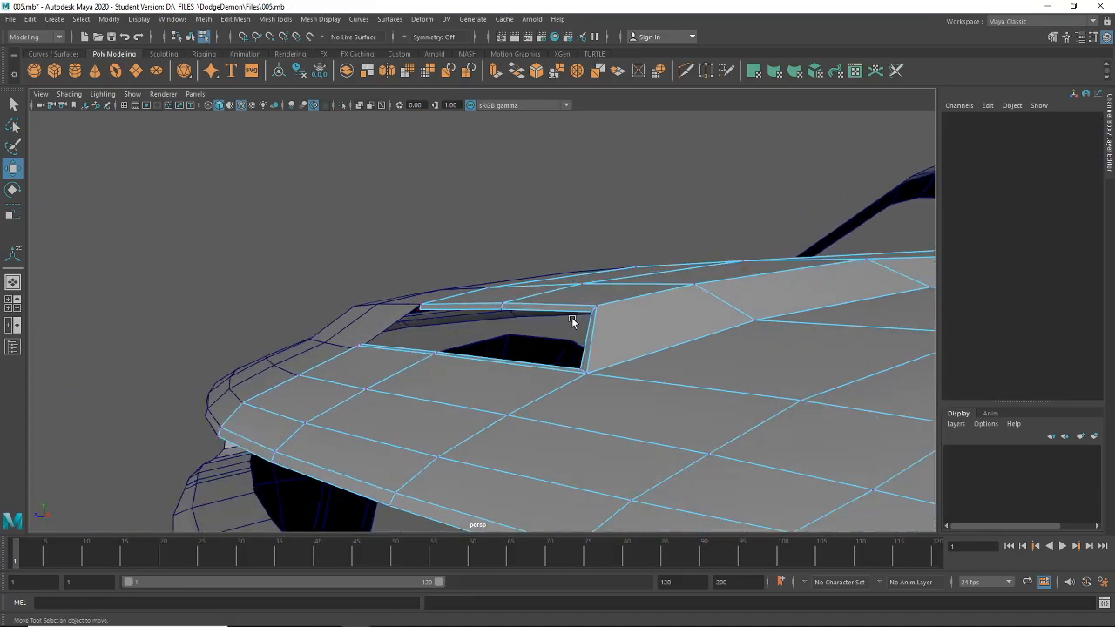
{"action": "left_click", "coordinate": [590, 311]}
{"action": "left_click_drag", "start_coordinate": [577, 326], "coordinate": [486, 294], "text": "alt"}
{"action": "left_click", "coordinate": [522, 301], "text": "shift"}
{"action": "left_click", "coordinate": [511, 261], "text": "shift"}
{"action": "scroll", "coordinate": [507, 288], "scroll_direction": "up", "scroll_amount": 1}
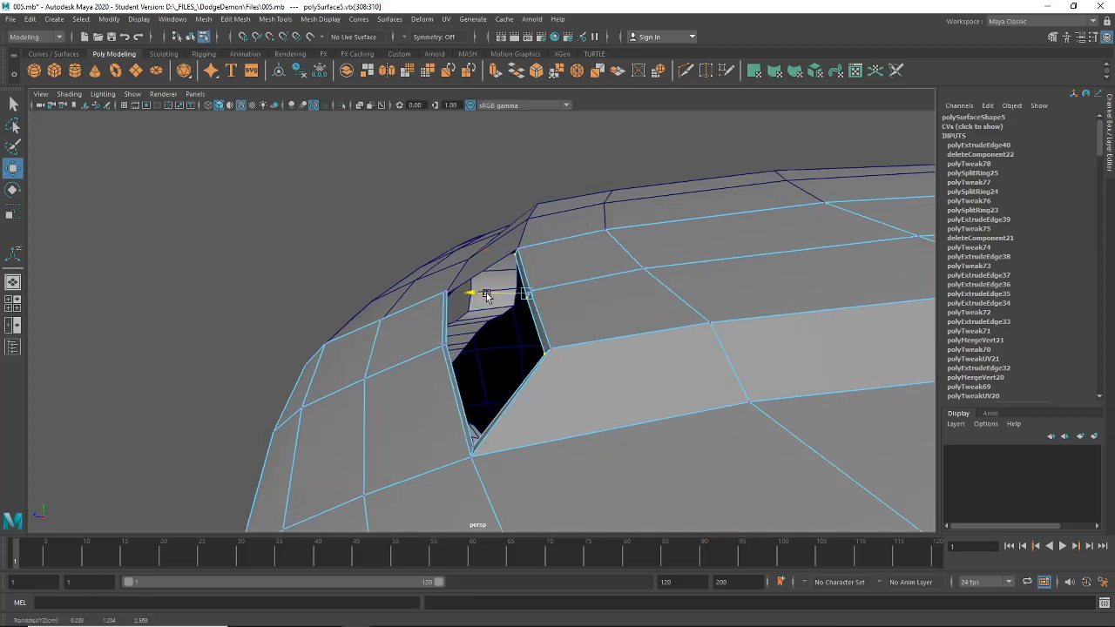
{"action": "left_click", "coordinate": [352, 232]}
Return to object mode and examine the hood scoop opening from the front and up close.
{"action": "scroll", "coordinate": [523, 313], "scroll_direction": "down", "scroll_amount": 8}
{"action": "left_click_drag", "start_coordinate": [368, 254], "coordinate": [282, 214], "text": "alt"}
{"action": "scroll", "coordinate": [630, 314], "scroll_direction": "up", "scroll_amount": 5}
{"action": "key", "text": "F8"}
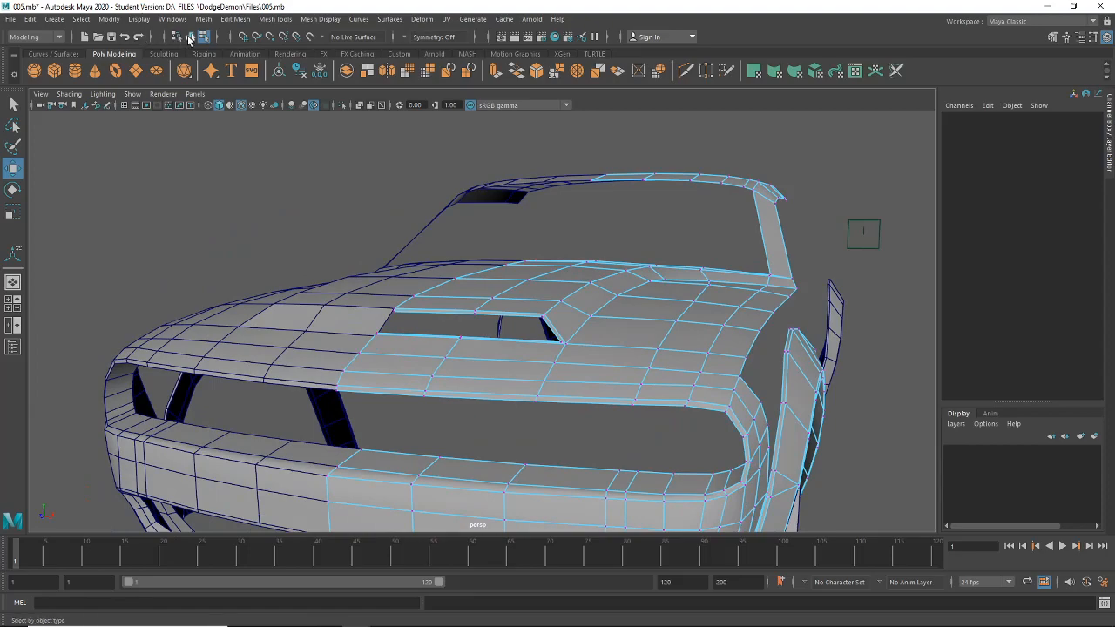
{"action": "left_click", "coordinate": [281, 214]}
{"action": "scroll", "coordinate": [338, 242], "scroll_direction": "down", "scroll_amount": 5}
{"action": "left_click_drag", "start_coordinate": [410, 291], "coordinate": [378, 309], "text": "alt"}
{"action": "scroll", "coordinate": [423, 309], "scroll_direction": "up", "scroll_amount": 6}
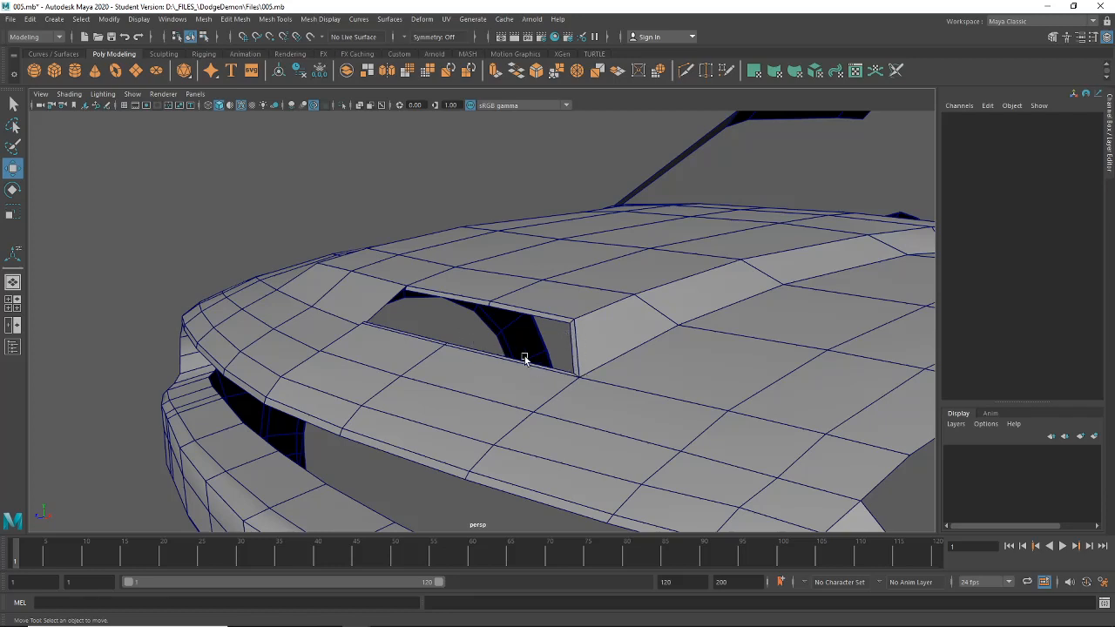
Preview the selected body half smoothed to check the scoop opening, and restore the unsmoothed display.
{"action": "left_click", "coordinate": [585, 347]}
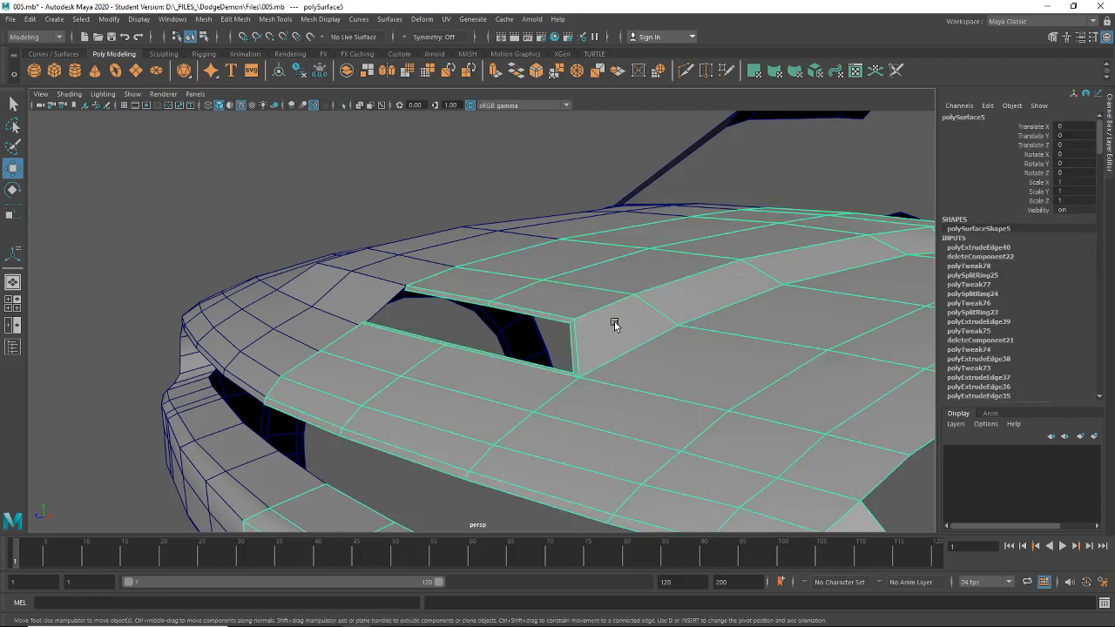
{"action": "key", "text": "3"}
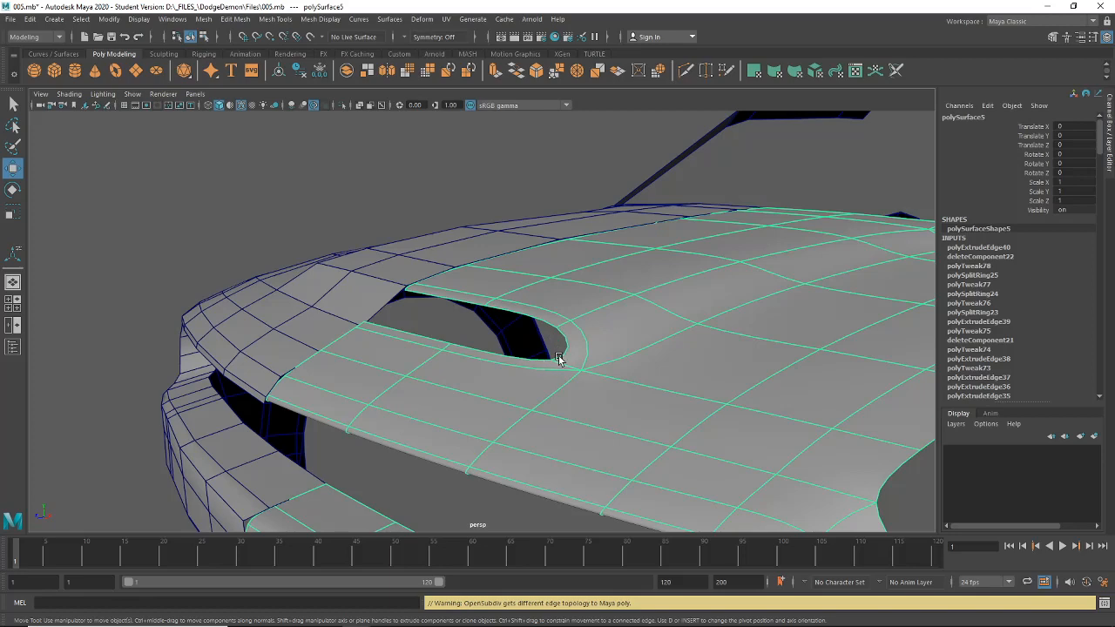
{"action": "scroll", "coordinate": [542, 353], "scroll_direction": "down", "scroll_amount": 10}
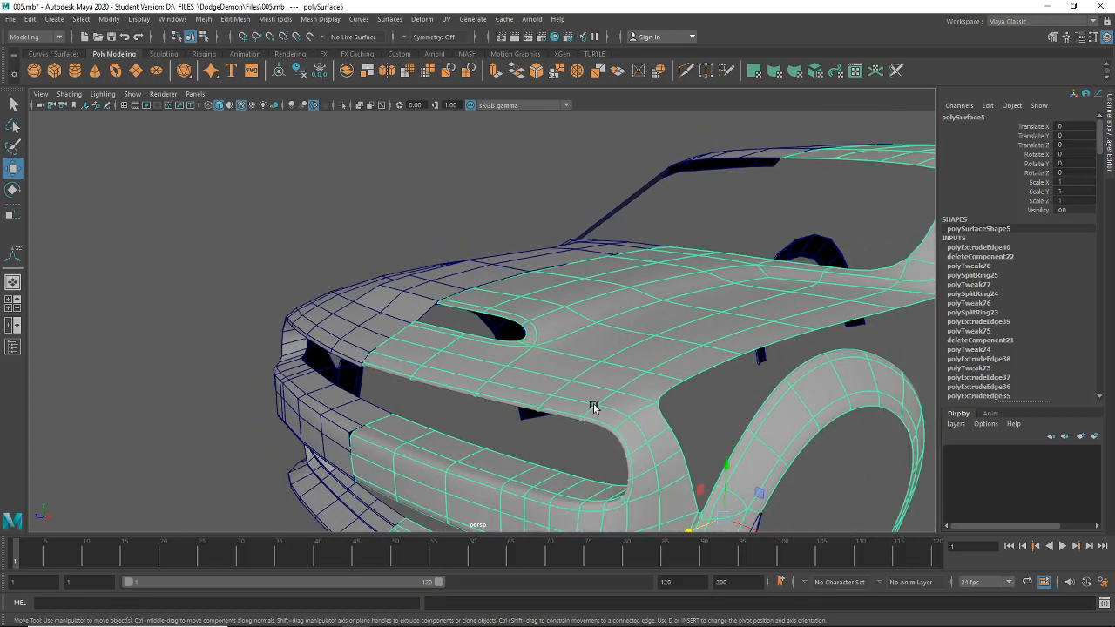
{"action": "key", "text": "1"}
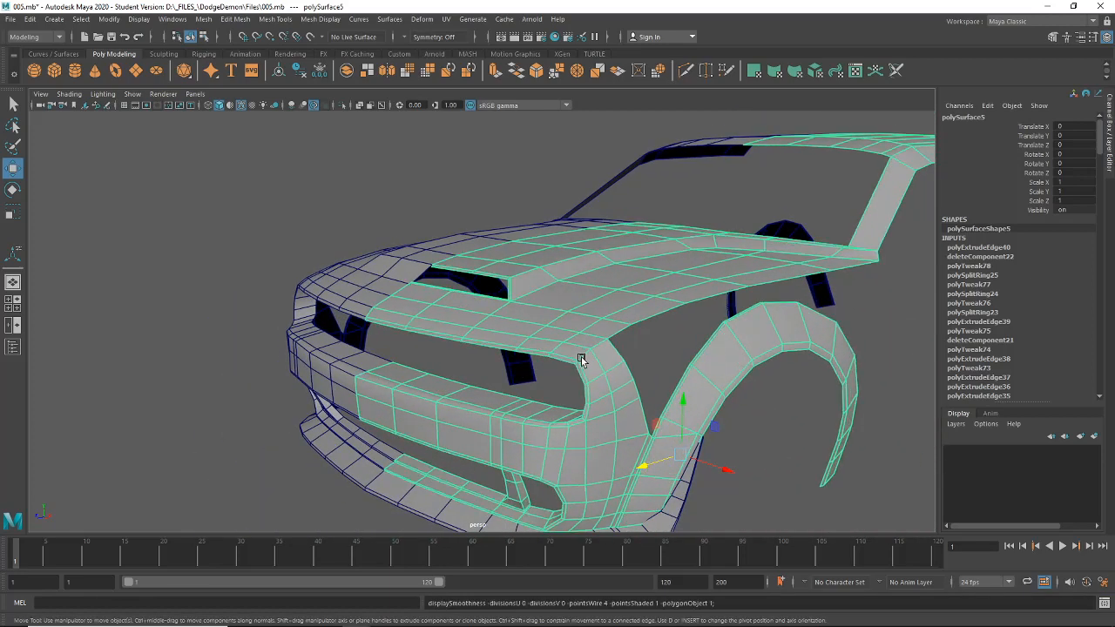
Adjust the height of the hood vertex near the front fender corner and return to object mode.
{"action": "scroll", "coordinate": [582, 360], "scroll_direction": "up", "scroll_amount": 2}
{"action": "left_click_drag", "start_coordinate": [590, 371], "coordinate": [536, 354], "text": "alt"}
{"action": "right_click_drag", "start_coordinate": [500, 294], "coordinate": [469, 295]}
{"action": "left_click_drag", "start_coordinate": [468, 294], "coordinate": [504, 296], "text": "alt"}
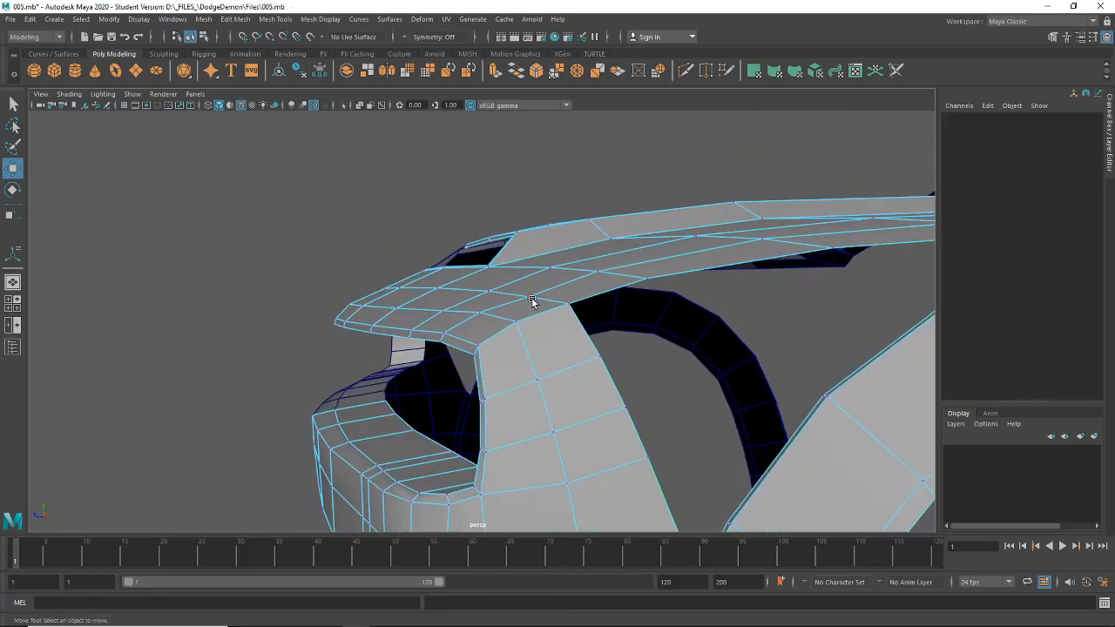
{"action": "left_click", "coordinate": [531, 297]}
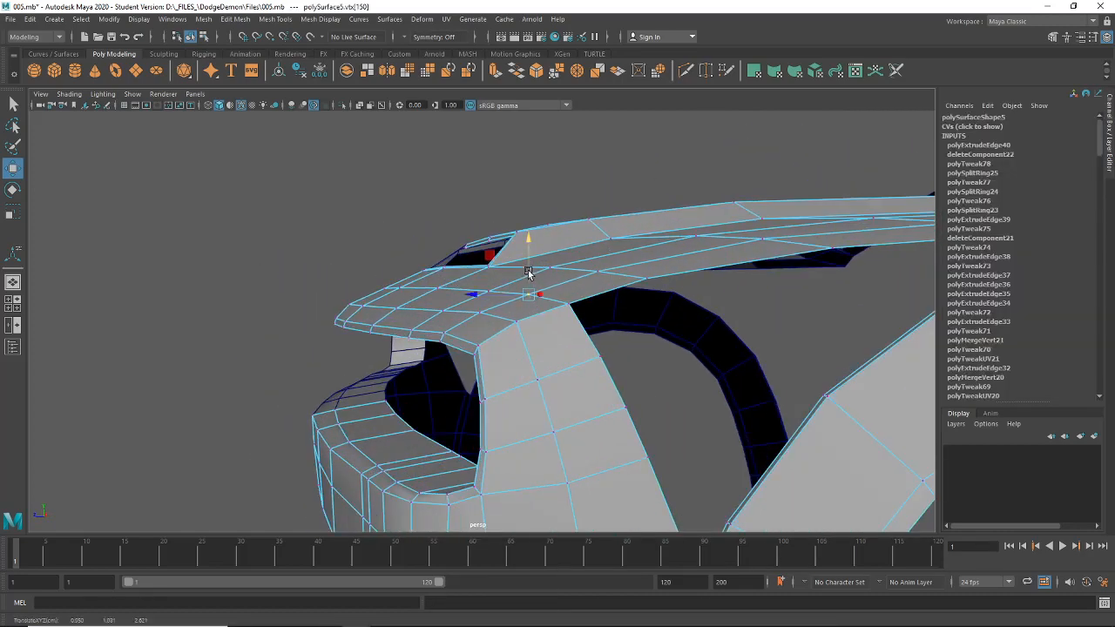
{"action": "left_click_drag", "start_coordinate": [528, 272], "coordinate": [535, 348], "text": "alt"}
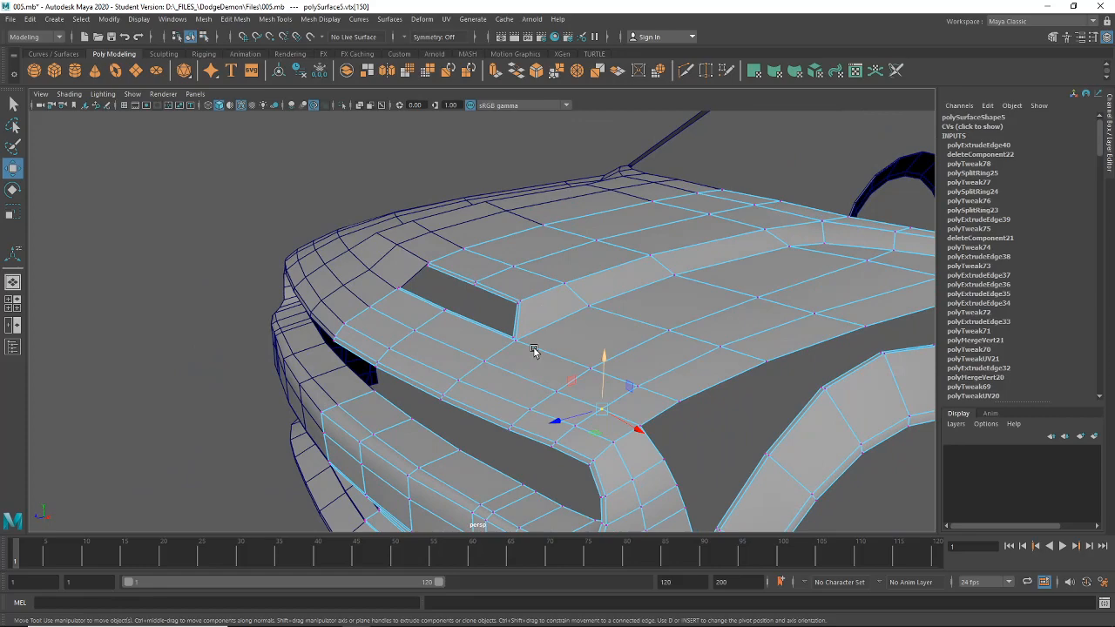
{"action": "left_click", "coordinate": [190, 37]}
Examine the front bumper and lower air intakes in smooth preview, and review the whole unsmoothed front end.
{"action": "left_click_drag", "start_coordinate": [488, 296], "coordinate": [566, 352], "text": "alt"}
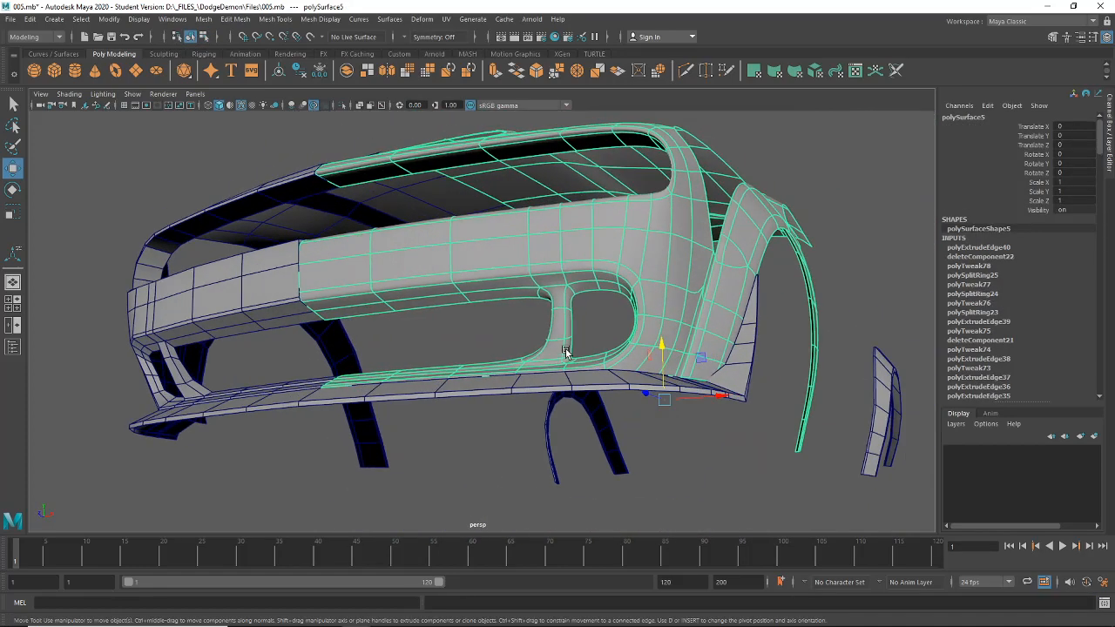
{"action": "left_click", "coordinate": [521, 331]}
{"action": "scroll", "coordinate": [530, 348], "scroll_direction": "up", "scroll_amount": 5}
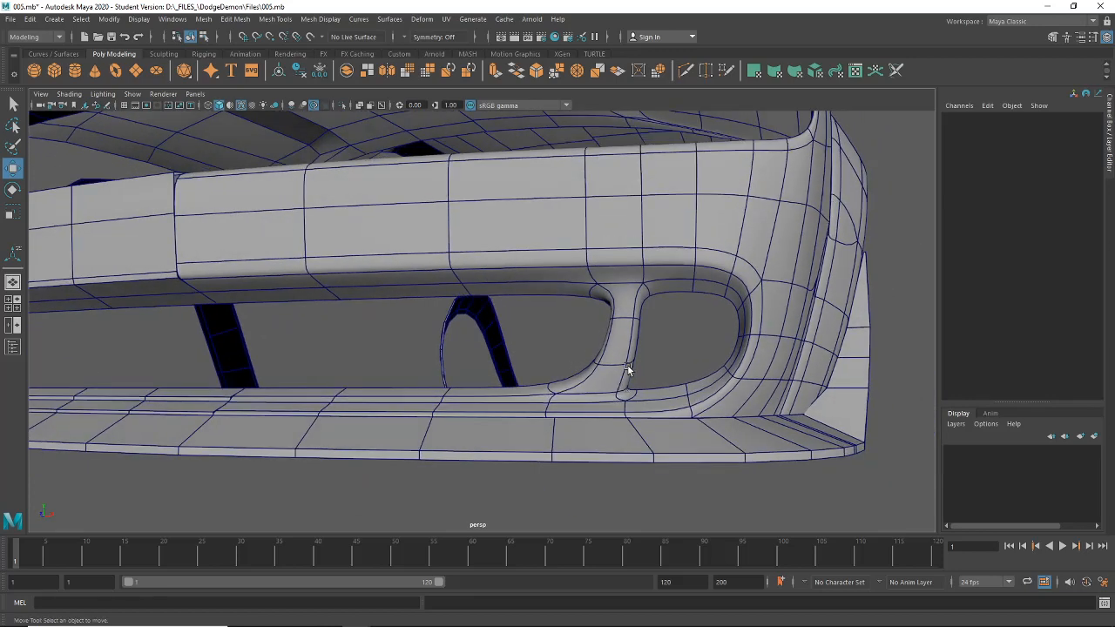
{"action": "left_click_drag", "start_coordinate": [623, 292], "coordinate": [543, 316], "text": "alt"}
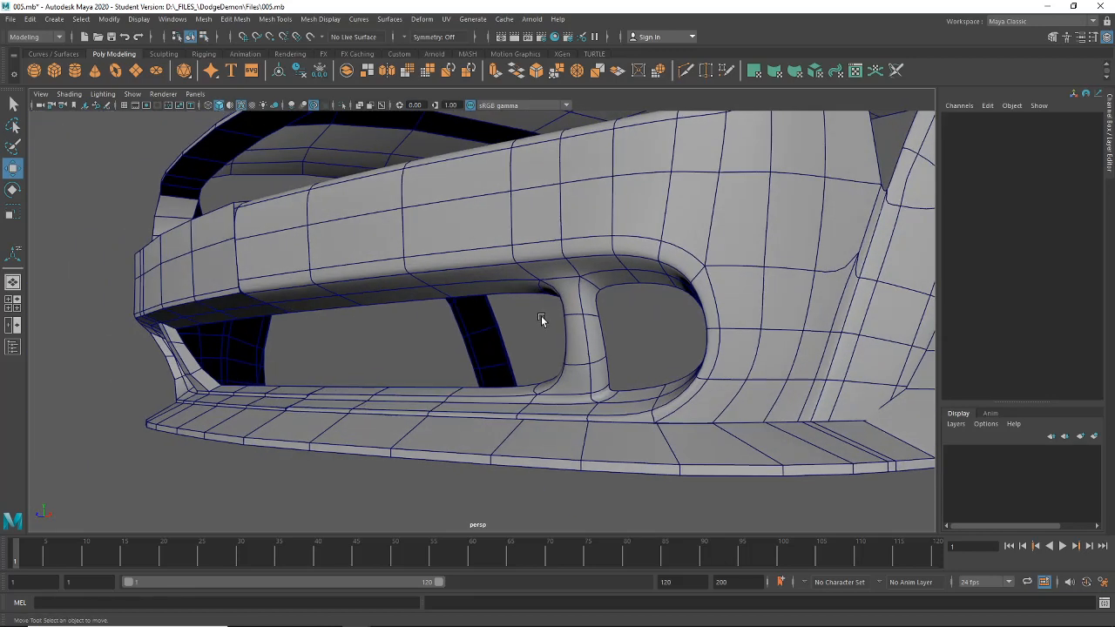
{"action": "left_click", "coordinate": [520, 253]}
{"action": "left_click_drag", "start_coordinate": [520, 254], "coordinate": [538, 386], "text": "alt"}
{"action": "left_click", "coordinate": [405, 336]}
{"action": "scroll", "coordinate": [503, 348], "scroll_direction": "down", "scroll_amount": 6}
{"action": "middle_click_drag", "start_coordinate": [530, 313], "coordinate": [516, 360], "text": "alt"}
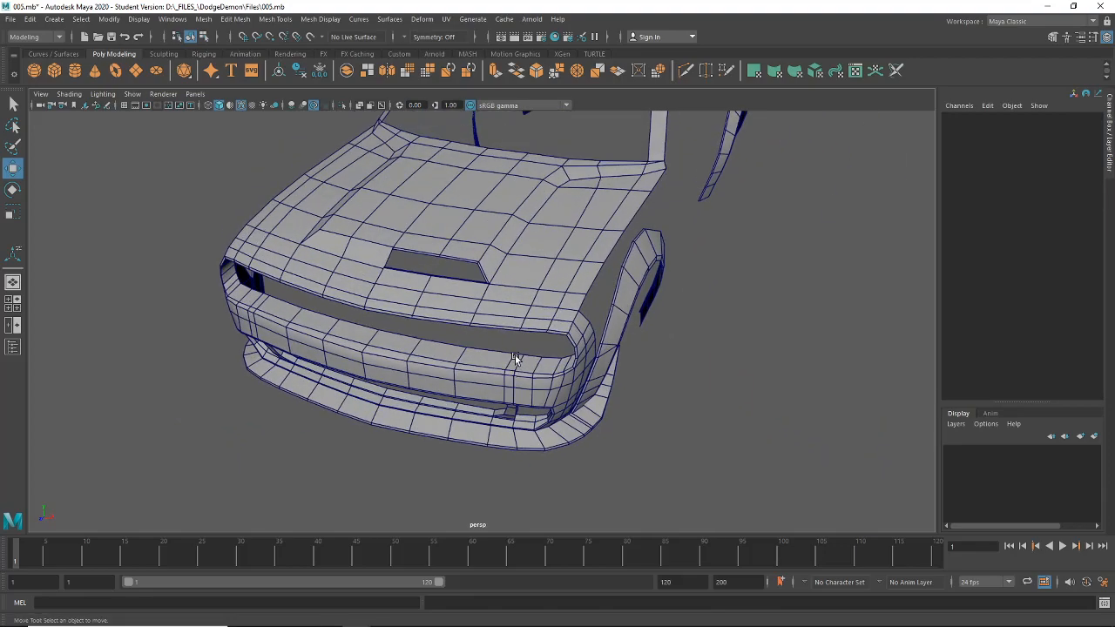
{"action": "left_click_drag", "start_coordinate": [605, 332], "coordinate": [551, 357], "text": "alt"}
Insert an edge loop across the roof panel above the door, working in the side view.
{"action": "left_click", "coordinate": [13, 304]}
{"action": "key", "text": "space"}
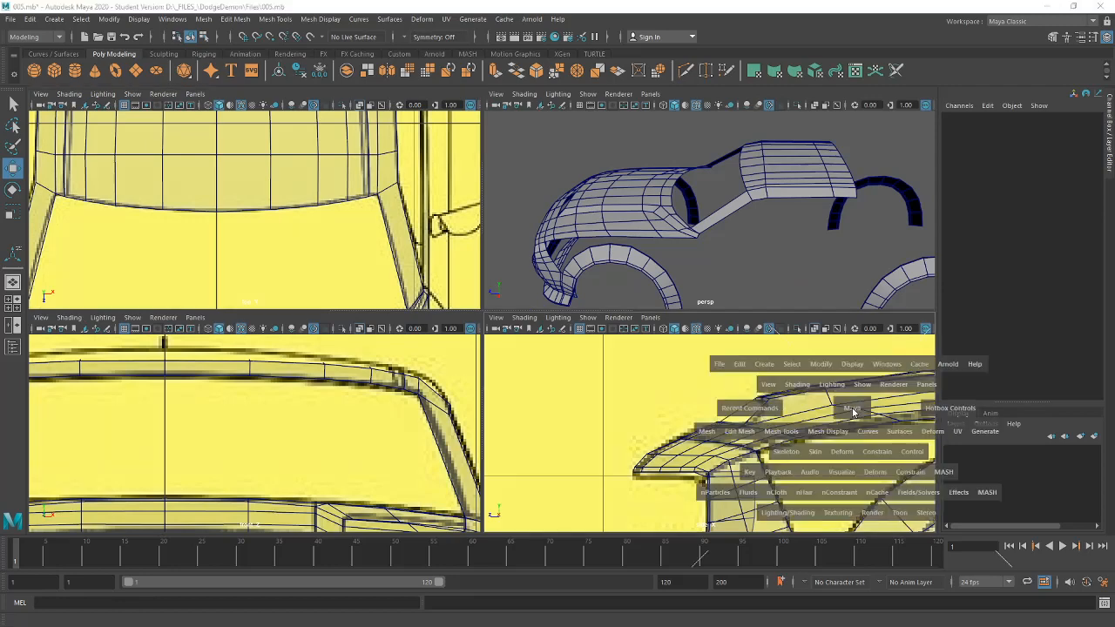
{"action": "scroll", "coordinate": [406, 224], "scroll_direction": "up", "scroll_amount": 1}
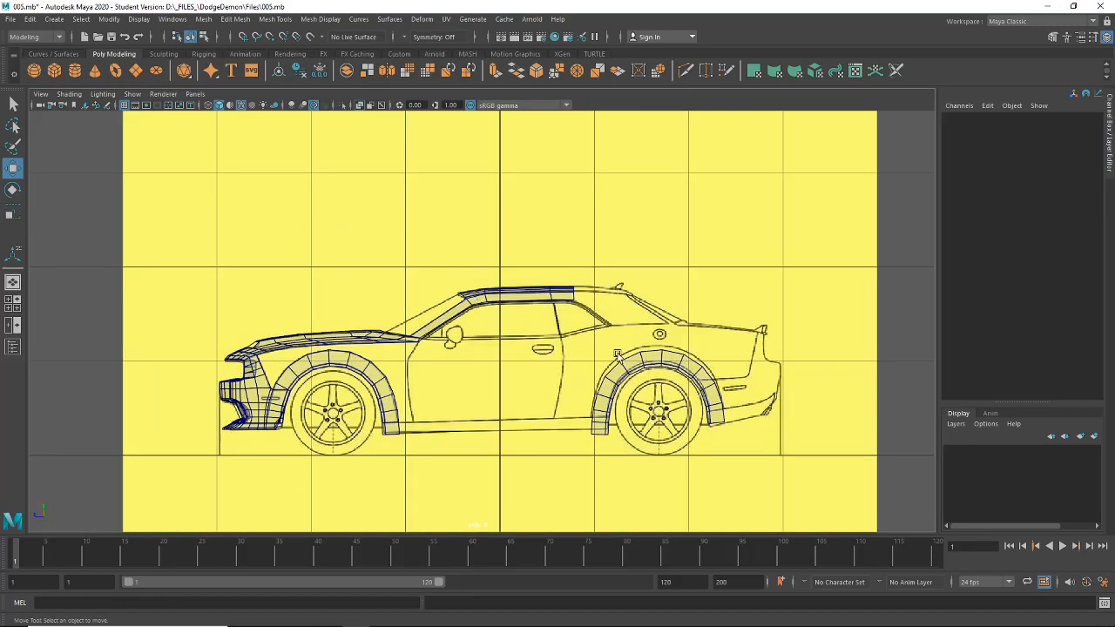
{"action": "scroll", "coordinate": [534, 273], "scroll_direction": "up", "scroll_amount": 3}
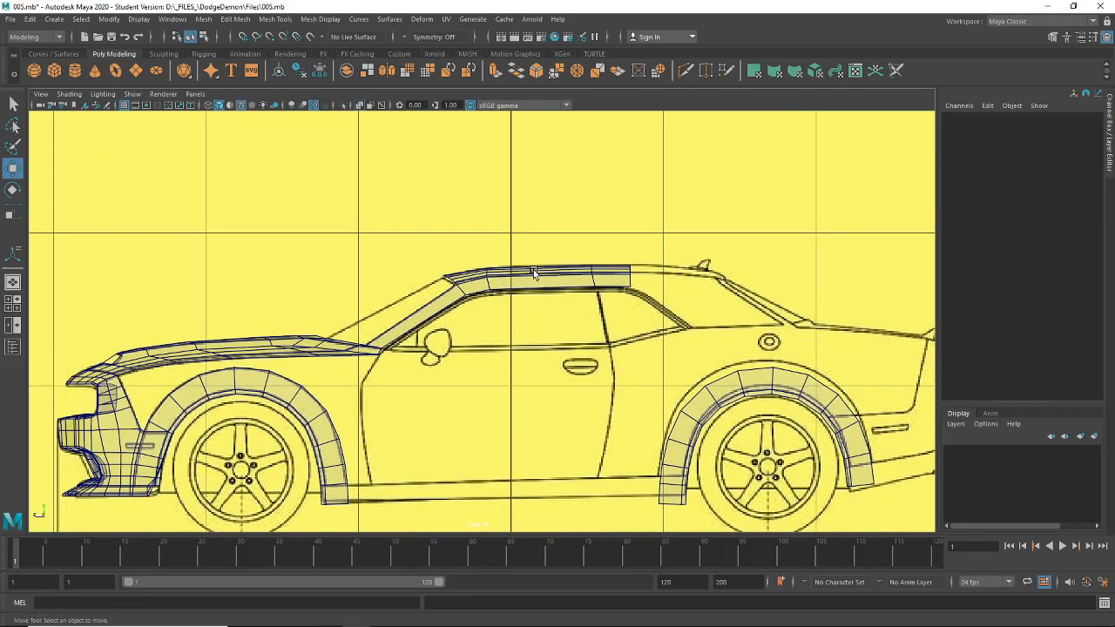
{"action": "left_click", "coordinate": [276, 19]}
{"action": "left_click", "coordinate": [314, 107]}
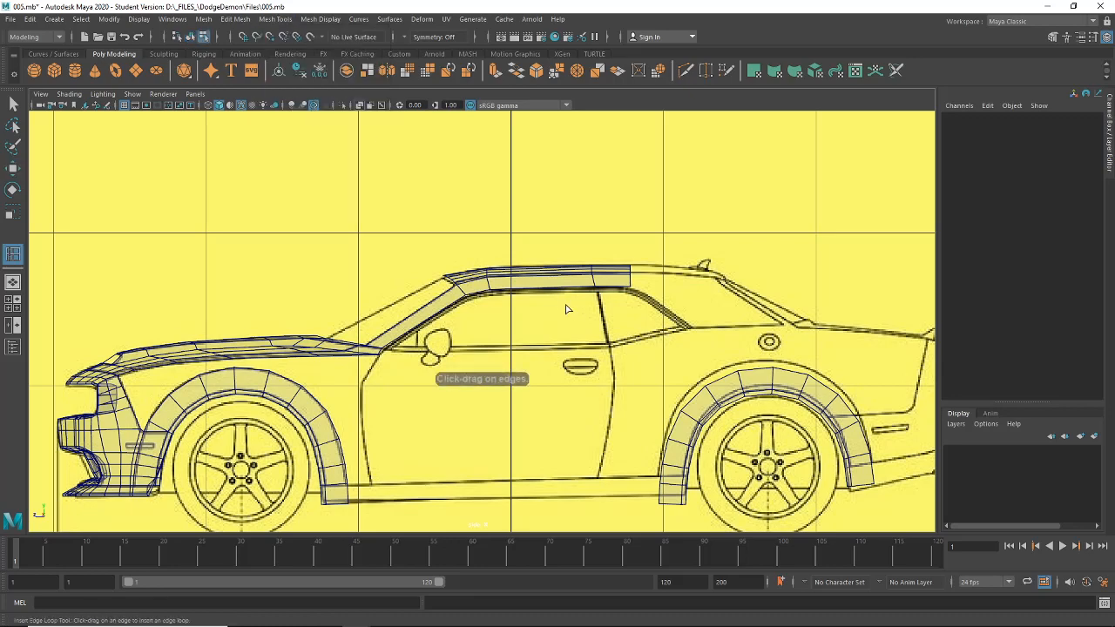
{"action": "left_click", "coordinate": [533, 280]}
{"action": "left_click_drag", "start_coordinate": [540, 281], "coordinate": [538, 280]}
{"action": "scroll", "coordinate": [557, 307], "scroll_direction": "up", "scroll_amount": 5}
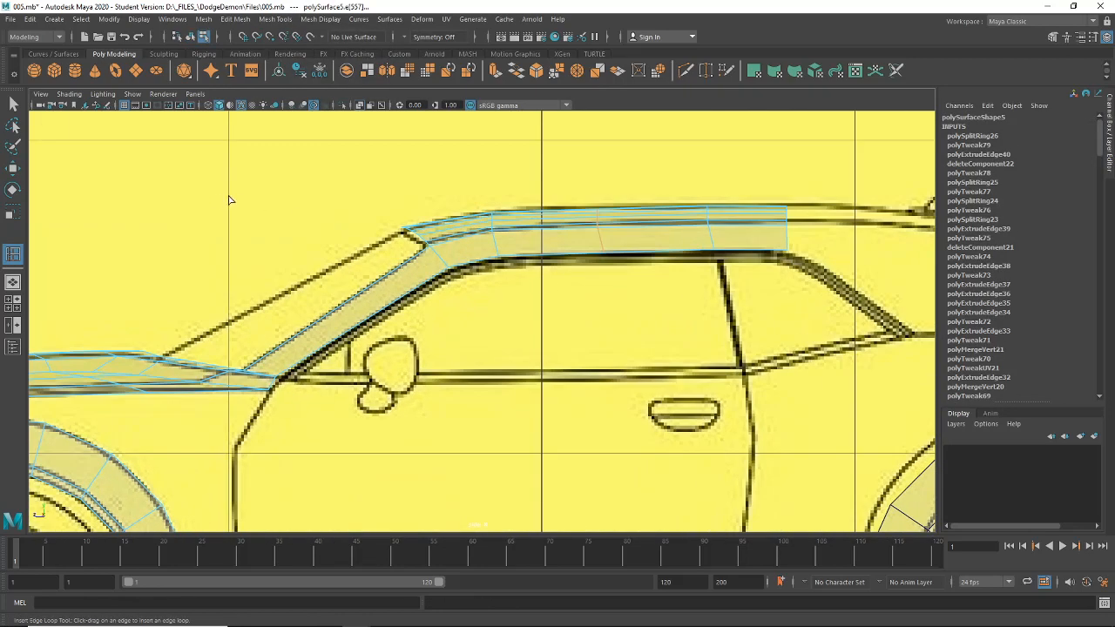
Move the new roof edge slightly up and forward to follow the blueprint roofline, and check the roof in perspective.
{"action": "left_click", "coordinate": [13, 167]}
{"action": "middle_click_drag", "start_coordinate": [565, 240], "coordinate": [465, 264], "text": "alt"}
{"action": "scroll", "coordinate": [487, 235], "scroll_direction": "up", "scroll_amount": 2}
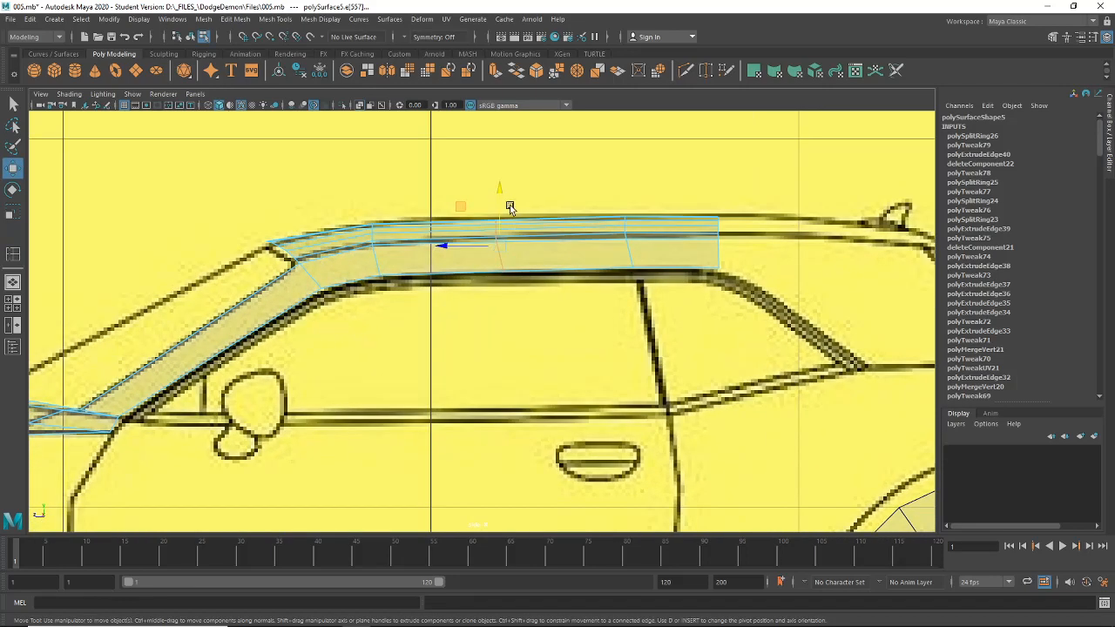
{"action": "left_click_drag", "start_coordinate": [499, 193], "coordinate": [502, 186]}
{"action": "left_click_drag", "start_coordinate": [454, 244], "coordinate": [450, 243]}
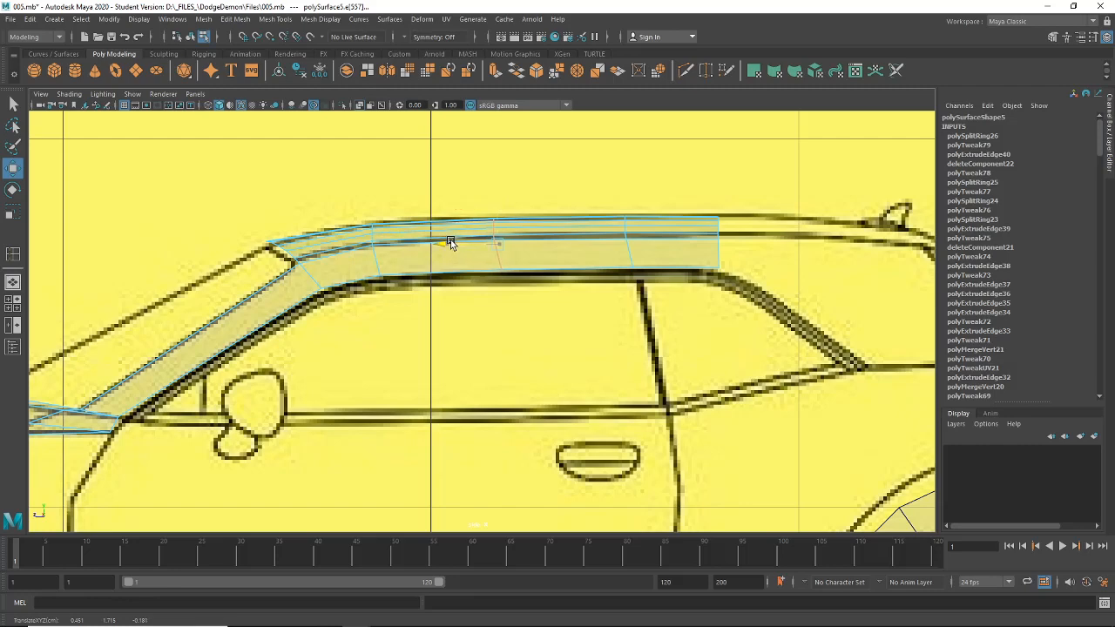
{"action": "left_click", "coordinate": [14, 282]}
{"action": "mouse_move", "coordinate": [427, 288]}
{"action": "left_mouse_down", "text": "alt"}
{"action": "mouse_move", "coordinate": [427, 270]}
{"action": "mouse_move", "coordinate": [440, 274]}
{"action": "left_mouse_up", "text": "alt"}
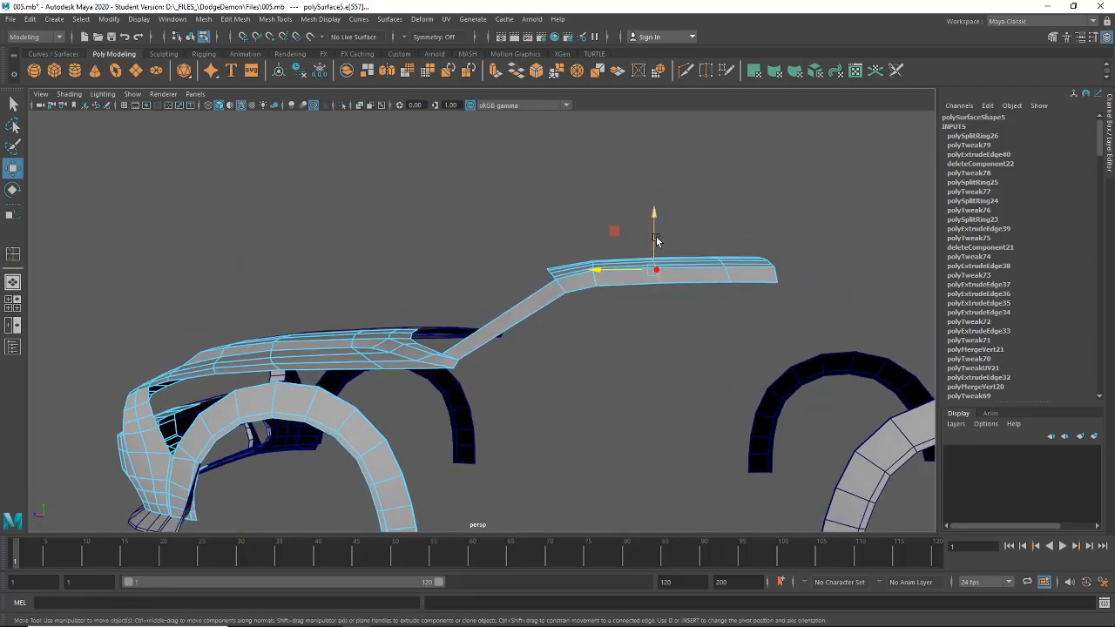
{"action": "left_click_drag", "start_coordinate": [654, 237], "coordinate": [636, 333], "text": "alt"}
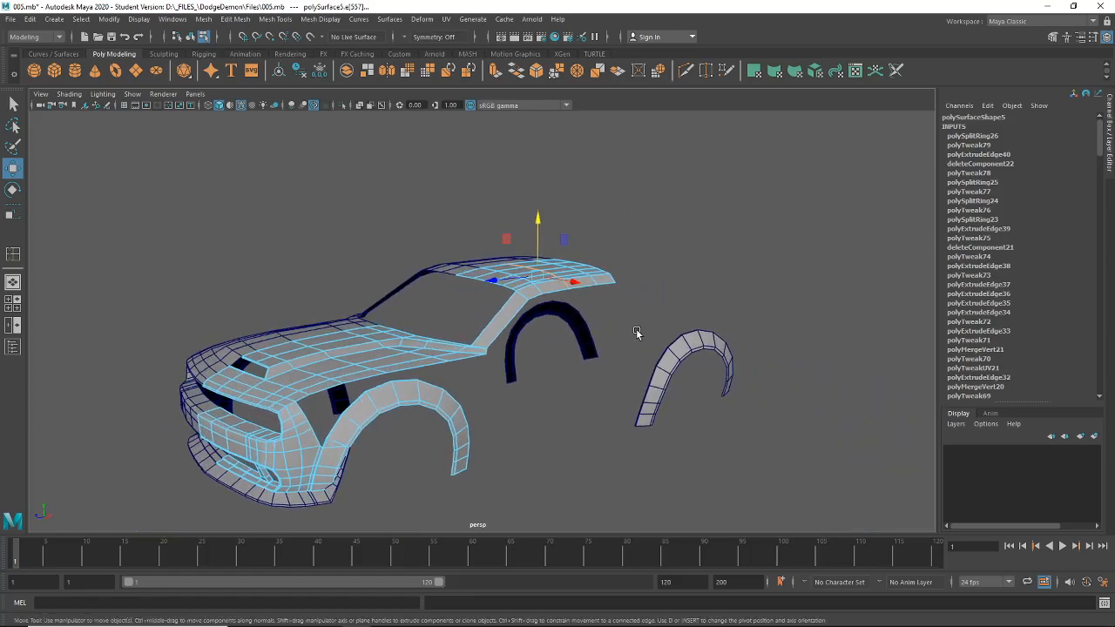
Examine the car's rear in the side blueprint and in reference photos 009.jpg to 012.jpg.
{"action": "left_click", "coordinate": [12, 302]}
{"action": "key", "text": "space"}
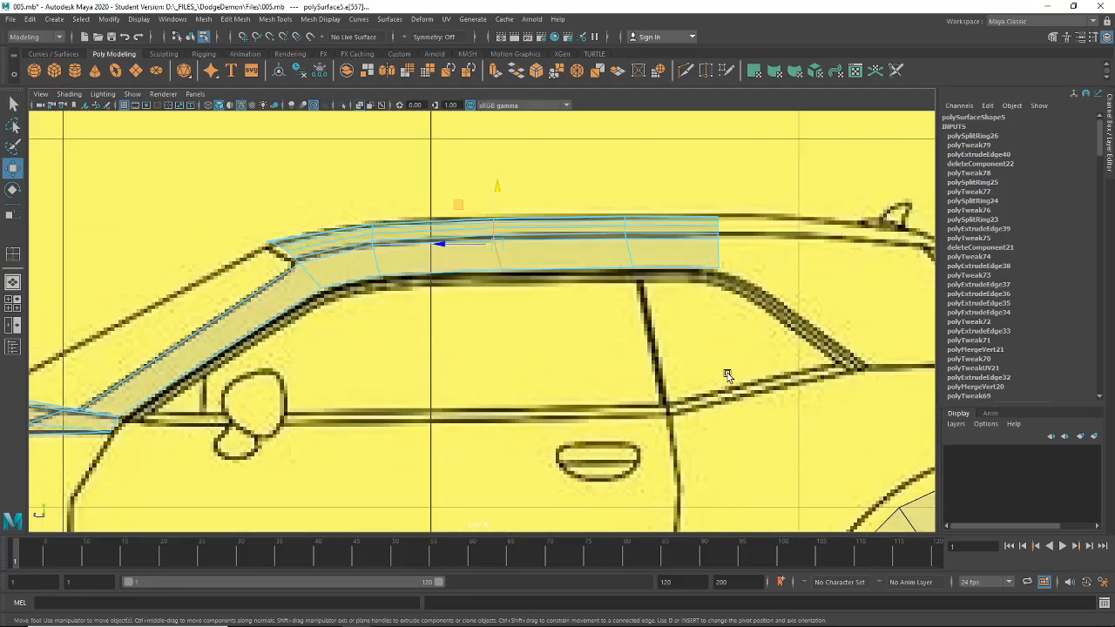
{"action": "right_click_drag", "start_coordinate": [727, 373], "coordinate": [531, 380], "text": "alt"}
{"action": "scroll", "coordinate": [533, 381], "scroll_direction": "up", "scroll_amount": 2}
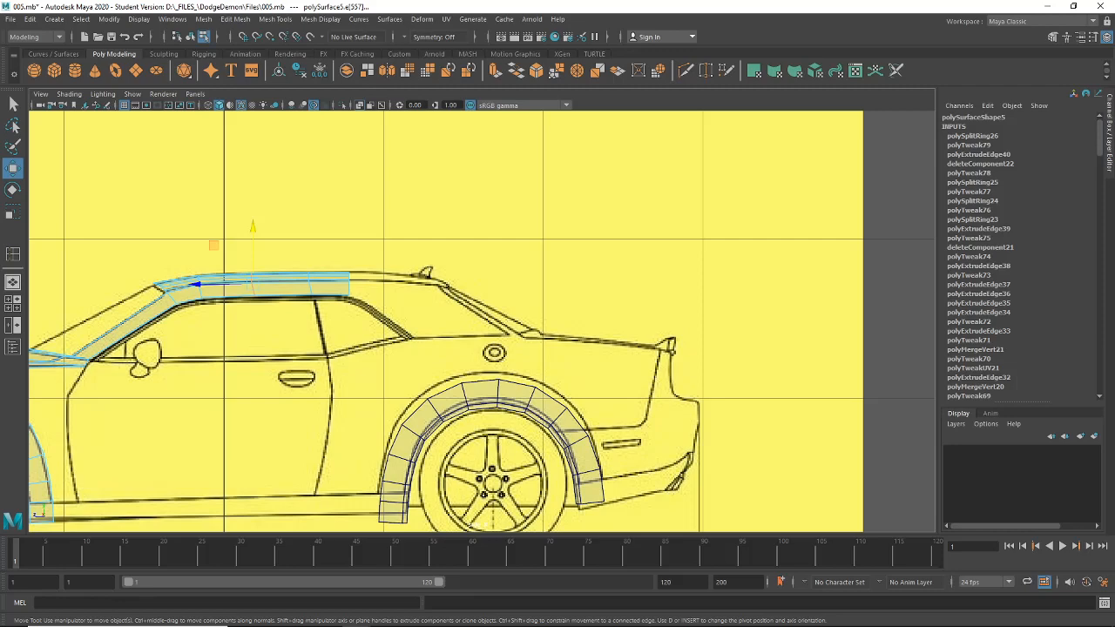
{"action": "left_click_drag", "start_coordinate": [1114, 55], "coordinate": [664, 99]}
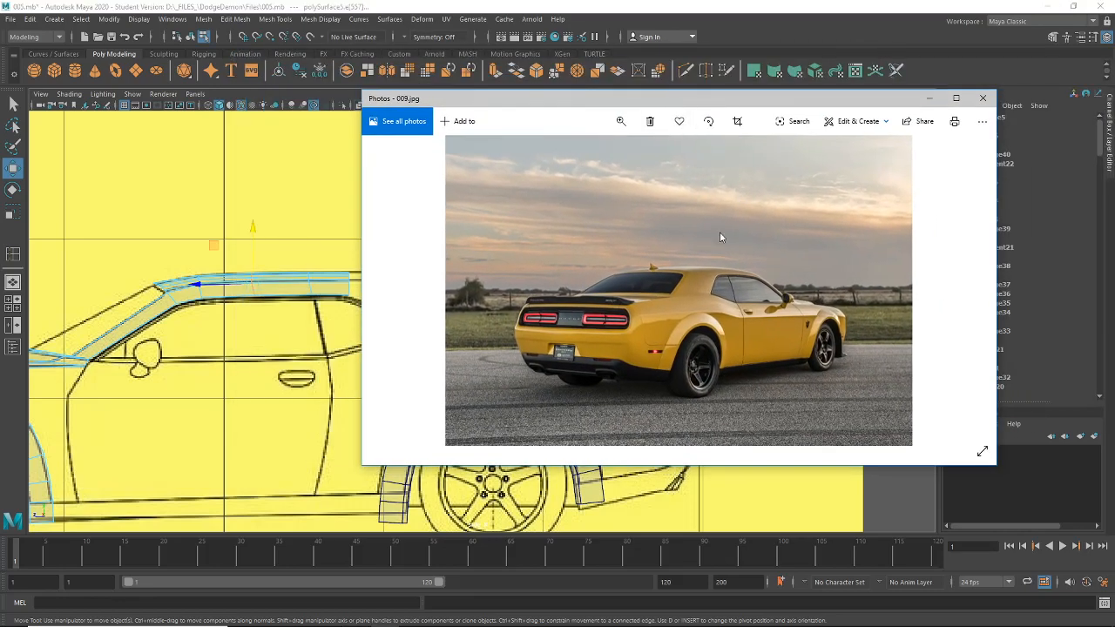
{"action": "key", "text": "Right"}
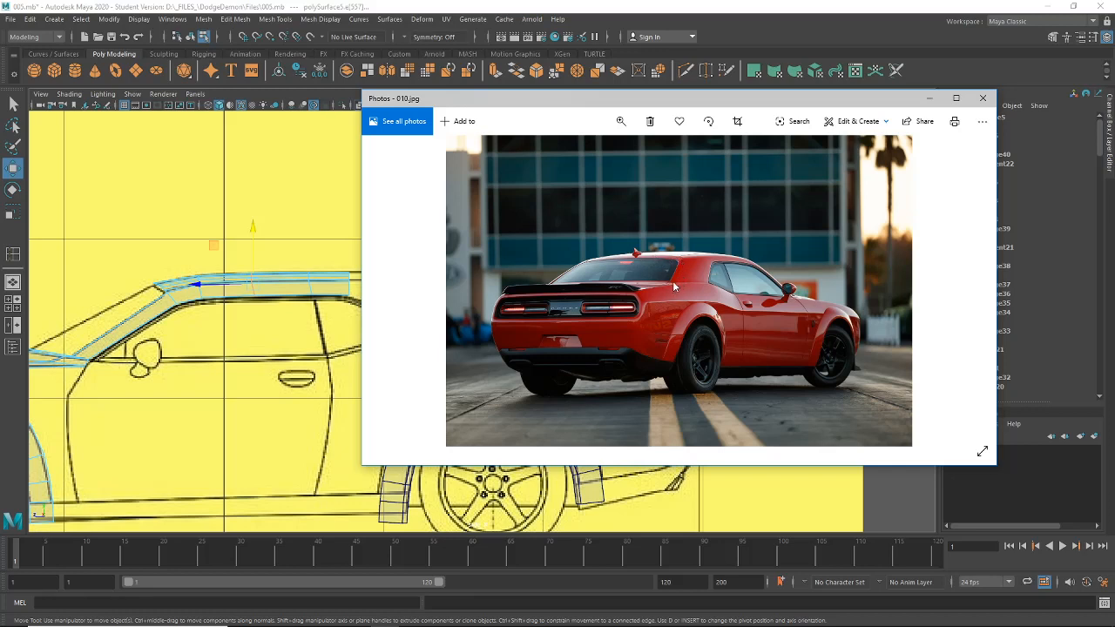
{"action": "key", "text": "Right"}
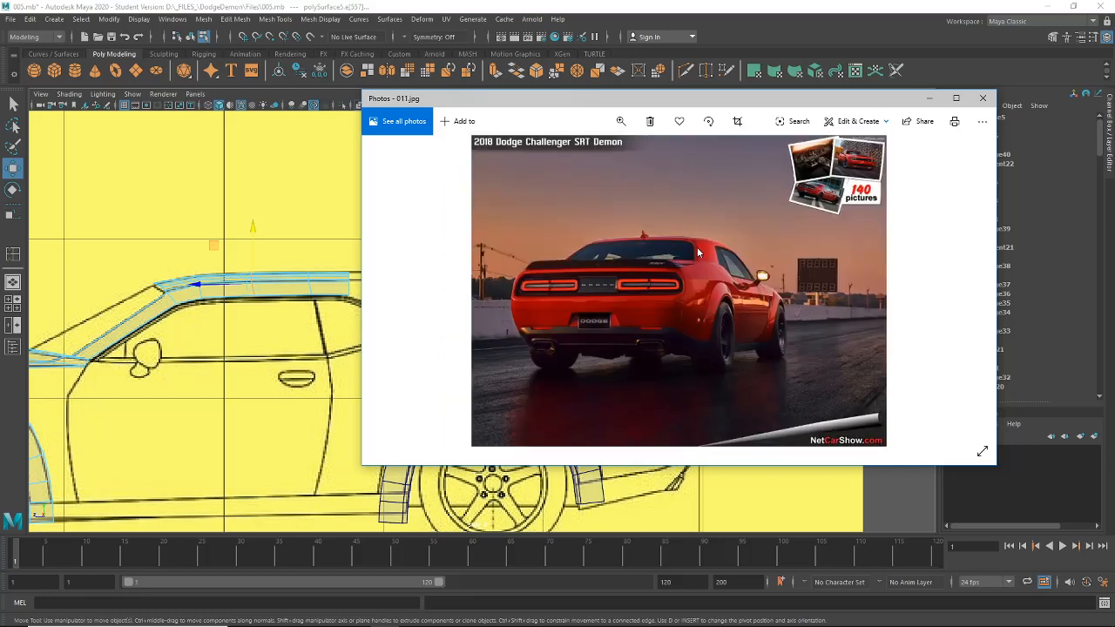
{"action": "key", "text": "Right"}
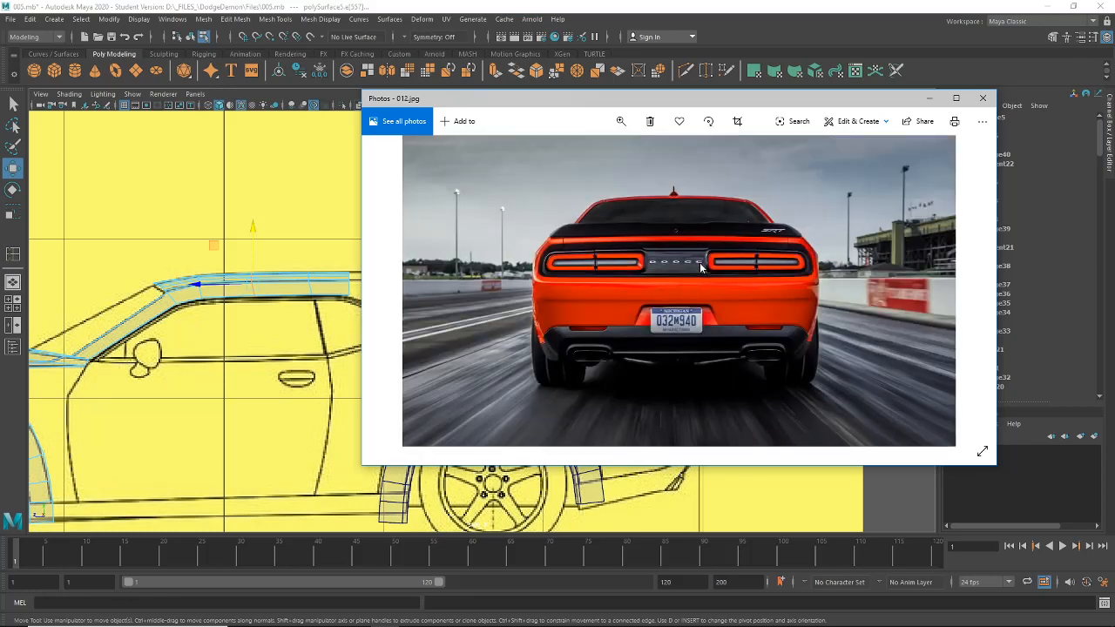
{"action": "key", "text": "Left"}
{"action": "key", "text": "Left"}
{"action": "key", "text": "Left"}
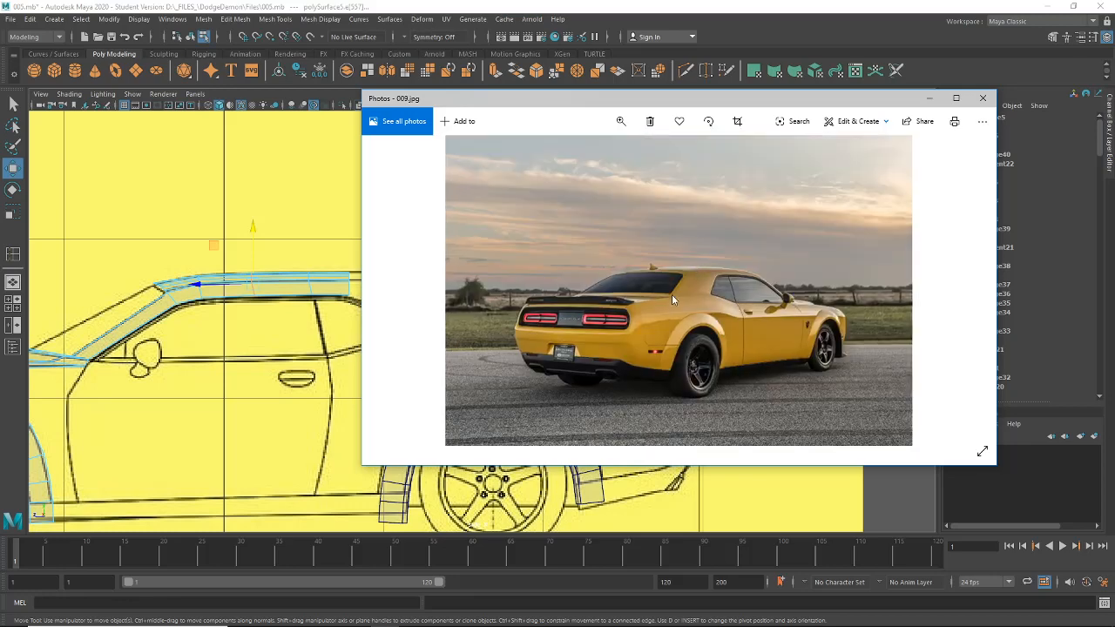
{"action": "left_click_drag", "start_coordinate": [634, 104], "coordinate": [1114, 114]}
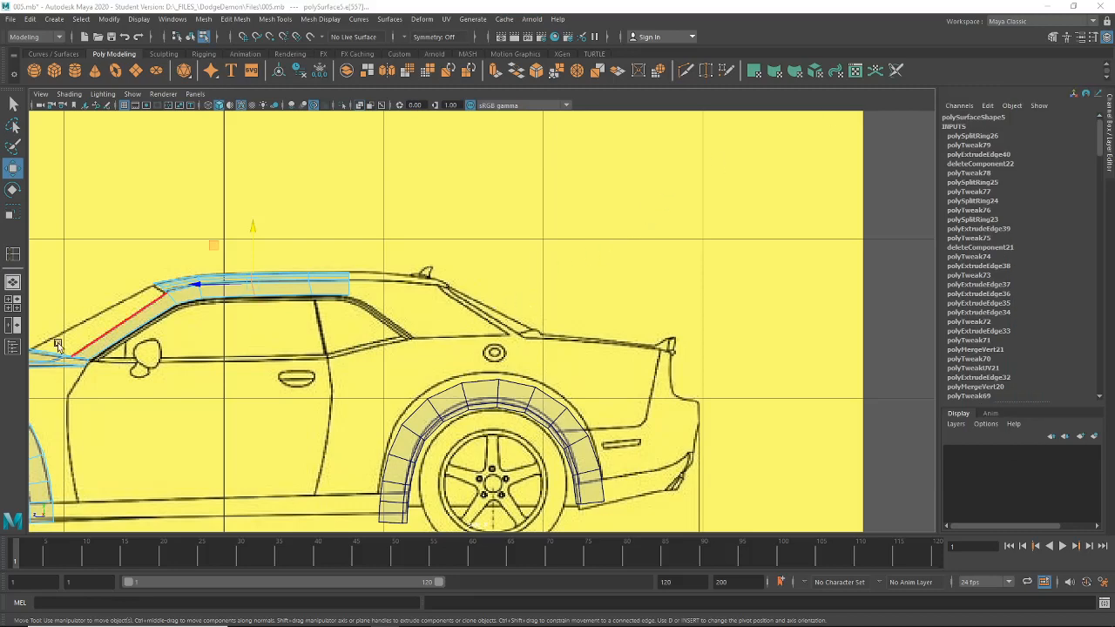
Examine the rear window, rear deck and rear wheel arches on the top-view blueprint in the four-view layout.
{"action": "key", "text": "space"}
{"action": "key", "text": "space"}
{"action": "left_click", "coordinate": [12, 304]}
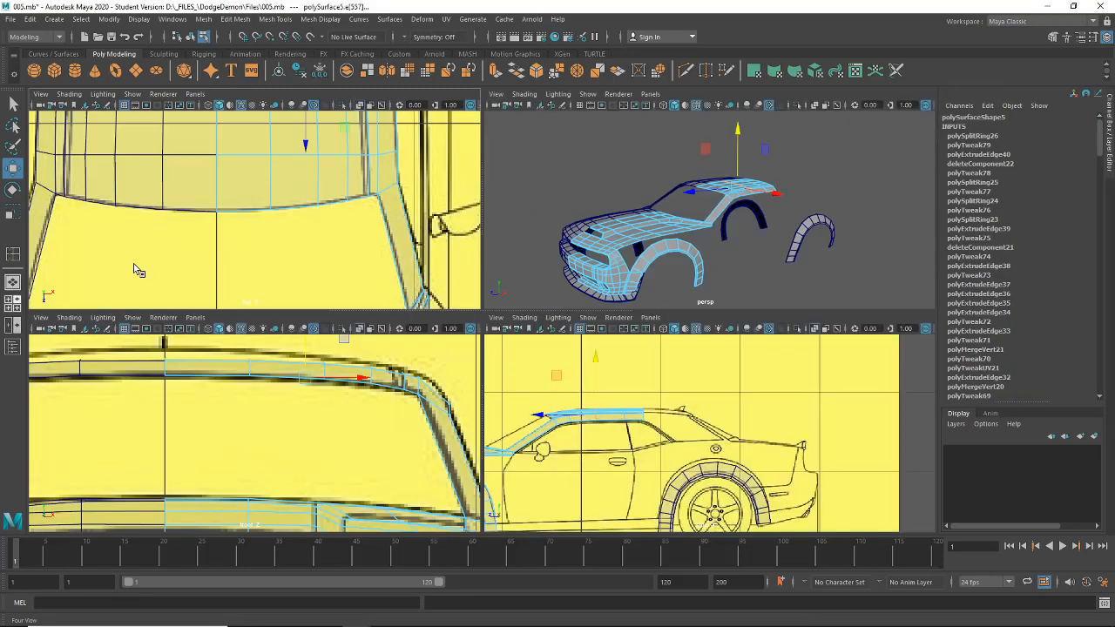
{"action": "scroll", "coordinate": [294, 201], "scroll_direction": "down", "scroll_amount": 8}
{"action": "middle_click_drag", "start_coordinate": [297, 218], "coordinate": [318, 264], "text": "alt"}
{"action": "scroll", "coordinate": [315, 265], "scroll_direction": "up", "scroll_amount": 5}
{"action": "scroll", "coordinate": [315, 264], "scroll_direction": "up", "scroll_amount": 6}
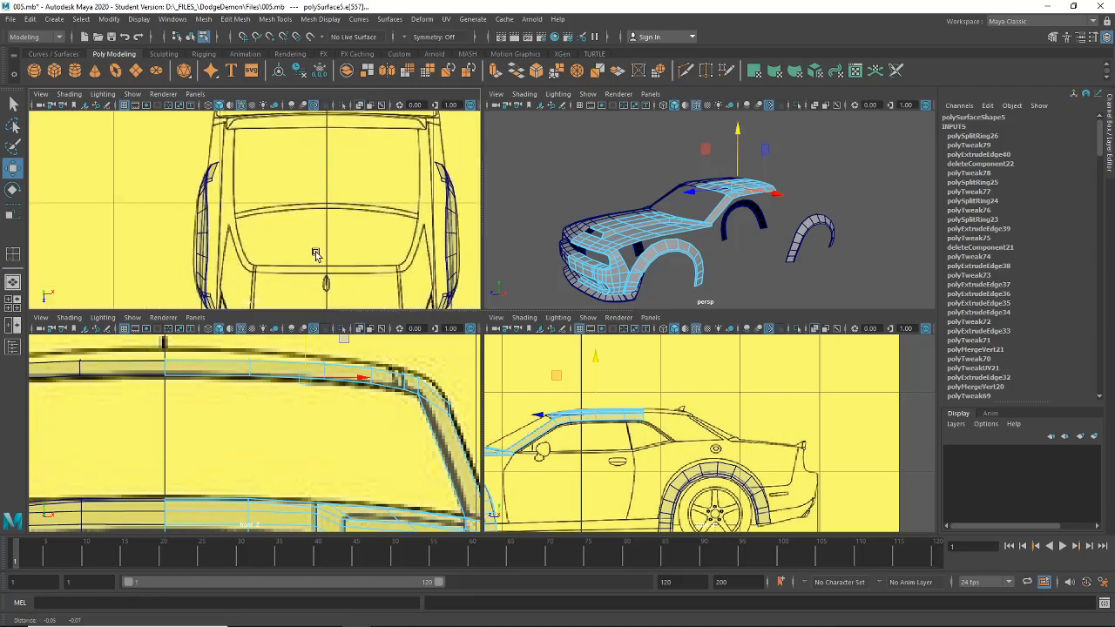
{"action": "middle_click_drag", "start_coordinate": [277, 196], "coordinate": [264, 251], "text": "alt"}
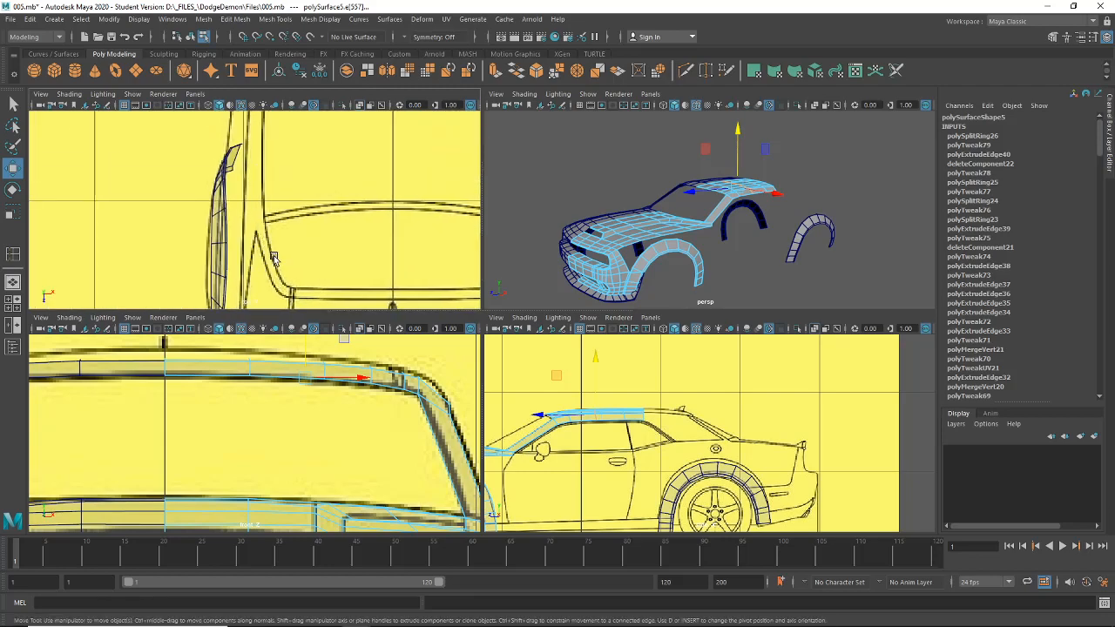
{"action": "scroll", "coordinate": [273, 259], "scroll_direction": "down", "scroll_amount": 5}
{"action": "scroll", "coordinate": [315, 152], "scroll_direction": "up", "scroll_amount": 5}
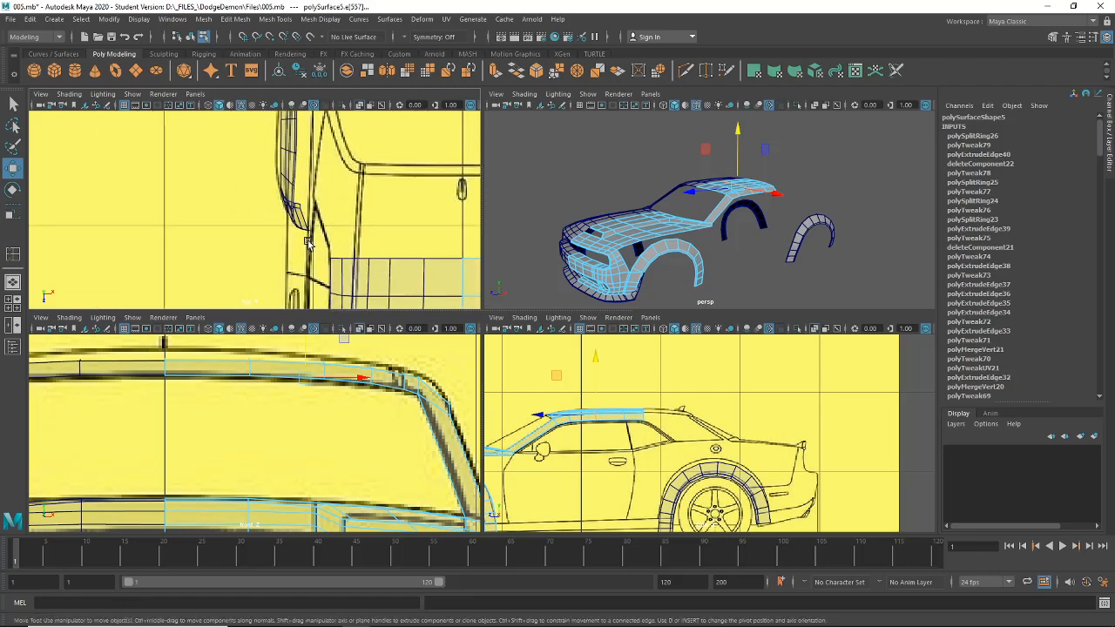
Compare the windshield pillar base and the roof's rear end with the top-view blueprint.
{"action": "middle_click_drag", "start_coordinate": [416, 236], "coordinate": [221, 242], "text": "alt"}
{"action": "middle_click_drag", "start_coordinate": [375, 252], "coordinate": [316, 191], "text": "alt"}
{"action": "middle_click_drag", "start_coordinate": [358, 270], "coordinate": [360, 150], "text": "alt"}
{"action": "scroll", "coordinate": [364, 264], "scroll_direction": "up", "scroll_amount": 5}
{"action": "middle_click_drag", "start_coordinate": [363, 264], "coordinate": [272, 205], "text": "alt"}
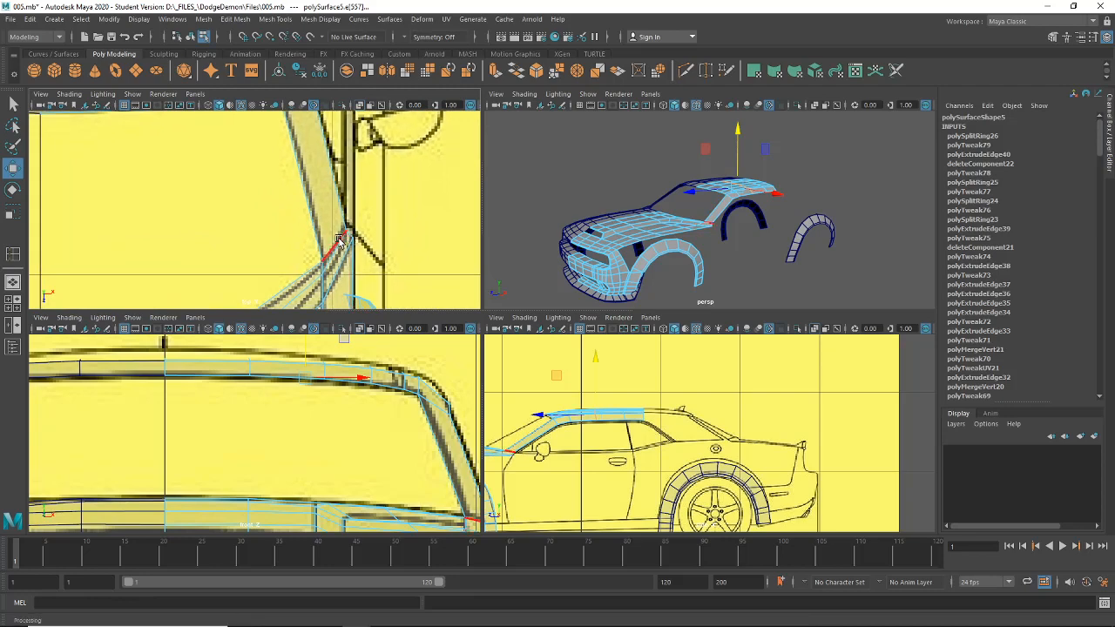
{"action": "scroll", "coordinate": [351, 237], "scroll_direction": "down", "scroll_amount": 5}
{"action": "scroll", "coordinate": [293, 227], "scroll_direction": "up", "scroll_amount": 4}
{"action": "middle_click_drag", "start_coordinate": [305, 196], "coordinate": [285, 241], "text": "alt"}
{"action": "scroll", "coordinate": [286, 236], "scroll_direction": "up", "scroll_amount": 4}
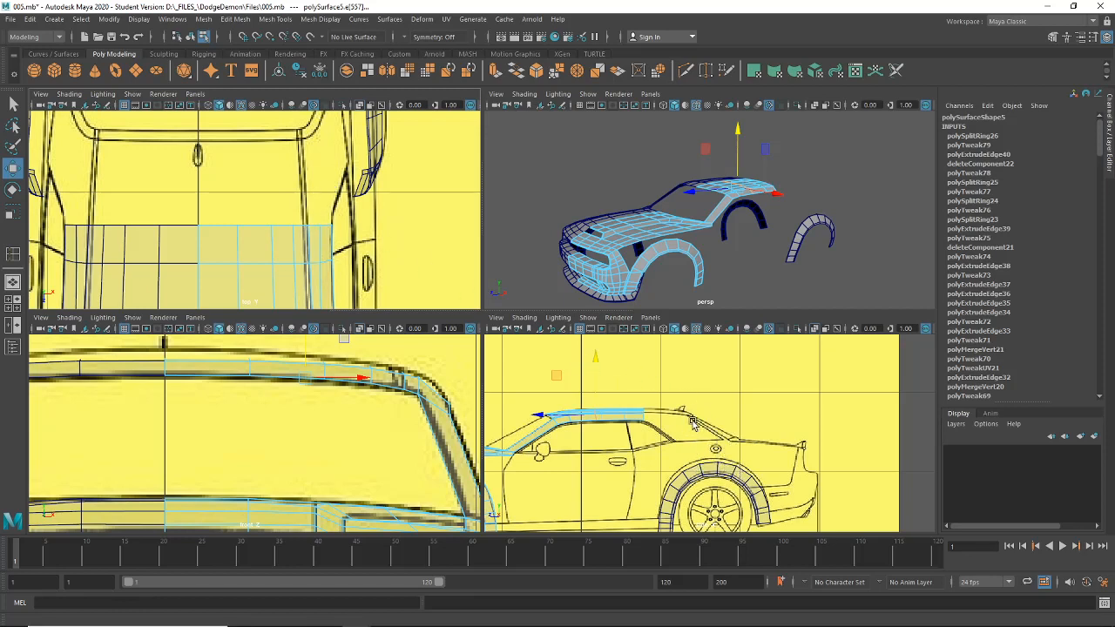
Check the rear roof corner in the top view against the rear pillar in reference photo 009.jpg.
{"action": "middle_click_drag", "start_coordinate": [362, 193], "coordinate": [355, 219], "text": "alt"}
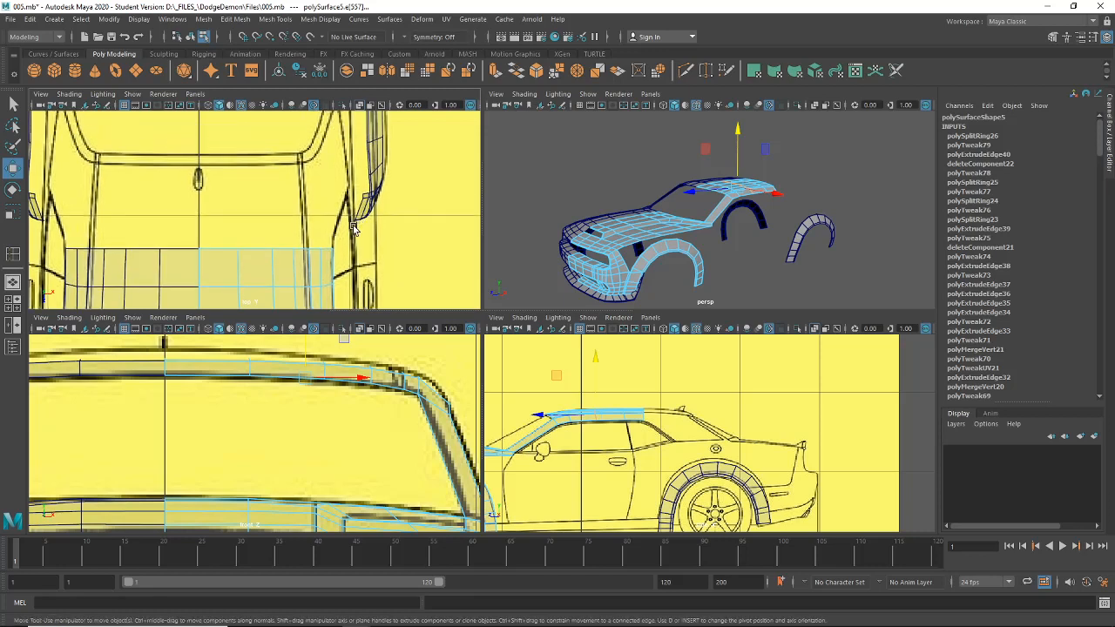
{"action": "left_click", "coordinate": [322, 260]}
{"action": "left_click", "coordinate": [325, 252]}
{"action": "key", "text": "alt+Tab"}
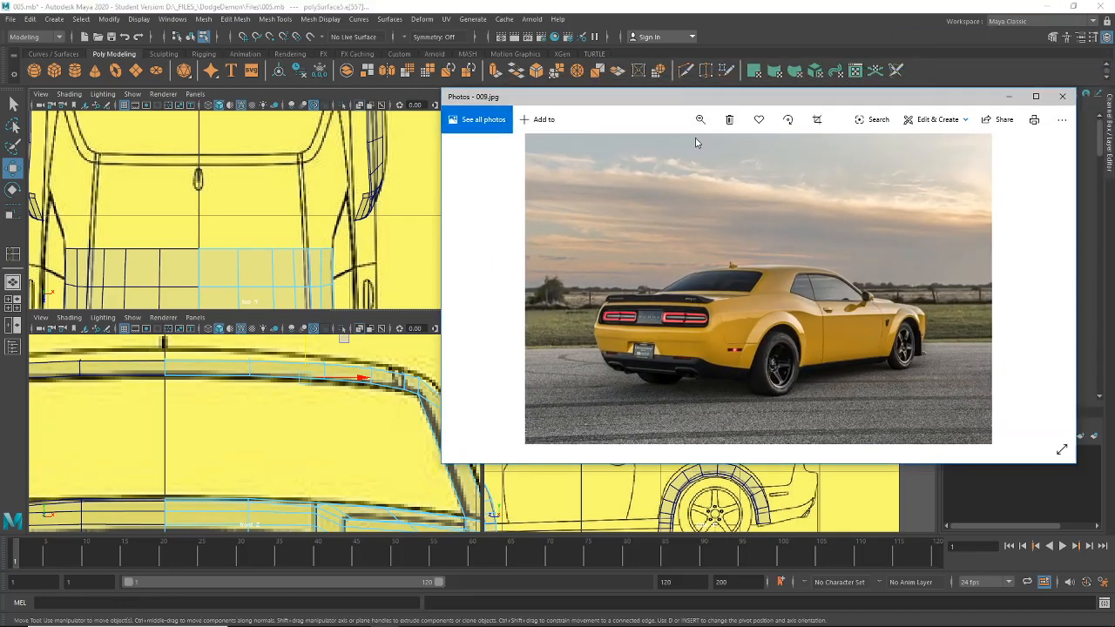
{"action": "key", "text": "alt+Tab"}
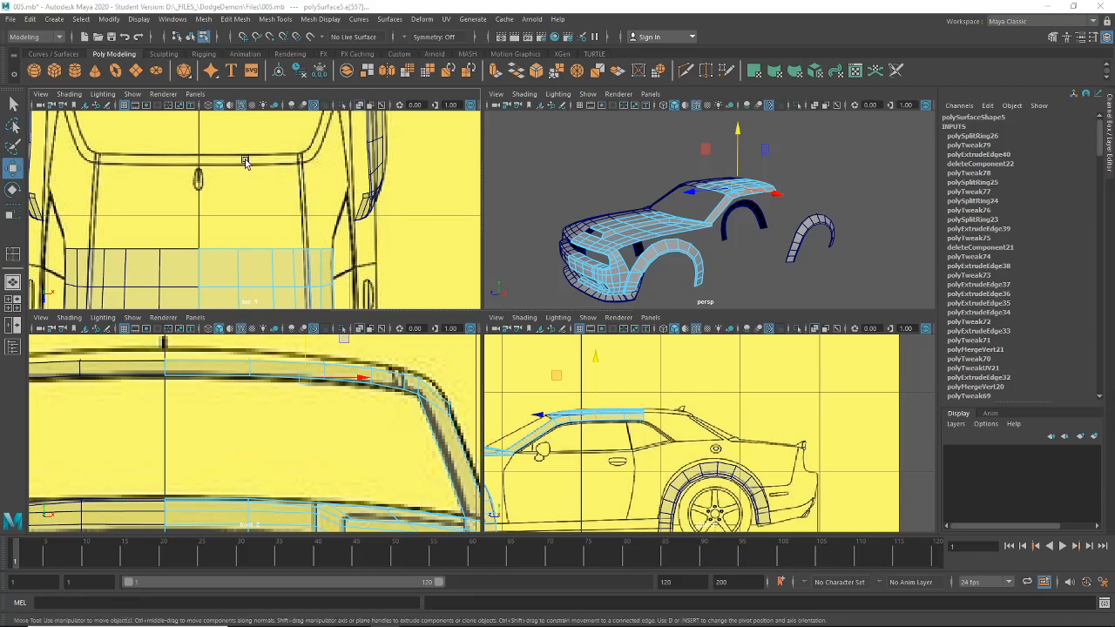
Extrude the rear border edges of the selected roof half backward about 0.56 units to the rear window line.
{"action": "left_click", "coordinate": [218, 250]}
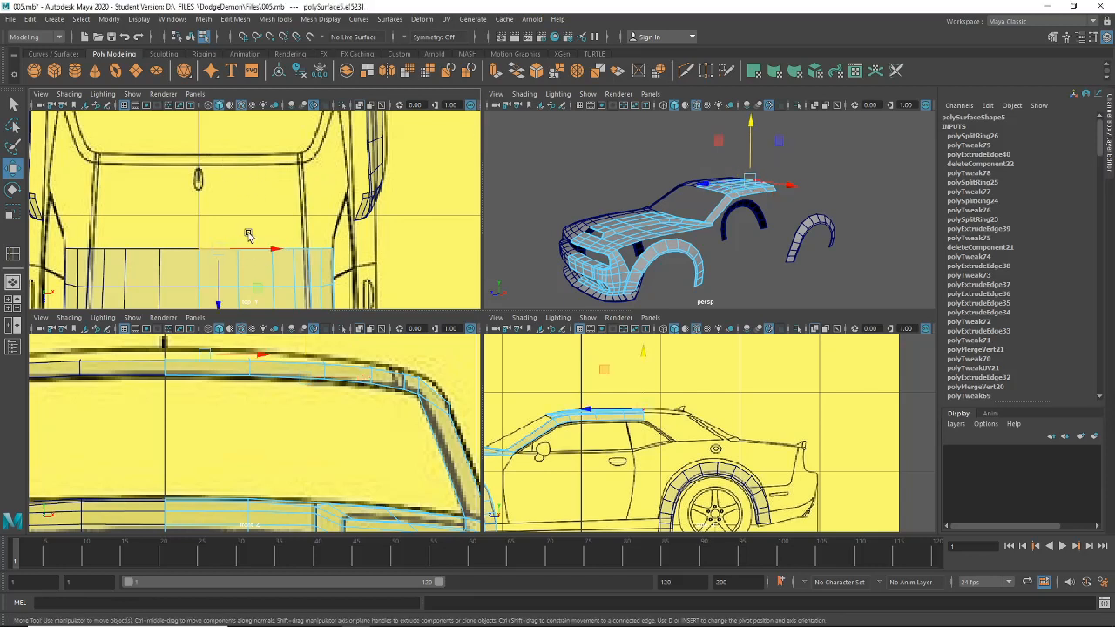
{"action": "left_click_drag", "start_coordinate": [249, 233], "coordinate": [256, 269], "text": "shift"}
{"action": "left_click_drag", "start_coordinate": [283, 231], "coordinate": [312, 266], "text": "shift"}
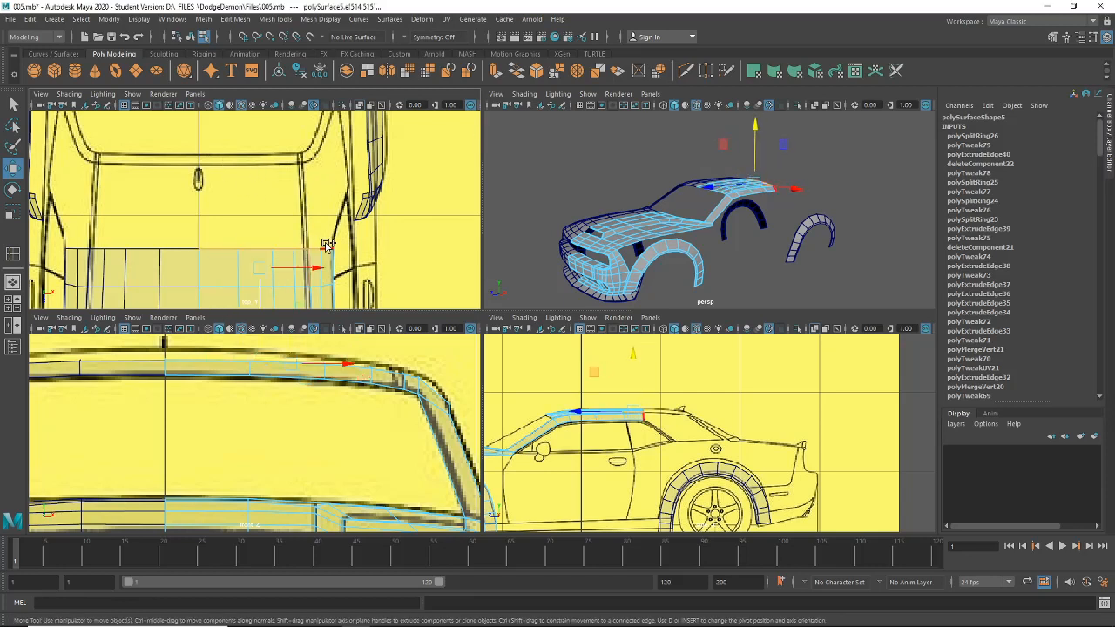
{"action": "left_click", "coordinate": [326, 245], "text": "shift"}
{"action": "key", "text": "ctrl+e"}
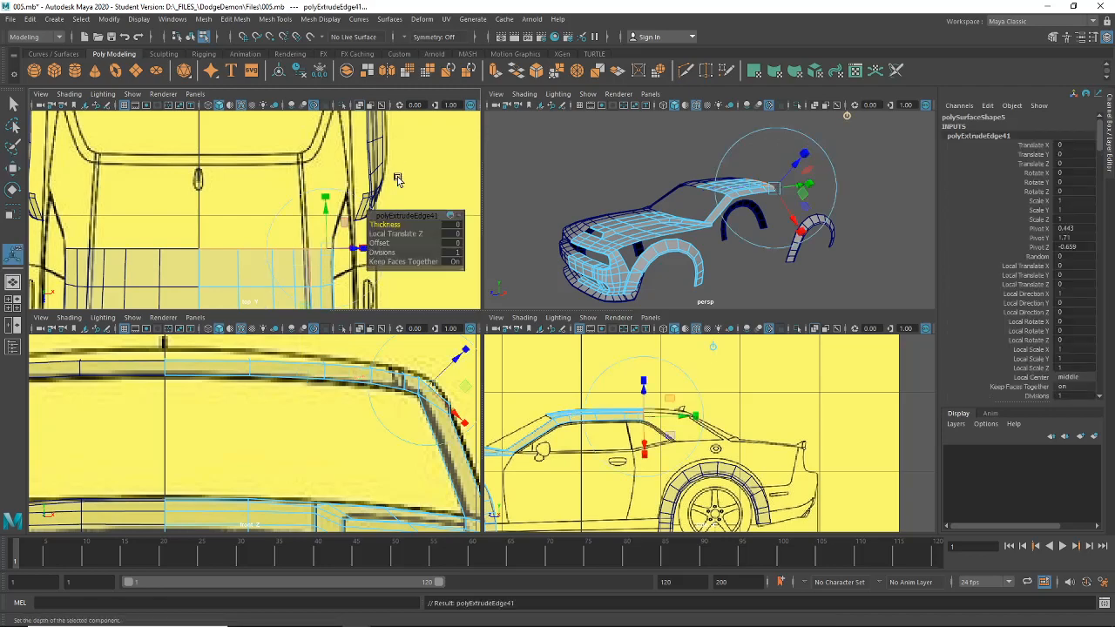
{"action": "left_click_drag", "start_coordinate": [271, 295], "coordinate": [266, 213]}
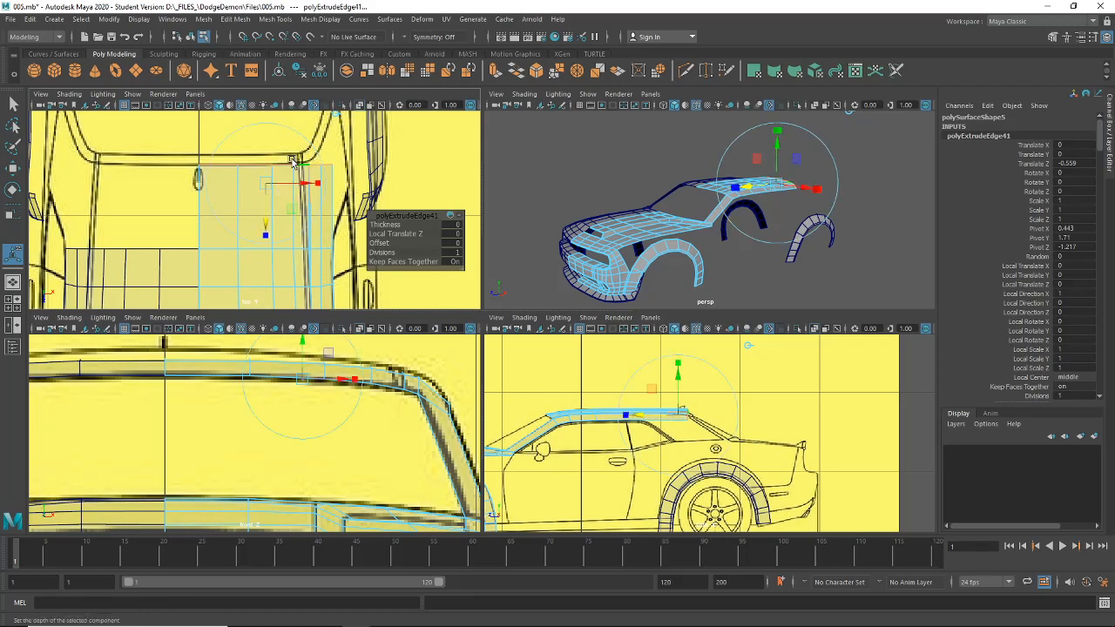
Lower the extruded roof edges about 0.03 units to follow the roofline in the side view, and check the profile in perspective.
{"action": "scroll", "coordinate": [597, 369], "scroll_direction": "up", "scroll_amount": 5}
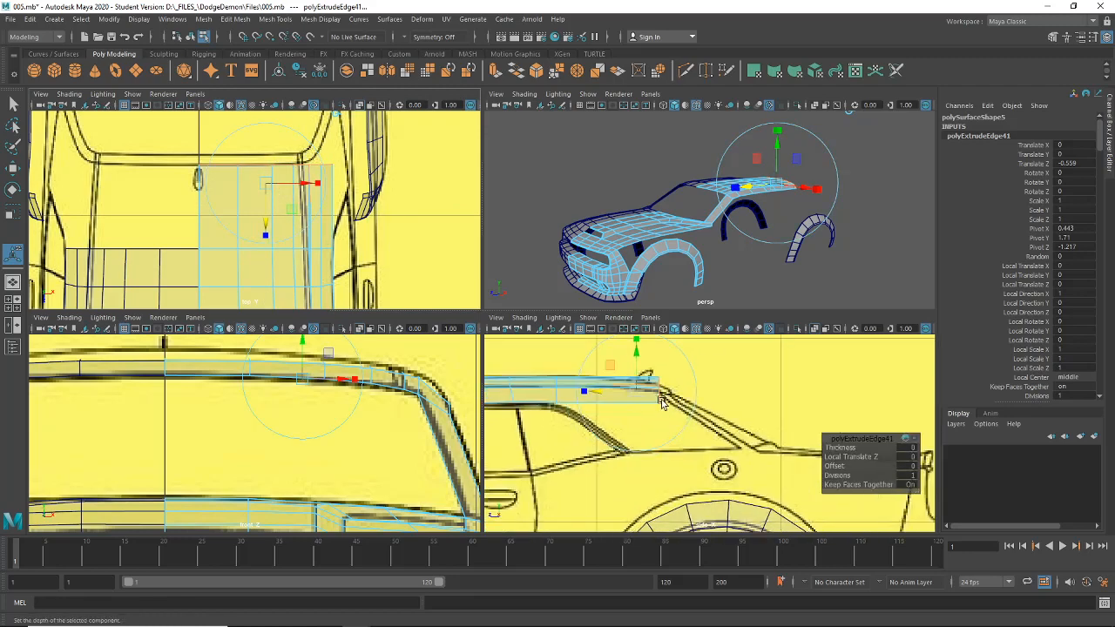
{"action": "left_click_drag", "start_coordinate": [606, 366], "coordinate": [604, 377]}
{"action": "middle_click_drag", "start_coordinate": [606, 377], "coordinate": [691, 435], "text": "alt"}
{"action": "left_click_drag", "start_coordinate": [686, 388], "coordinate": [685, 385]}
{"action": "left_click_drag", "start_coordinate": [765, 212], "coordinate": [662, 212], "text": "alt"}
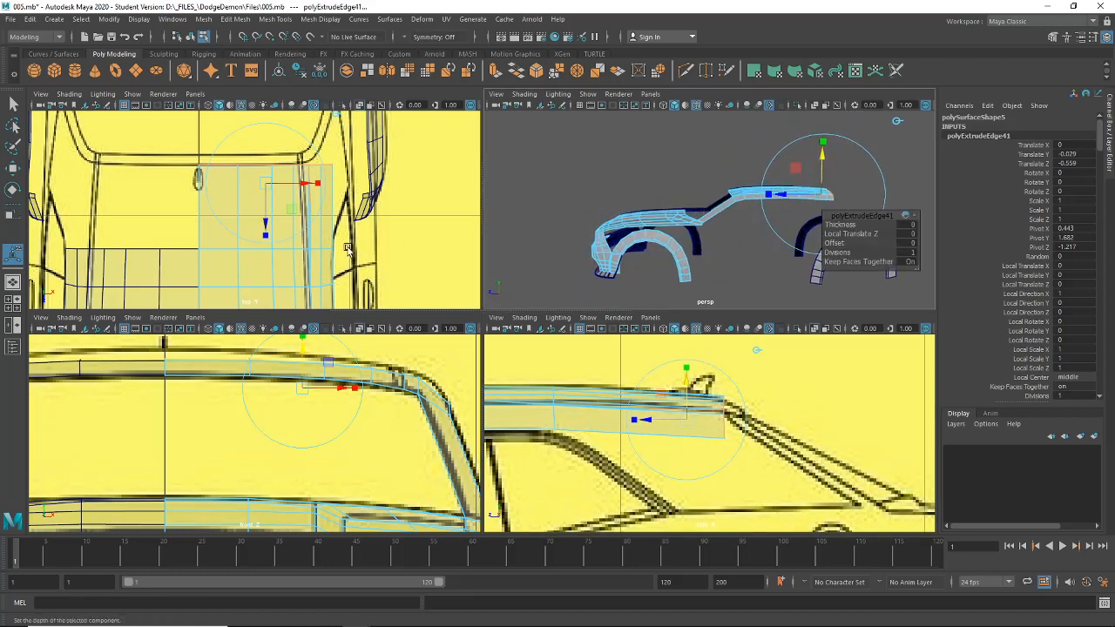
{"action": "middle_click_drag", "start_coordinate": [377, 219], "coordinate": [367, 254], "text": "alt"}
{"action": "right_click_drag", "start_coordinate": [312, 242], "coordinate": [265, 239]}
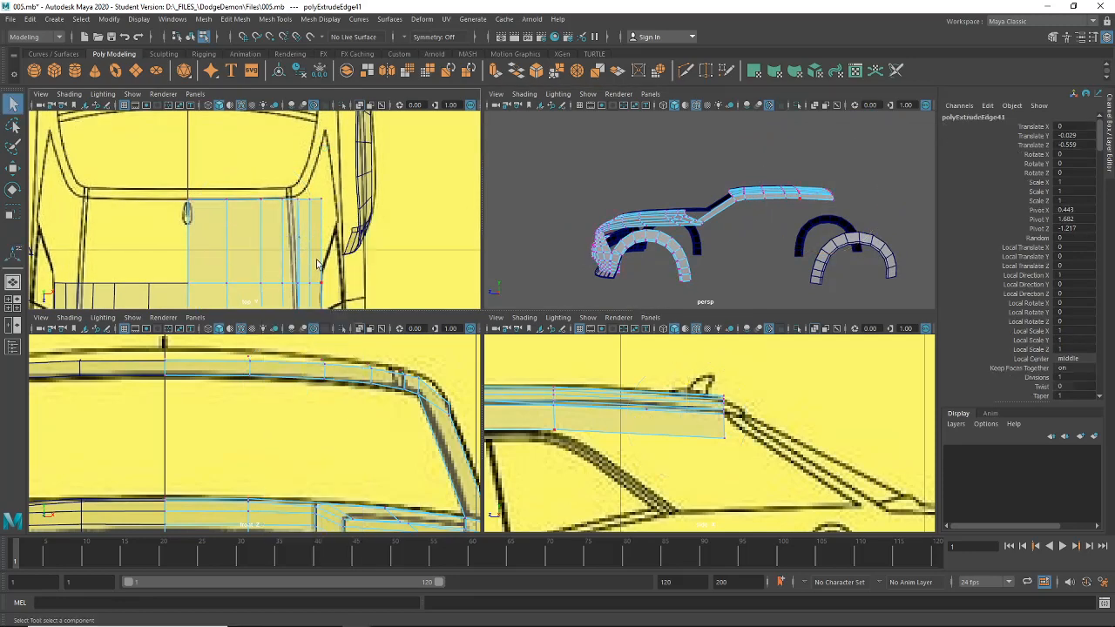
{"action": "left_click", "coordinate": [13, 167]}
{"action": "scroll", "coordinate": [331, 182], "scroll_direction": "down", "scroll_amount": 3}
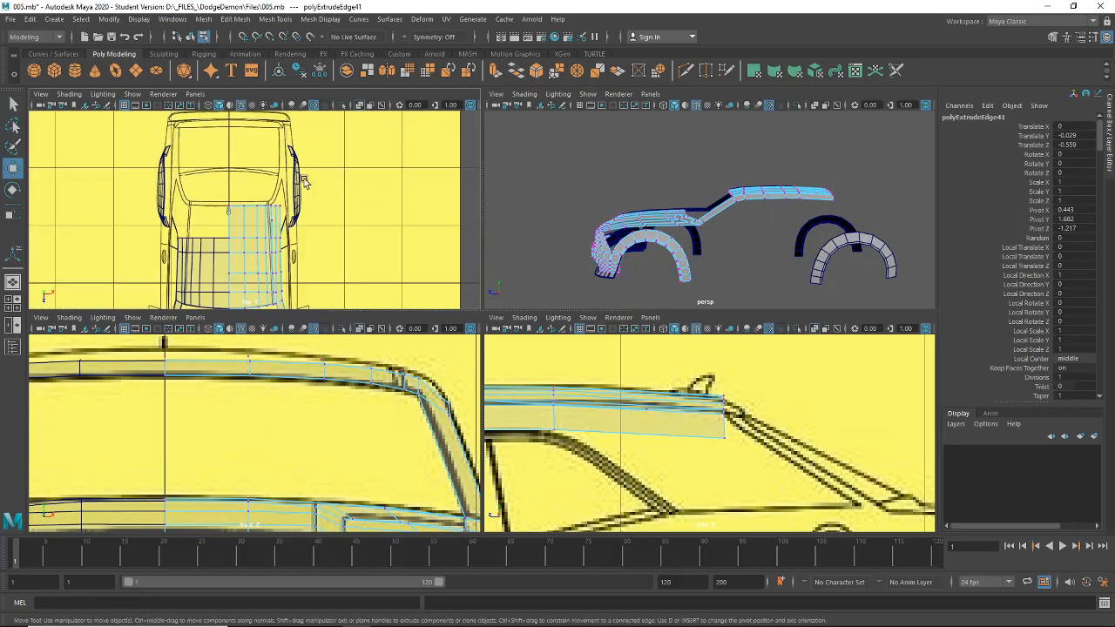
{"action": "scroll", "coordinate": [270, 208], "scroll_direction": "up", "scroll_amount": 8}
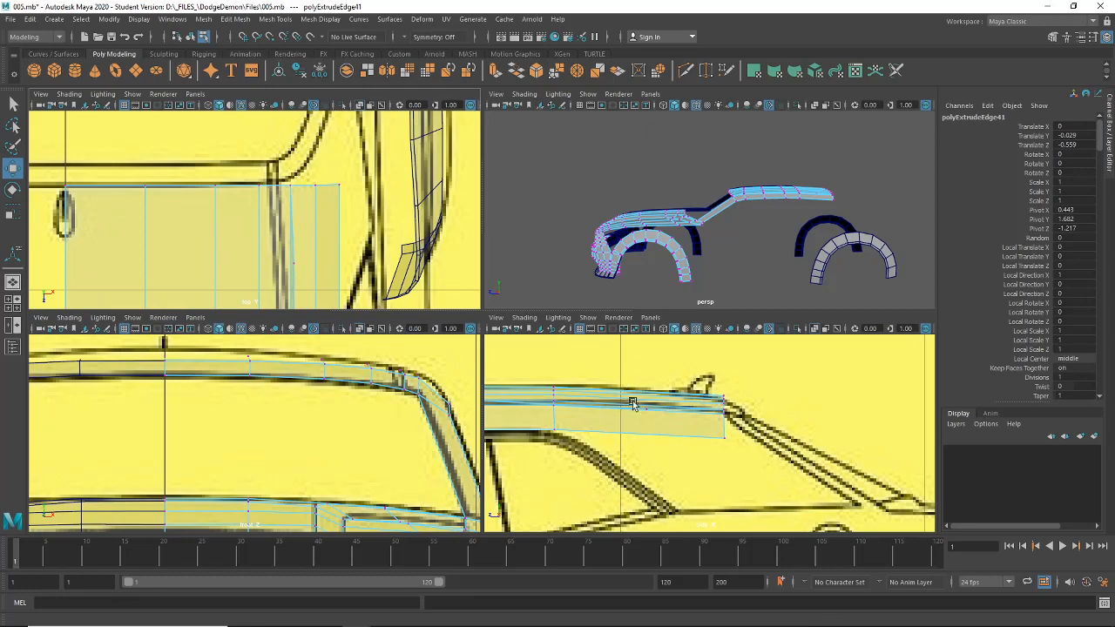
Delete the stray sliver face hidden on the underside of the roof near its outer side edge.
{"action": "key", "text": "space"}
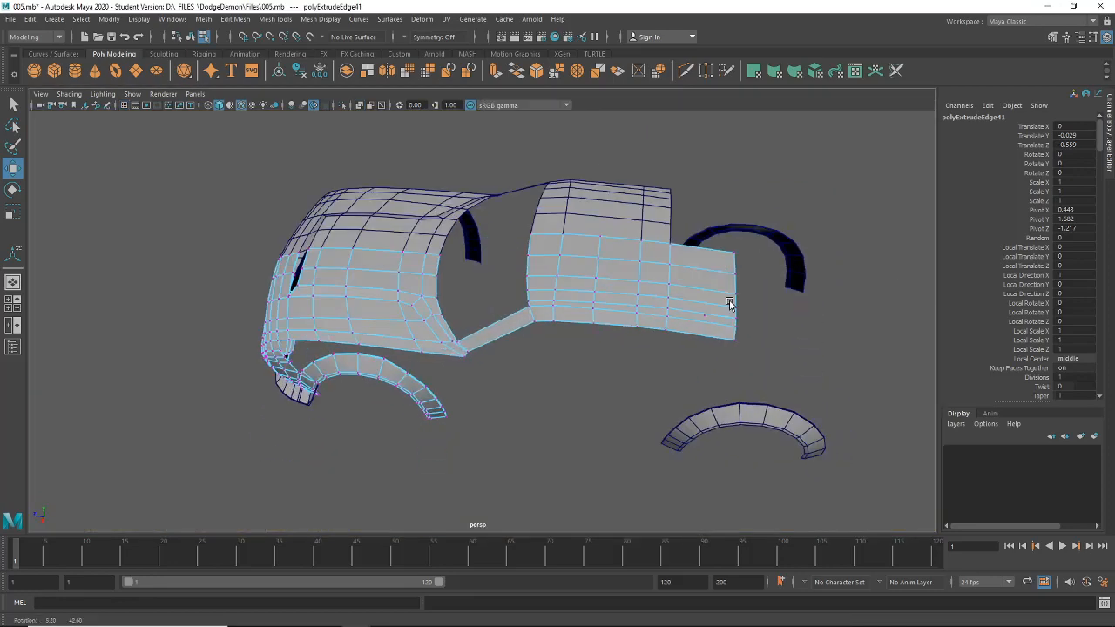
{"action": "scroll", "coordinate": [524, 293], "scroll_direction": "up", "scroll_amount": 3}
{"action": "scroll", "coordinate": [525, 292], "scroll_direction": "up", "scroll_amount": 1}
{"action": "left_click_drag", "start_coordinate": [575, 259], "coordinate": [582, 198], "text": "alt"}
{"action": "scroll", "coordinate": [564, 278], "scroll_direction": "up", "scroll_amount": 3}
{"action": "left_click_drag", "start_coordinate": [564, 278], "coordinate": [655, 290], "text": "alt"}
{"action": "middle_click_drag", "start_coordinate": [420, 140], "coordinate": [428, 180], "text": "alt"}
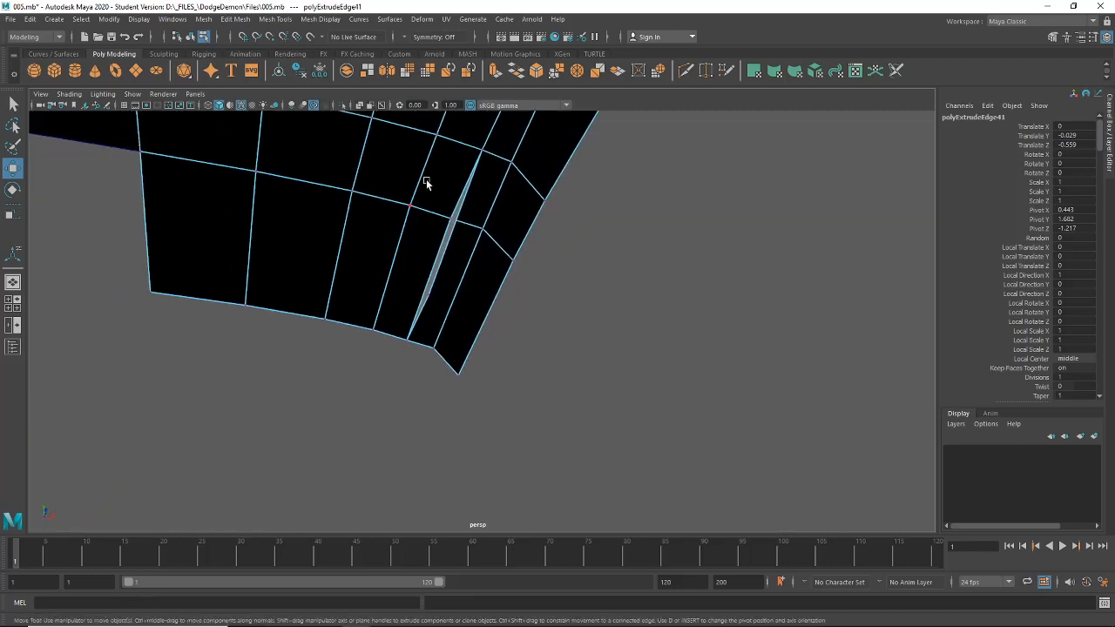
{"action": "right_click_drag", "start_coordinate": [426, 181], "coordinate": [431, 217]}
{"action": "left_click", "coordinate": [447, 229]}
{"action": "key", "text": "Delete"}
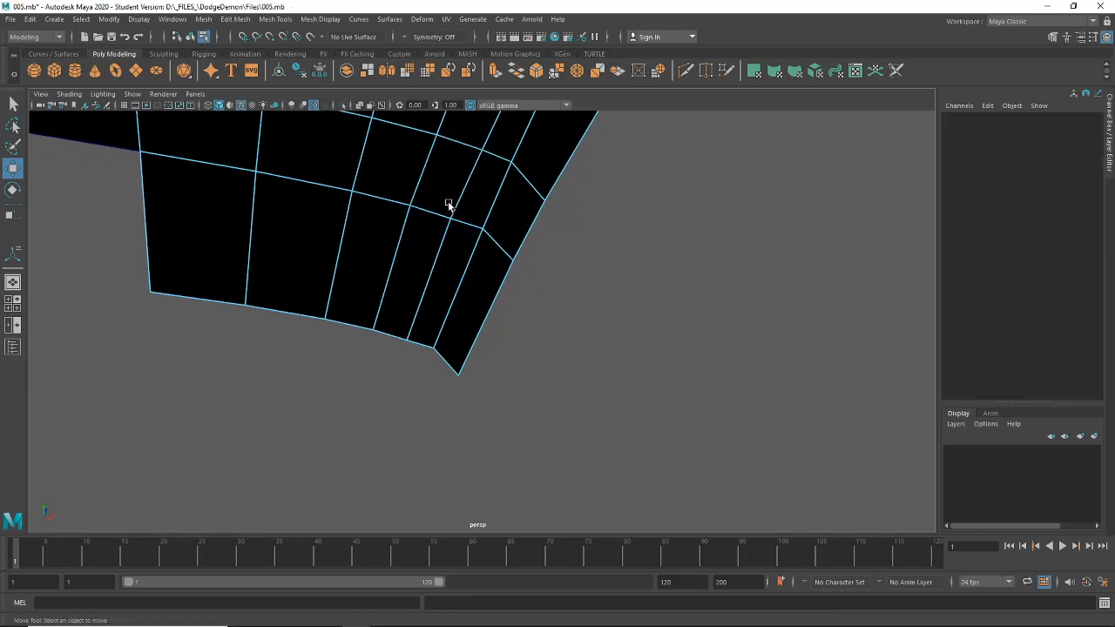
Merge the overlapping vertices at four points along the lengthwise roof edge where the stray face was removed.
{"action": "left_click", "coordinate": [470, 146]}
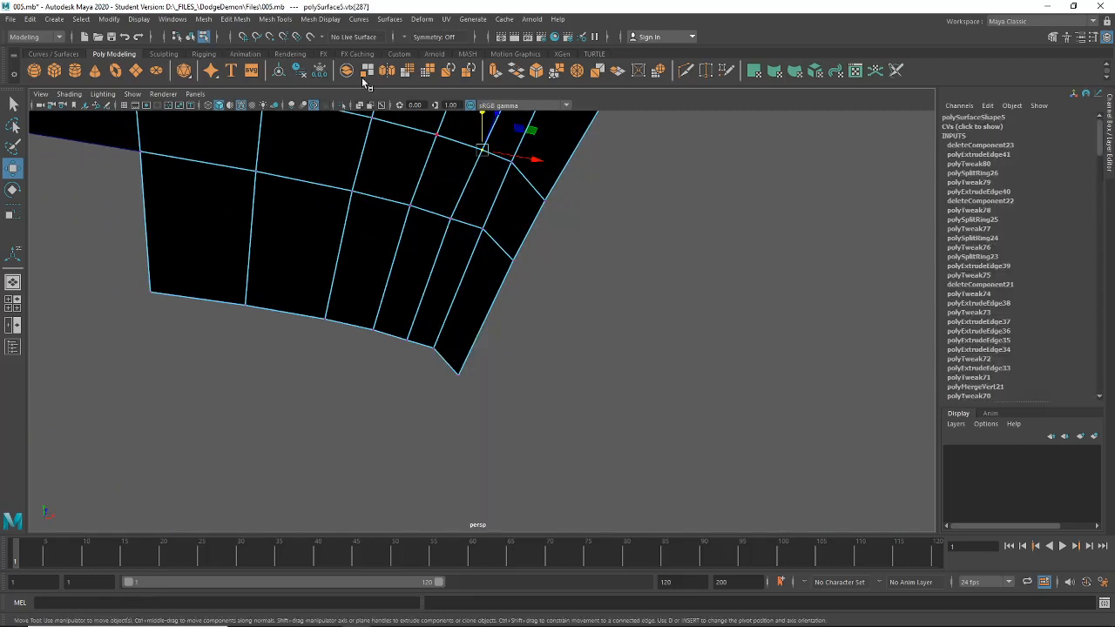
{"action": "left_click", "coordinate": [274, 18]}
{"action": "mouse_move", "coordinate": [236, 18]}
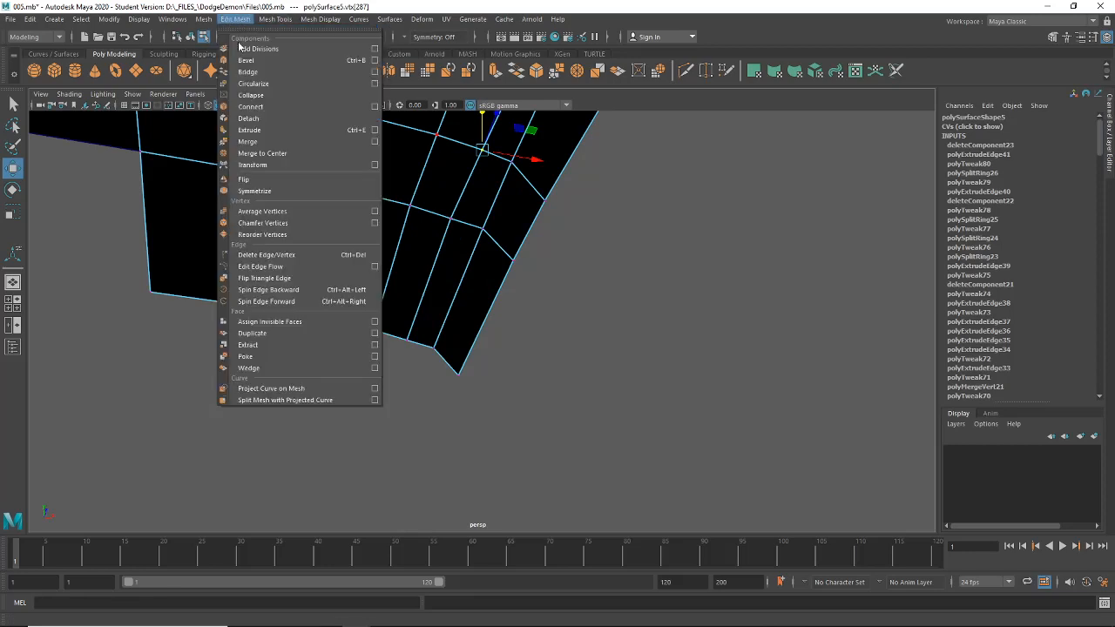
{"action": "left_click", "coordinate": [248, 141]}
{"action": "left_click_drag", "start_coordinate": [460, 233], "coordinate": [456, 235]}
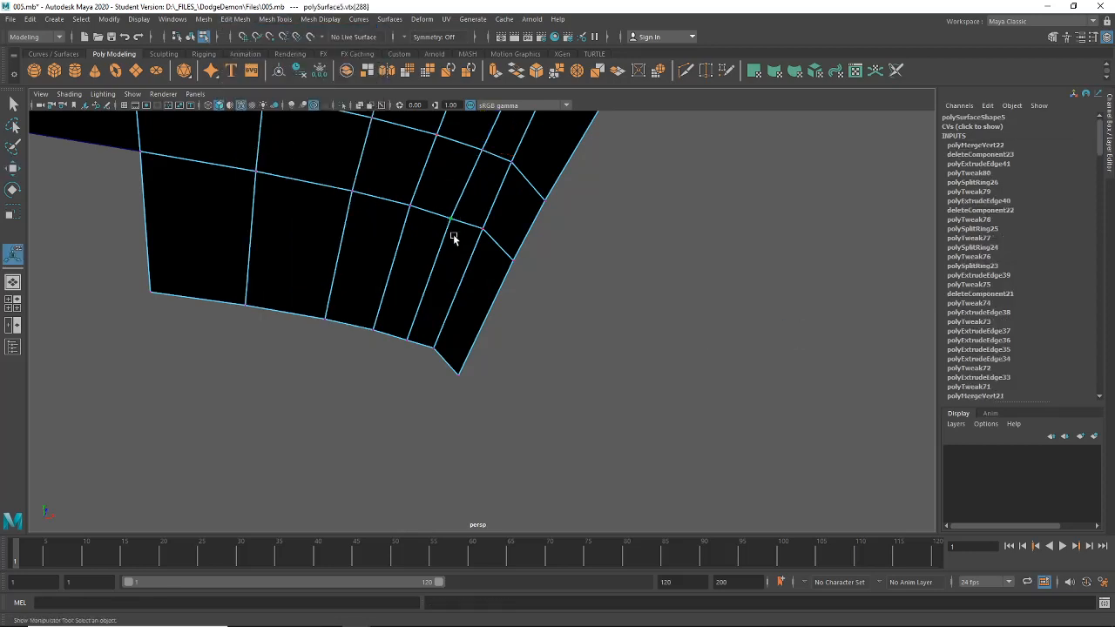
{"action": "key", "text": "g"}
{"action": "left_click_drag", "start_coordinate": [398, 334], "coordinate": [421, 350]}
{"action": "key", "text": "g"}
{"action": "middle_click_drag", "start_coordinate": [483, 172], "coordinate": [409, 317], "text": "alt"}
{"action": "left_click_drag", "start_coordinate": [452, 175], "coordinate": [467, 191]}
{"action": "key", "text": "g"}
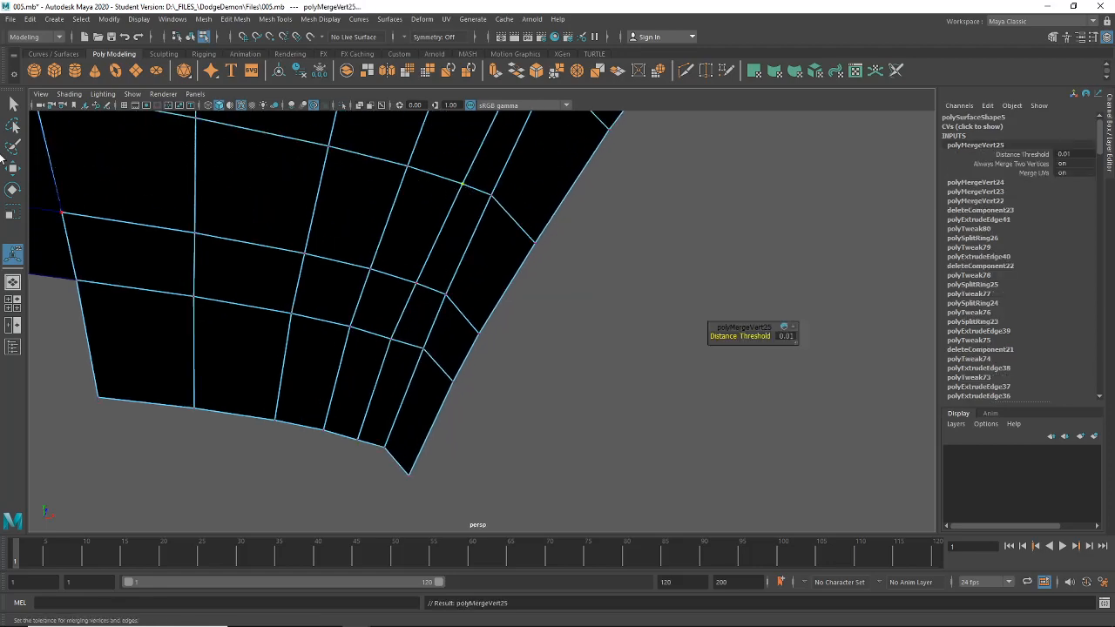
Return to object mode, select the roof half and check its cleaned surface in perspective.
{"action": "left_click_drag", "start_coordinate": [340, 291], "coordinate": [154, 56], "text": "alt"}
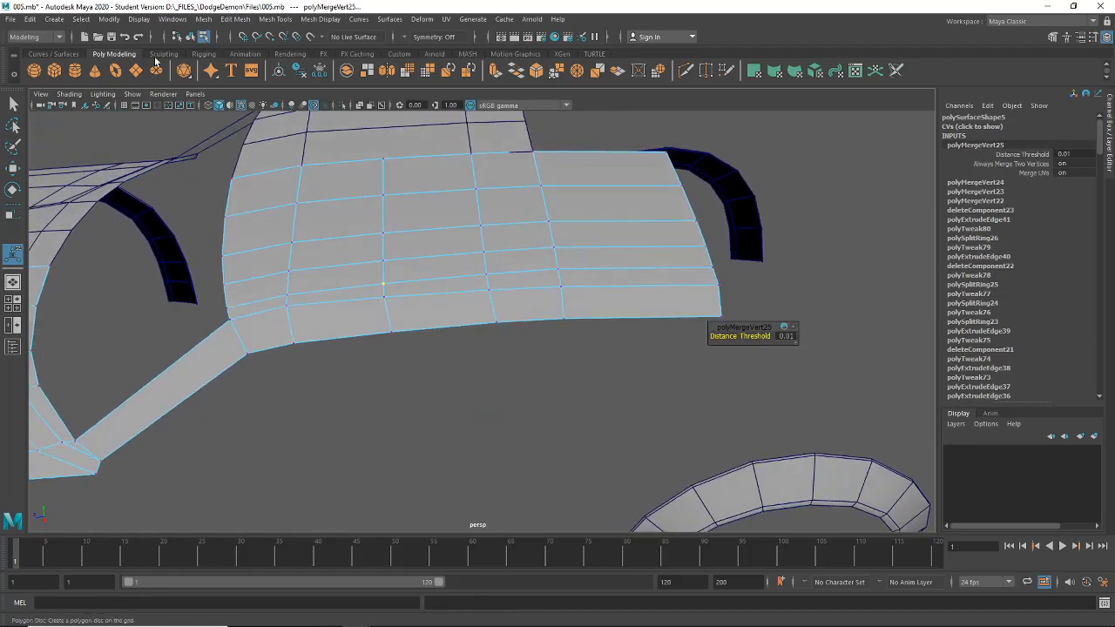
{"action": "left_click", "coordinate": [191, 37]}
{"action": "left_click", "coordinate": [481, 403]}
{"action": "left_click_drag", "start_coordinate": [481, 403], "coordinate": [575, 357], "text": "alt"}
{"action": "left_click", "coordinate": [400, 309]}
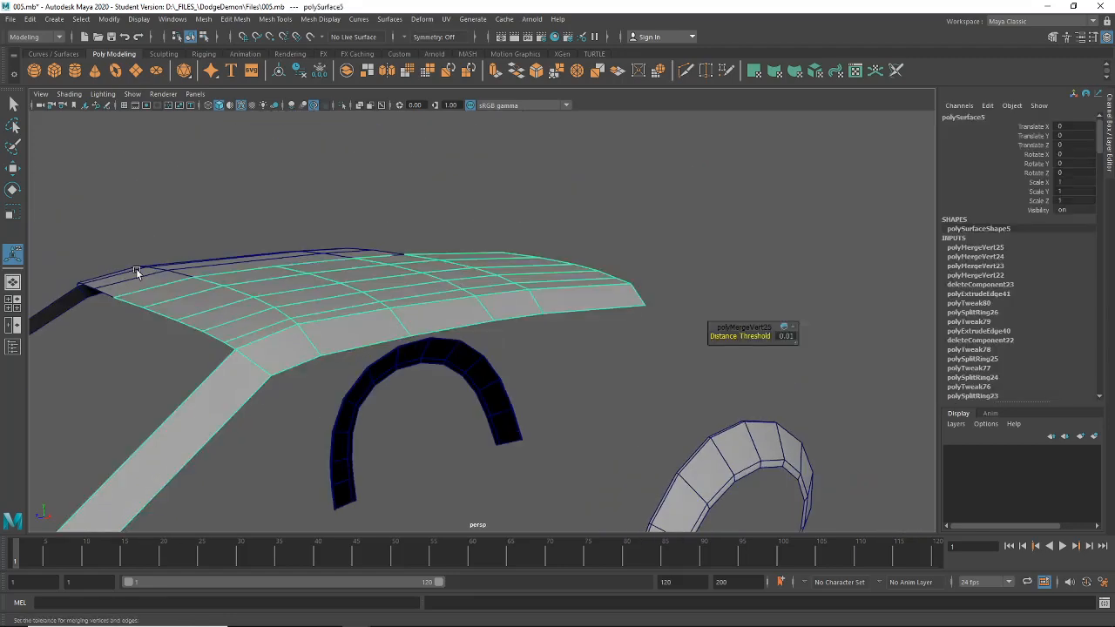
Move the outer rear roof vertices in the top view to follow the rounded corner of the rear window.
{"action": "left_click", "coordinate": [14, 307]}
{"action": "key", "text": "space"}
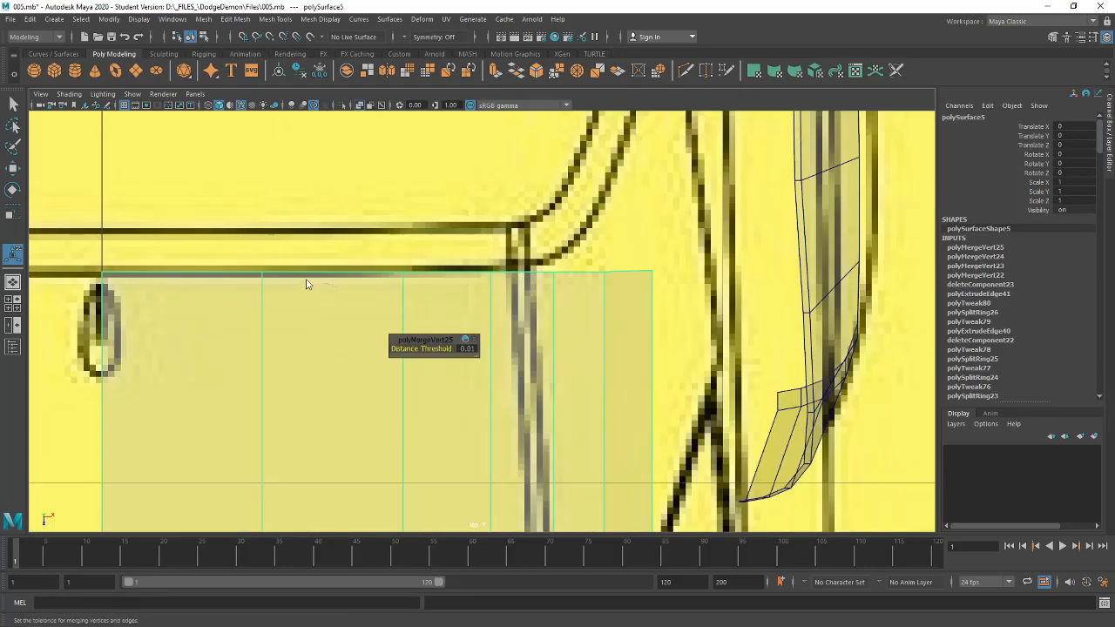
{"action": "right_click_drag", "start_coordinate": [338, 286], "coordinate": [276, 284]}
{"action": "key", "text": "q"}
{"action": "left_click", "coordinate": [12, 170]}
{"action": "scroll", "coordinate": [478, 251], "scroll_direction": "down", "scroll_amount": 5}
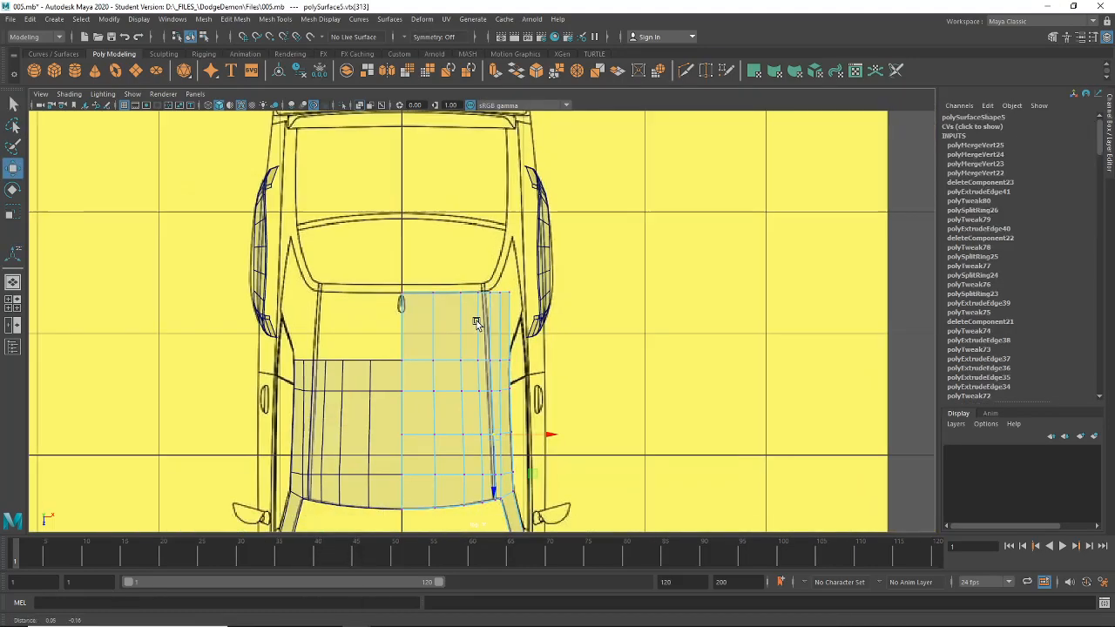
{"action": "scroll", "coordinate": [470, 349], "scroll_direction": "up", "scroll_amount": 3}
{"action": "scroll", "coordinate": [452, 348], "scroll_direction": "up", "scroll_amount": 1}
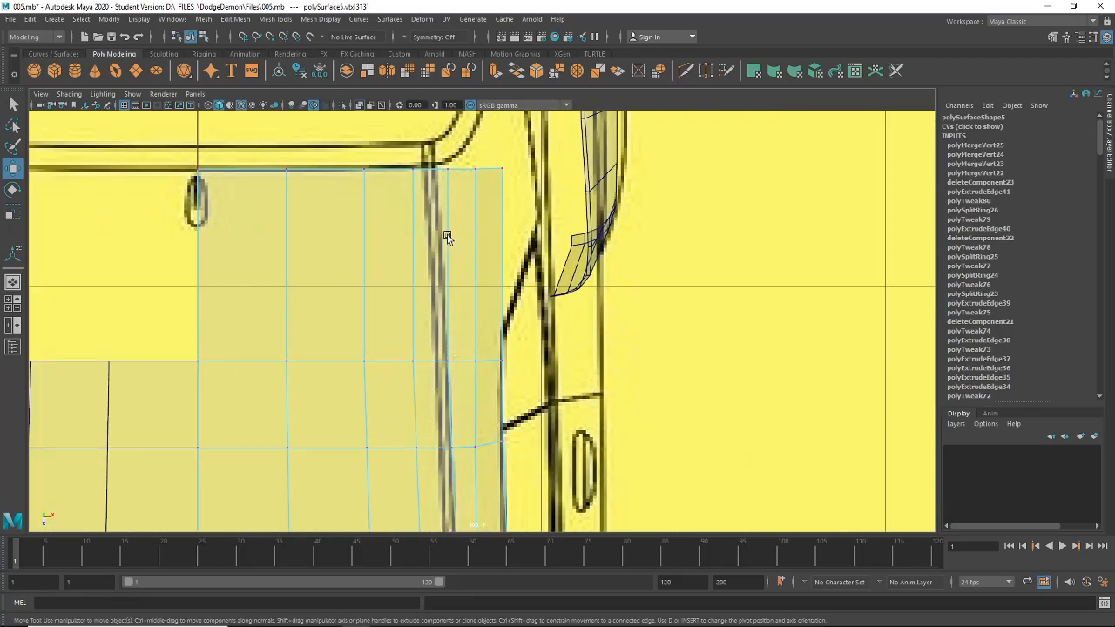
{"action": "left_click_drag", "start_coordinate": [482, 170], "coordinate": [495, 142]}
{"action": "middle_click_drag", "start_coordinate": [495, 142], "coordinate": [464, 218], "text": "alt"}
{"action": "left_click_drag", "start_coordinate": [464, 215], "coordinate": [455, 200]}
{"action": "middle_click_drag", "start_coordinate": [469, 317], "coordinate": [490, 246], "text": "alt"}
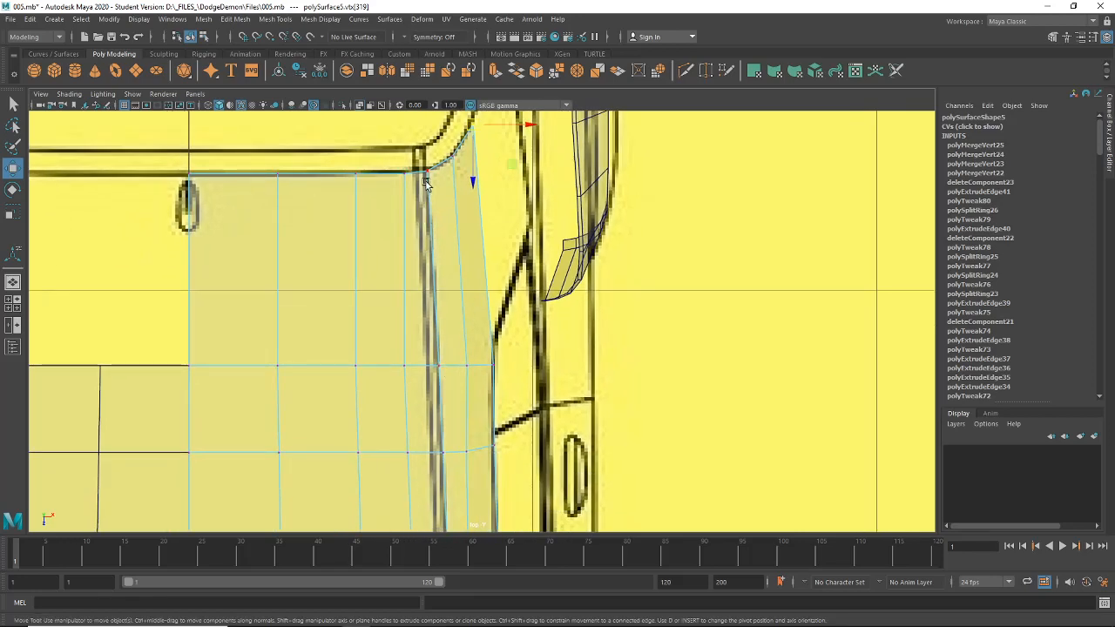
Shift the inner vertices of the roof's rear edge sideways toward the centreline in the top view to even their spacing.
{"action": "left_click", "coordinate": [469, 366]}
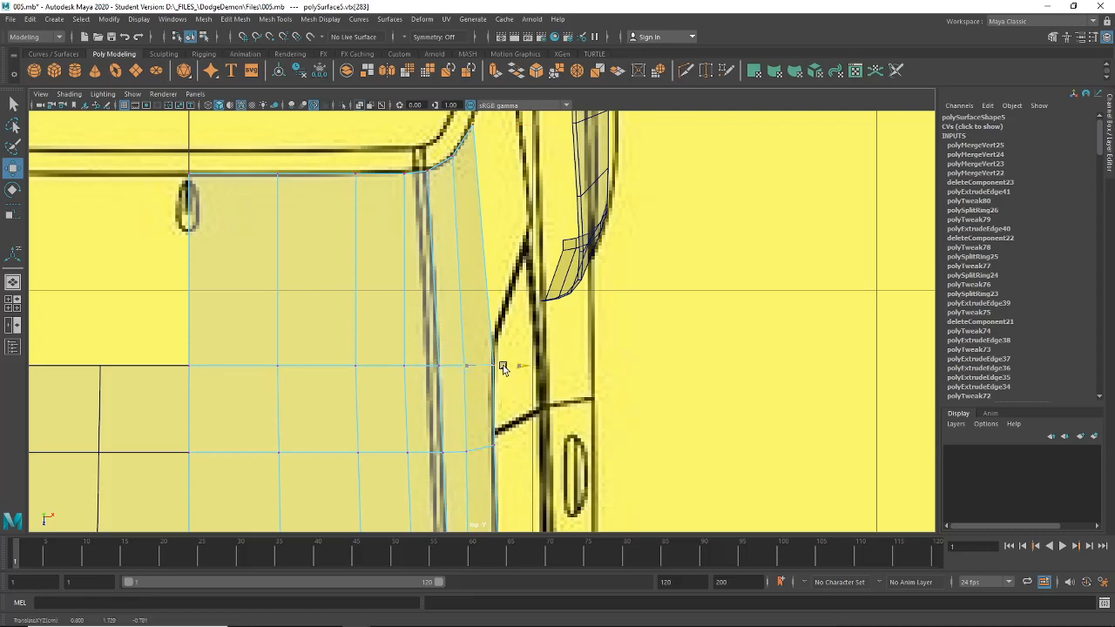
{"action": "middle_click_drag", "start_coordinate": [450, 319], "coordinate": [521, 364], "text": "alt"}
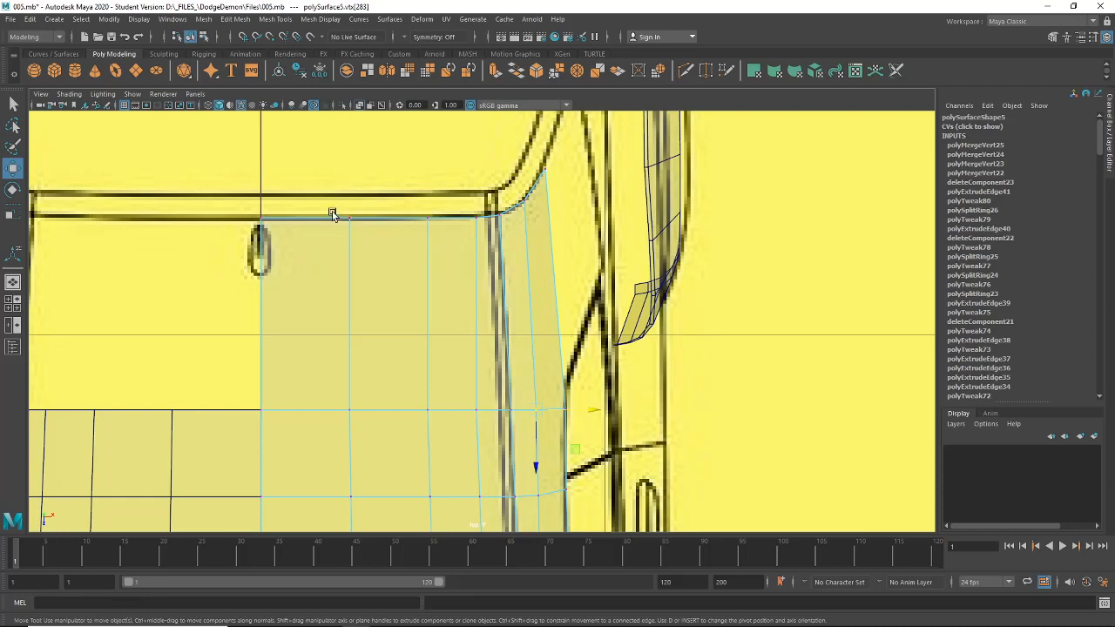
{"action": "left_click_drag", "start_coordinate": [478, 244], "coordinate": [477, 244]}
{"action": "middle_click_drag", "start_coordinate": [463, 219], "coordinate": [458, 221]}
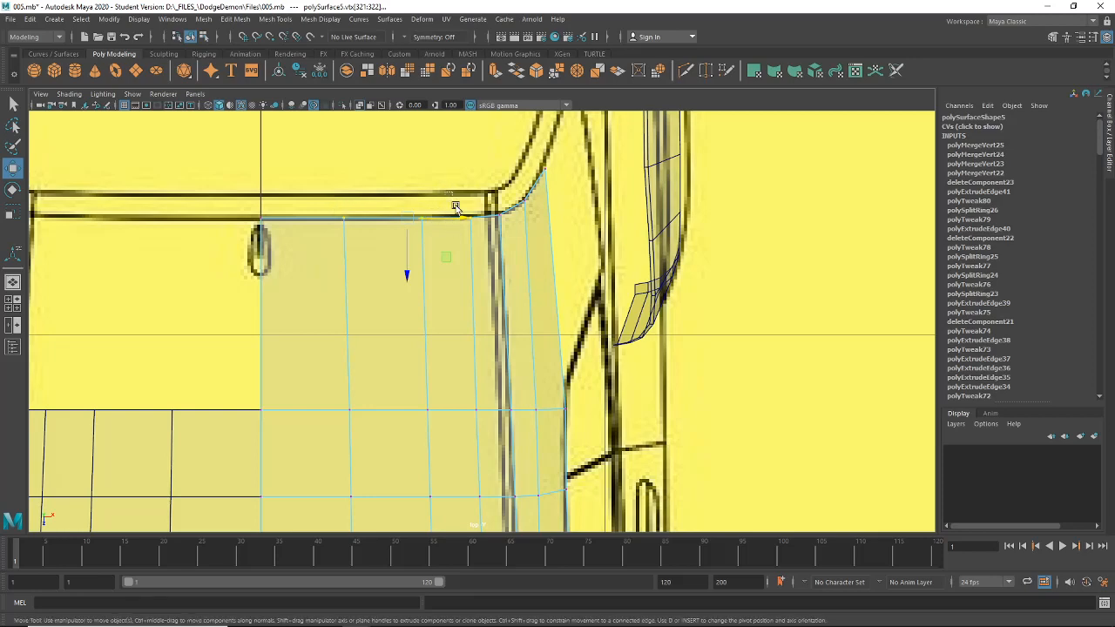
{"action": "left_click", "coordinate": [498, 220]}
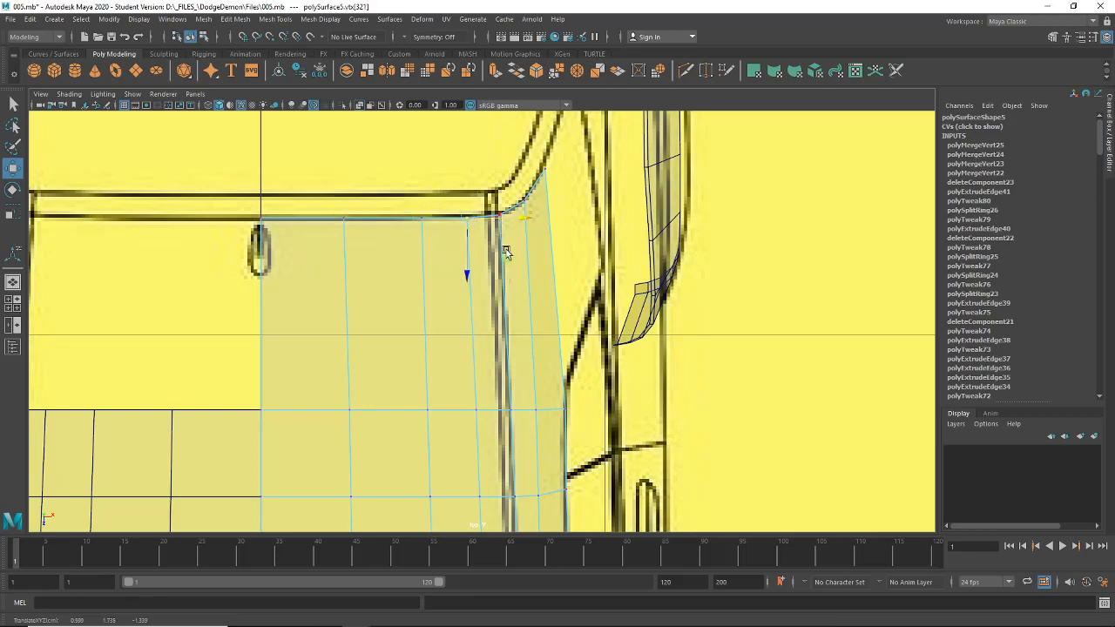
{"action": "scroll", "coordinate": [442, 301], "scroll_direction": "down", "scroll_amount": 7}
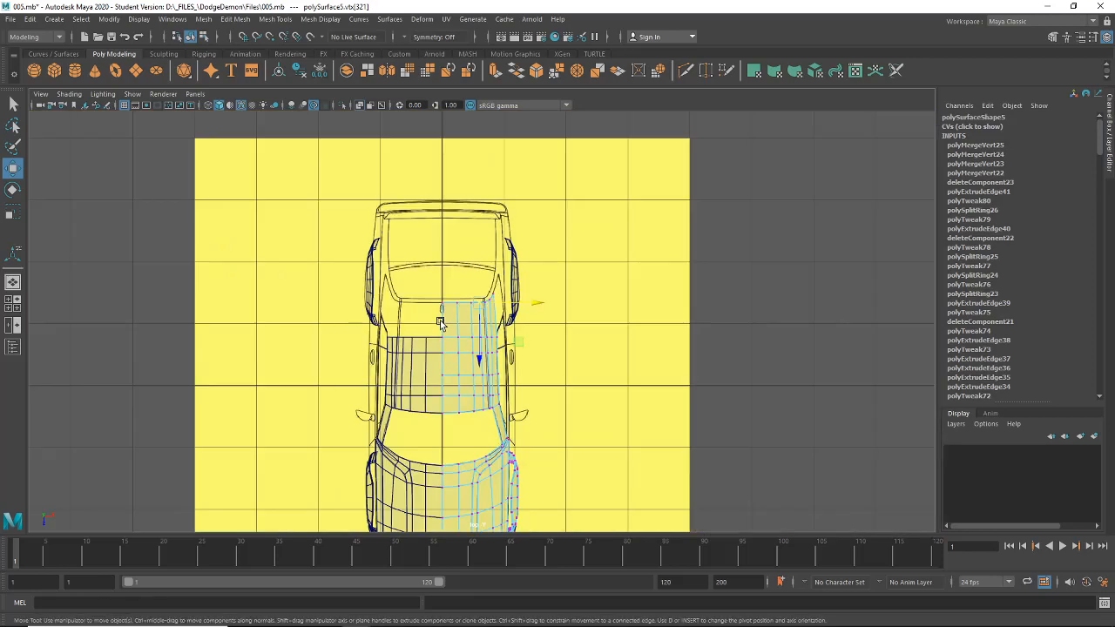
{"action": "scroll", "coordinate": [443, 324], "scroll_direction": "up", "scroll_amount": 1}
Adjust the height and sideways position of the vertices along the roof's outer curve near the rear corner in perspective.
{"action": "left_click", "coordinate": [13, 282]}
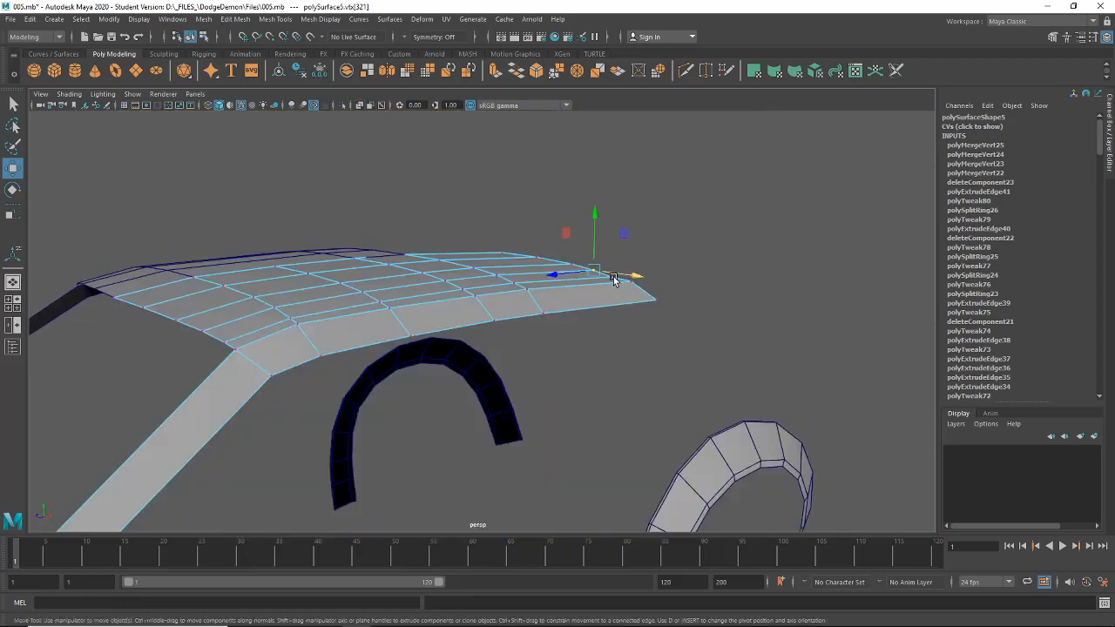
{"action": "scroll", "coordinate": [557, 296], "scroll_direction": "up", "scroll_amount": 3}
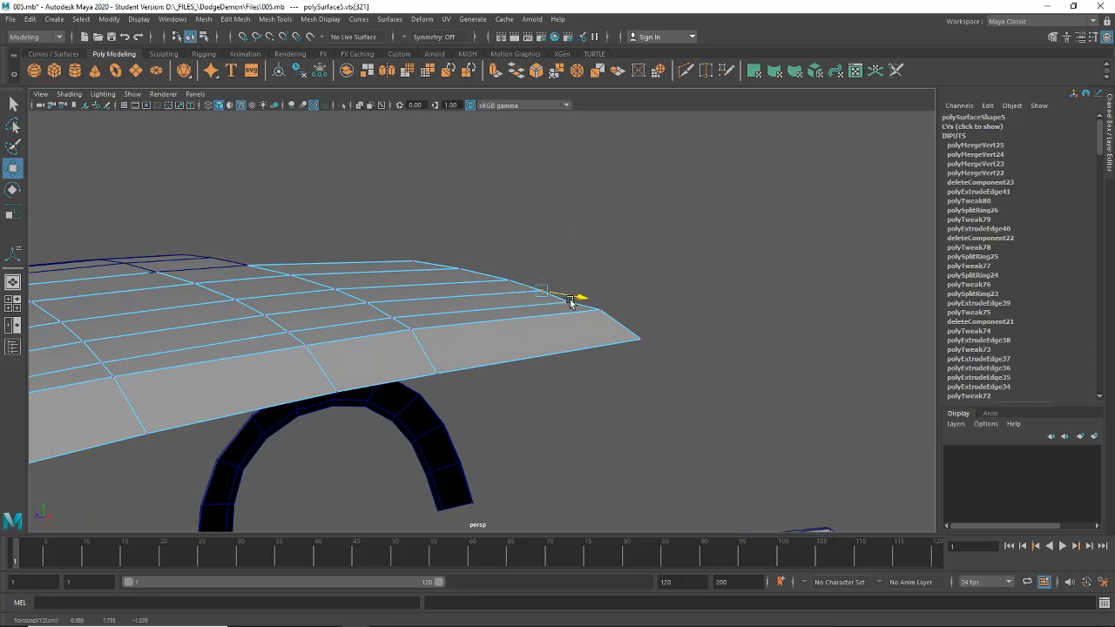
{"action": "left_click", "coordinate": [571, 300]}
{"action": "left_click_drag", "start_coordinate": [573, 298], "coordinate": [574, 344], "text": "alt"}
{"action": "left_click", "coordinate": [601, 339]}
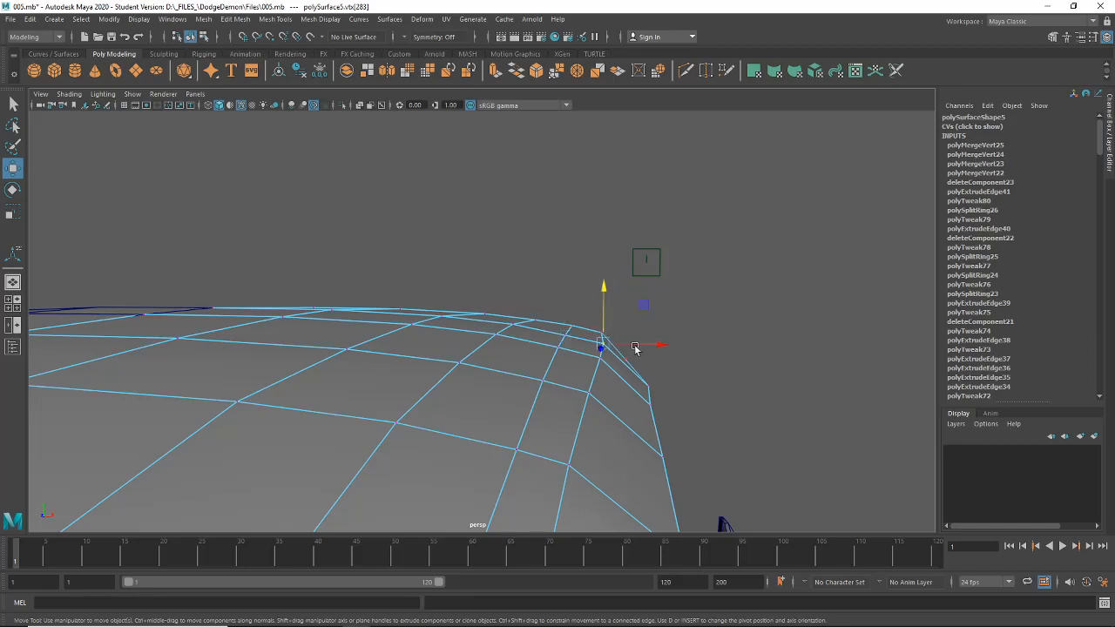
{"action": "left_click", "coordinate": [599, 362]}
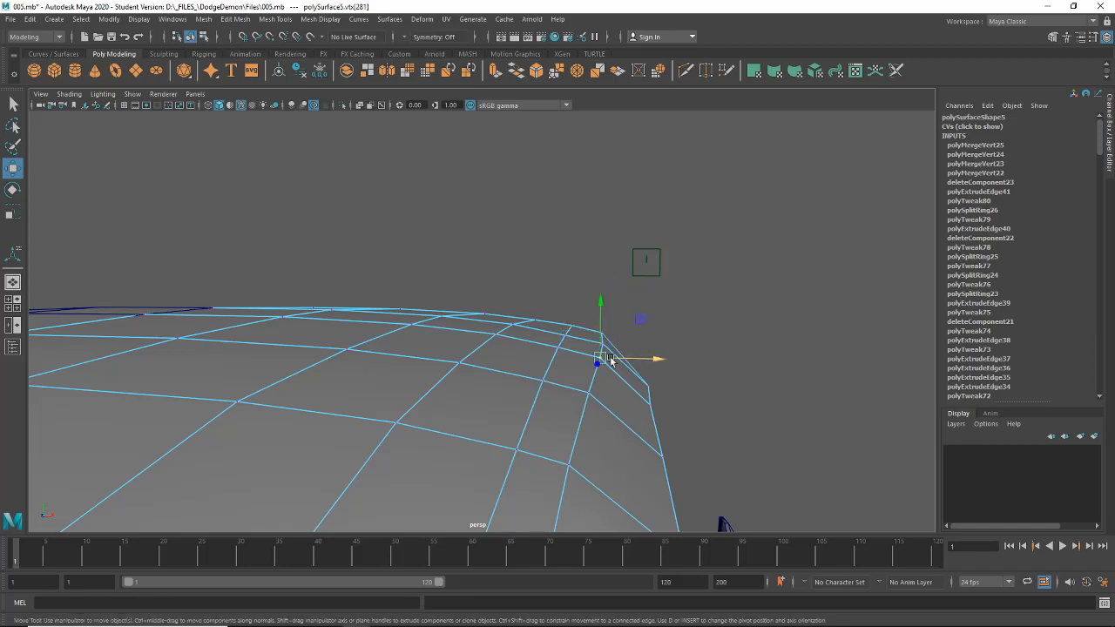
{"action": "left_click", "coordinate": [556, 349]}
{"action": "scroll", "coordinate": [635, 374], "scroll_direction": "down", "scroll_amount": 4}
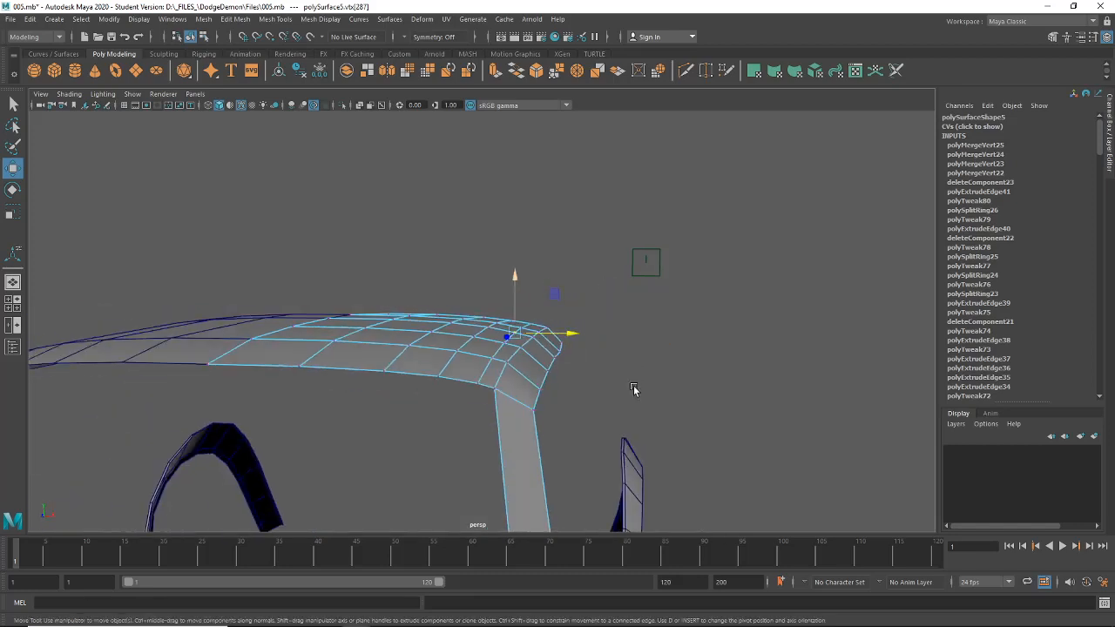
Fine-tune the heights of the vertices along the outer lengthwise roof edge to smooth its curvature in perspective.
{"action": "left_click_drag", "start_coordinate": [635, 389], "coordinate": [486, 389], "text": "alt"}
{"action": "left_click_drag", "start_coordinate": [489, 347], "coordinate": [420, 324], "text": "alt"}
{"action": "scroll", "coordinate": [453, 355], "scroll_direction": "up", "scroll_amount": 4}
{"action": "left_click", "coordinate": [424, 363]}
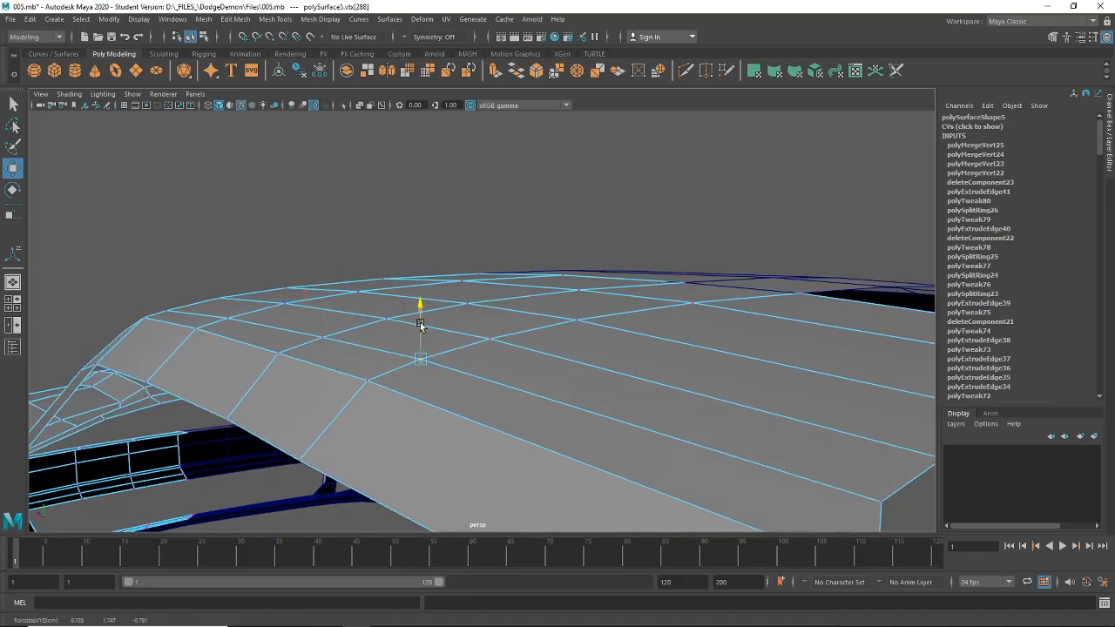
{"action": "left_click", "coordinate": [323, 336]}
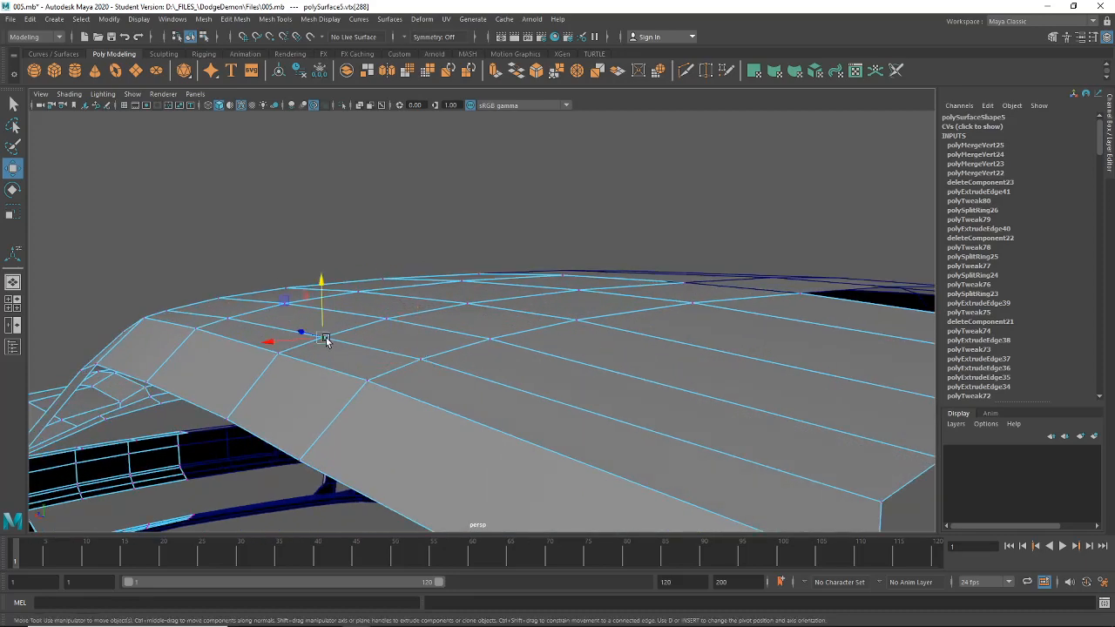
{"action": "left_click", "coordinate": [230, 315]}
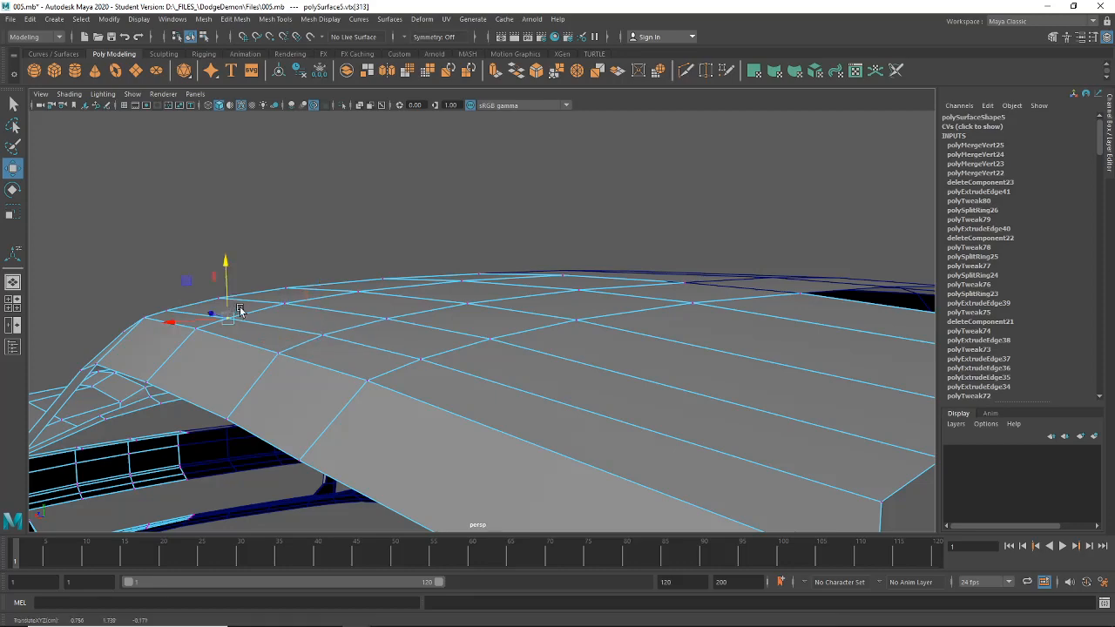
{"action": "left_click_drag", "start_coordinate": [228, 305], "coordinate": [595, 448], "text": "alt"}
{"action": "left_click", "coordinate": [562, 370]}
{"action": "scroll", "coordinate": [630, 425], "scroll_direction": "down", "scroll_amount": 4}
{"action": "left_click", "coordinate": [712, 396]}
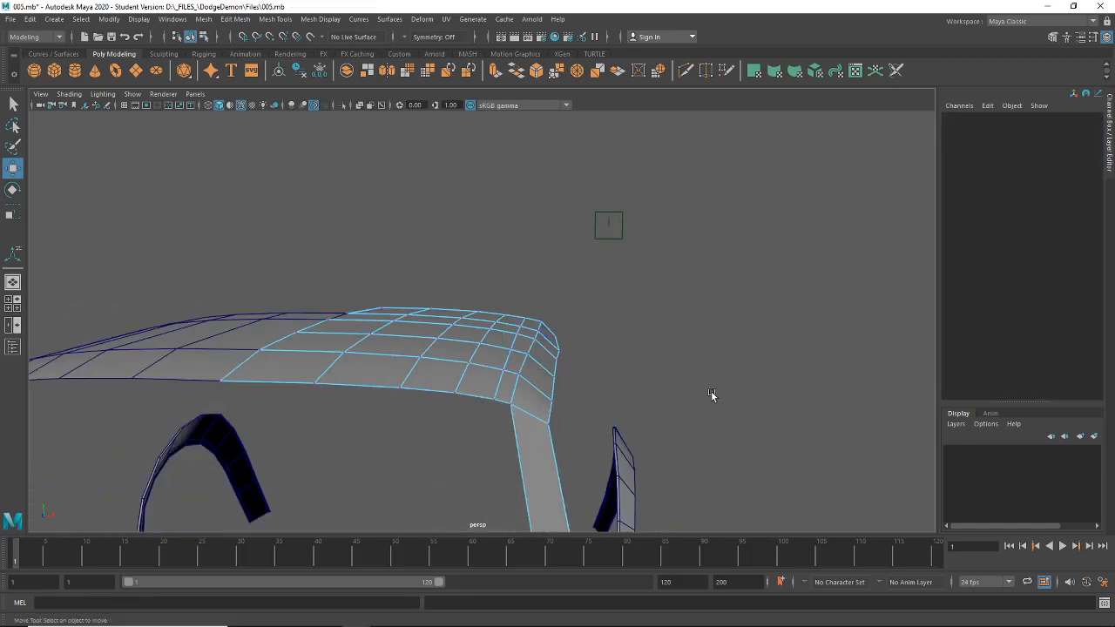
{"action": "left_click_drag", "start_coordinate": [636, 387], "coordinate": [645, 411], "text": "alt"}
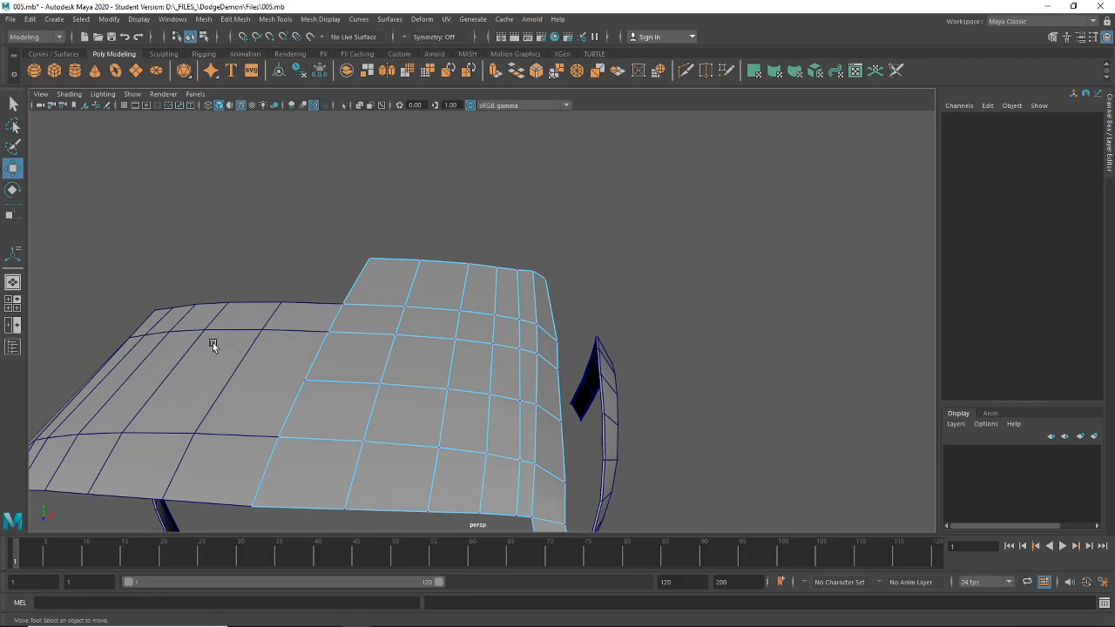
Extrude the lower side edge of the rear roof section about 0.26 units down and 0.40 units backward along the rear pillar.
{"action": "left_click", "coordinate": [13, 317]}
{"action": "key", "text": "space"}
{"action": "right_click_drag", "start_coordinate": [444, 283], "coordinate": [429, 252]}
{"action": "left_click", "coordinate": [445, 321]}
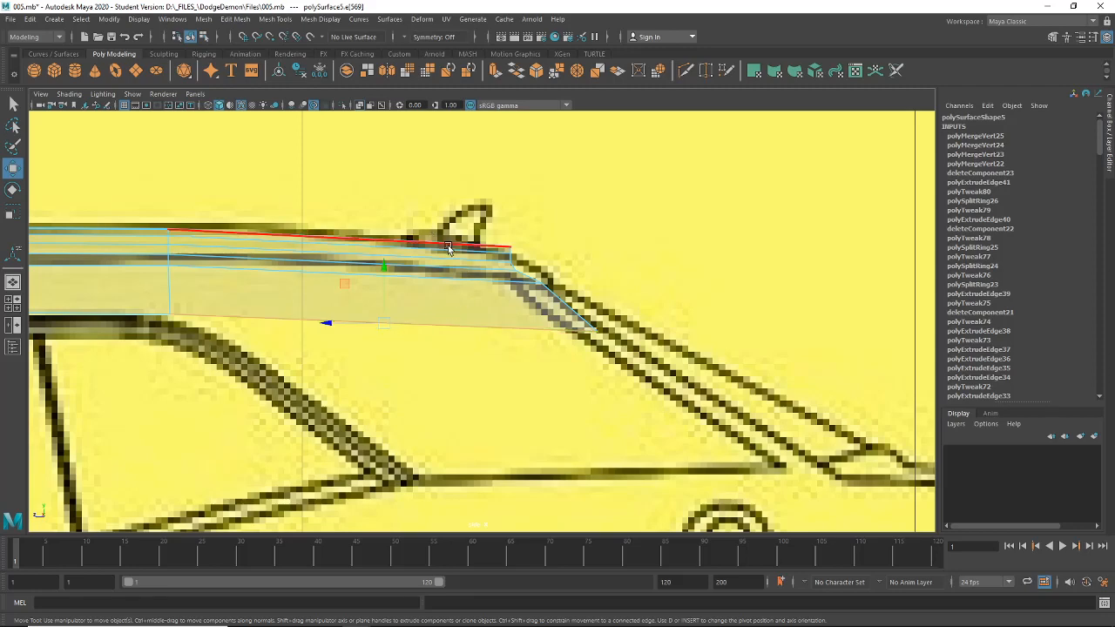
{"action": "middle_click_drag", "start_coordinate": [453, 285], "coordinate": [470, 292], "text": "alt"}
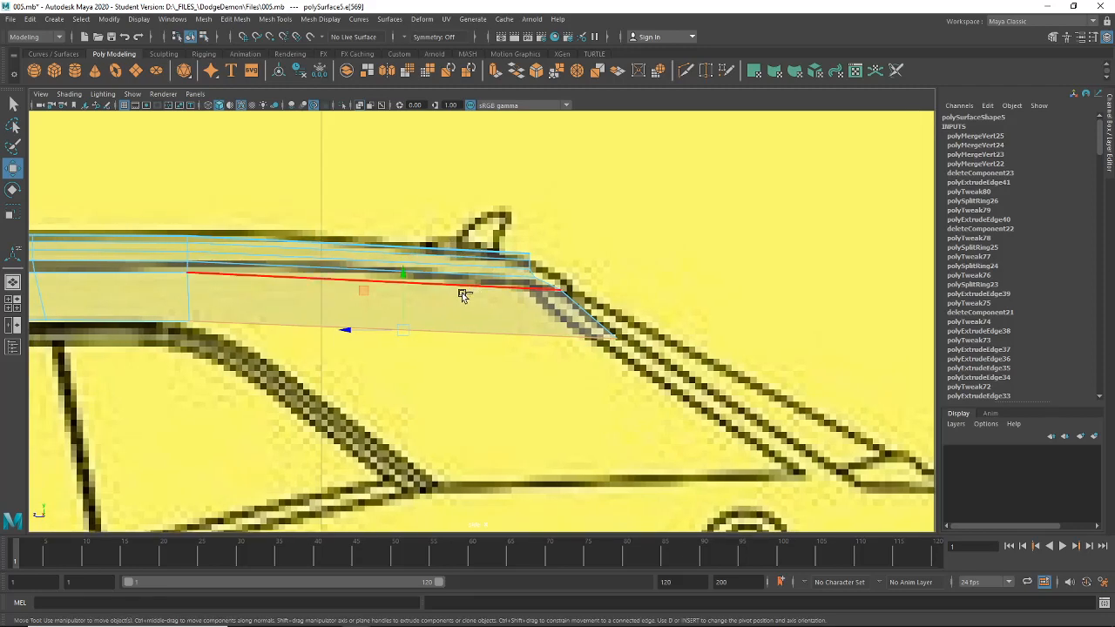
{"action": "key", "text": "ctrl+e"}
{"action": "left_click_drag", "start_coordinate": [360, 327], "coordinate": [648, 492]}
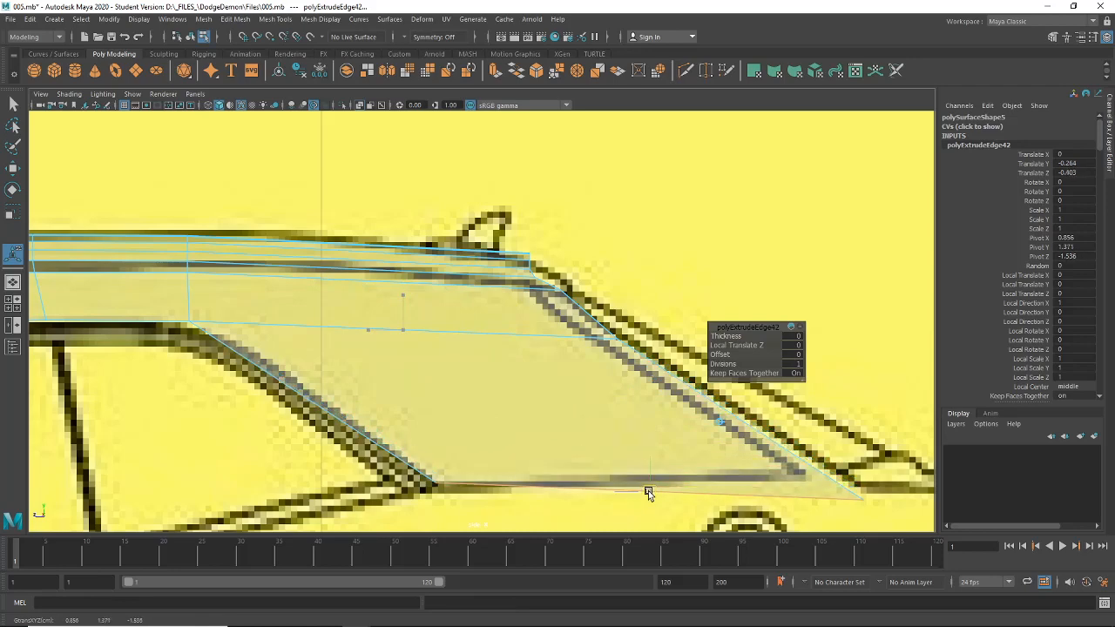
Switch to vertex selection and set the front view pane to the back1 orthographic view, framed on the roof's rear corner.
{"action": "middle_click_drag", "start_coordinate": [485, 359], "coordinate": [456, 381], "text": "alt"}
{"action": "scroll", "coordinate": [470, 366], "scroll_direction": "up", "scroll_amount": 1}
{"action": "right_click_drag", "start_coordinate": [462, 284], "coordinate": [441, 278]}
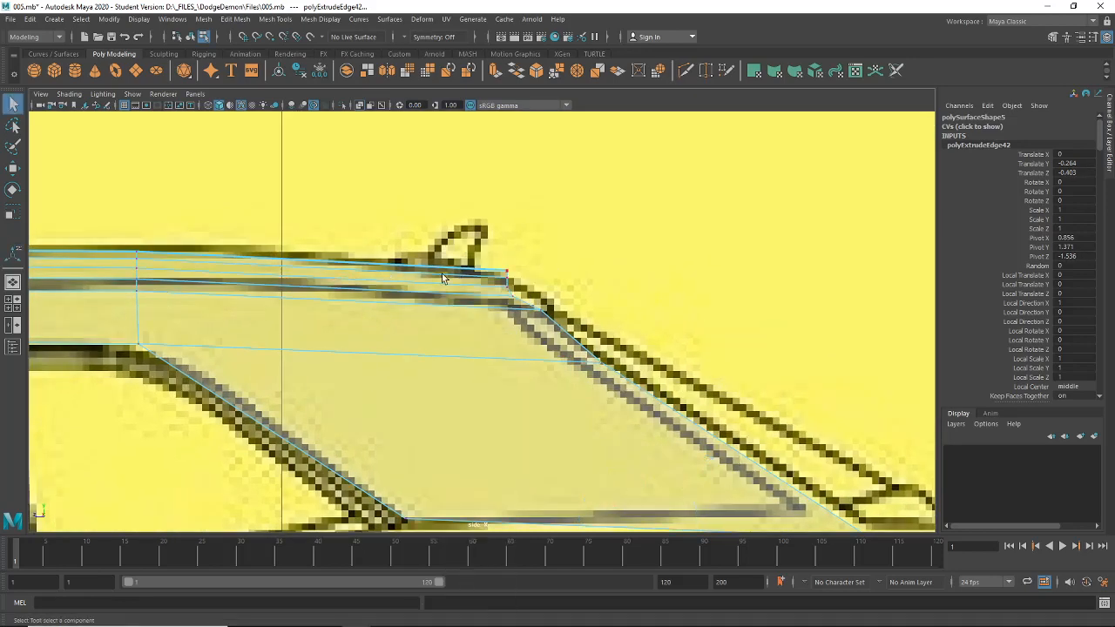
{"action": "left_click", "coordinate": [12, 283]}
{"action": "left_click_drag", "start_coordinate": [508, 339], "coordinate": [324, 353], "text": "alt"}
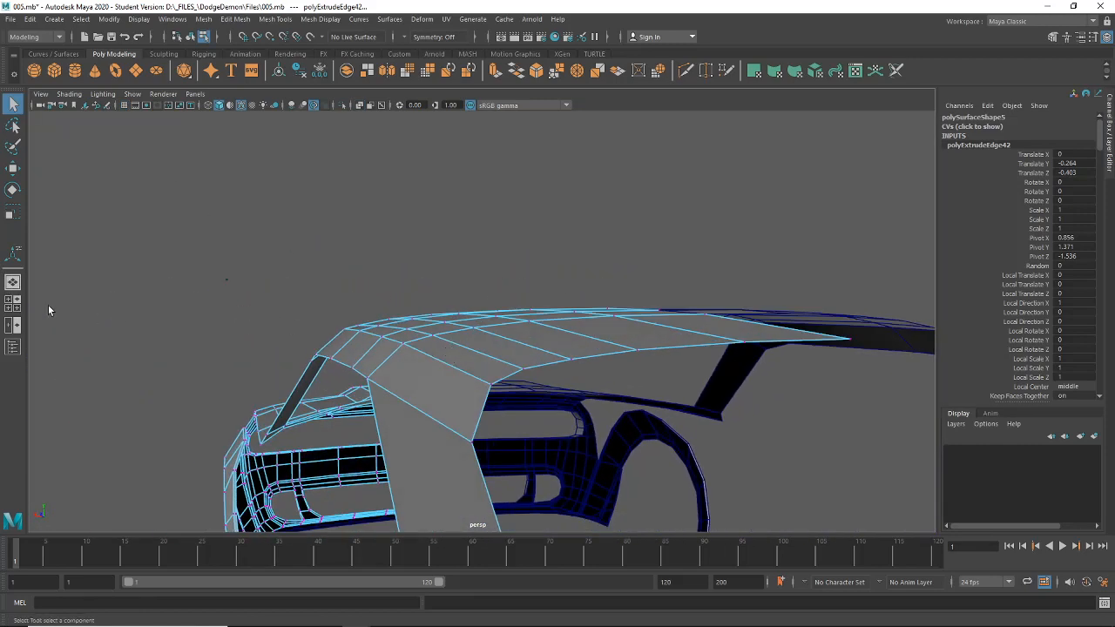
{"action": "left_click", "coordinate": [12, 303]}
{"action": "left_click", "coordinate": [191, 319]}
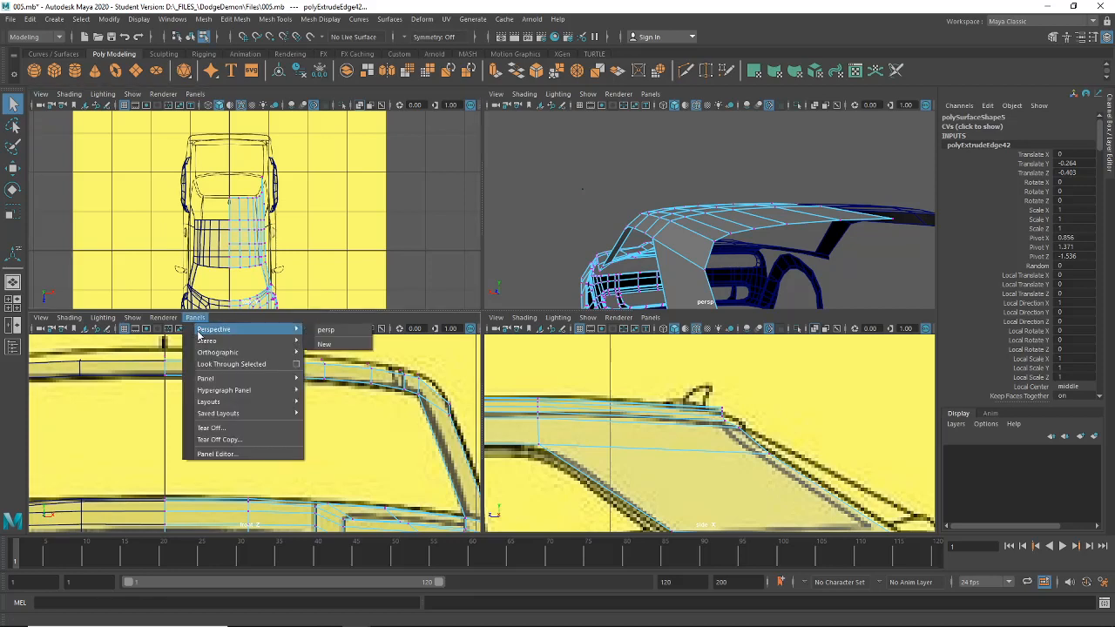
{"action": "mouse_move", "coordinate": [207, 341]}
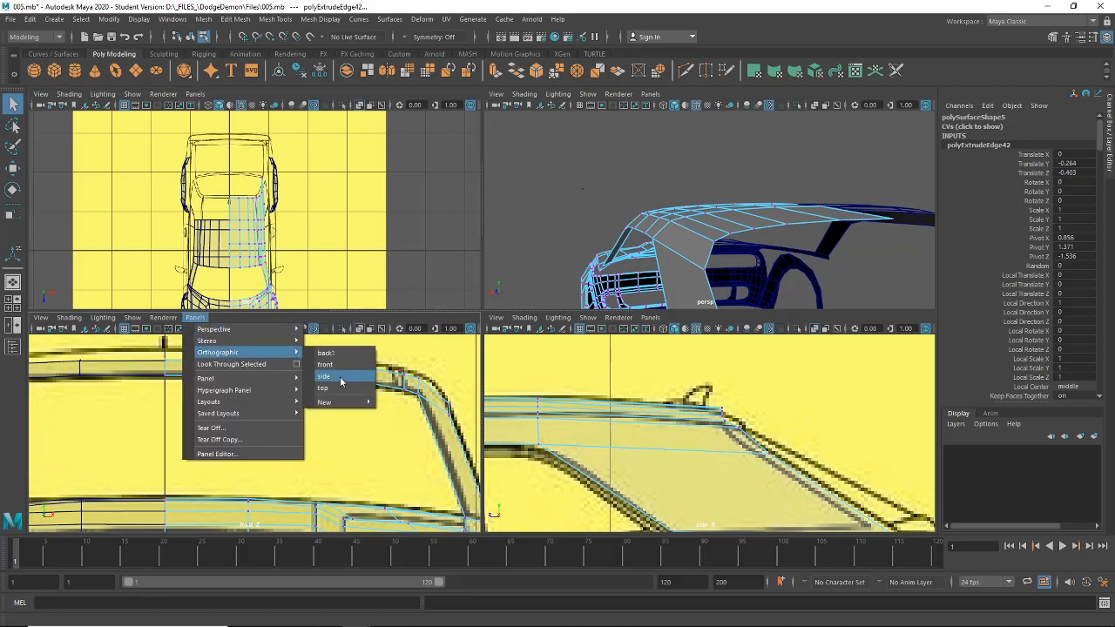
{"action": "left_click", "coordinate": [336, 364]}
{"action": "scroll", "coordinate": [288, 391], "scroll_direction": "up", "scroll_amount": 5}
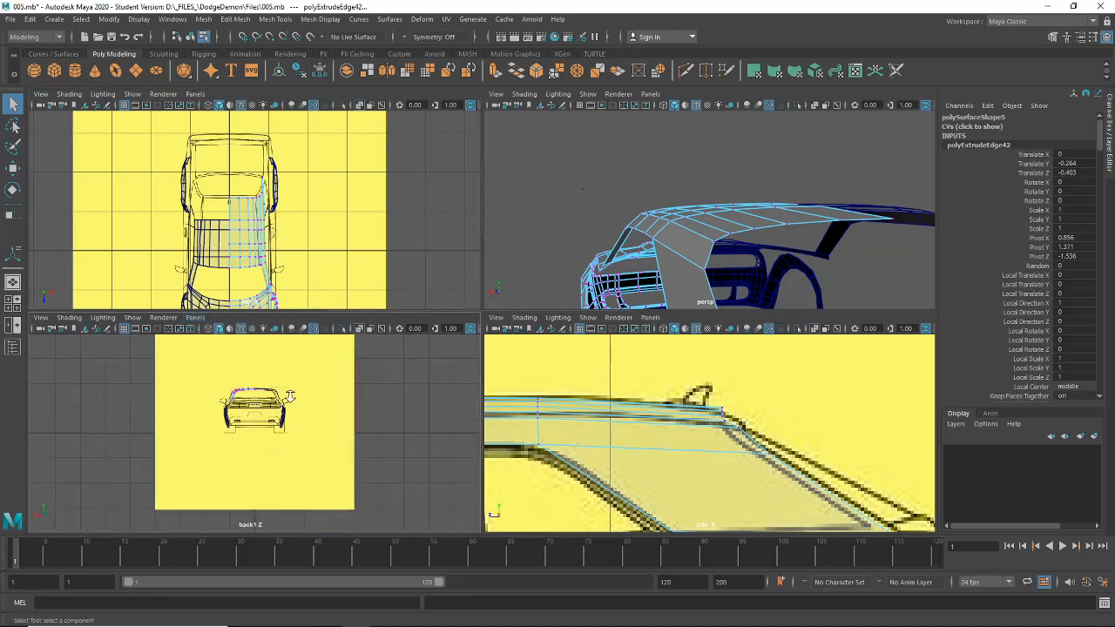
{"action": "scroll", "coordinate": [250, 391], "scroll_direction": "up", "scroll_amount": 10}
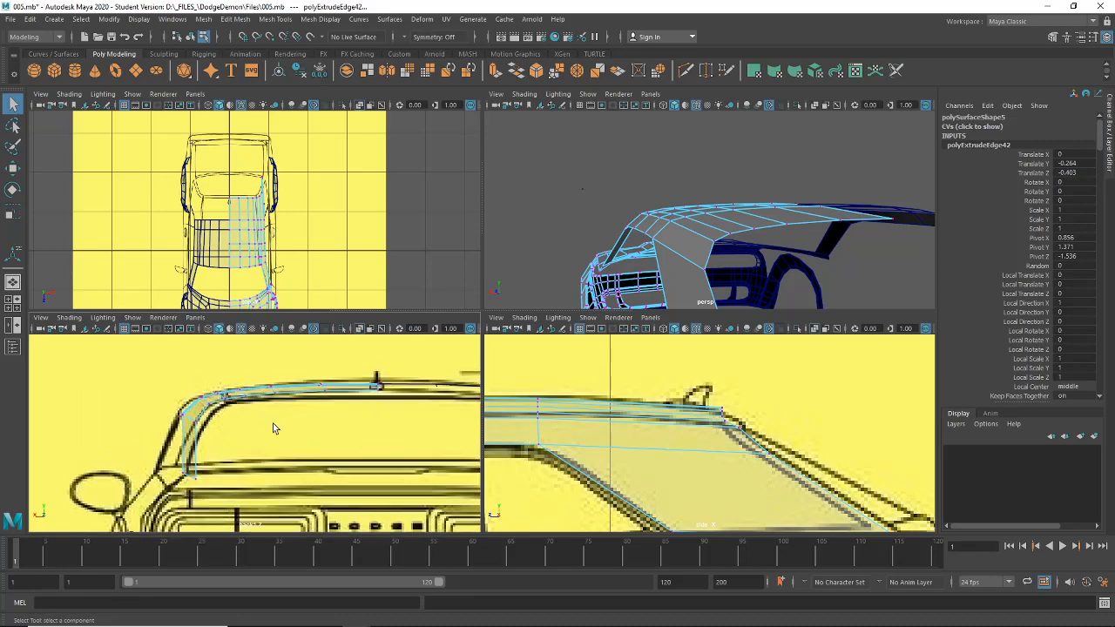
Fine-tune the heights of the roof's rear-edge vertices near the outer corner against the back-view blueprint.
{"action": "left_click", "coordinate": [244, 392]}
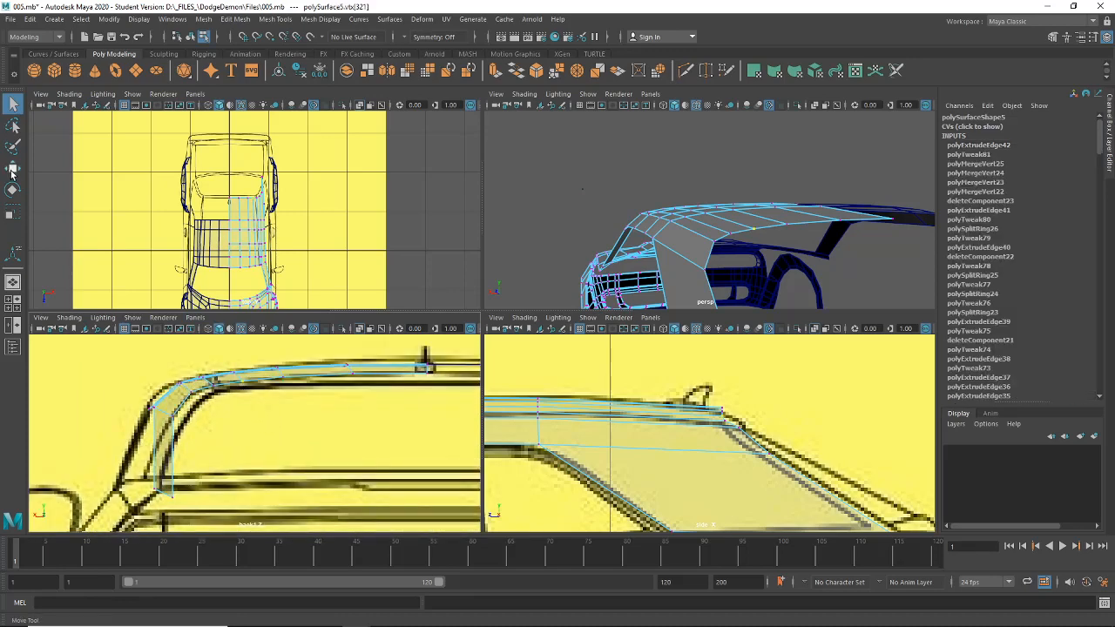
{"action": "left_click", "coordinate": [13, 168]}
{"action": "scroll", "coordinate": [261, 409], "scroll_direction": "up", "scroll_amount": 3}
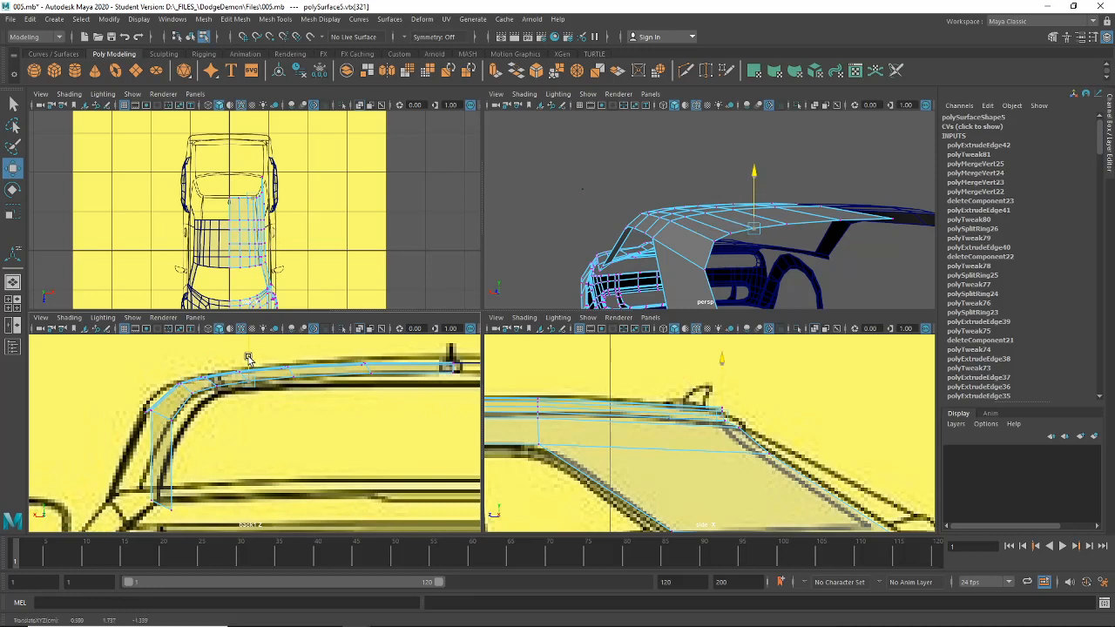
{"action": "left_click", "coordinate": [217, 364]}
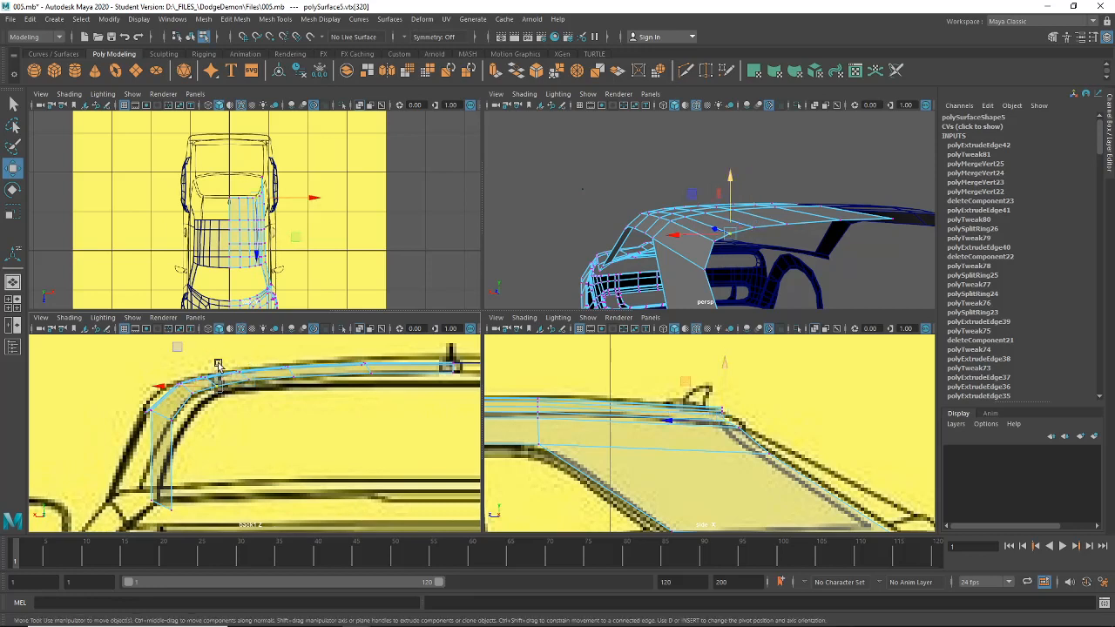
{"action": "left_click", "coordinate": [204, 386]}
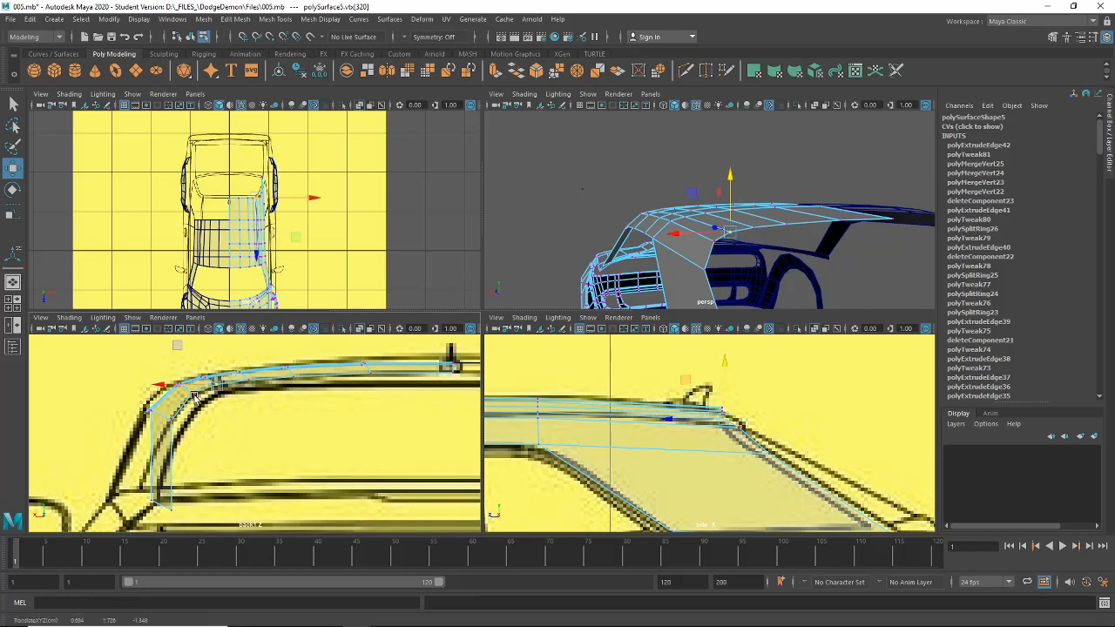
{"action": "left_click", "coordinate": [190, 399]}
{"action": "scroll", "coordinate": [709, 376], "scroll_direction": "down", "scroll_amount": 5}
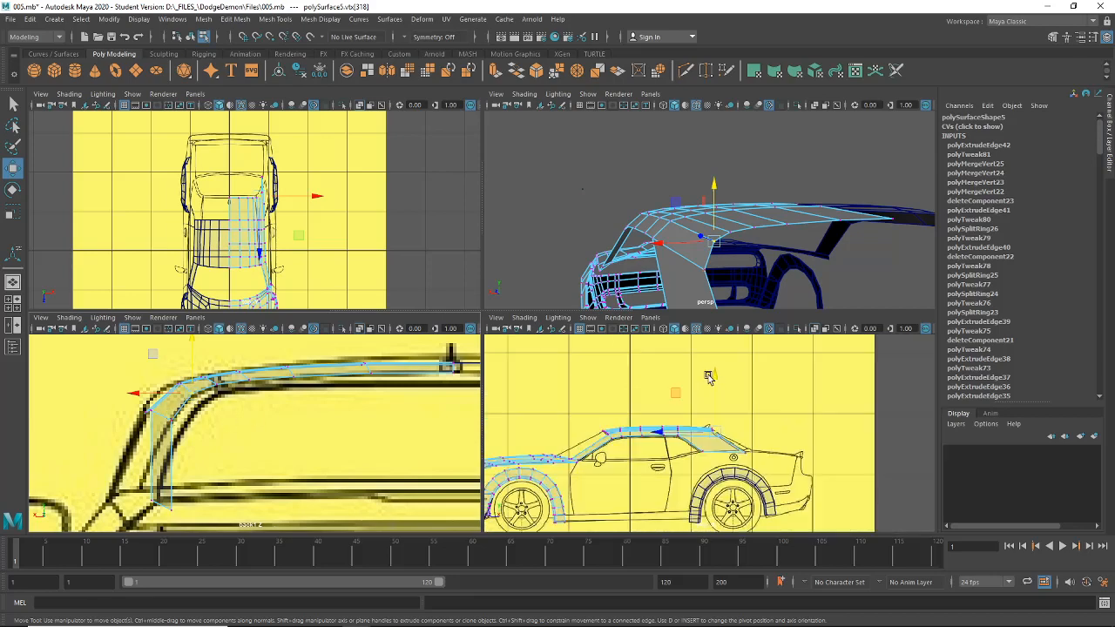
{"action": "scroll", "coordinate": [662, 392], "scroll_direction": "up", "scroll_amount": 5}
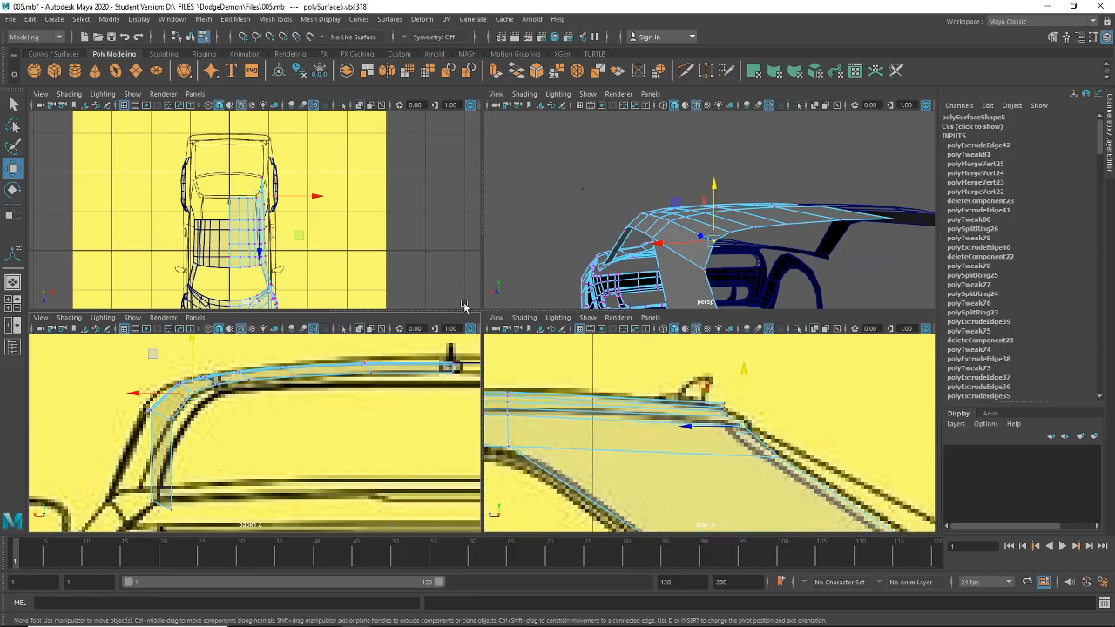
{"action": "scroll", "coordinate": [157, 166], "scroll_direction": "up", "scroll_amount": 4}
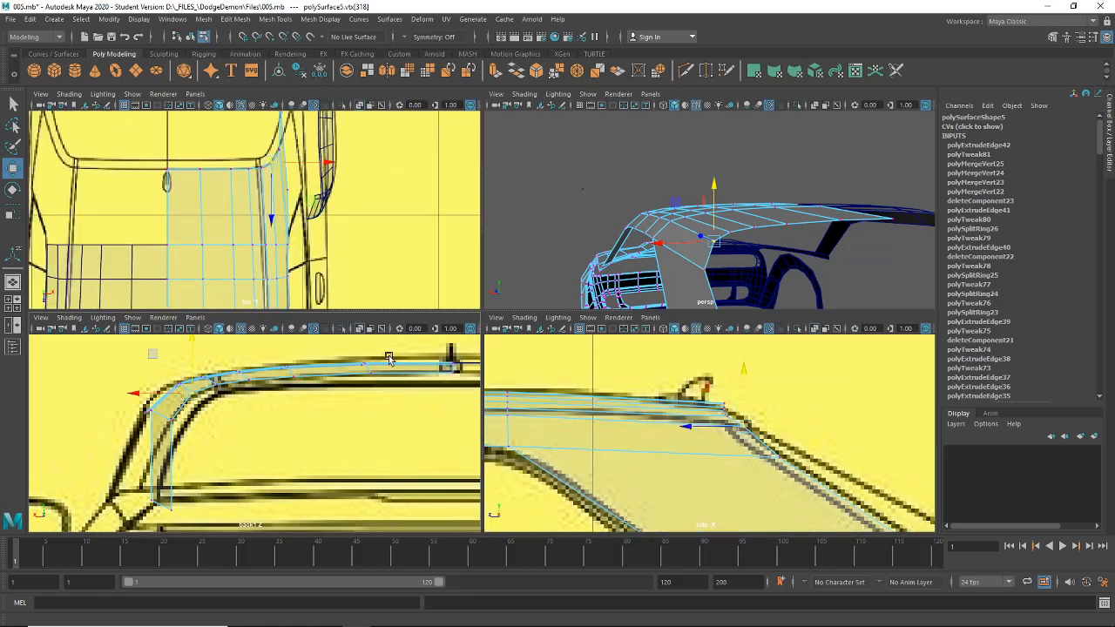
{"action": "left_click_drag", "start_coordinate": [726, 268], "coordinate": [770, 185], "text": "alt"}
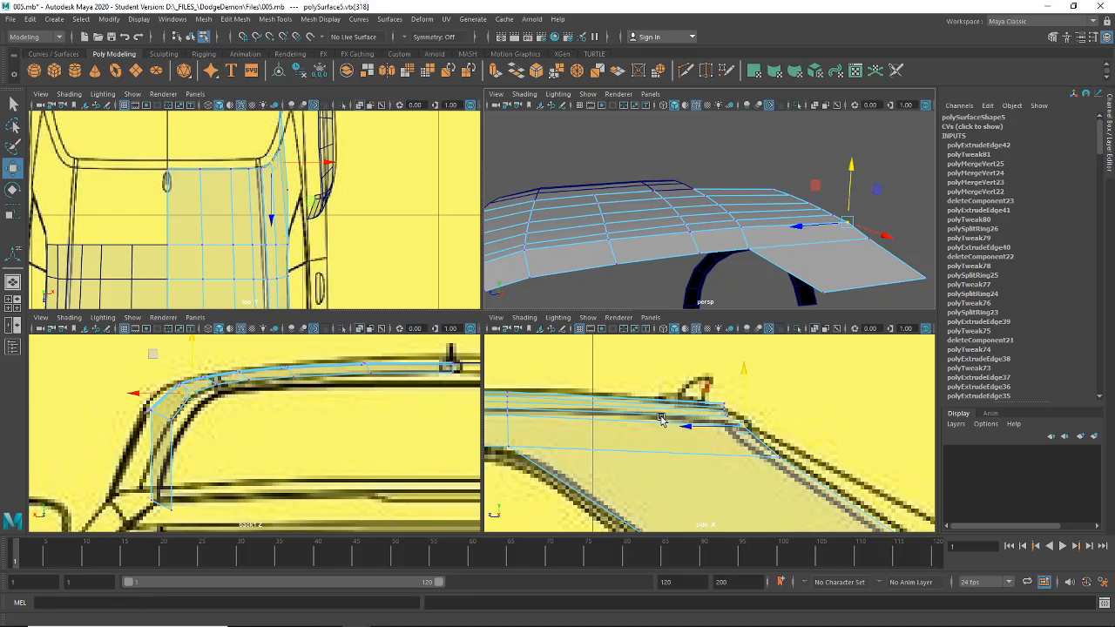
Move the rear pillar's two lower vertices outward to the back-view outline, and align the rearmost one sideways in the top view.
{"action": "key", "text": "ctrl+z"}
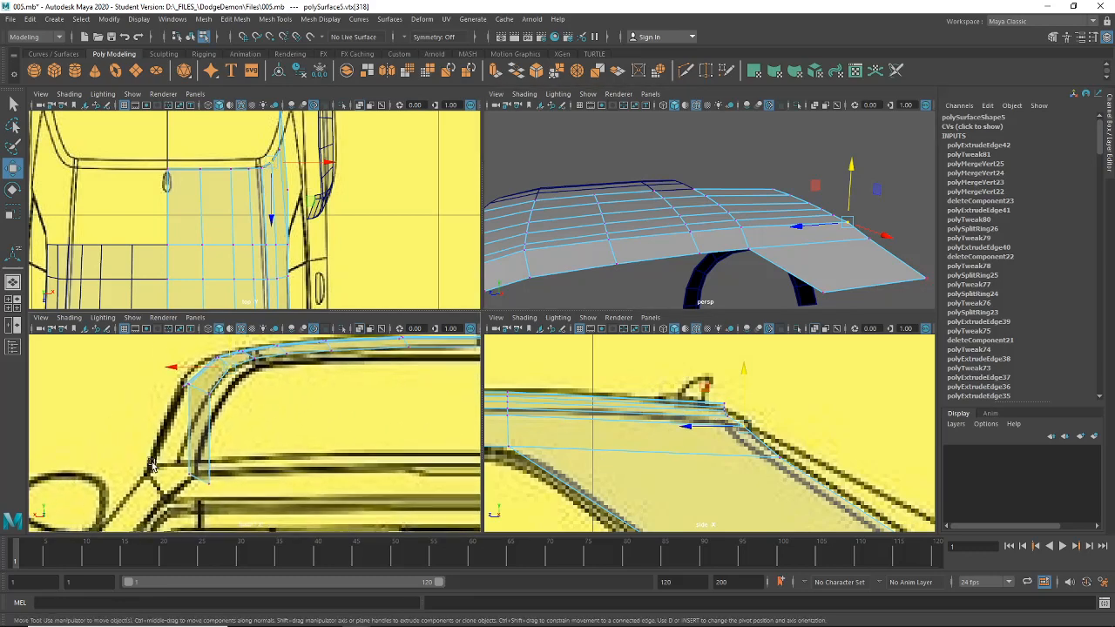
{"action": "left_click_drag", "start_coordinate": [340, 144], "coordinate": [356, 148]}
{"action": "middle_click_drag", "start_coordinate": [355, 156], "coordinate": [357, 225], "text": "alt"}
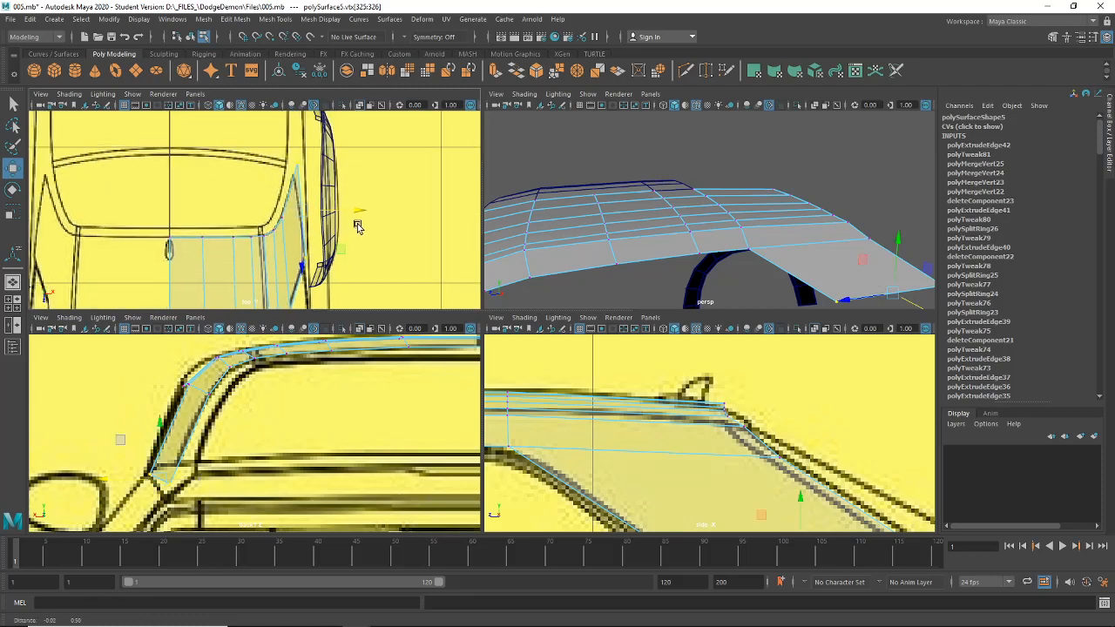
{"action": "left_click", "coordinate": [296, 194]}
{"action": "left_click_drag", "start_coordinate": [296, 196], "coordinate": [303, 204]}
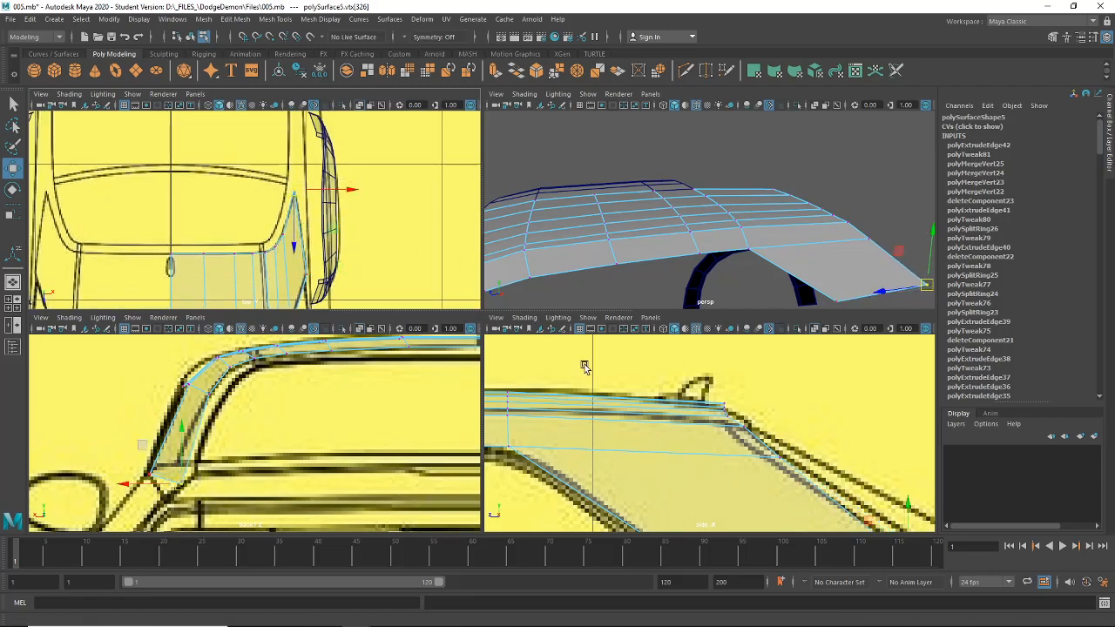
Raise the rear pillar's rearmost lower vertex to the pillar's base line in the side view.
{"action": "middle_click_drag", "start_coordinate": [598, 407], "coordinate": [548, 339], "text": "alt"}
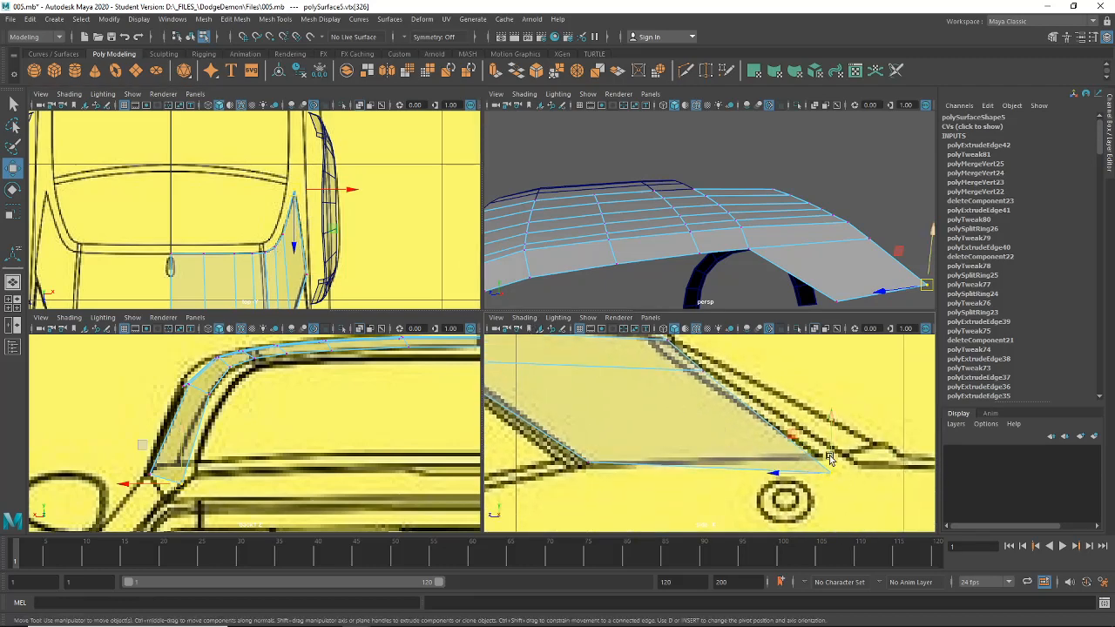
{"action": "left_click_drag", "start_coordinate": [829, 459], "coordinate": [832, 442]}
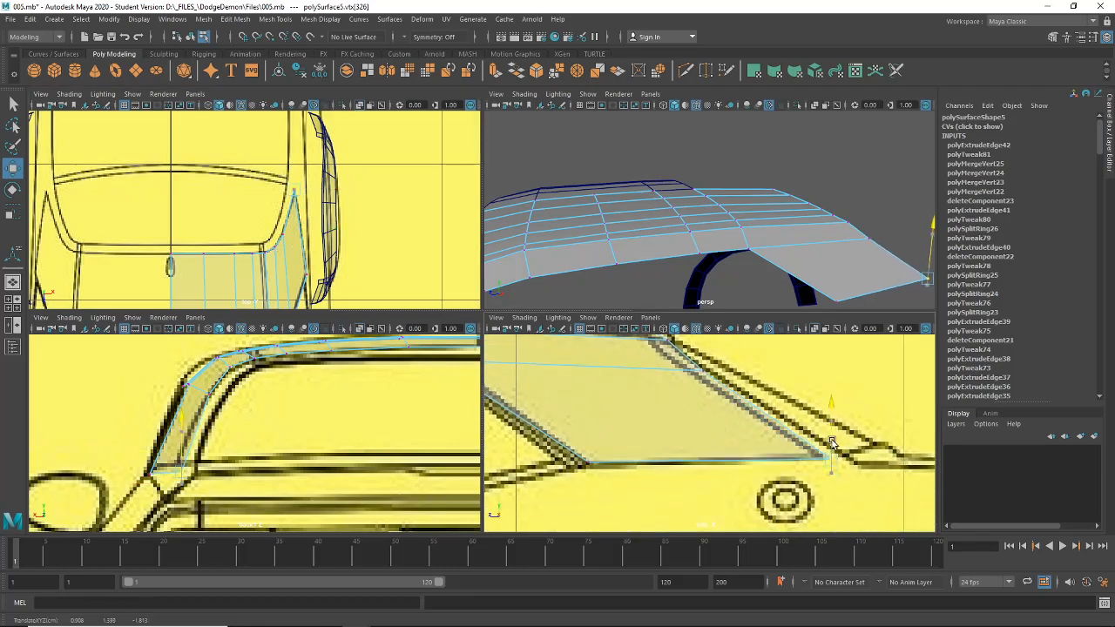
{"action": "left_click", "coordinate": [567, 460]}
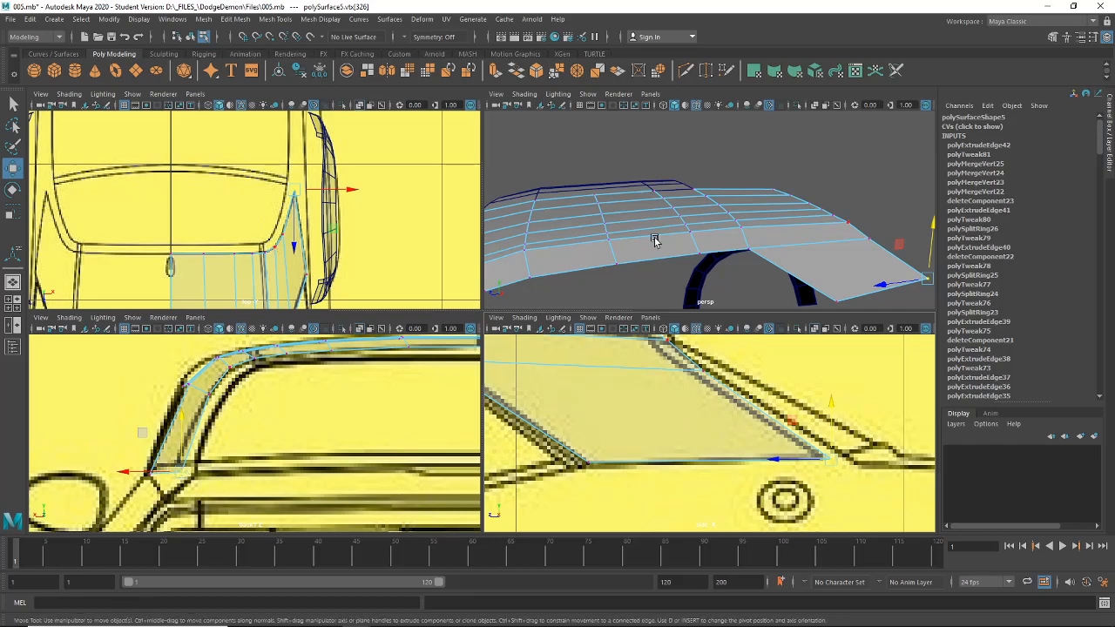
Select the chain of border edges along the roof's rear edge, around the corner and down the back of the rear pillar.
{"action": "left_click_drag", "start_coordinate": [654, 241], "coordinate": [603, 248], "text": "alt"}
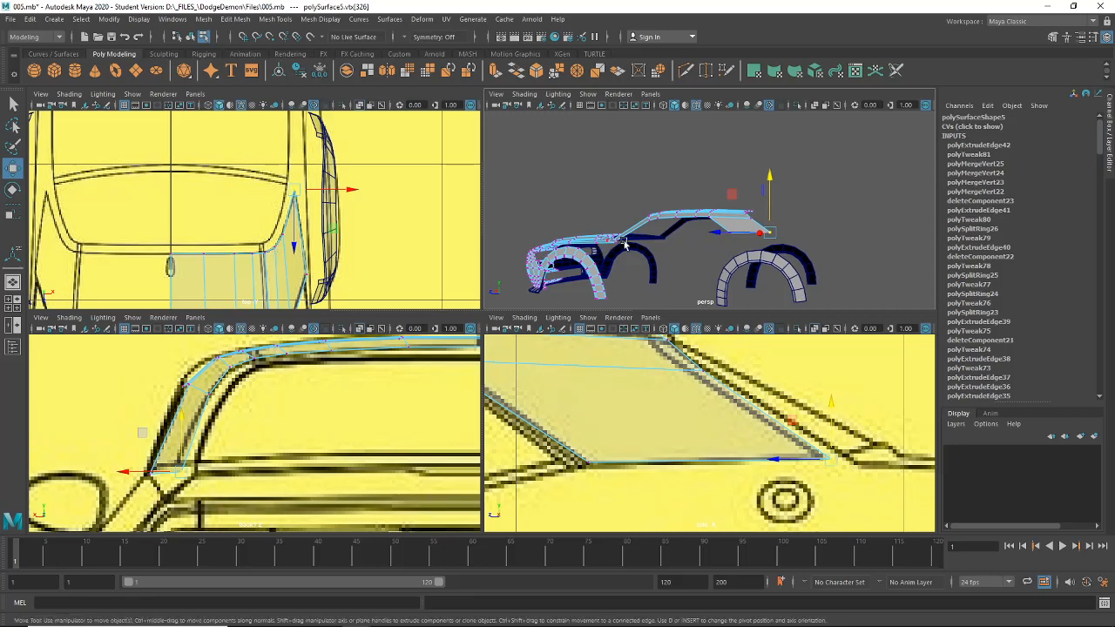
{"action": "scroll", "coordinate": [298, 241], "scroll_direction": "up", "scroll_amount": 3}
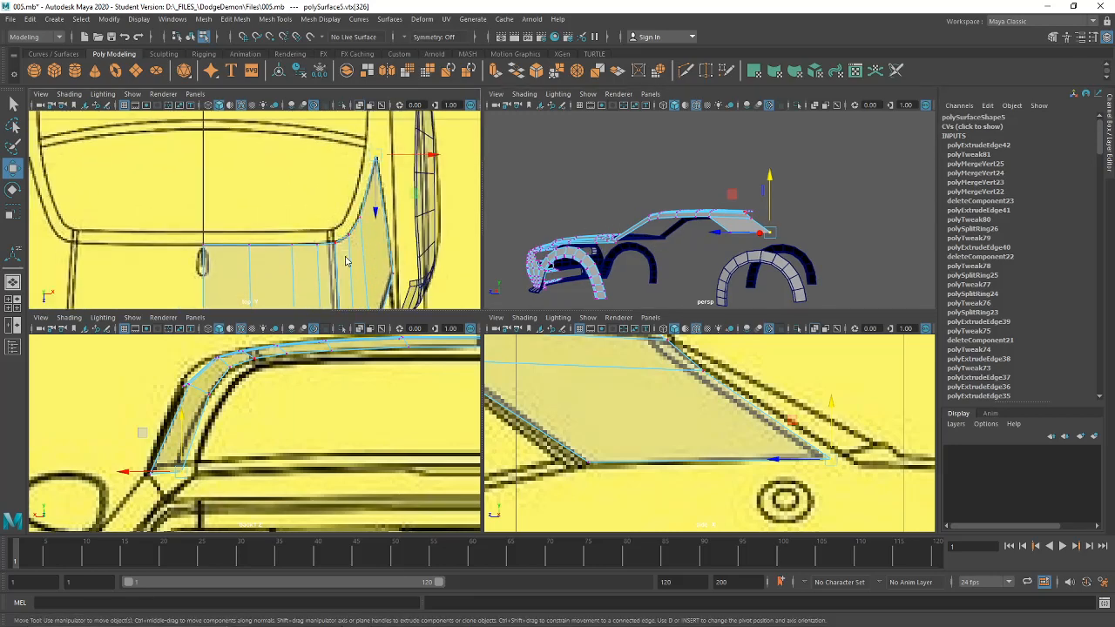
{"action": "right_click_drag", "start_coordinate": [346, 260], "coordinate": [345, 218]}
{"action": "left_click", "coordinate": [237, 245]}
{"action": "left_click_drag", "start_coordinate": [276, 240], "coordinate": [310, 243], "text": "shift"}
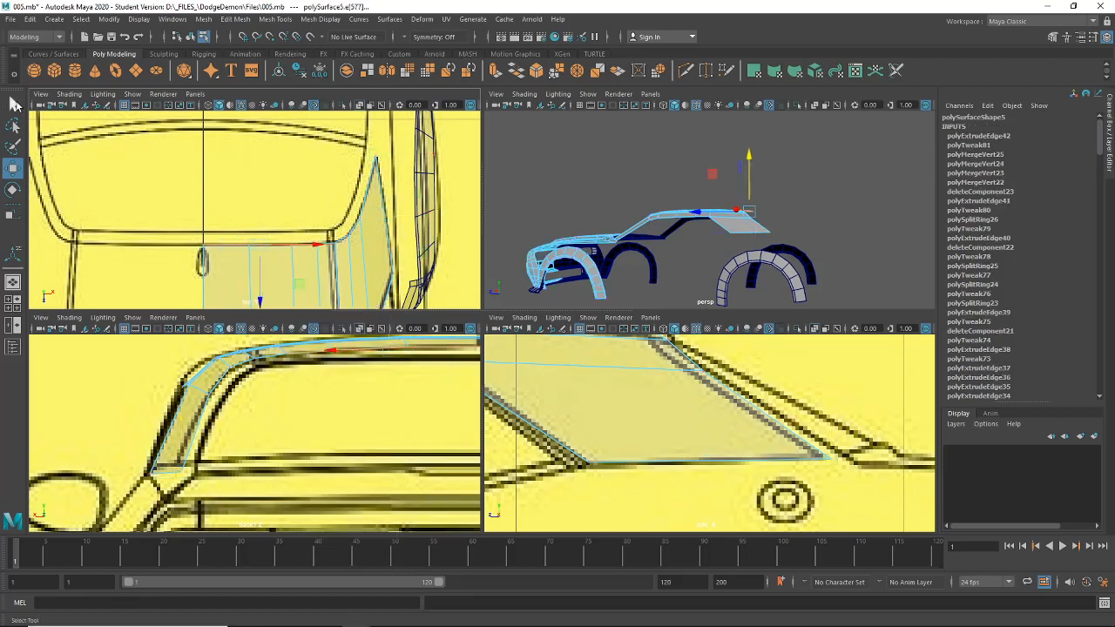
{"action": "left_click", "coordinate": [15, 103]}
{"action": "left_click", "coordinate": [352, 244]}
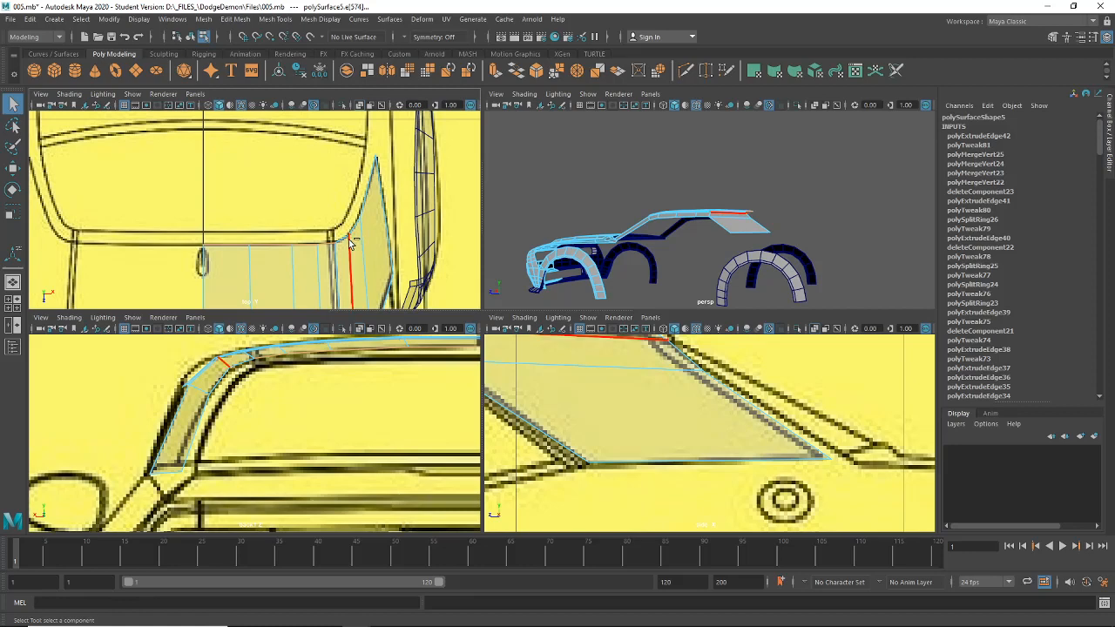
{"action": "left_click", "coordinate": [355, 227], "text": "shift"}
{"action": "left_click", "coordinate": [365, 208], "text": "shift"}
{"action": "scroll", "coordinate": [732, 250], "scroll_direction": "up", "scroll_amount": 3}
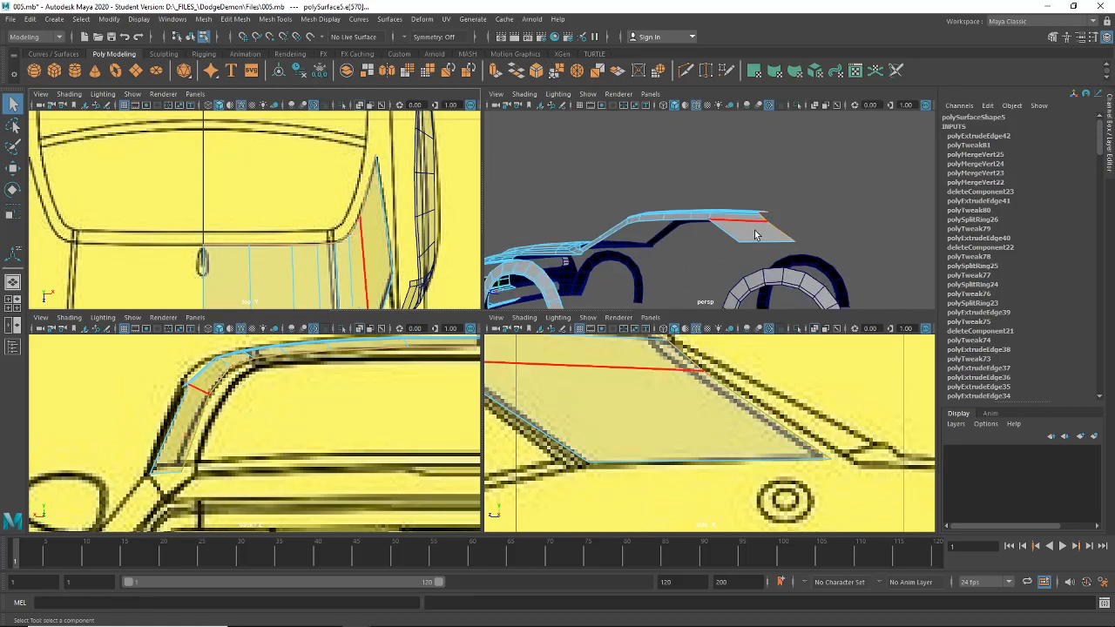
{"action": "scroll", "coordinate": [756, 235], "scroll_direction": "up", "scroll_amount": 5}
{"action": "left_click_drag", "start_coordinate": [756, 236], "coordinate": [754, 261], "text": "alt"}
{"action": "middle_click_drag", "start_coordinate": [754, 261], "coordinate": [654, 260], "text": "alt"}
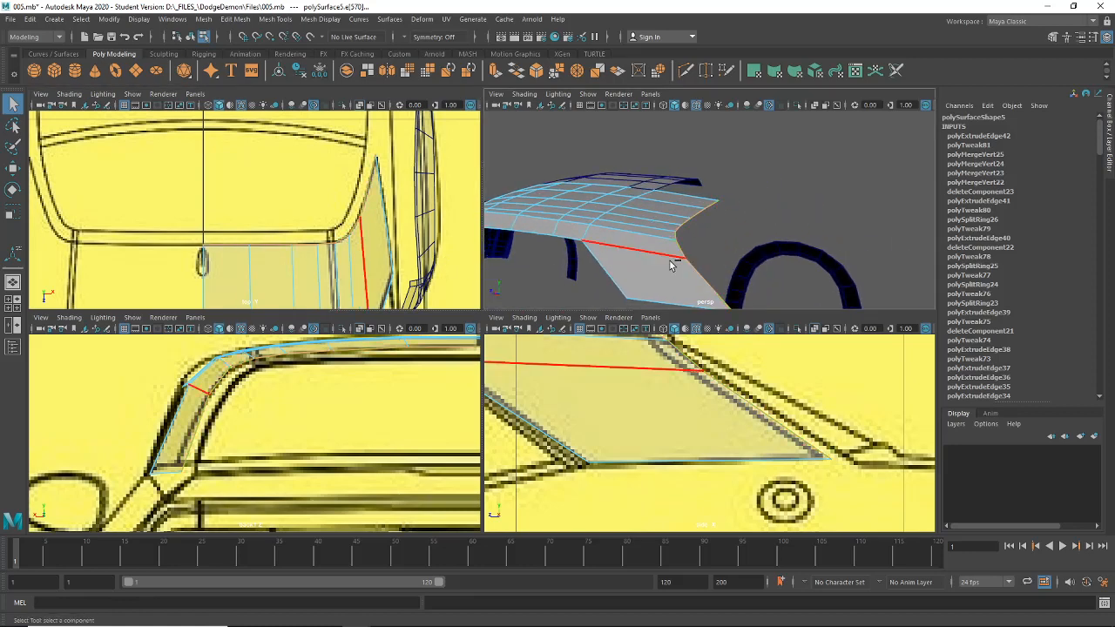
Extrude the selected rear border edges, scale them uniformly to 0.85 and shift them about 0.016 units backward.
{"action": "key", "text": "ctrl+e"}
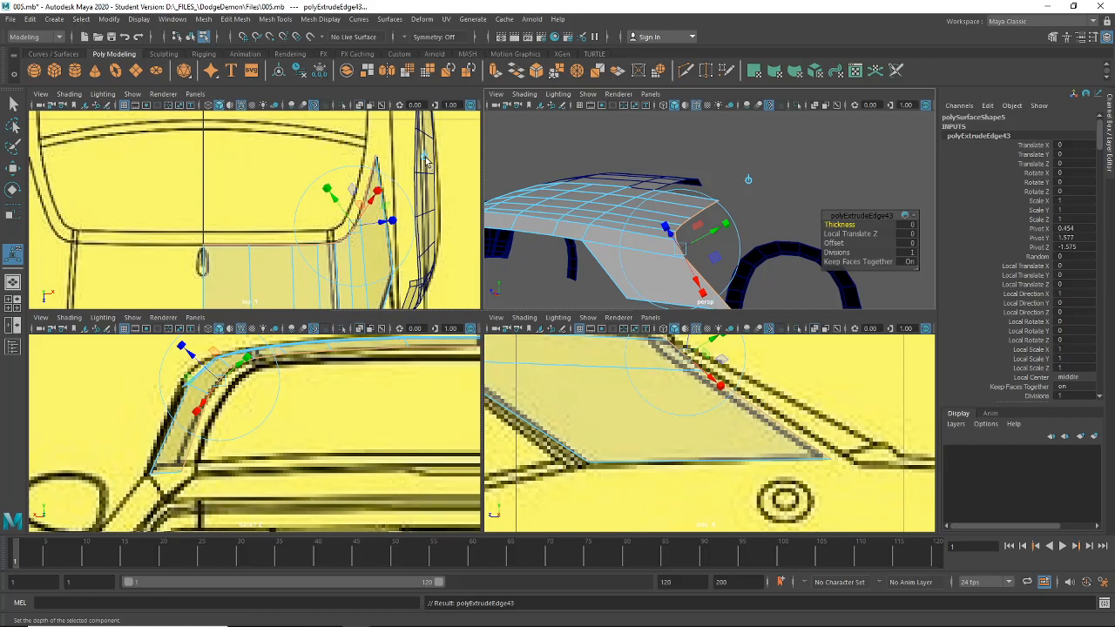
{"action": "left_click", "coordinate": [425, 159]}
{"action": "middle_click_drag", "start_coordinate": [383, 157], "coordinate": [389, 168], "text": "alt"}
{"action": "left_click", "coordinate": [369, 150]}
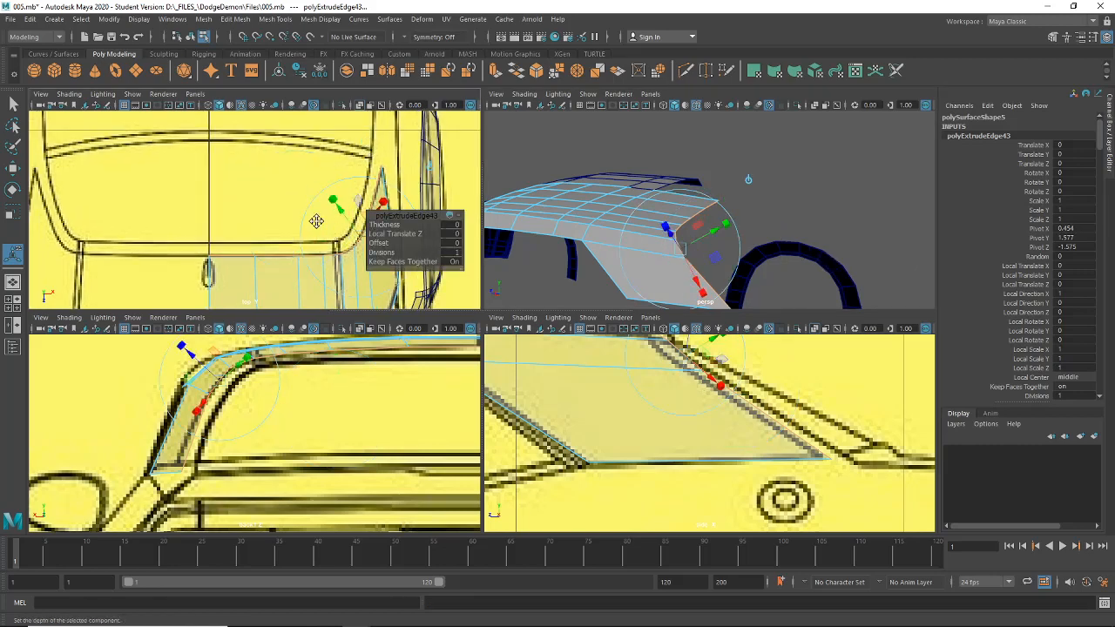
{"action": "middle_click_drag", "start_coordinate": [316, 221], "coordinate": [290, 216], "text": "alt"}
{"action": "left_click", "coordinate": [399, 168]}
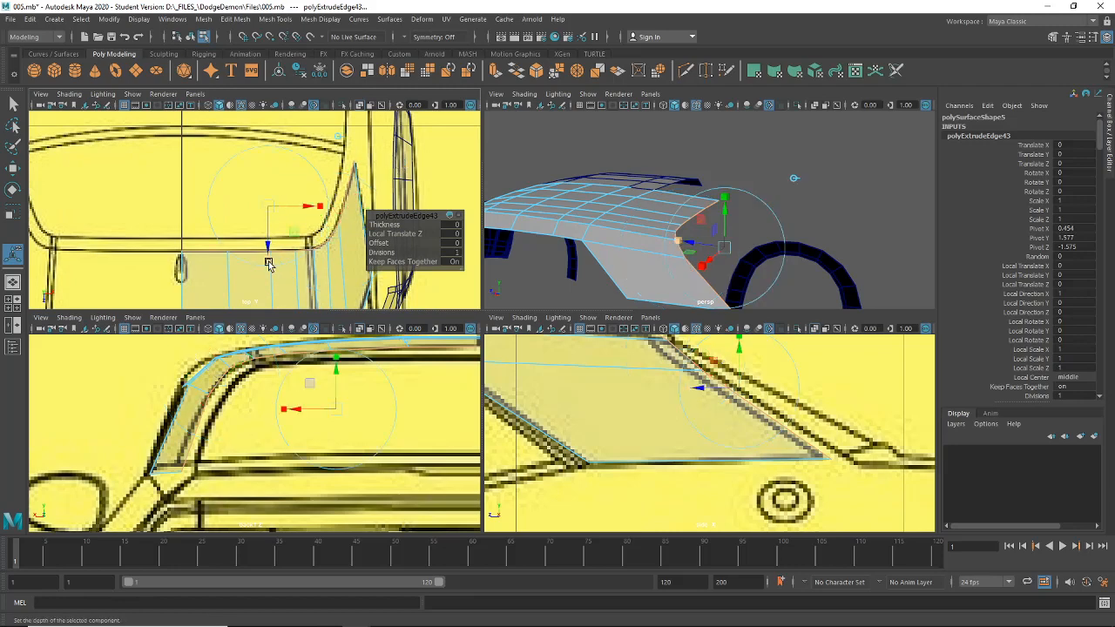
{"action": "left_click_drag", "start_coordinate": [268, 260], "coordinate": [263, 206]}
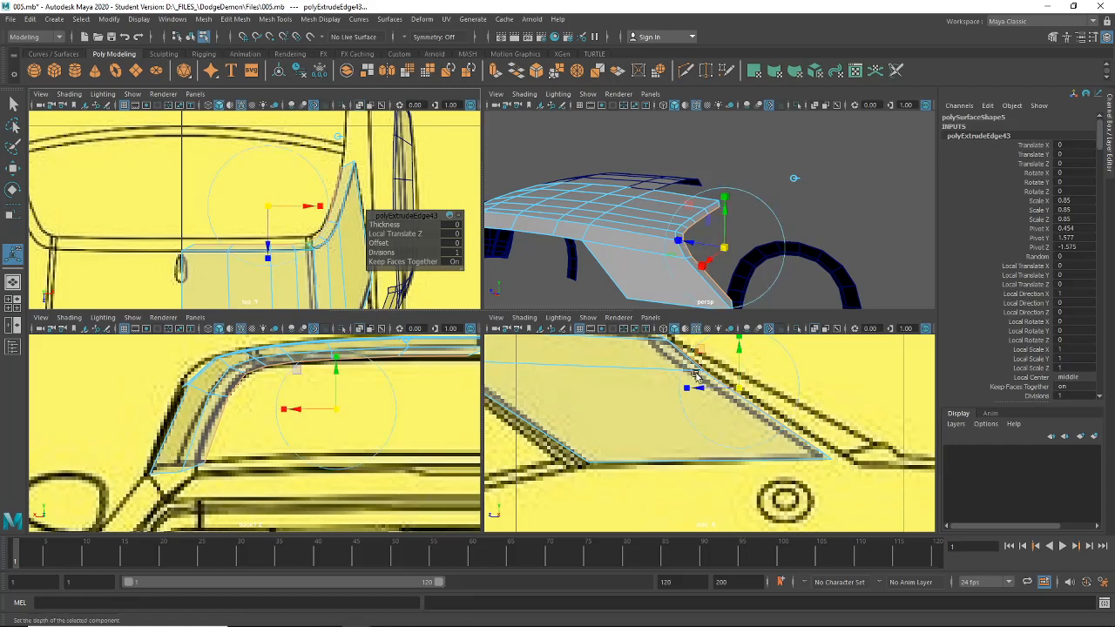
{"action": "middle_click_drag", "start_coordinate": [743, 391], "coordinate": [739, 413], "text": "alt"}
{"action": "left_click_drag", "start_coordinate": [702, 413], "coordinate": [707, 415]}
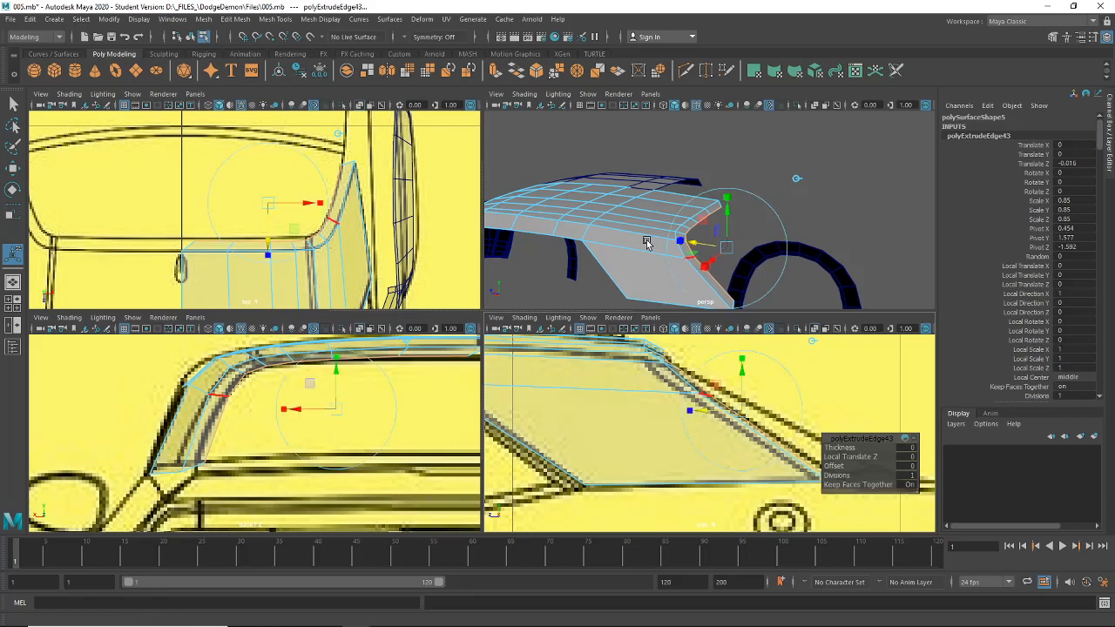
Move the extruded rear strip's innermost vertex sideways onto the car's centreline in the top view.
{"action": "right_click_drag", "start_coordinate": [366, 231], "coordinate": [293, 282], "text": "alt"}
{"action": "key", "text": "w"}
{"action": "left_click", "coordinate": [171, 255]}
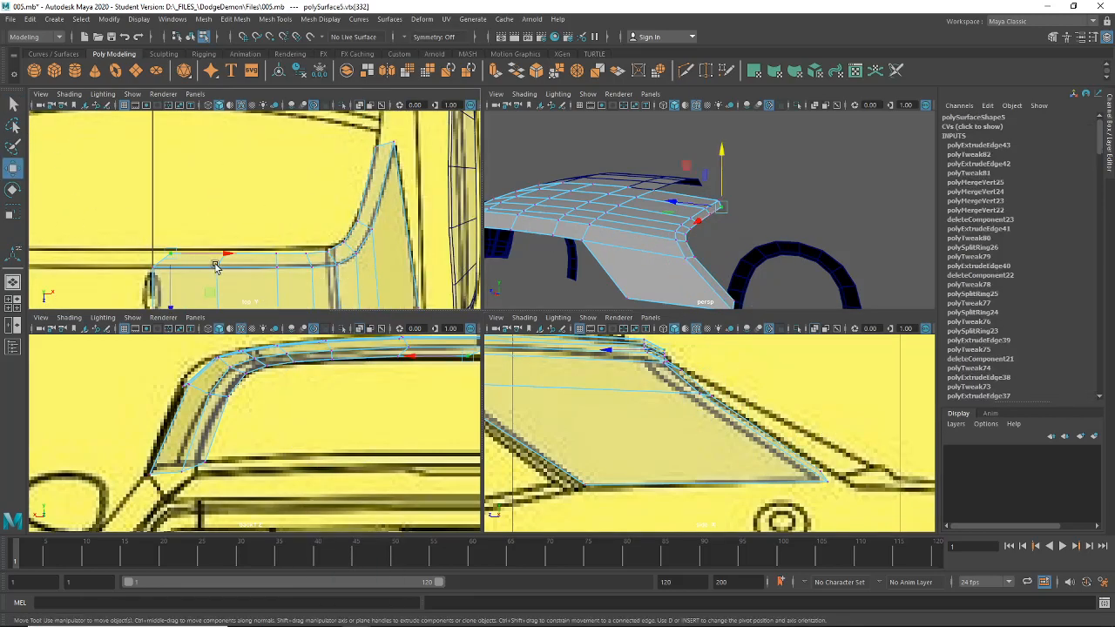
{"action": "left_click_drag", "start_coordinate": [229, 254], "coordinate": [199, 261]}
{"action": "right_click_drag", "start_coordinate": [155, 272], "coordinate": [206, 261], "text": "alt"}
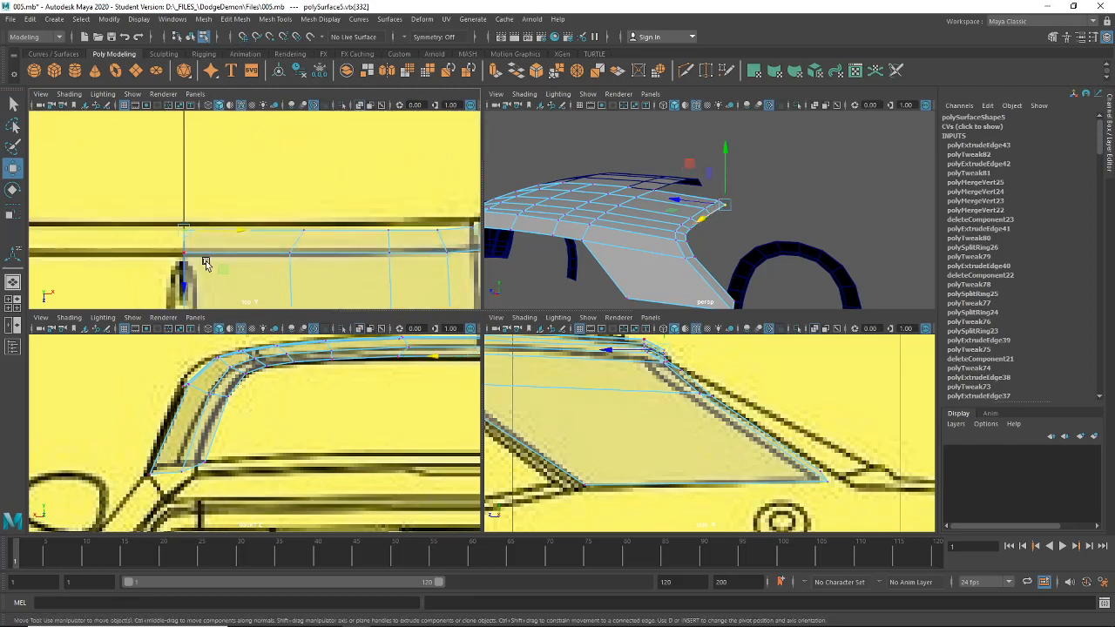
Move the extruded strip's second vertex from the centreline inward and slightly backward to match the roof's lengthwise edge and blueprint.
{"action": "left_click", "coordinate": [317, 234]}
{"action": "left_click_drag", "start_coordinate": [318, 236], "coordinate": [319, 235]}
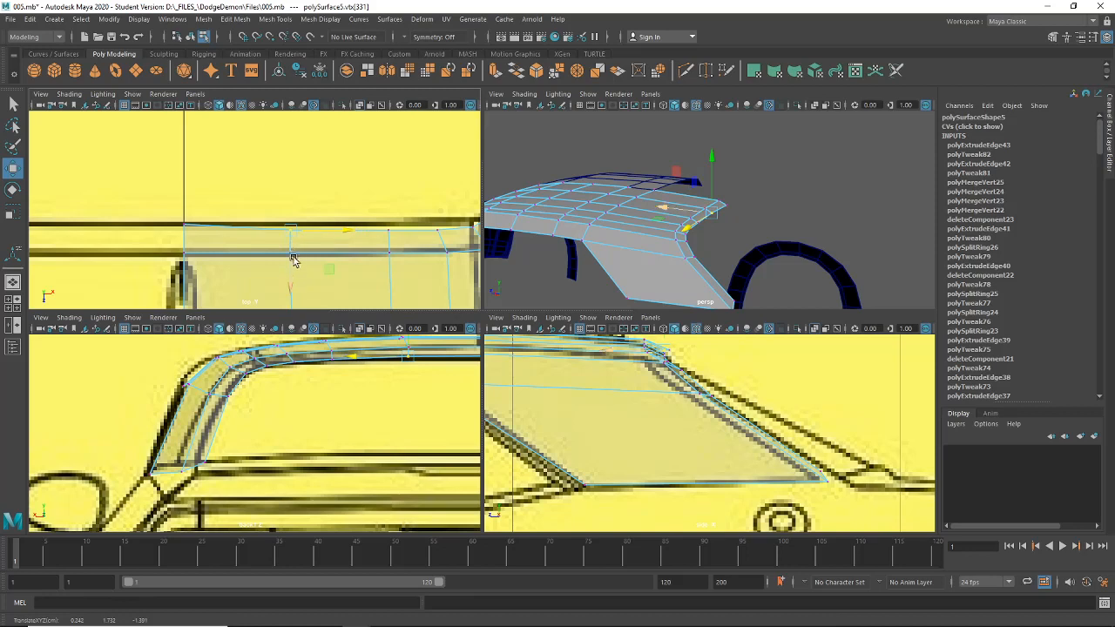
{"action": "middle_click_drag", "start_coordinate": [354, 281], "coordinate": [376, 259], "text": "alt"}
{"action": "left_click_drag", "start_coordinate": [310, 256], "coordinate": [314, 250]}
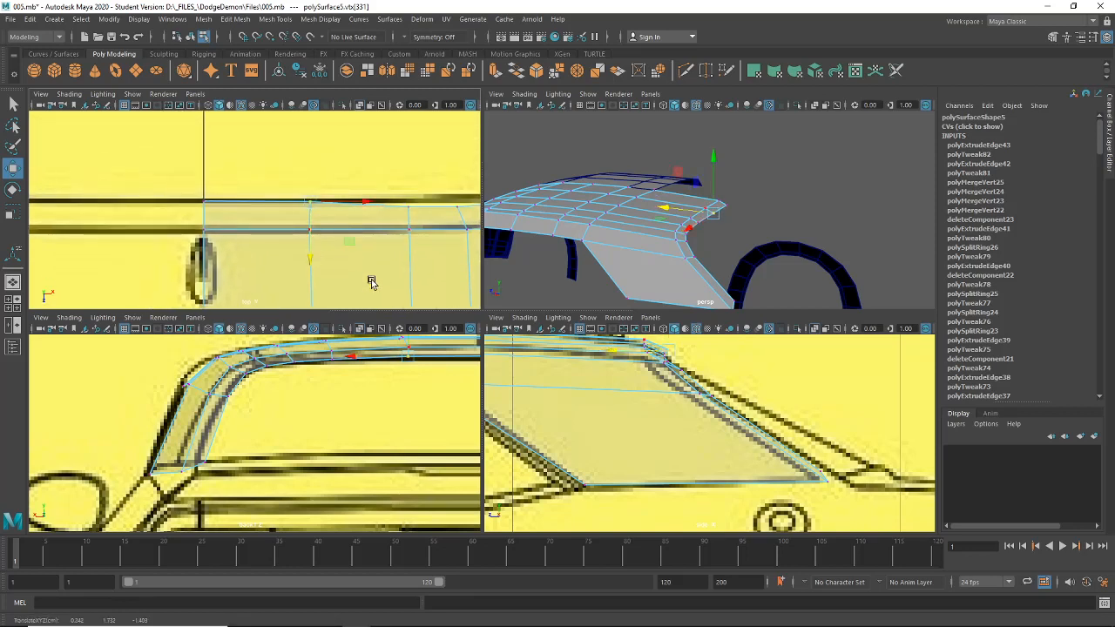
Move the extruded strip's third and fourth vertices from the centreline backward onto the blueprint's rear window line in the top view.
{"action": "middle_click_drag", "start_coordinate": [373, 283], "coordinate": [311, 260], "text": "alt"}
{"action": "scroll", "coordinate": [356, 241], "scroll_direction": "down", "scroll_amount": 10}
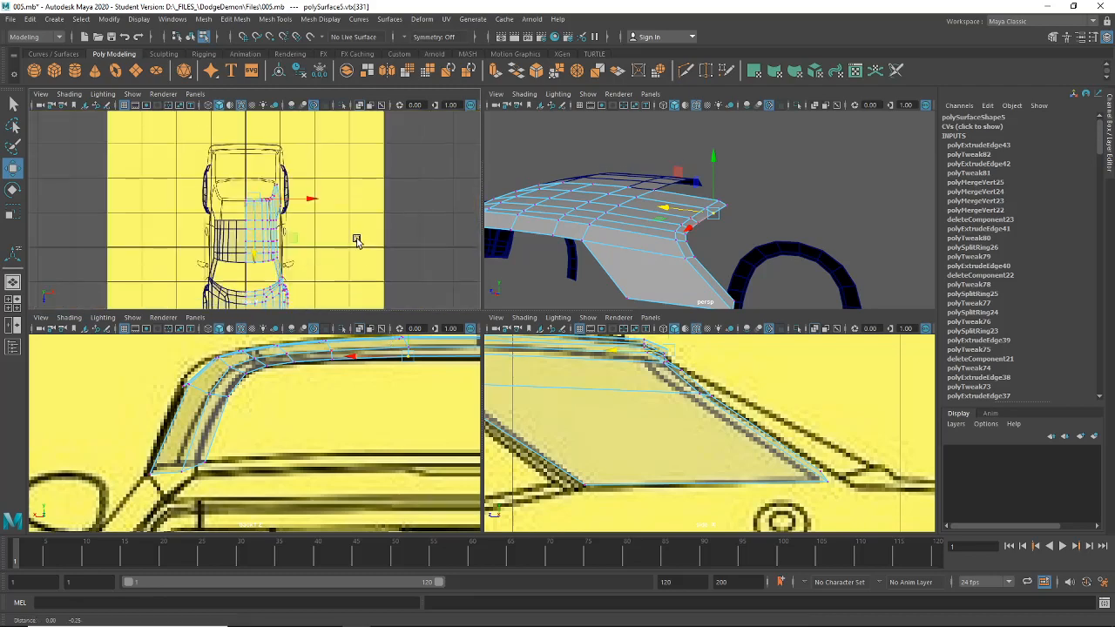
{"action": "scroll", "coordinate": [311, 254], "scroll_direction": "up", "scroll_amount": 4}
{"action": "scroll", "coordinate": [271, 196], "scroll_direction": "up", "scroll_amount": 10}
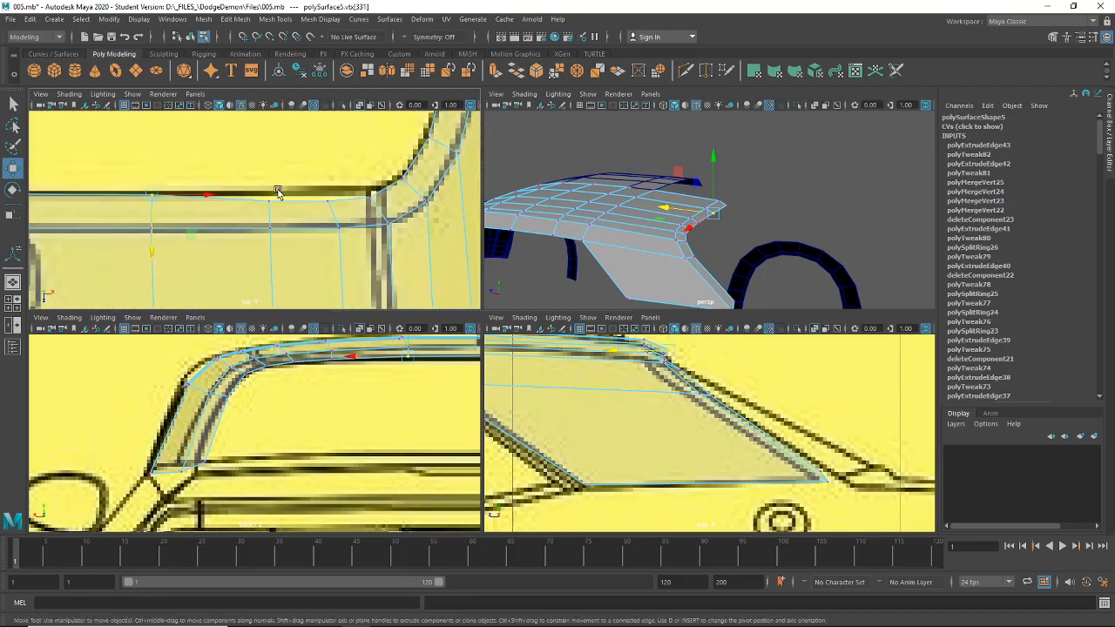
{"action": "left_click", "coordinate": [275, 195]}
{"action": "left_click_drag", "start_coordinate": [269, 225], "coordinate": [271, 218]}
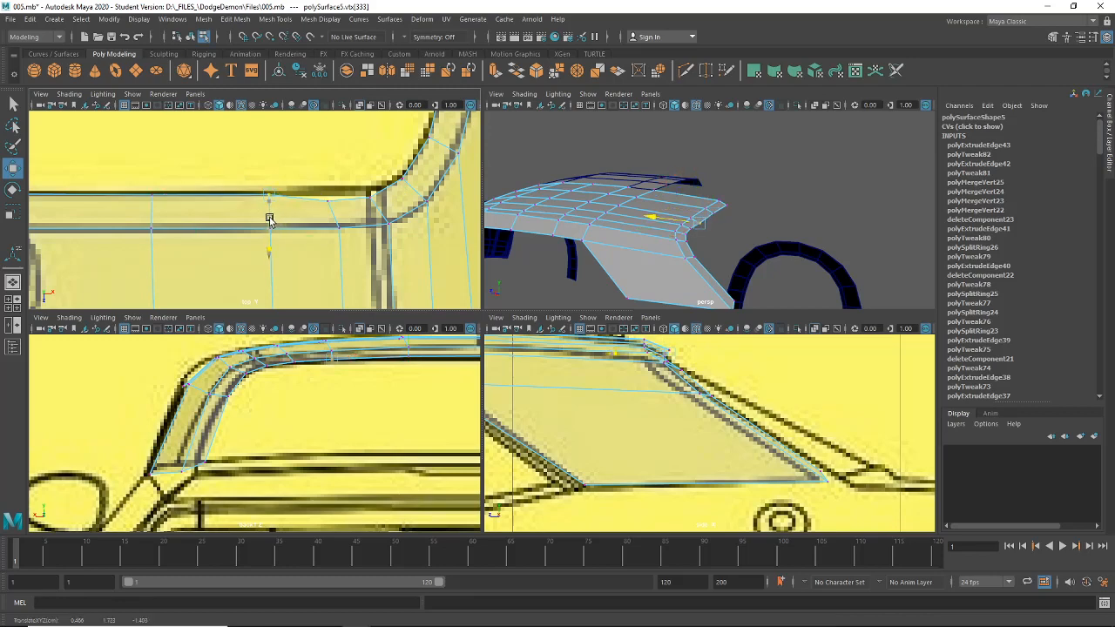
{"action": "left_click", "coordinate": [328, 198]}
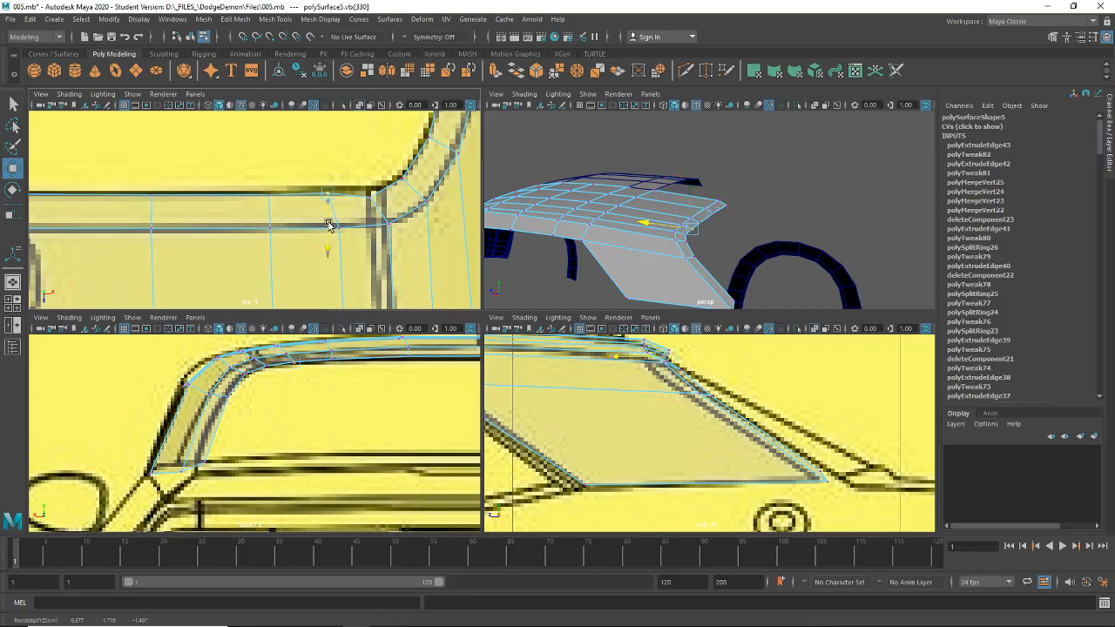
Move the strip's vertex at the start of the window corner onto the blueprint curve and shift its neighbour sideways towards it.
{"action": "scroll", "coordinate": [261, 218], "scroll_direction": "up", "scroll_amount": 3}
{"action": "left_click", "coordinate": [436, 185]}
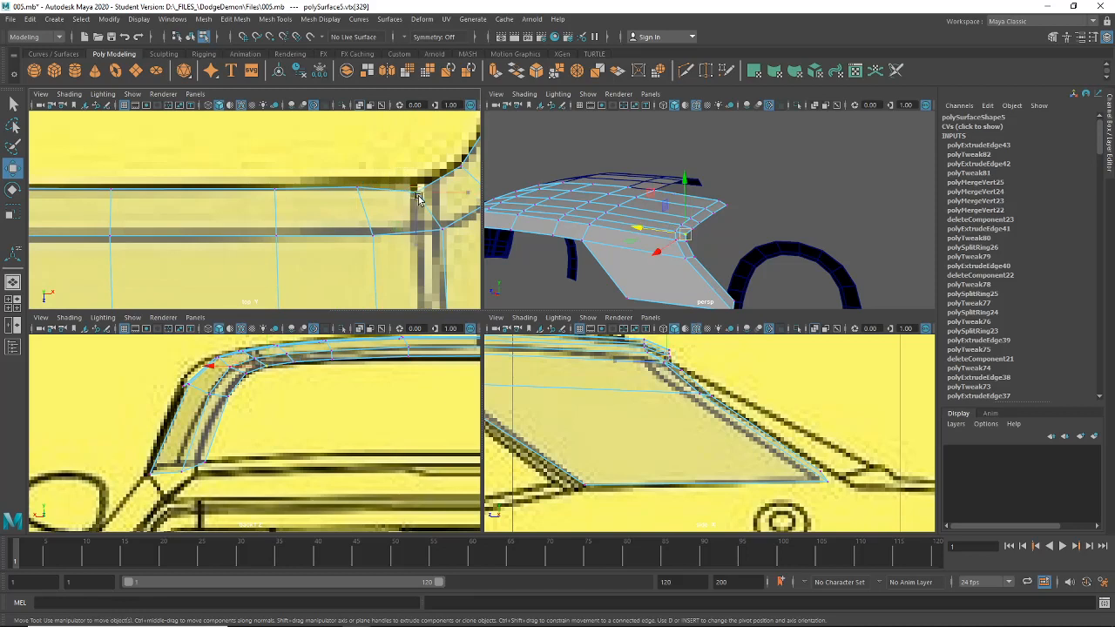
{"action": "left_click_drag", "start_coordinate": [437, 184], "coordinate": [440, 183]}
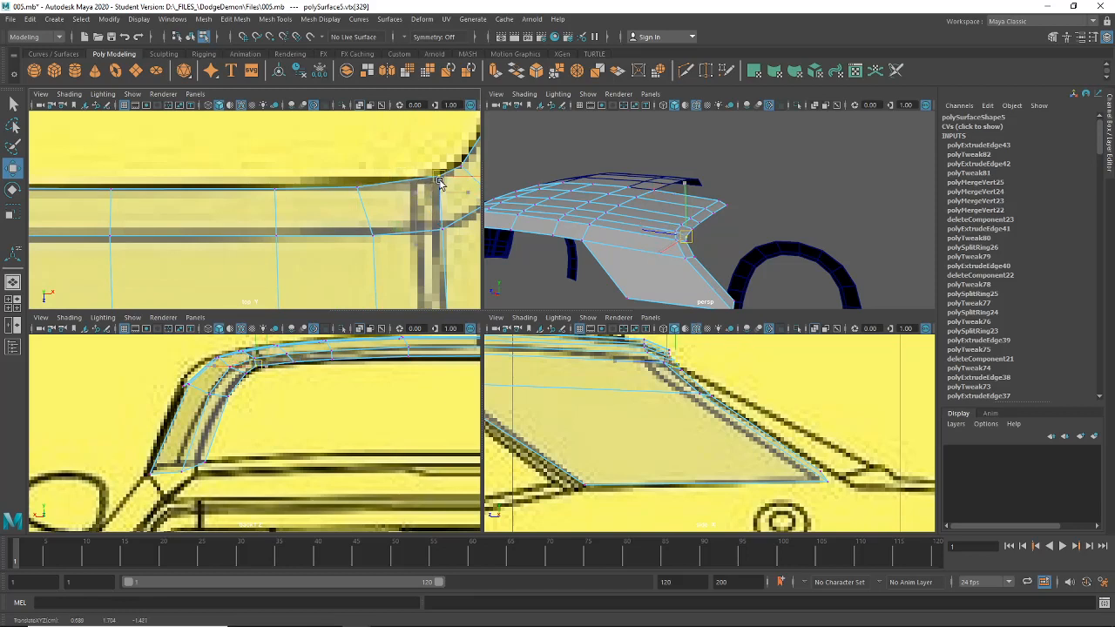
{"action": "middle_click_drag", "start_coordinate": [440, 183], "coordinate": [305, 239], "text": "alt"}
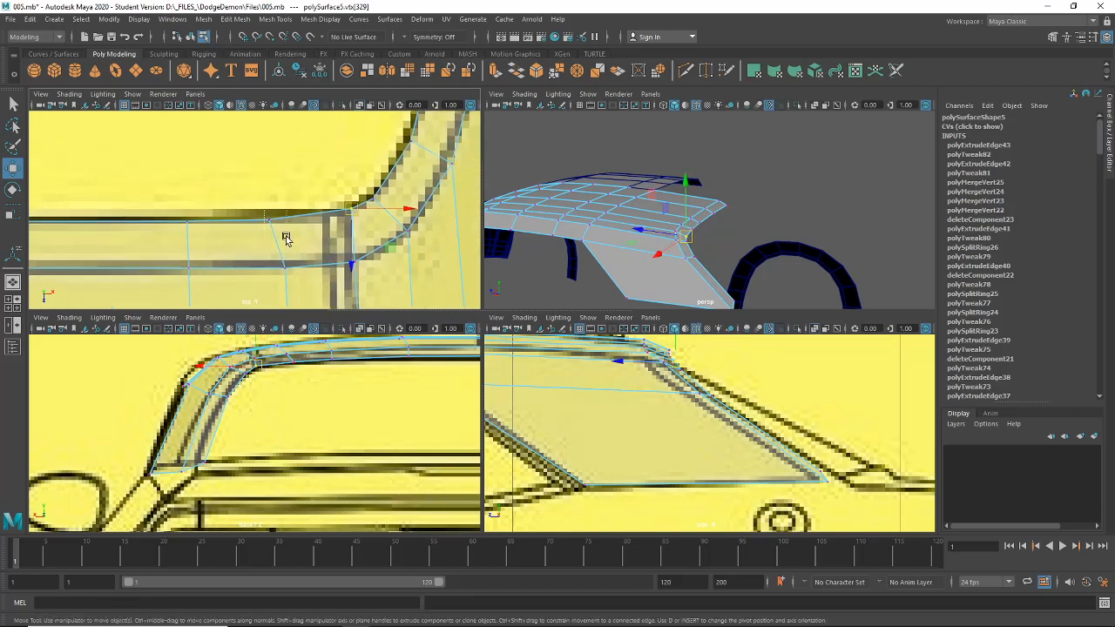
{"action": "left_click", "coordinate": [280, 223]}
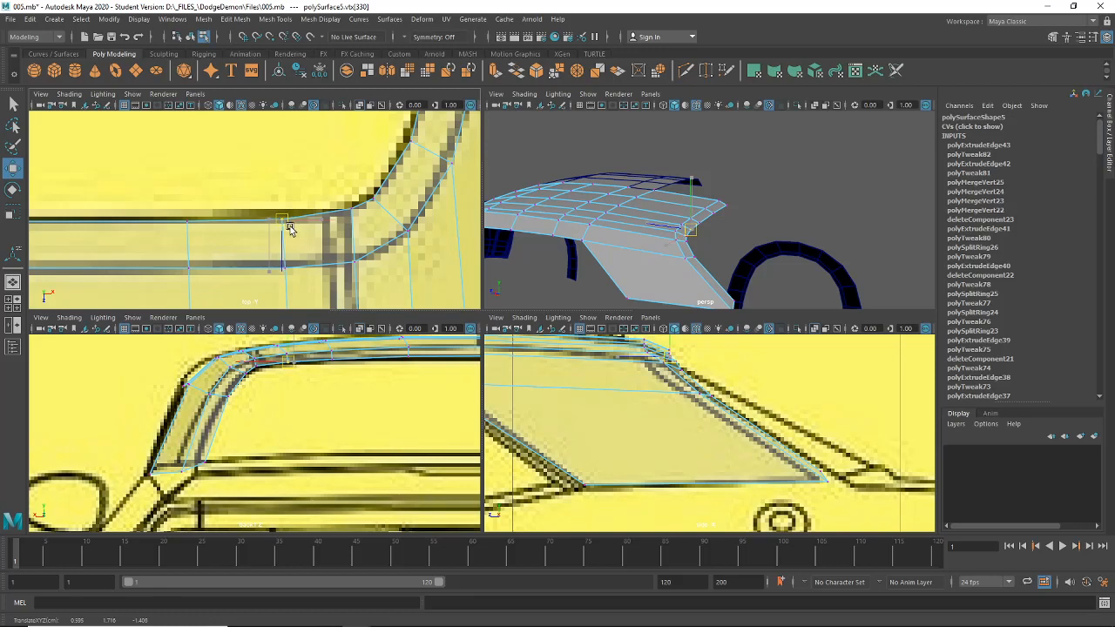
Position the strip's next two vertices along the inner curve of the rear window corner in the top view.
{"action": "middle_click_drag", "start_coordinate": [372, 223], "coordinate": [336, 211], "text": "alt"}
{"action": "left_click", "coordinate": [342, 226]}
{"action": "left_click_drag", "start_coordinate": [344, 228], "coordinate": [351, 217]}
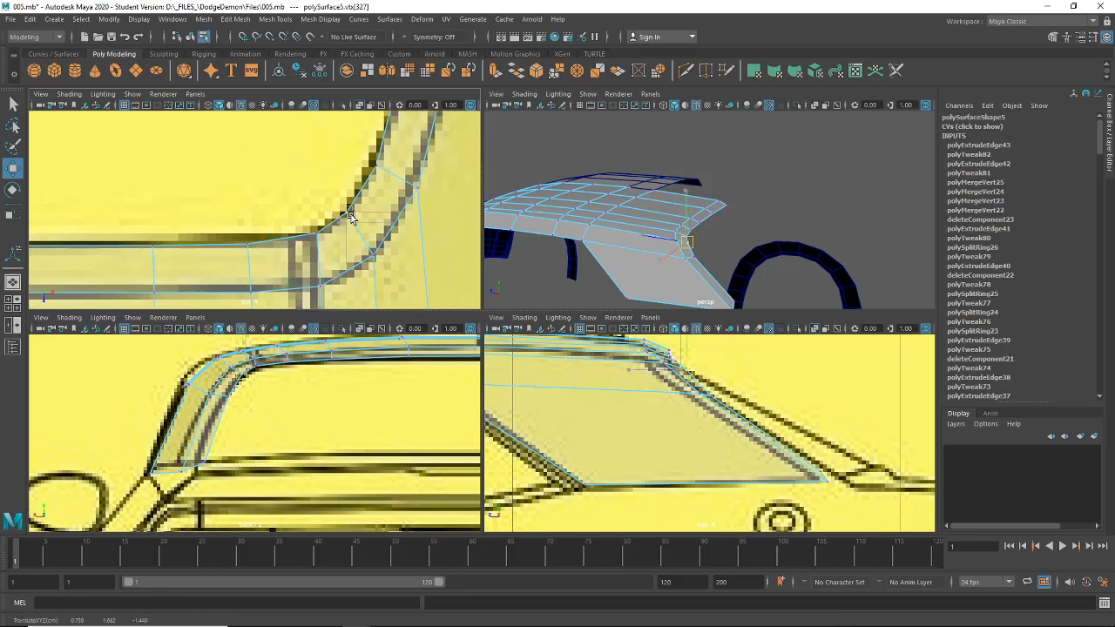
{"action": "middle_click_drag", "start_coordinate": [351, 217], "coordinate": [312, 269], "text": "alt"}
{"action": "left_click", "coordinate": [334, 218]}
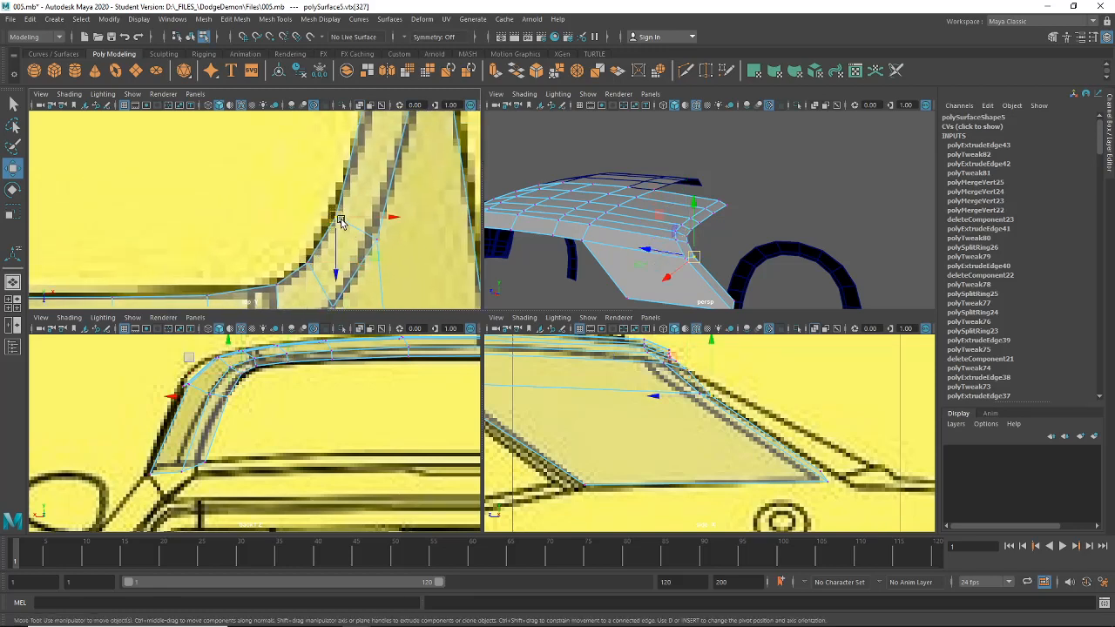
Move the strip's end vertex backward to the rear window's lower corner in the top-view blueprint.
{"action": "middle_click_drag", "start_coordinate": [346, 195], "coordinate": [335, 213], "text": "alt"}
{"action": "left_click", "coordinate": [350, 163]}
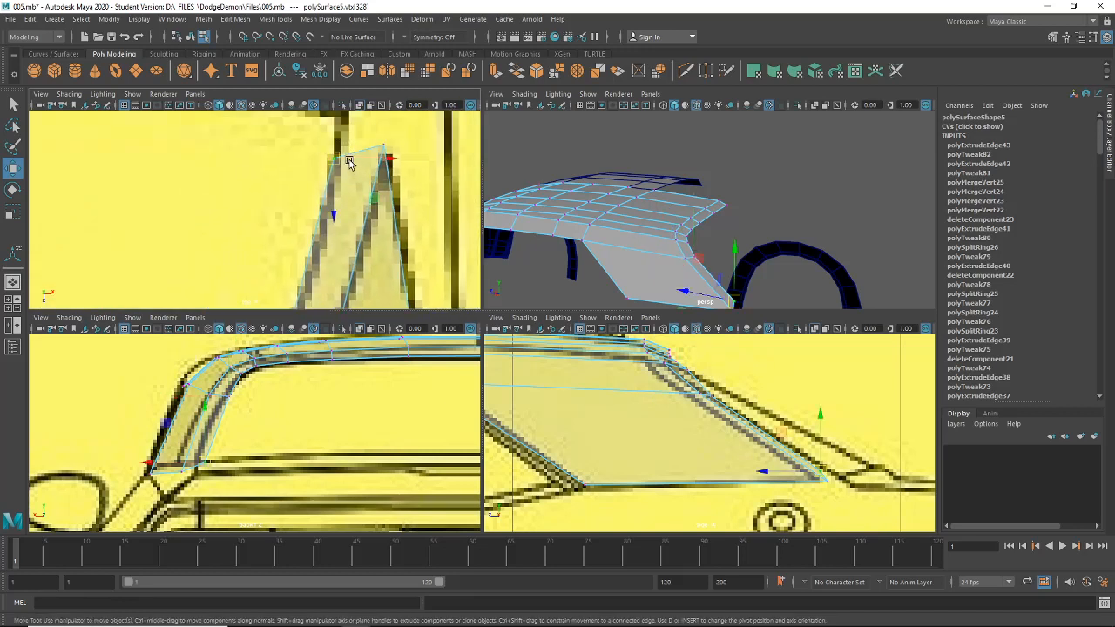
{"action": "middle_click_drag", "start_coordinate": [349, 163], "coordinate": [346, 222], "text": "alt"}
{"action": "left_click_drag", "start_coordinate": [345, 223], "coordinate": [350, 174]}
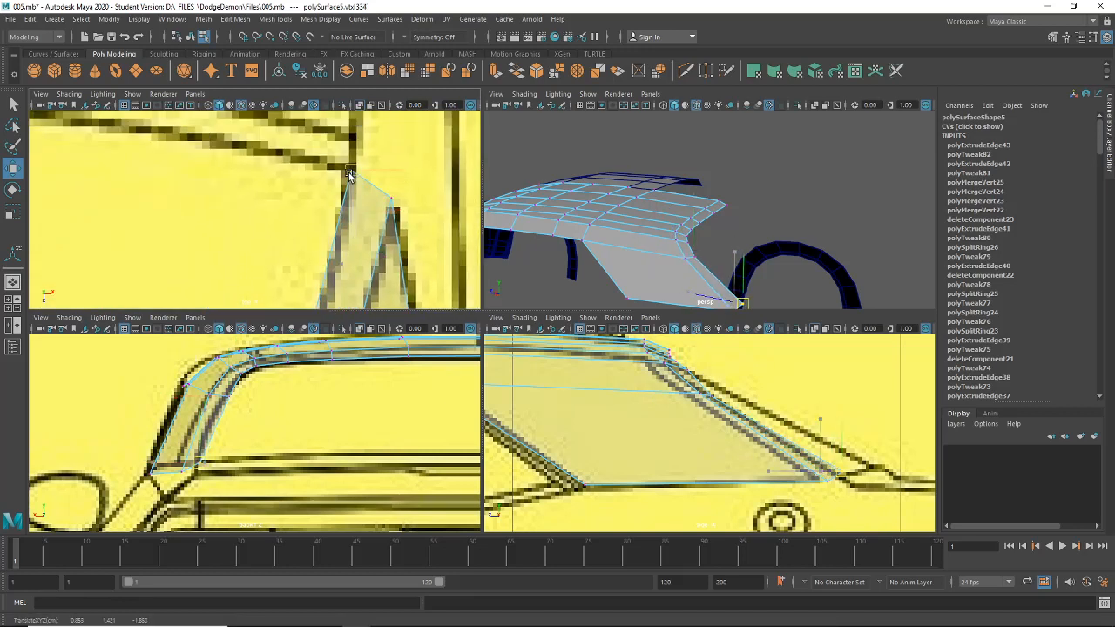
{"action": "scroll", "coordinate": [355, 186], "scroll_direction": "down", "scroll_amount": 6}
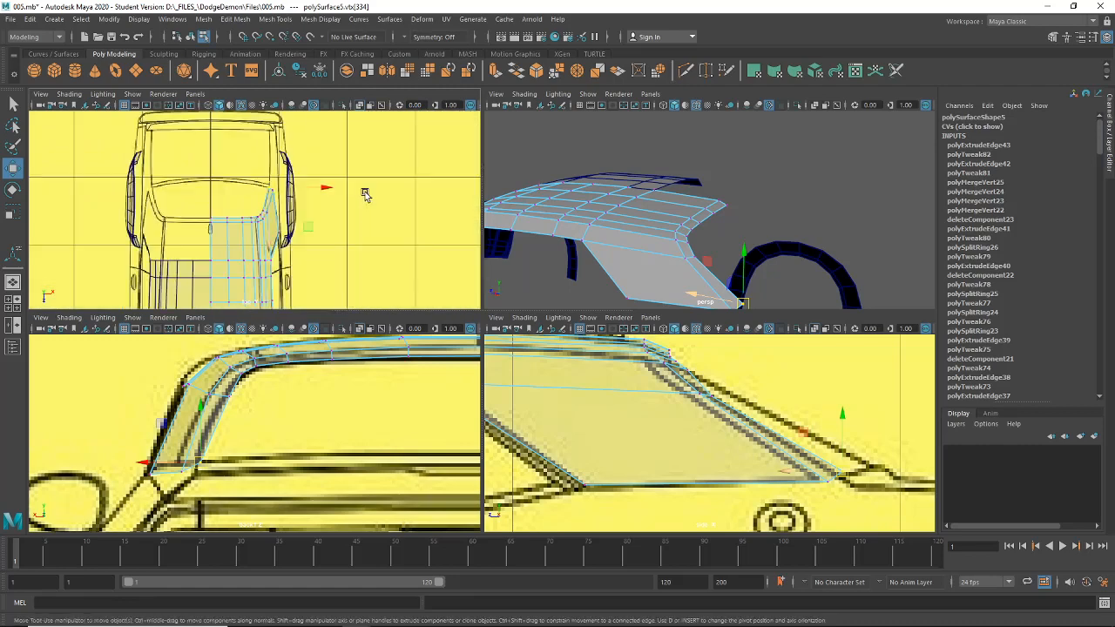
Adjust the rear pillar's lower rear corner vertex lengthwise to match the side-view blueprint.
{"action": "left_click_drag", "start_coordinate": [635, 211], "coordinate": [706, 217], "text": "alt"}
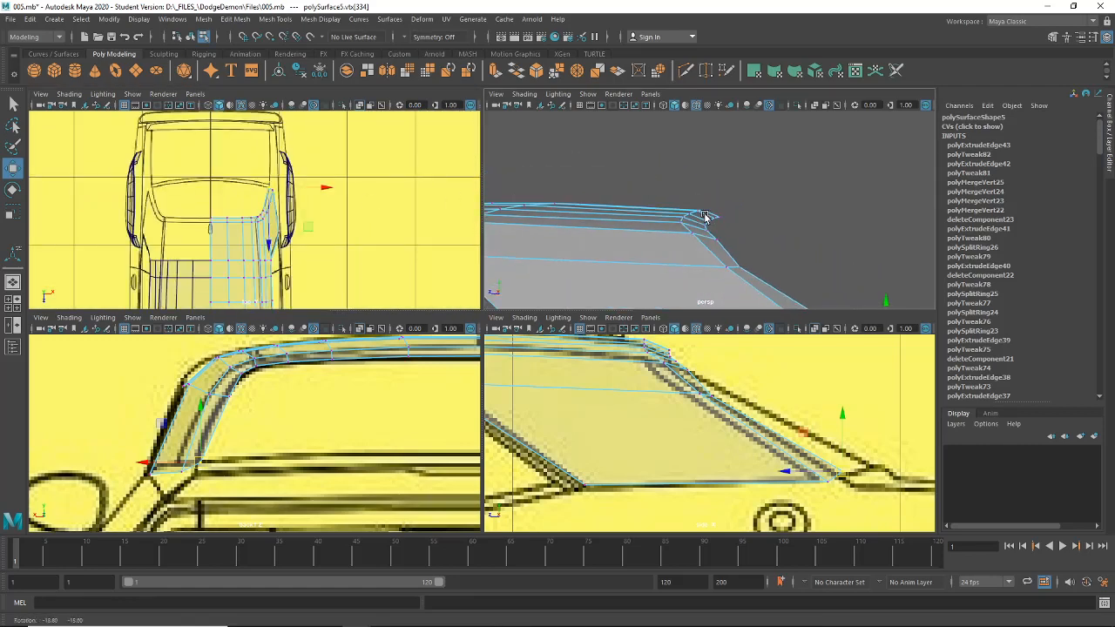
{"action": "scroll", "coordinate": [652, 398], "scroll_direction": "up", "scroll_amount": 8}
{"action": "middle_click_drag", "start_coordinate": [715, 388], "coordinate": [710, 427], "text": "alt"}
{"action": "scroll", "coordinate": [668, 437], "scroll_direction": "down", "scroll_amount": 10}
{"action": "scroll", "coordinate": [668, 437], "scroll_direction": "up", "scroll_amount": 8}
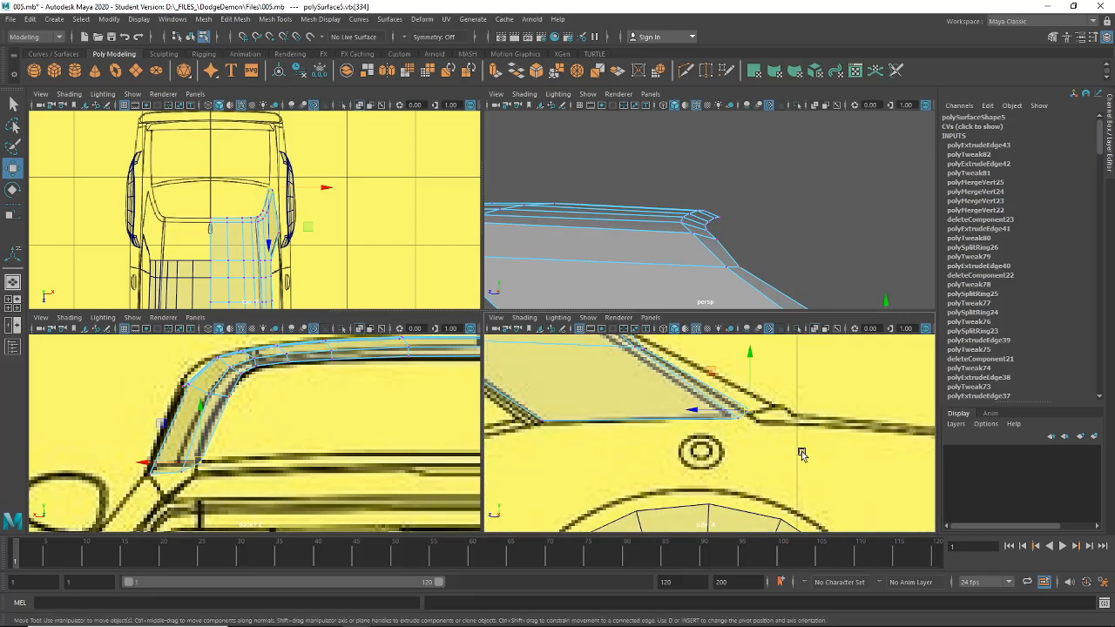
{"action": "key", "text": "space"}
{"action": "middle_click_drag", "start_coordinate": [475, 239], "coordinate": [501, 279], "text": "alt"}
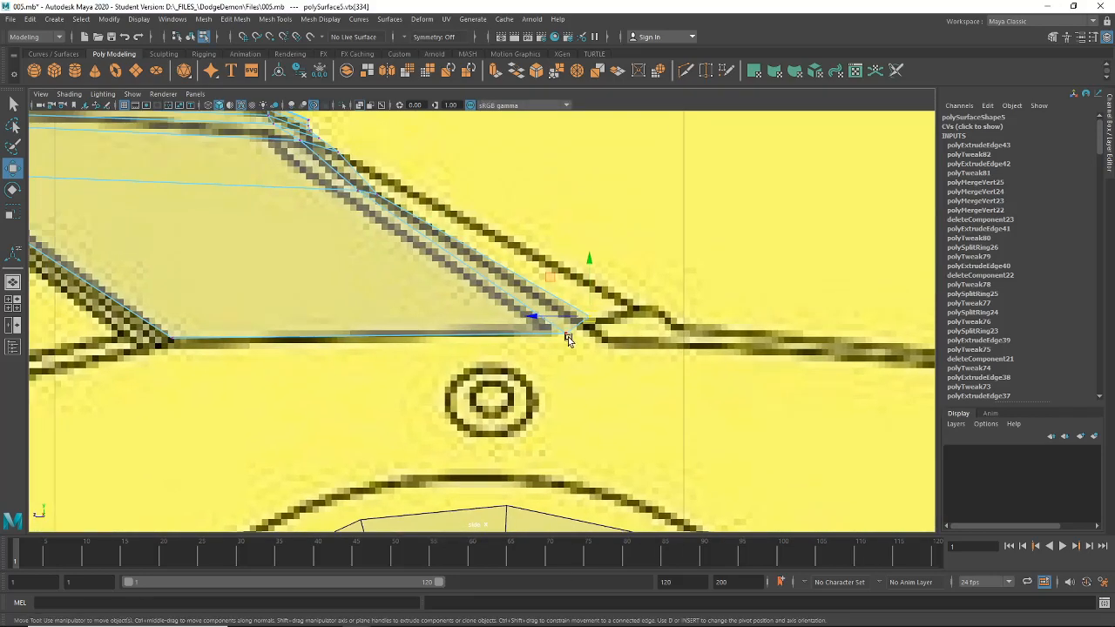
{"action": "left_click", "coordinate": [567, 338]}
{"action": "left_click", "coordinate": [563, 333]}
{"action": "left_click_drag", "start_coordinate": [552, 337], "coordinate": [541, 331]}
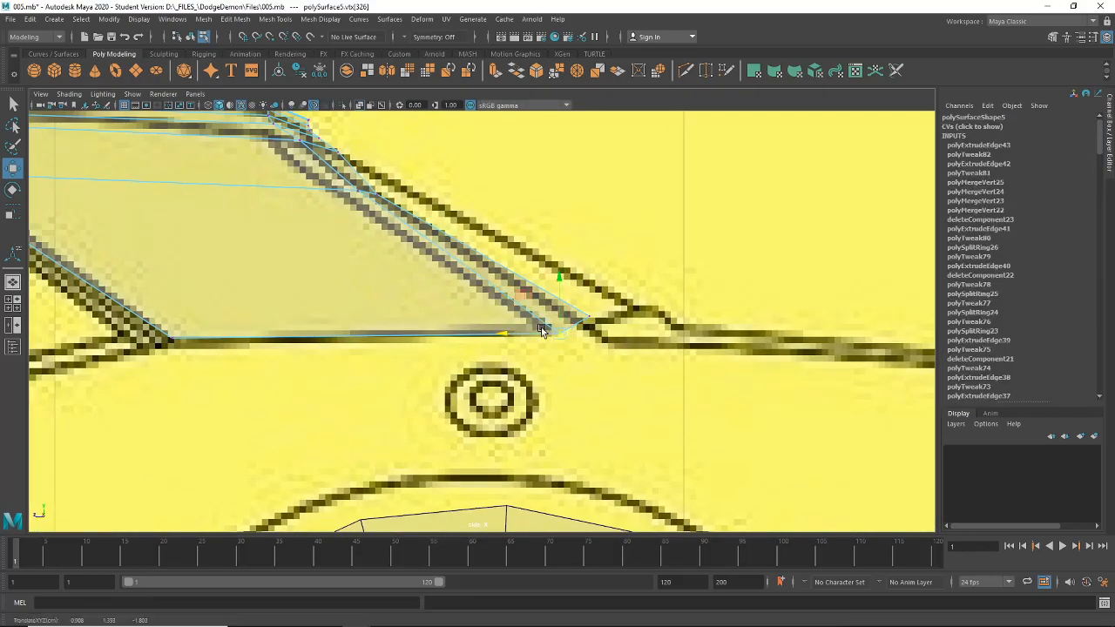
Adjust the height of the strip's mid-pillar vertex and lower its end vertex to the pillar's bottom line in the side view.
{"action": "left_click", "coordinate": [345, 191]}
{"action": "left_click", "coordinate": [332, 193]}
{"action": "left_click_drag", "start_coordinate": [376, 168], "coordinate": [379, 166]}
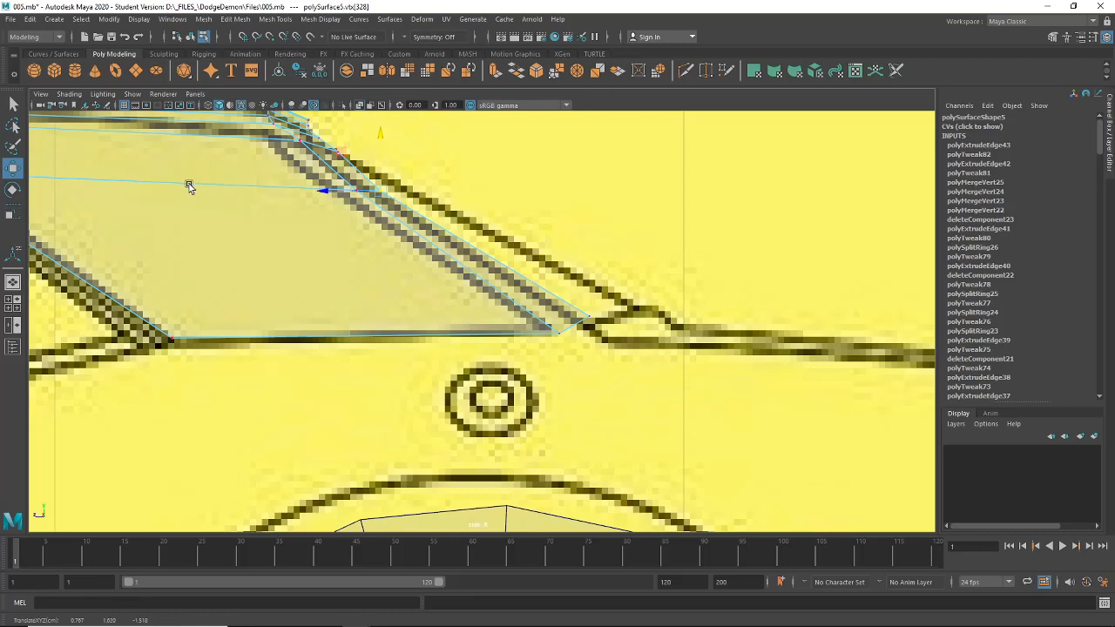
{"action": "left_click", "coordinate": [588, 311]}
{"action": "left_click_drag", "start_coordinate": [589, 275], "coordinate": [595, 295]}
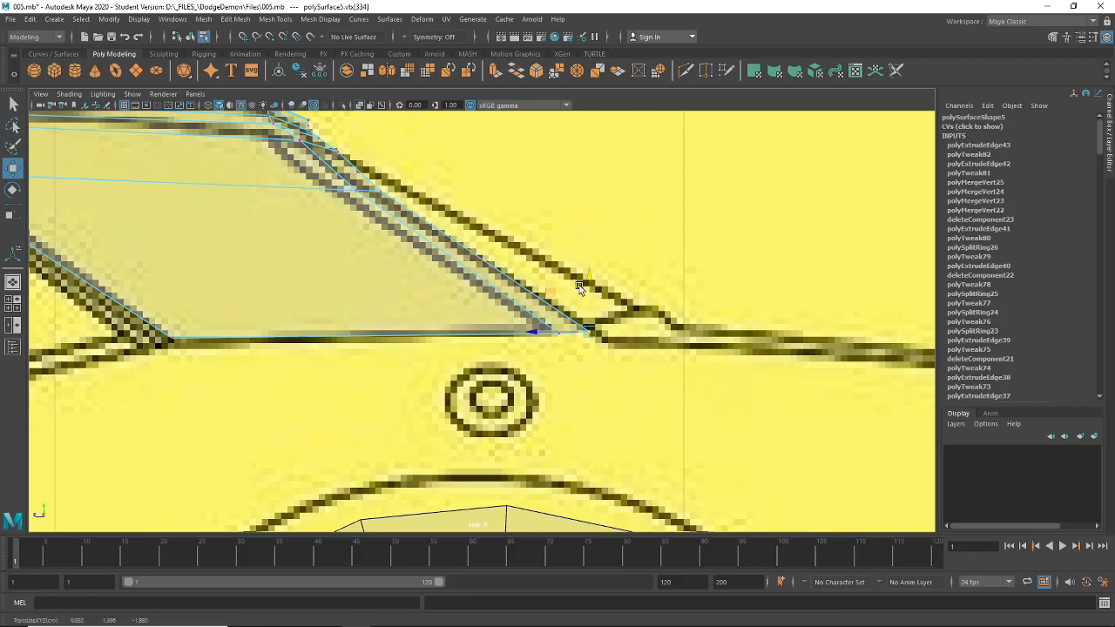
Shift the strip's two vertices at the window corner slightly forward in the side view to even out the pillar's rear edge.
{"action": "scroll", "coordinate": [580, 288], "scroll_direction": "down", "scroll_amount": 3}
{"action": "scroll", "coordinate": [519, 306], "scroll_direction": "up", "scroll_amount": 5}
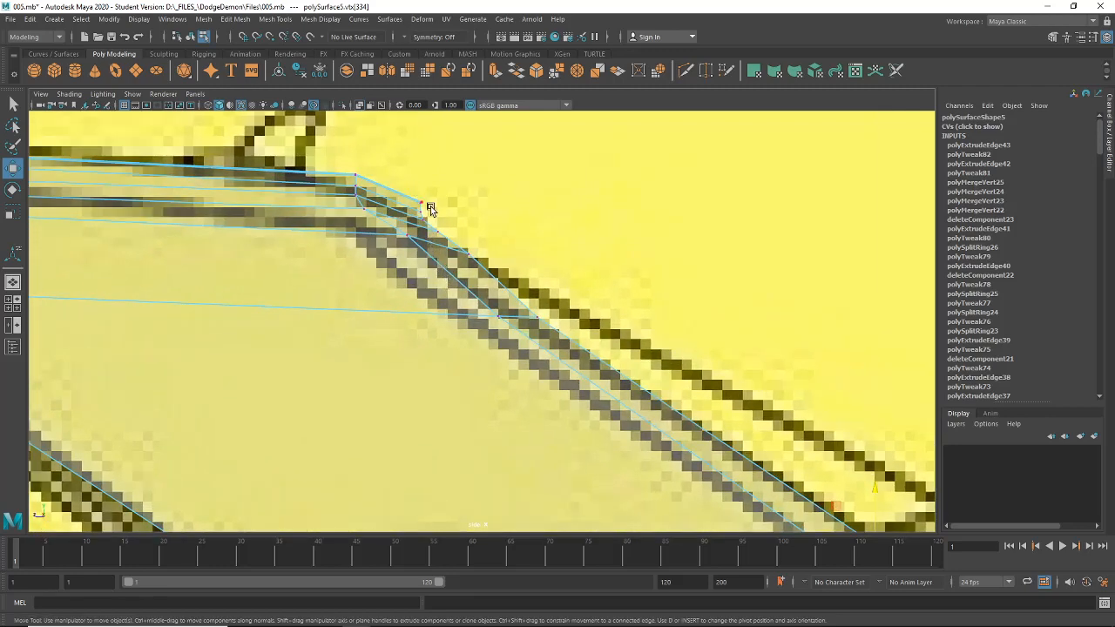
{"action": "left_click", "coordinate": [435, 255]}
{"action": "left_click_drag", "start_coordinate": [433, 253], "coordinate": [376, 236]}
{"action": "left_click", "coordinate": [415, 236]}
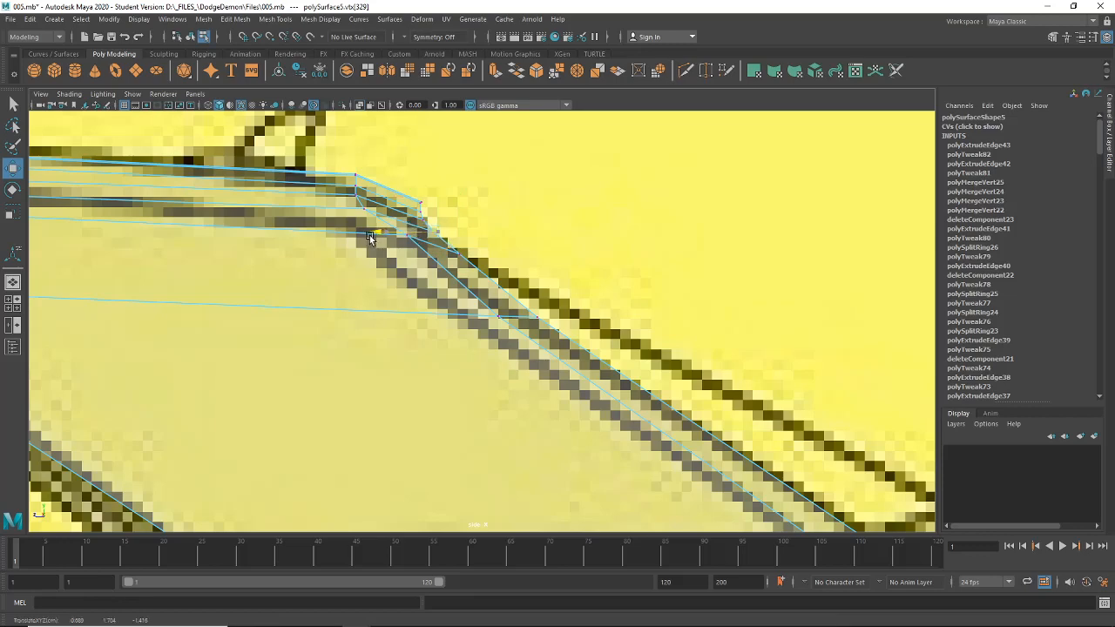
{"action": "scroll", "coordinate": [407, 217], "scroll_direction": "up", "scroll_amount": 2}
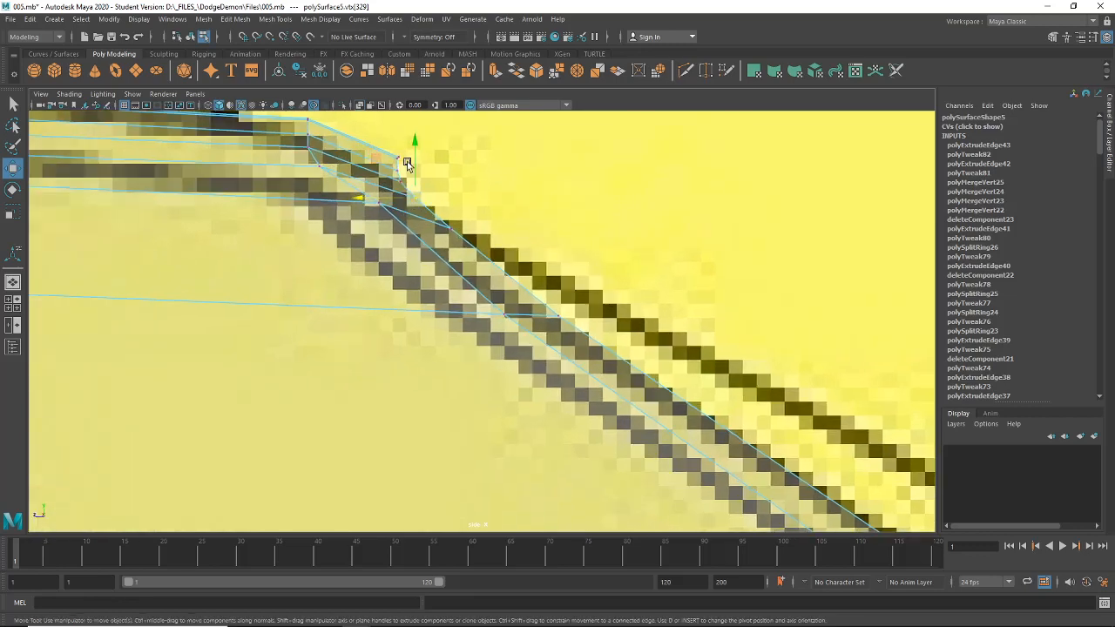
{"action": "left_click", "coordinate": [399, 158]}
{"action": "left_click_drag", "start_coordinate": [342, 157], "coordinate": [342, 157]}
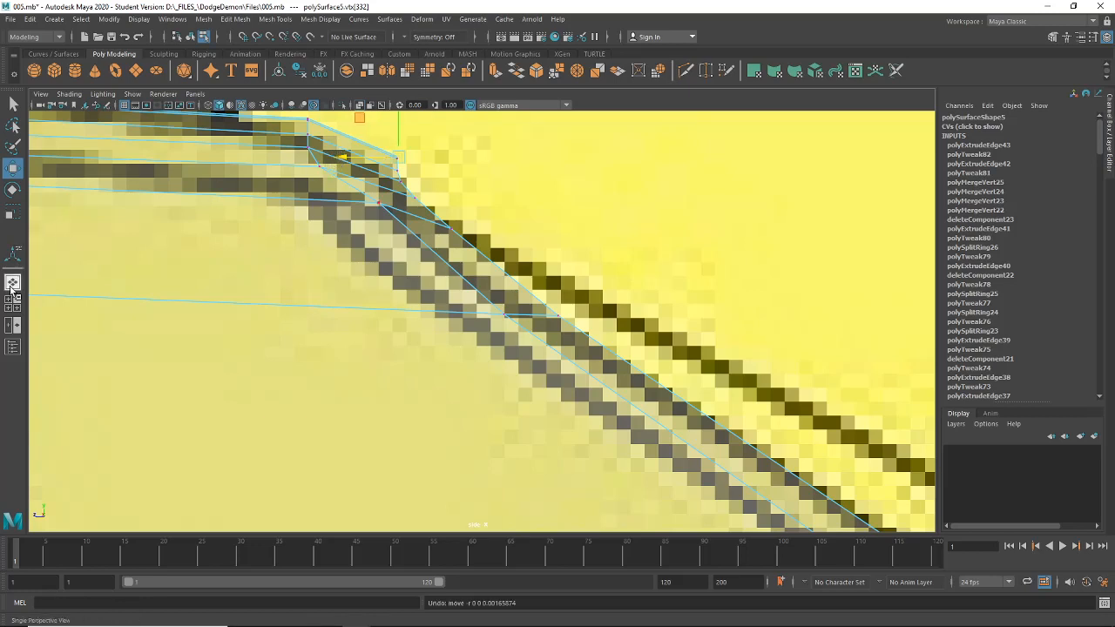
Move the rear pillar's outermost vertex slightly inward in the top view to match the side window's rear corner on the blueprint.
{"action": "left_click", "coordinate": [13, 283]}
{"action": "left_click_drag", "start_coordinate": [377, 328], "coordinate": [373, 330], "text": "alt"}
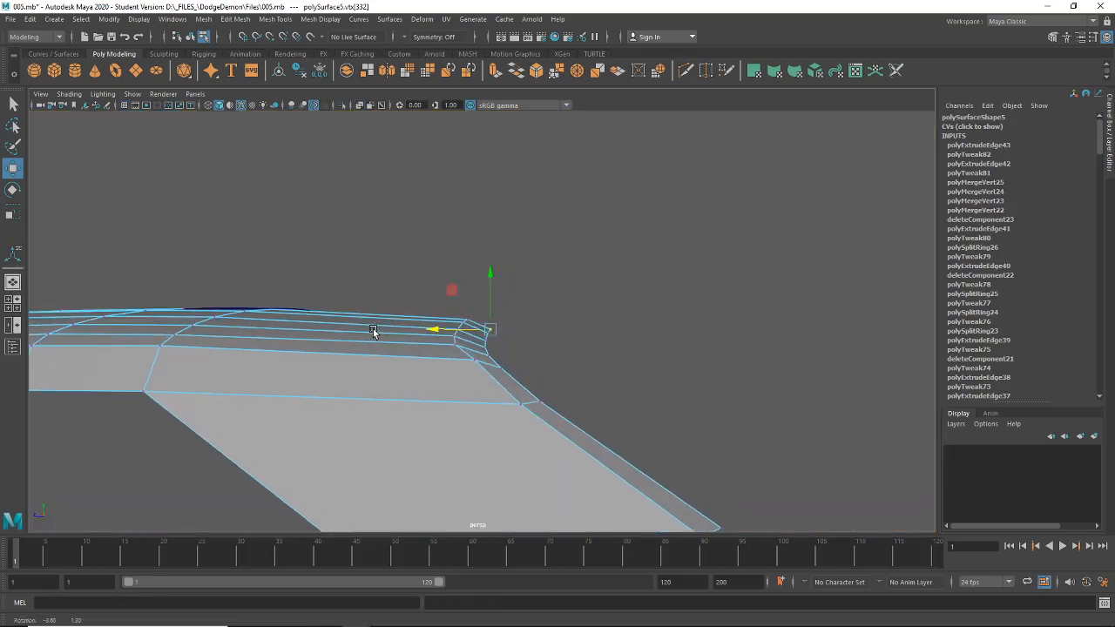
{"action": "left_click", "coordinate": [475, 361]}
{"action": "left_click_drag", "start_coordinate": [484, 385], "coordinate": [594, 301], "text": "alt"}
{"action": "key", "text": "space"}
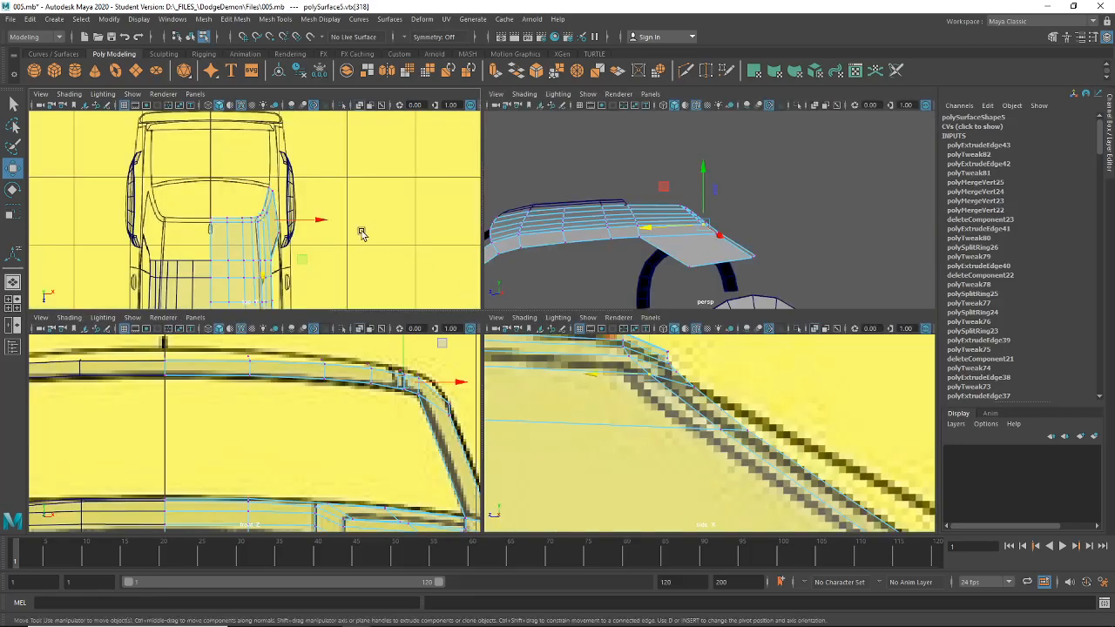
{"action": "key", "text": "space"}
{"action": "scroll", "coordinate": [393, 252], "scroll_direction": "up", "scroll_amount": 2}
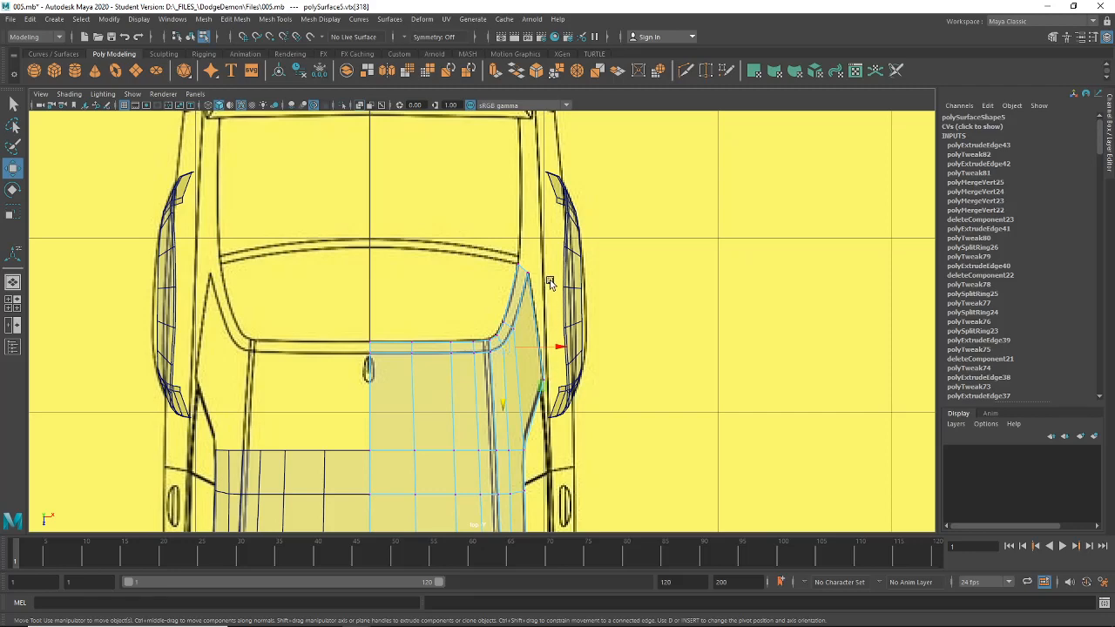
{"action": "scroll", "coordinate": [508, 286], "scroll_direction": "up", "scroll_amount": 4}
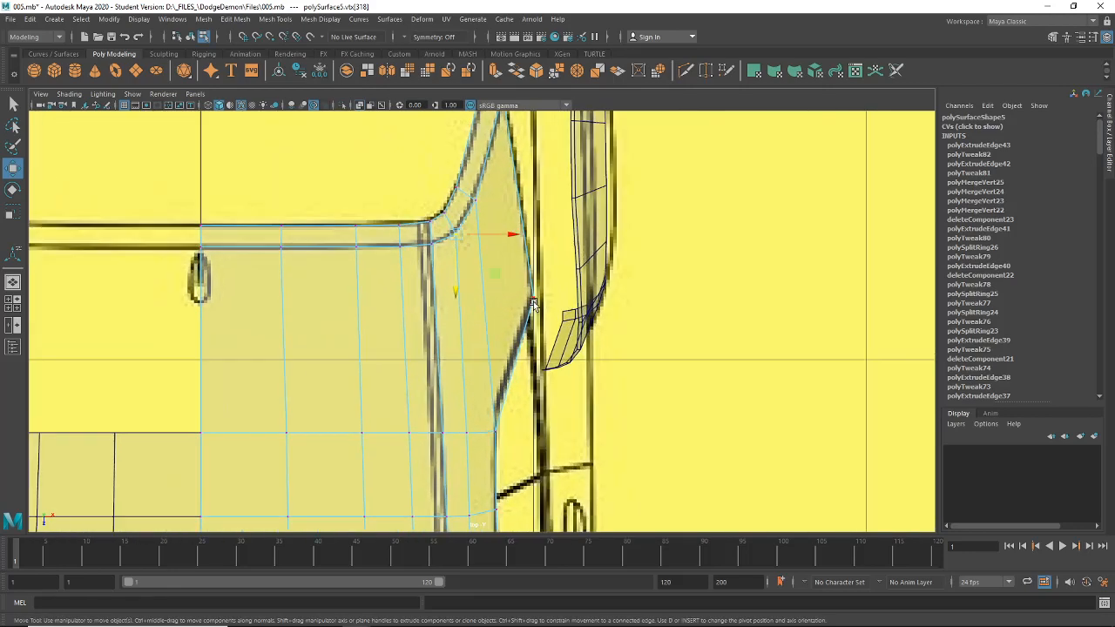
{"action": "left_click_drag", "start_coordinate": [543, 299], "coordinate": [550, 300]}
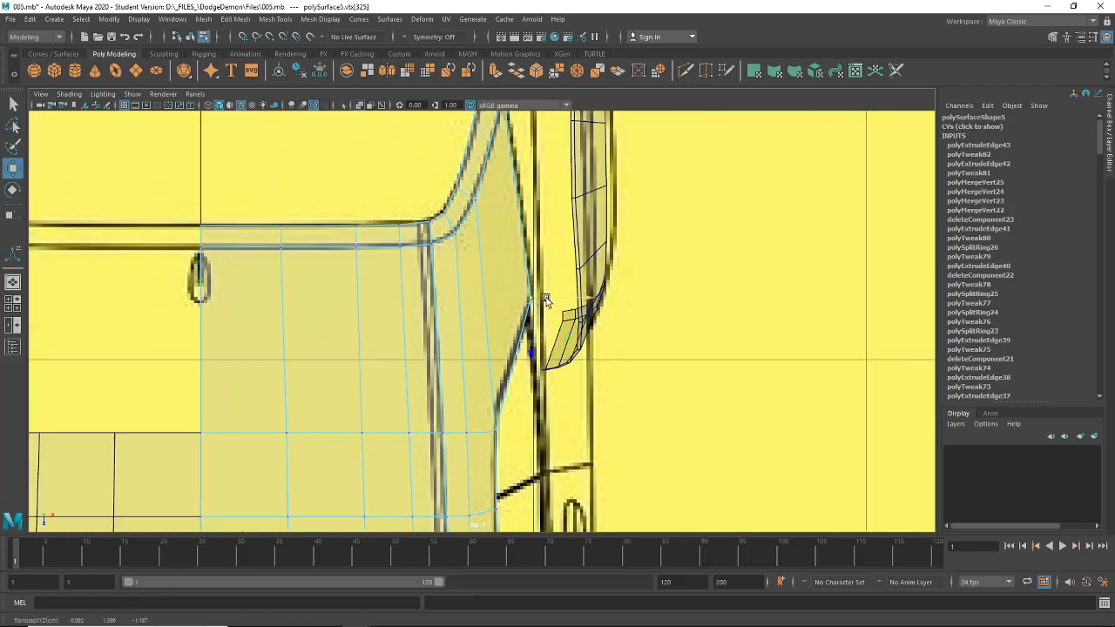
Extrude the rear pillar's lower outer edge about 0.033 units outward along X.
{"action": "middle_click_drag", "start_coordinate": [523, 224], "coordinate": [502, 309], "text": "alt"}
{"action": "right_click_drag", "start_coordinate": [486, 264], "coordinate": [486, 228]}
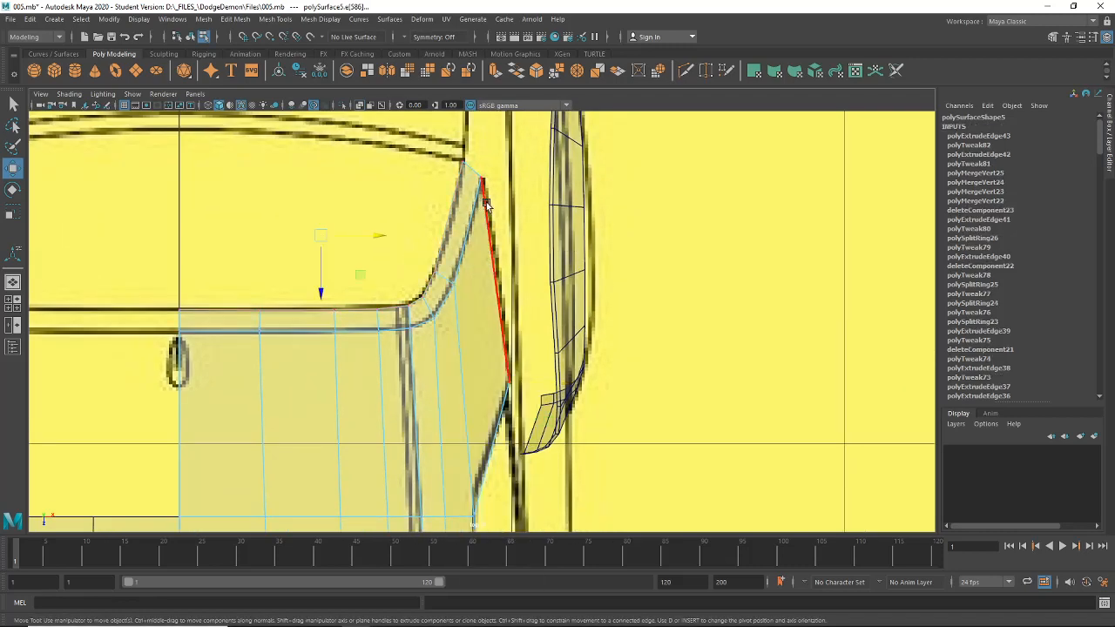
{"action": "left_click", "coordinate": [486, 202]}
{"action": "key", "text": "ctrl+e"}
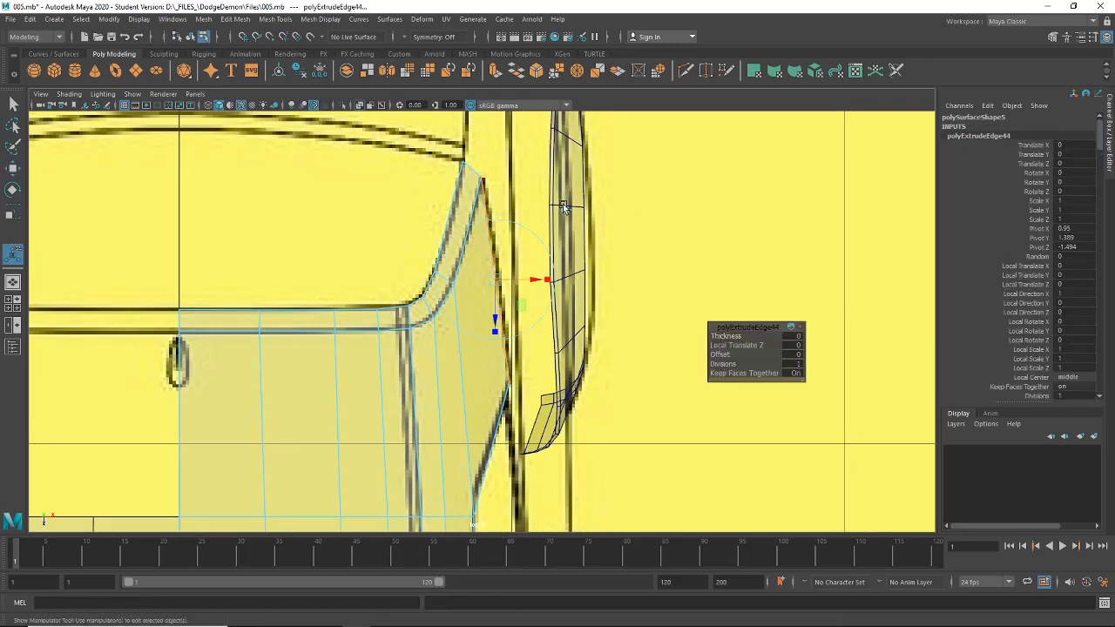
{"action": "left_click_drag", "start_coordinate": [533, 280], "coordinate": [542, 285]}
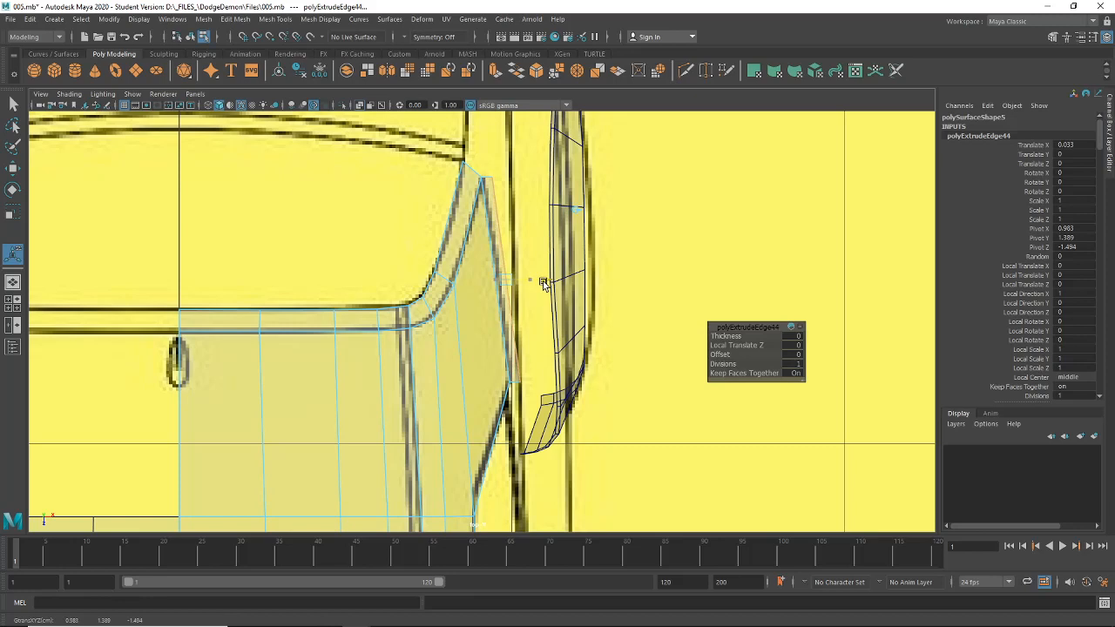
Move the new edge's rear vertex sideways onto the blueprint's body line in the top view and return to the four-view layout.
{"action": "right_click_drag", "start_coordinate": [492, 245], "coordinate": [435, 242]}
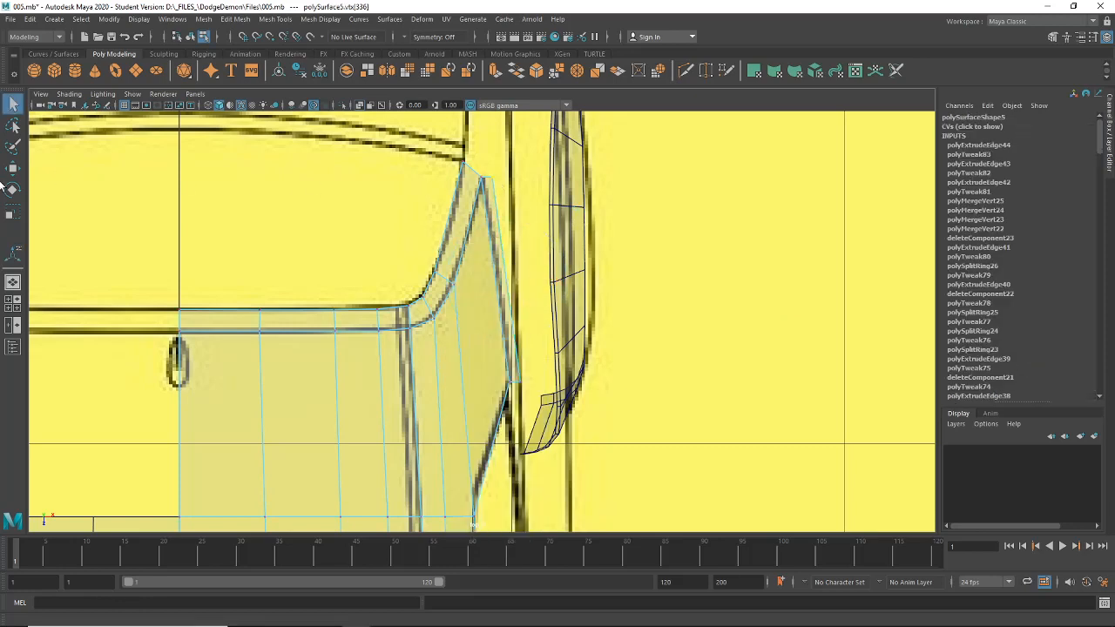
{"action": "key", "text": "w"}
{"action": "middle_click_drag", "start_coordinate": [536, 180], "coordinate": [558, 180]}
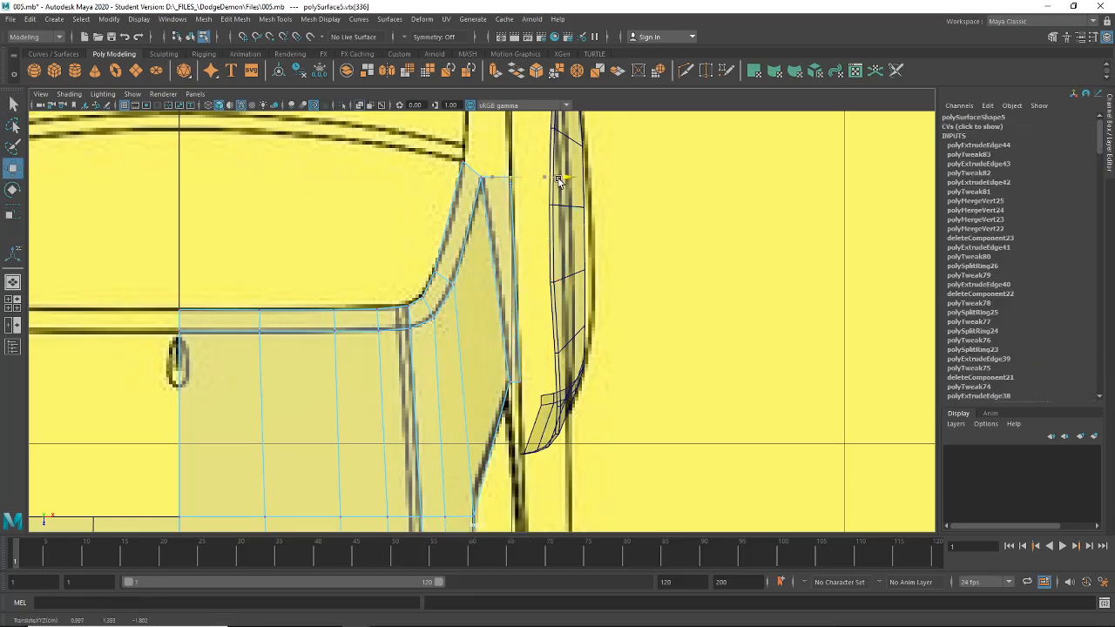
{"action": "scroll", "coordinate": [523, 336], "scroll_direction": "down", "scroll_amount": 5}
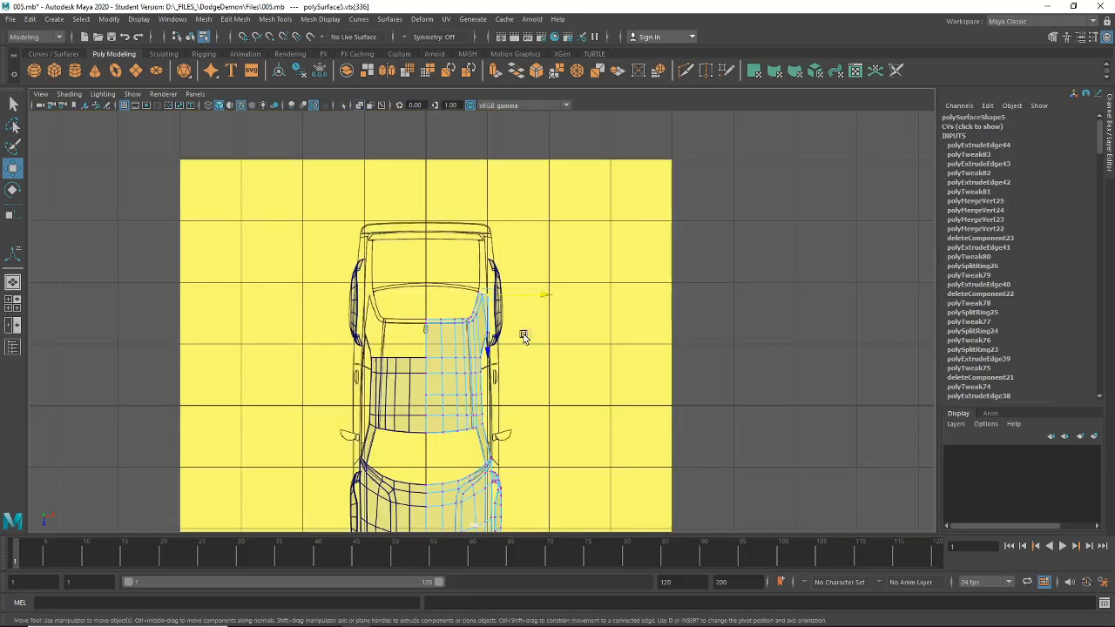
{"action": "scroll", "coordinate": [522, 331], "scroll_direction": "up", "scroll_amount": 3}
{"action": "key", "text": "space"}
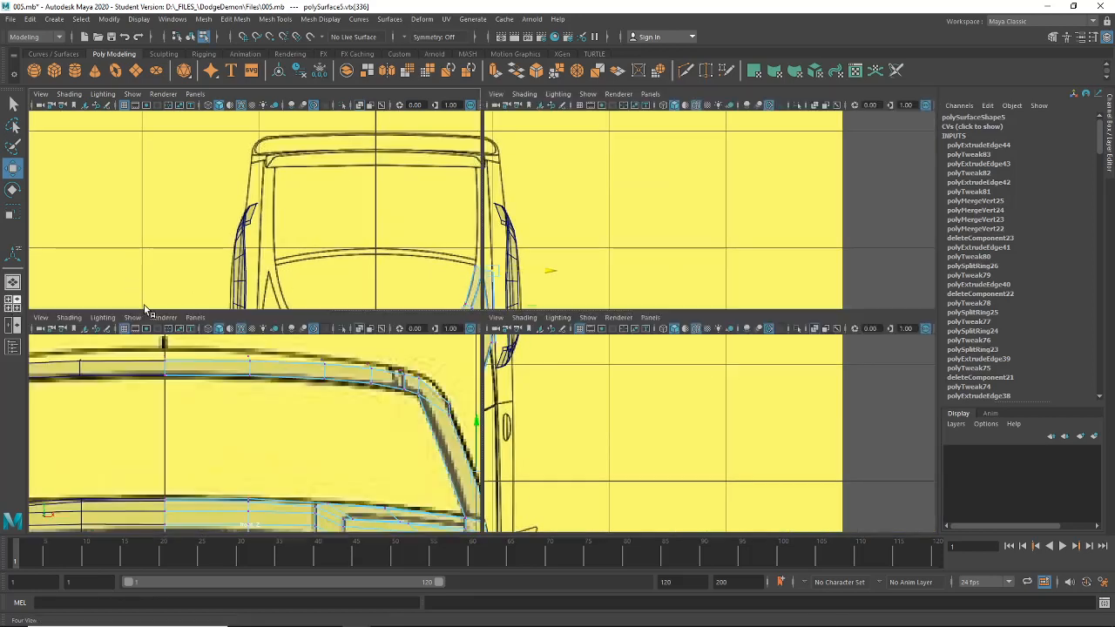
Lower the front vertex of the rear pillar's extruded outer edge slightly onto the side window's bottom line in the side view.
{"action": "scroll", "coordinate": [632, 410], "scroll_direction": "down", "scroll_amount": 5}
{"action": "scroll", "coordinate": [632, 411], "scroll_direction": "up", "scroll_amount": 3}
{"action": "scroll", "coordinate": [633, 410], "scroll_direction": "down", "scroll_amount": 3}
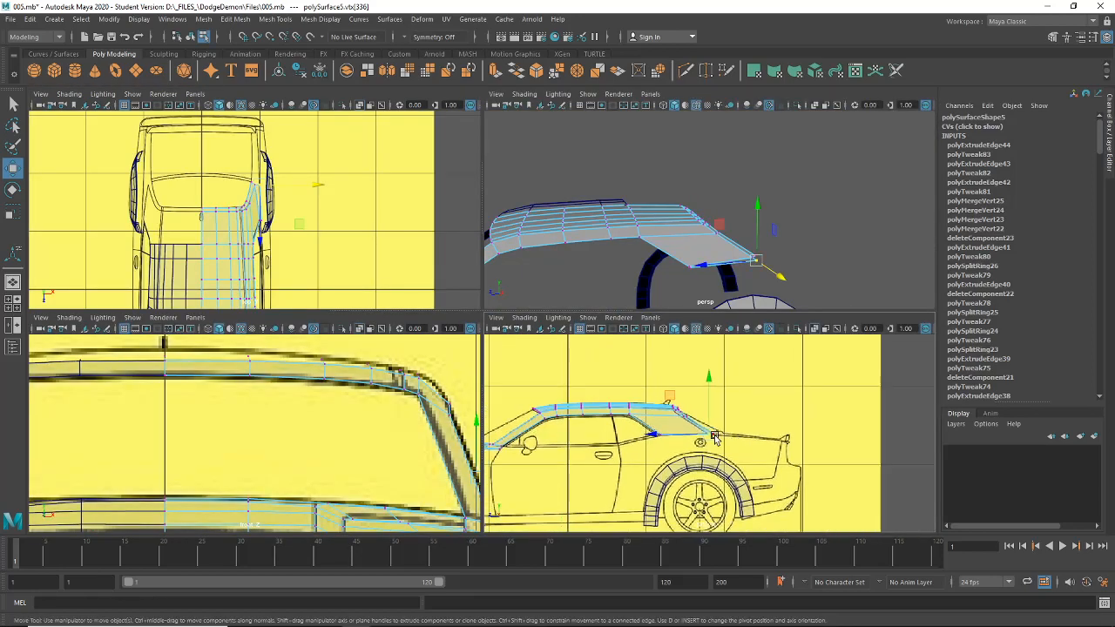
{"action": "scroll", "coordinate": [684, 432], "scroll_direction": "up", "scroll_amount": 8}
{"action": "scroll", "coordinate": [688, 432], "scroll_direction": "up", "scroll_amount": 1}
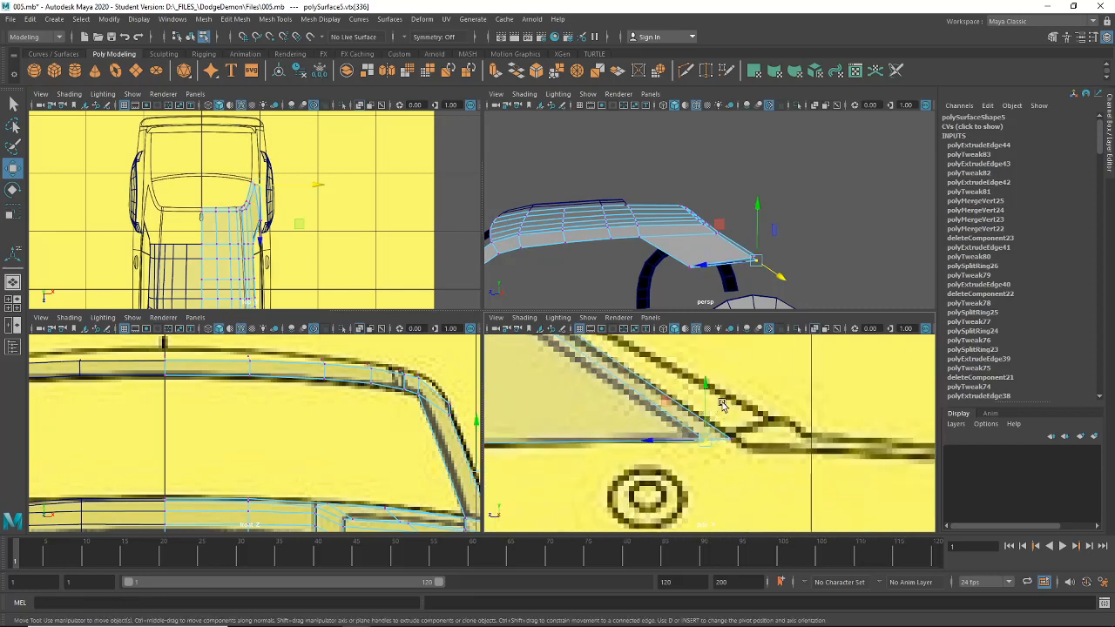
{"action": "middle_click_drag", "start_coordinate": [707, 387], "coordinate": [792, 413], "text": "alt"}
{"action": "middle_click", "coordinate": [272, 224]}
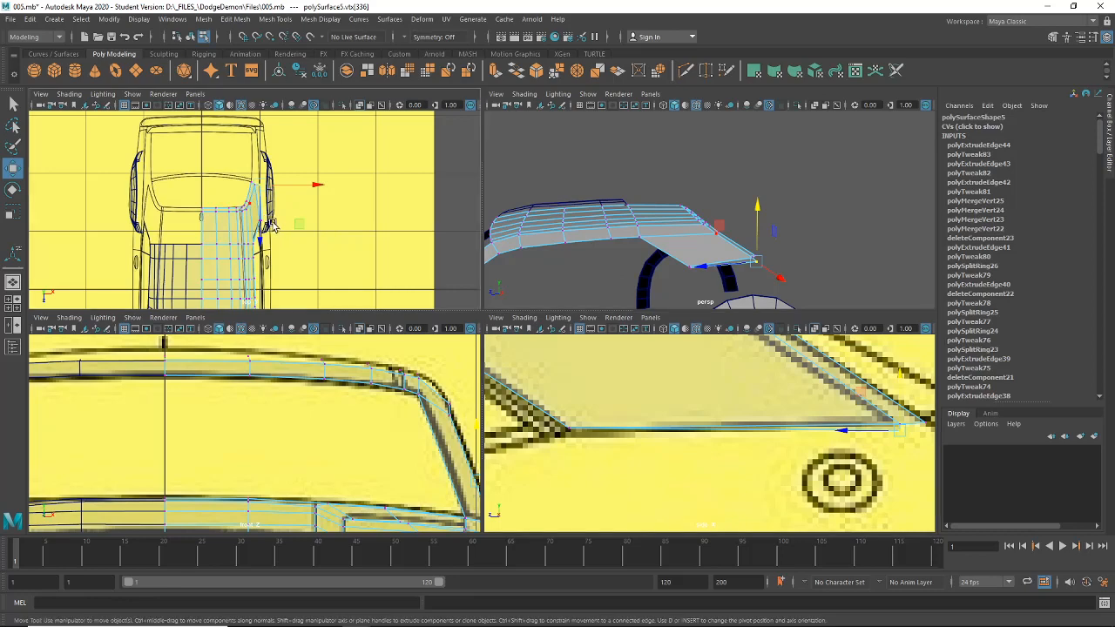
{"action": "right_click_drag", "start_coordinate": [261, 210], "coordinate": [565, 397]}
{"action": "key", "text": "ctrl+z"}
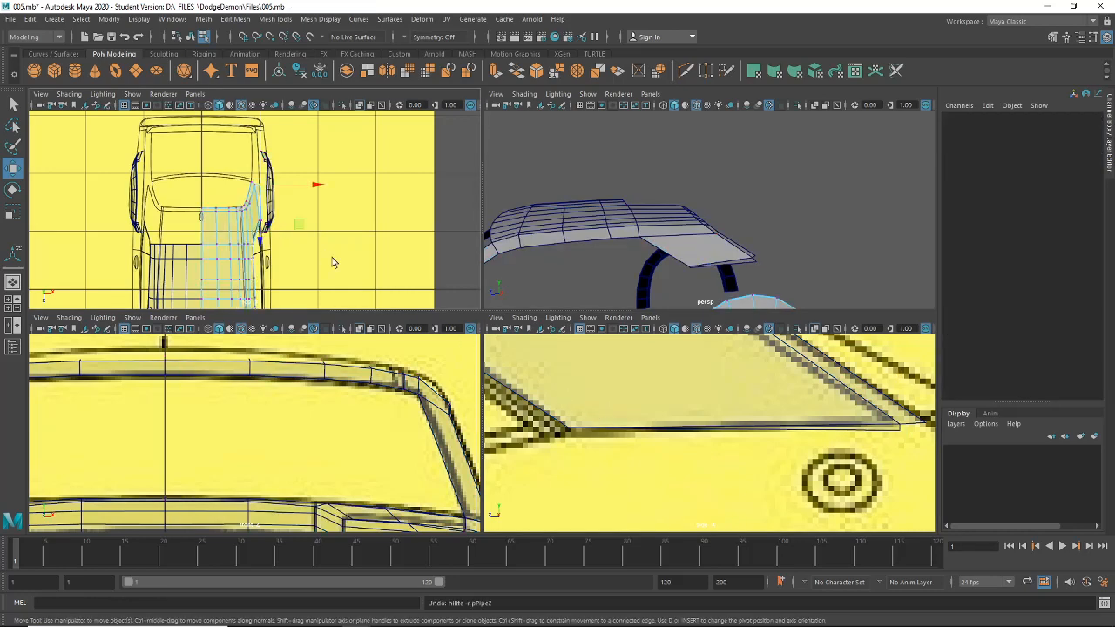
{"action": "right_click_drag", "start_coordinate": [196, 196], "coordinate": [323, 275], "text": "alt"}
{"action": "left_click", "coordinate": [294, 277]}
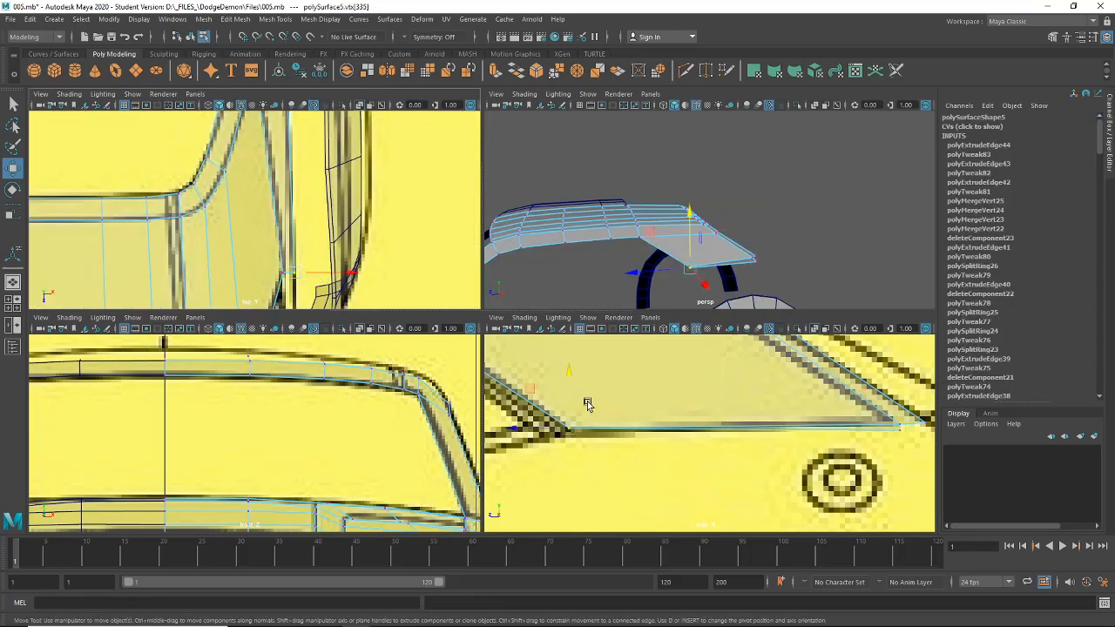
{"action": "middle_click_drag", "start_coordinate": [570, 373], "coordinate": [568, 377]}
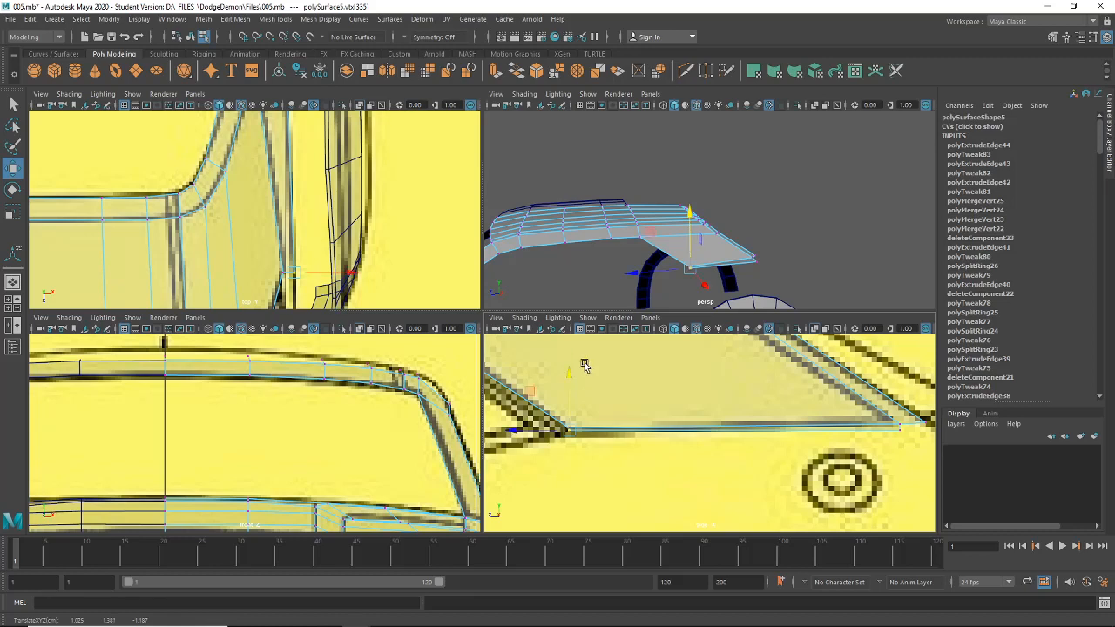
Extrude the two rear edges at the pillar's base about 0.35 units rearward and flatten them into a straight end in the top view.
{"action": "left_click_drag", "start_coordinate": [691, 277], "coordinate": [754, 275], "text": "alt"}
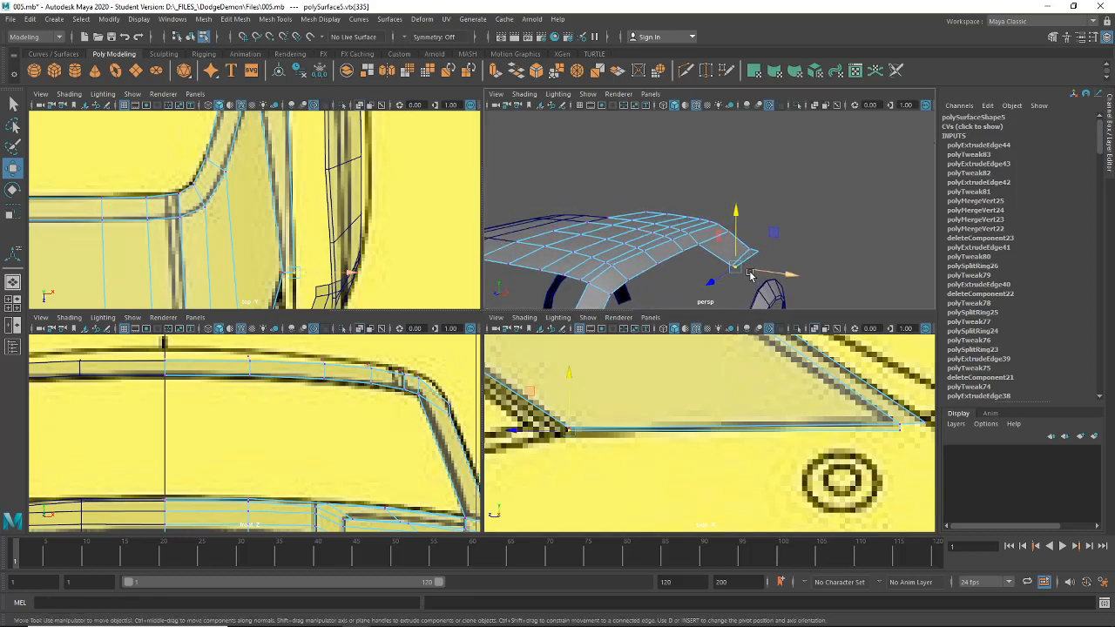
{"action": "left_click_drag", "start_coordinate": [750, 275], "coordinate": [694, 232], "text": "alt"}
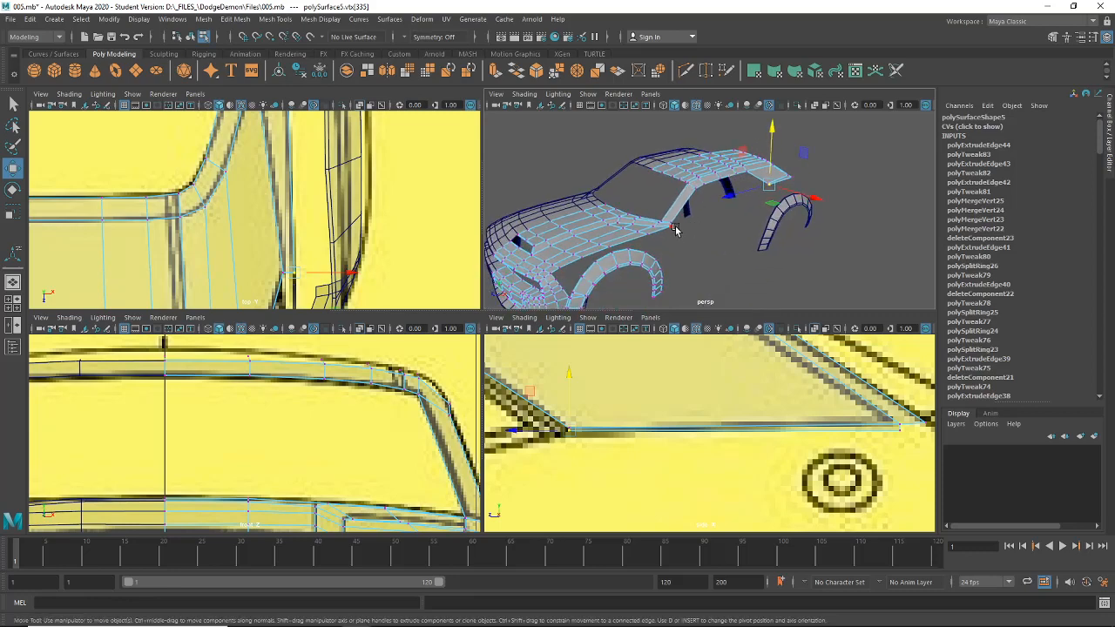
{"action": "scroll", "coordinate": [675, 229], "scroll_direction": "up", "scroll_amount": 3}
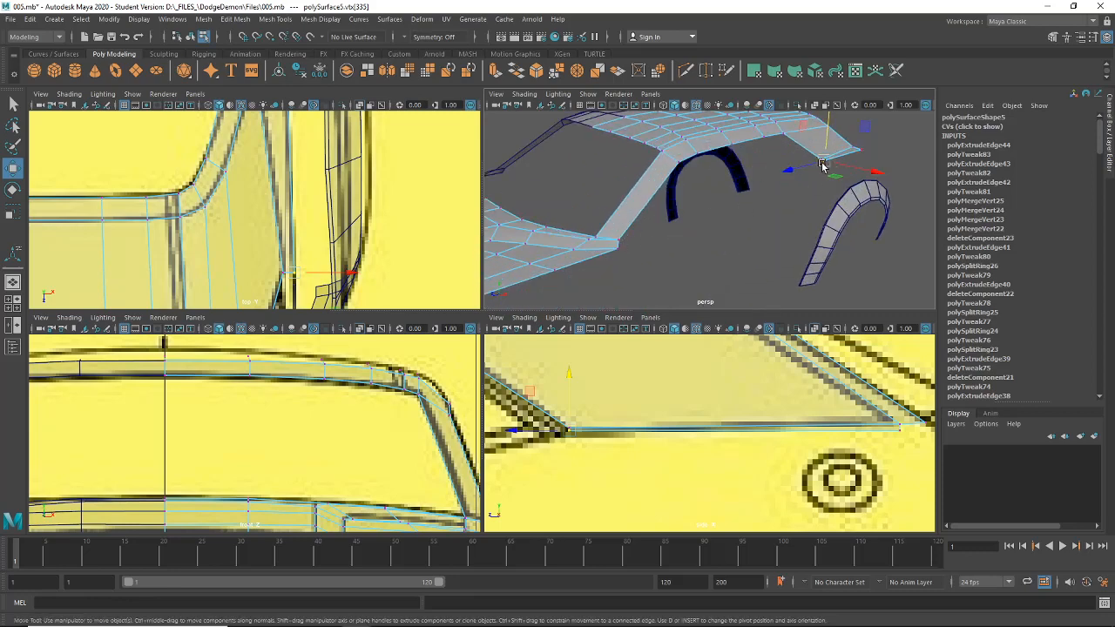
{"action": "middle_click_drag", "start_coordinate": [459, 221], "coordinate": [340, 273], "text": "alt"}
{"action": "scroll", "coordinate": [340, 273], "scroll_direction": "down", "scroll_amount": 5}
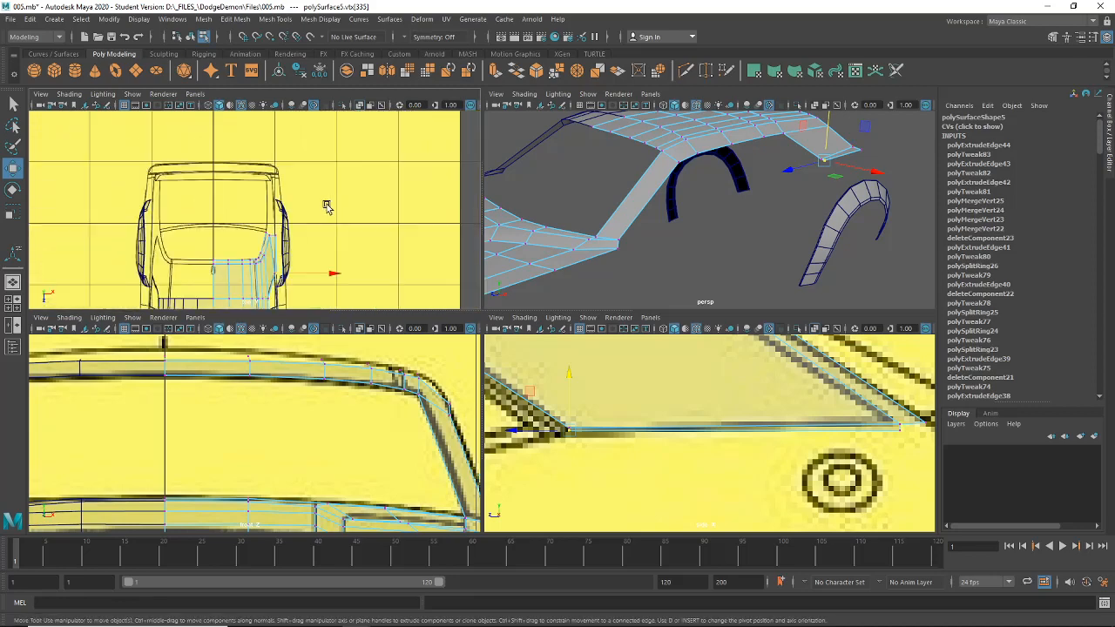
{"action": "scroll", "coordinate": [278, 175], "scroll_direction": "up", "scroll_amount": 5}
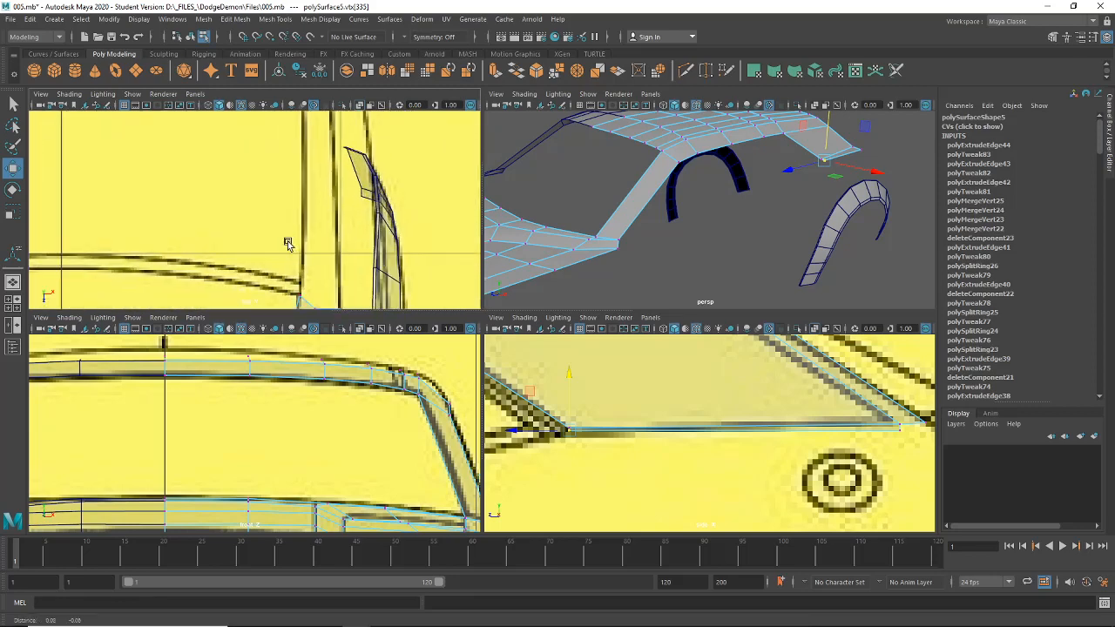
{"action": "right_click", "coordinate": [282, 238]}
{"action": "left_click", "coordinate": [280, 208]}
{"action": "left_click", "coordinate": [303, 235]}
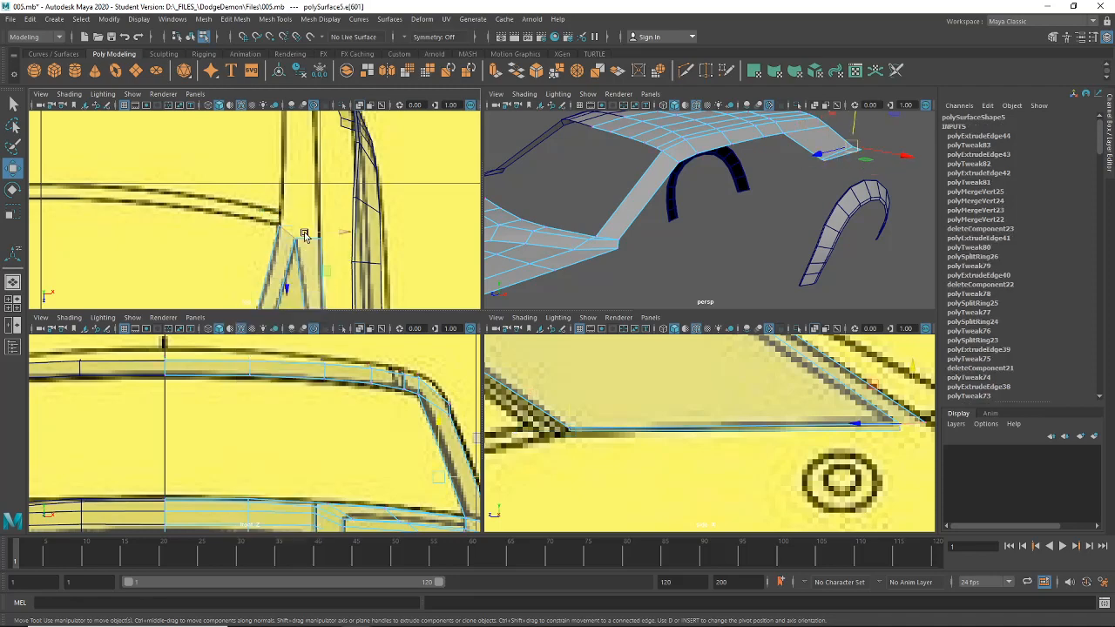
{"action": "left_click", "coordinate": [309, 241], "text": "shift"}
{"action": "key", "text": "ctrl+e"}
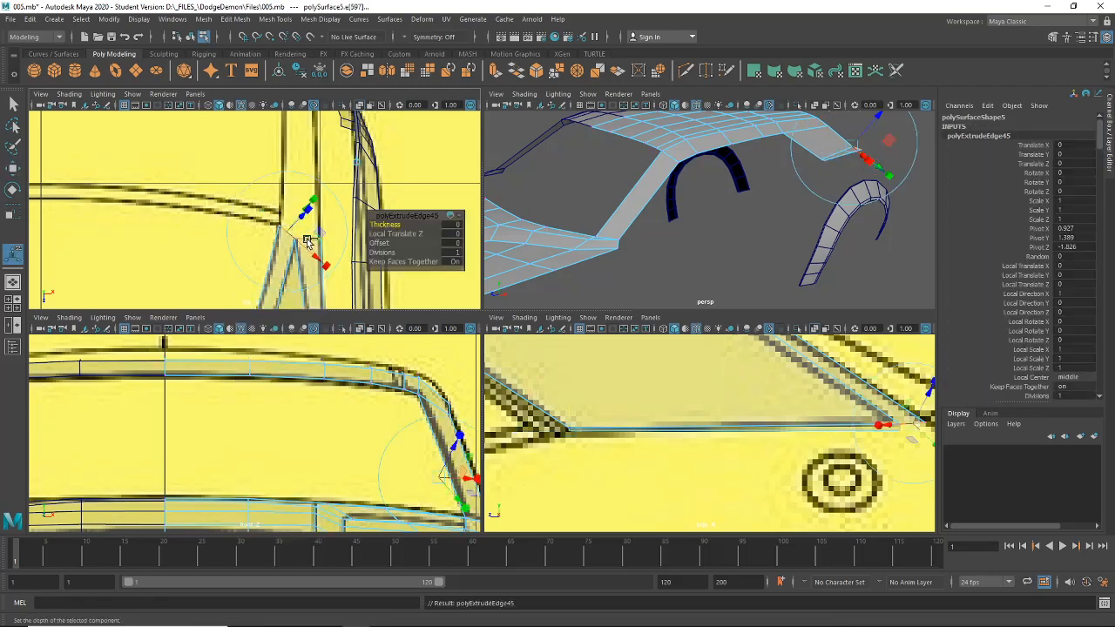
{"action": "left_click_drag", "start_coordinate": [315, 233], "coordinate": [334, 217]}
Lower the extruded end about 0.014 units in the side view and extend it to about 0.472 units rearward along the blueprint.
{"action": "middle_click_drag", "start_coordinate": [742, 186], "coordinate": [615, 241], "text": "alt"}
{"action": "middle_click_drag", "start_coordinate": [925, 416], "coordinate": [541, 389], "text": "alt"}
{"action": "left_click_drag", "start_coordinate": [718, 356], "coordinate": [722, 367]}
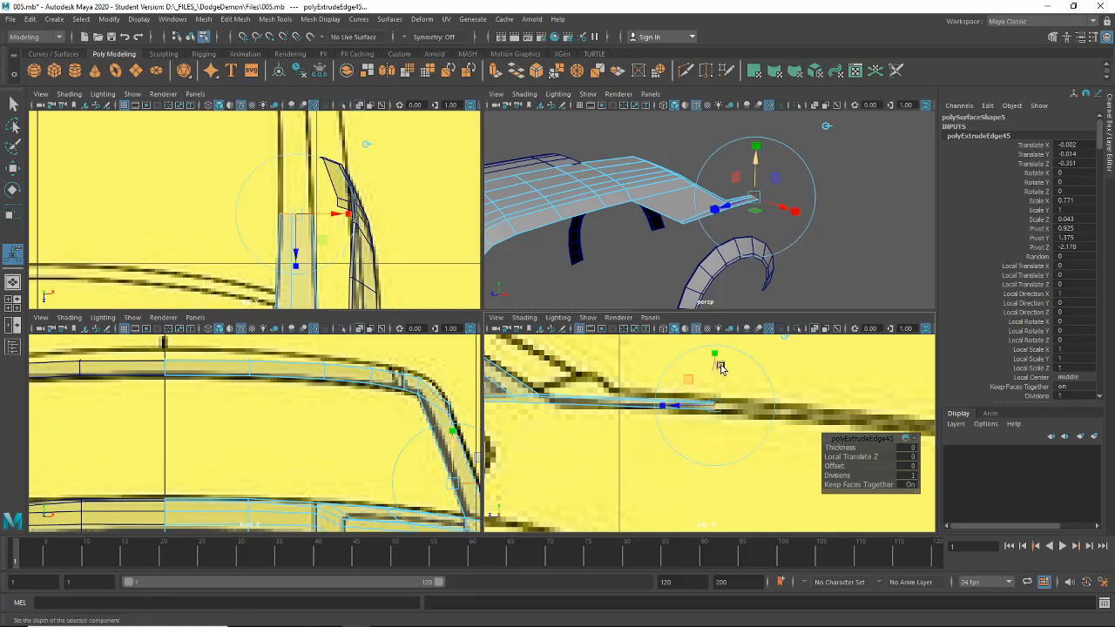
{"action": "scroll", "coordinate": [365, 214], "scroll_direction": "down", "scroll_amount": 5}
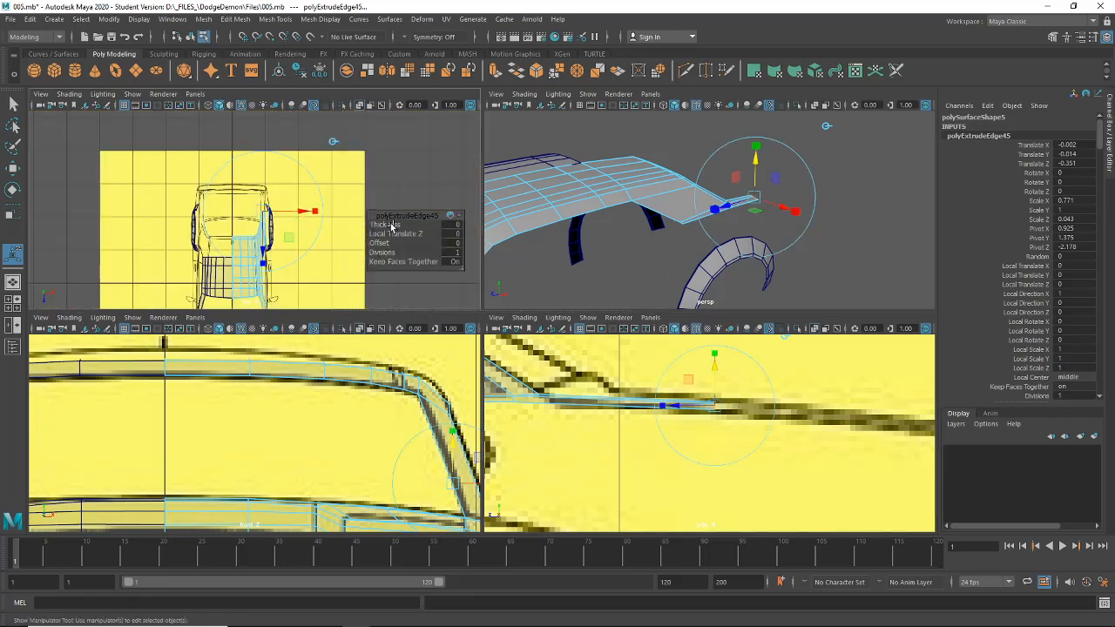
{"action": "scroll", "coordinate": [311, 212], "scroll_direction": "up", "scroll_amount": 5}
{"action": "left_click_drag", "start_coordinate": [288, 254], "coordinate": [284, 226]}
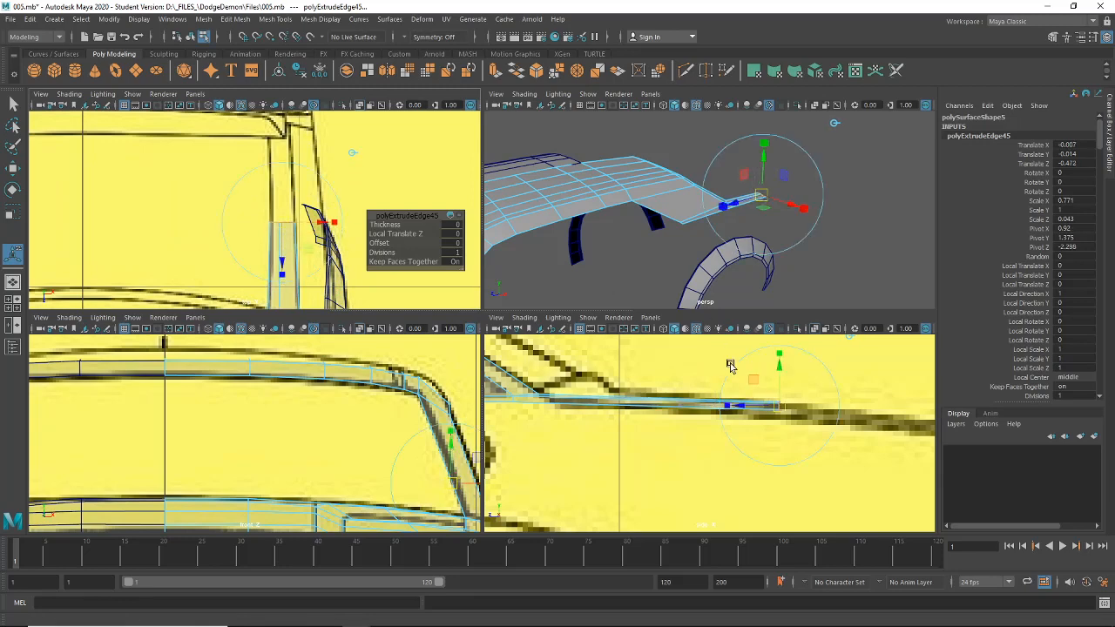
Bring the extruded end's vertical offset to about -0.026 units so it sits on the rear deck line in the side view.
{"action": "scroll", "coordinate": [729, 366], "scroll_direction": "down", "scroll_amount": 8}
{"action": "scroll", "coordinate": [702, 384], "scroll_direction": "up", "scroll_amount": 3}
{"action": "scroll", "coordinate": [689, 398], "scroll_direction": "down", "scroll_amount": 3}
{"action": "scroll", "coordinate": [651, 397], "scroll_direction": "up", "scroll_amount": 6}
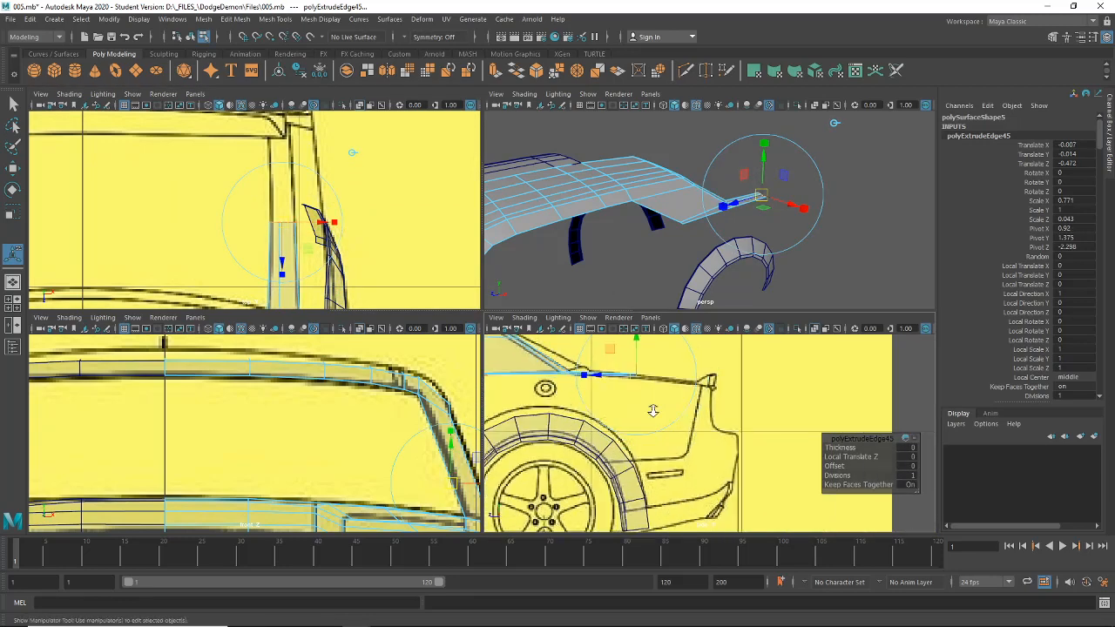
{"action": "scroll", "coordinate": [626, 370], "scroll_direction": "down", "scroll_amount": 2}
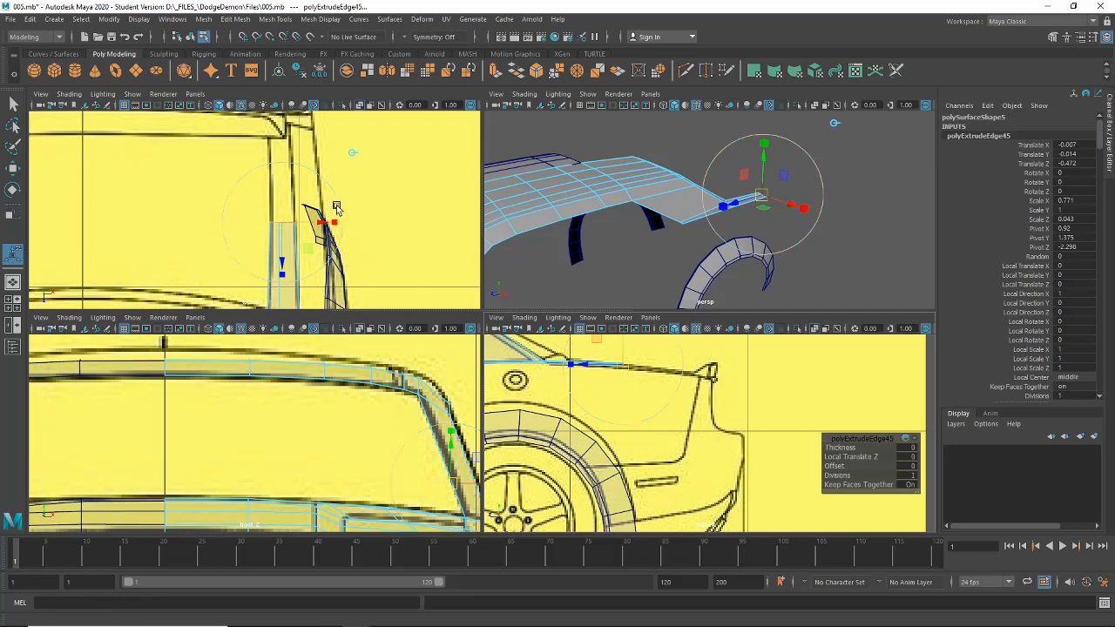
{"action": "scroll", "coordinate": [656, 406], "scroll_direction": "up", "scroll_amount": 3}
{"action": "left_click_drag", "start_coordinate": [649, 349], "coordinate": [648, 355]}
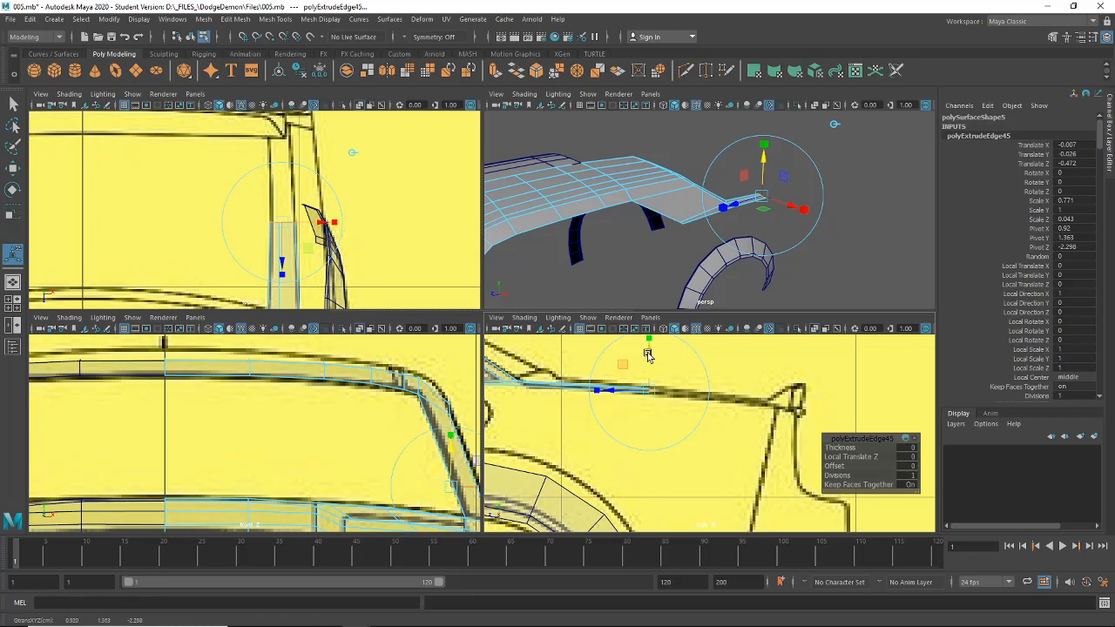
Extrude the strip's rear edges back to the spoiler and lower the new end about 0.047 units onto the deck line.
{"action": "key", "text": "ctrl+e"}
{"action": "middle_click_drag", "start_coordinate": [352, 166], "coordinate": [371, 212], "text": "alt"}
{"action": "left_click", "coordinate": [371, 198]}
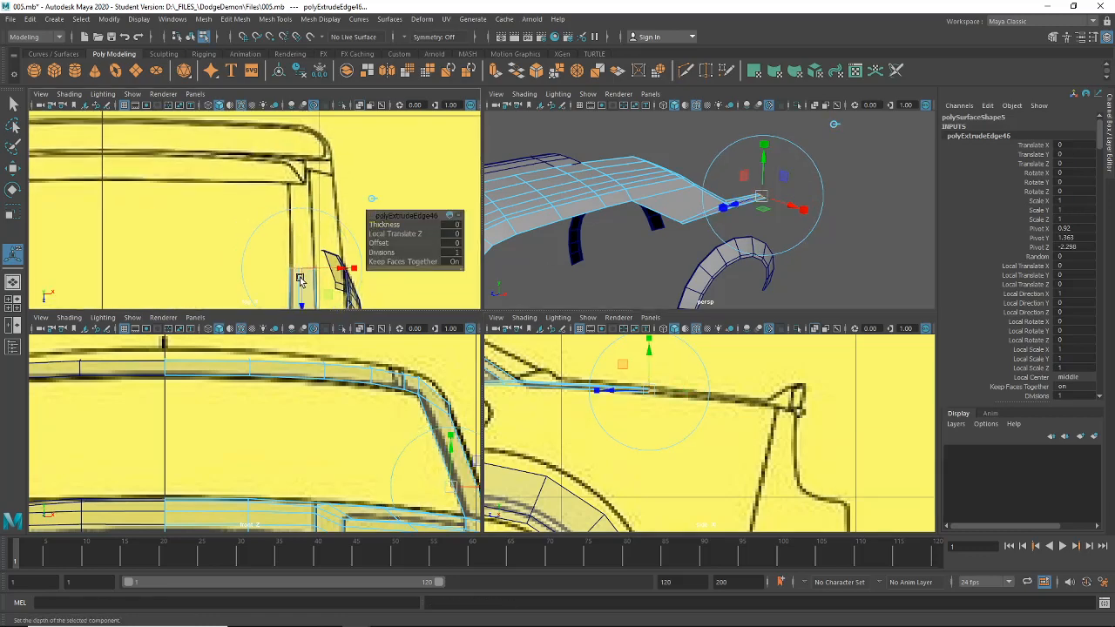
{"action": "left_click_drag", "start_coordinate": [299, 279], "coordinate": [305, 201]}
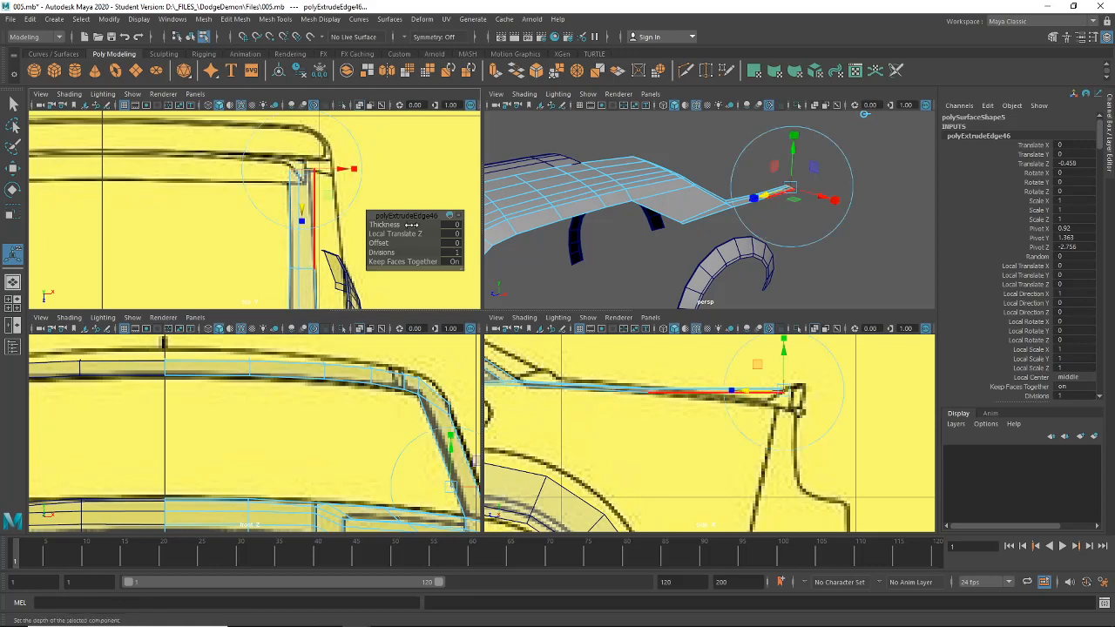
{"action": "scroll", "coordinate": [701, 370], "scroll_direction": "up", "scroll_amount": 5}
{"action": "left_click_drag", "start_coordinate": [696, 370], "coordinate": [697, 405]}
{"action": "middle_click_drag", "start_coordinate": [694, 401], "coordinate": [802, 390], "text": "alt"}
{"action": "left_click_drag", "start_coordinate": [802, 390], "coordinate": [803, 387]}
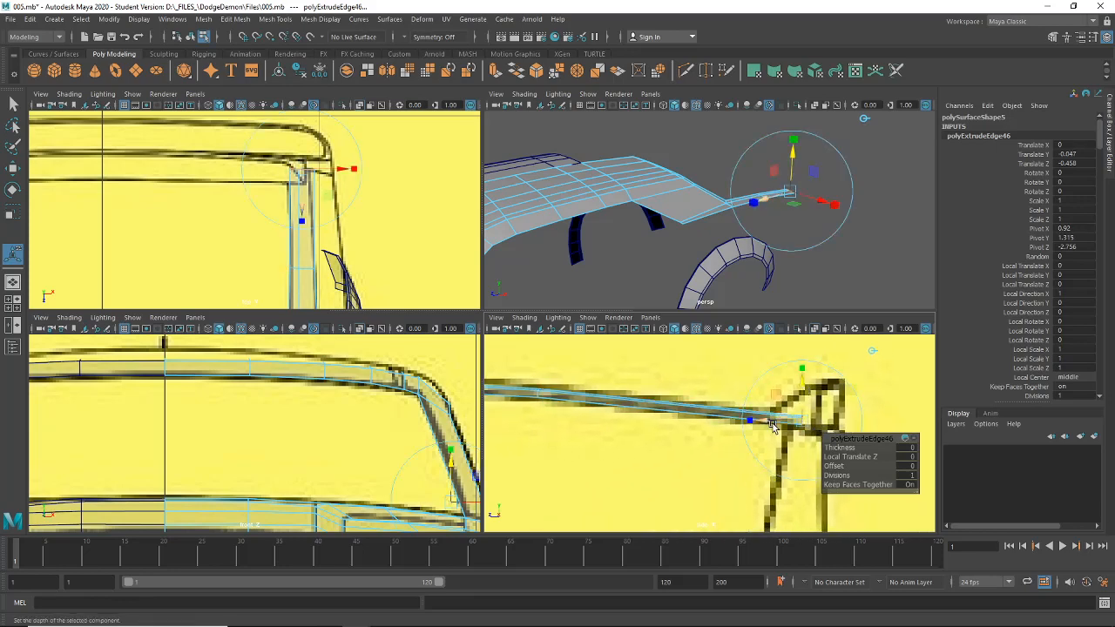
{"action": "left_click_drag", "start_coordinate": [772, 424], "coordinate": [762, 424]}
Lower the strip's middle row of vertices slightly in the side view to follow the deck line, and check the shape in perspective.
{"action": "middle_click_drag", "start_coordinate": [632, 424], "coordinate": [732, 428], "text": "alt"}
{"action": "right_click_drag", "start_coordinate": [659, 399], "coordinate": [604, 295]}
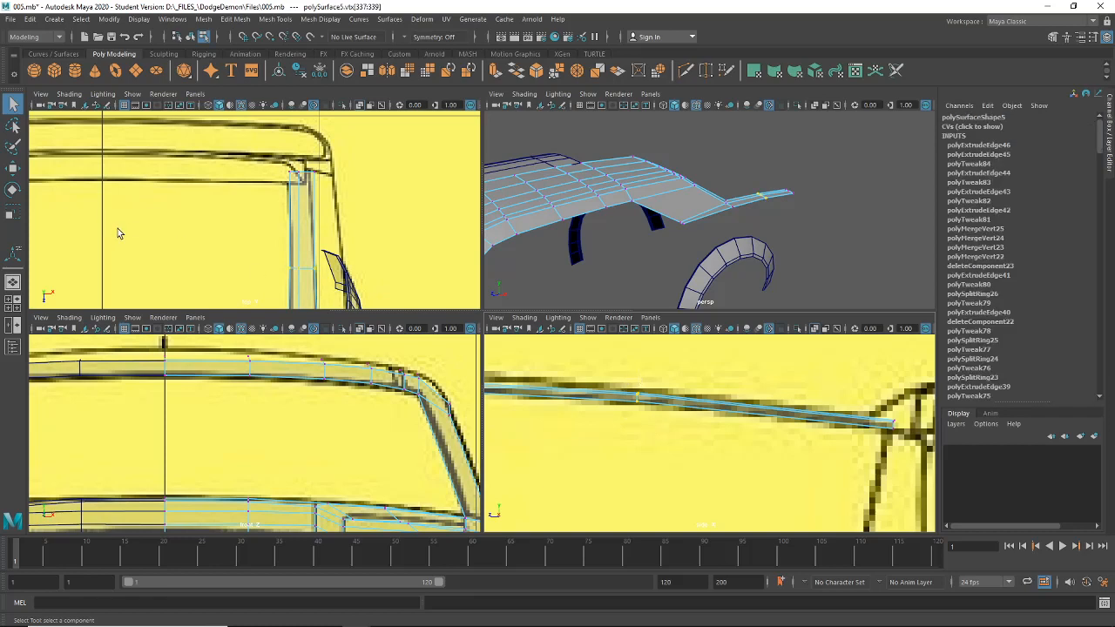
{"action": "key", "text": "w"}
{"action": "left_click_drag", "start_coordinate": [639, 347], "coordinate": [630, 354]}
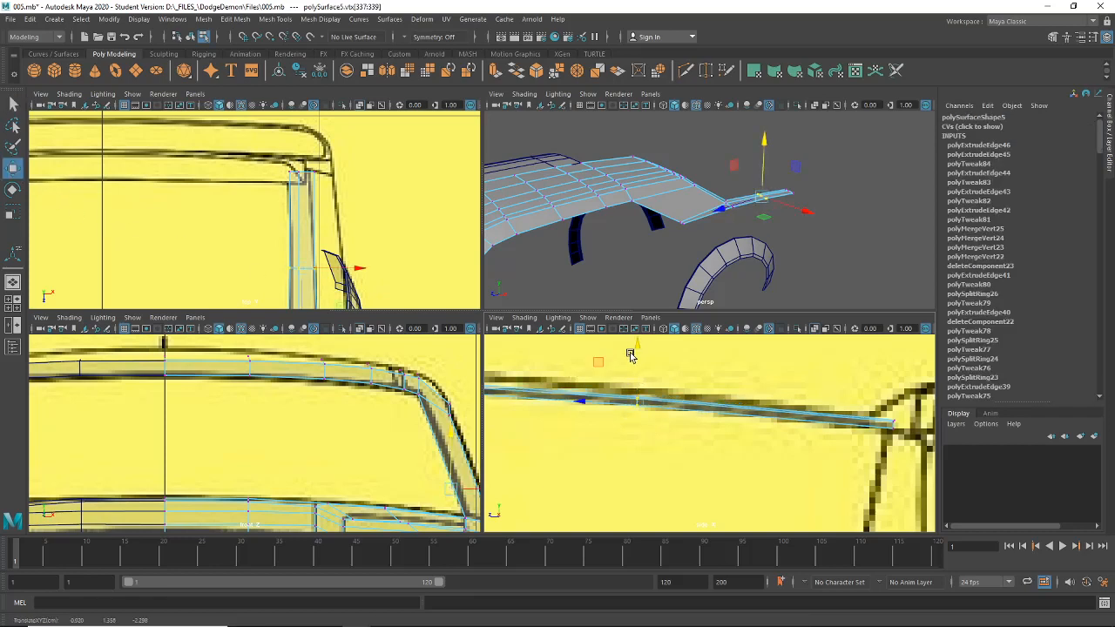
{"action": "left_click_drag", "start_coordinate": [680, 249], "coordinate": [557, 253], "text": "alt"}
{"action": "right_click_drag", "start_coordinate": [697, 240], "coordinate": [569, 254], "text": "alt"}
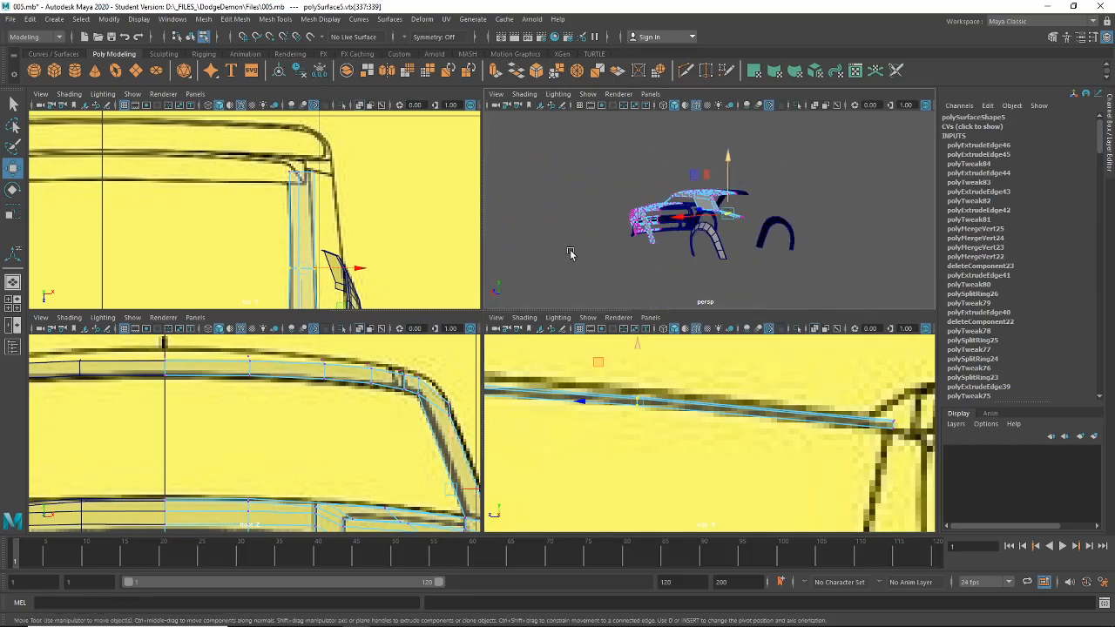
{"action": "left_click_drag", "start_coordinate": [570, 254], "coordinate": [747, 277], "text": "alt"}
{"action": "scroll", "coordinate": [749, 261], "scroll_direction": "up", "scroll_amount": 5}
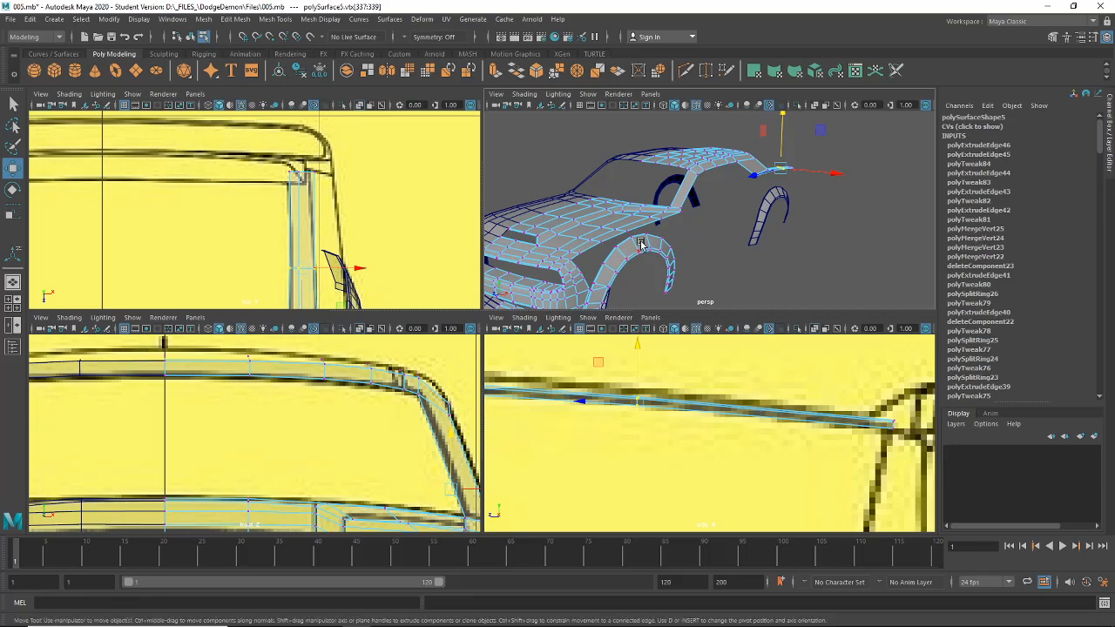
Shift the strip's inner and middle end vertices slightly rearward and its outer end vertex inward onto the blueprint in the top view.
{"action": "key", "text": "space"}
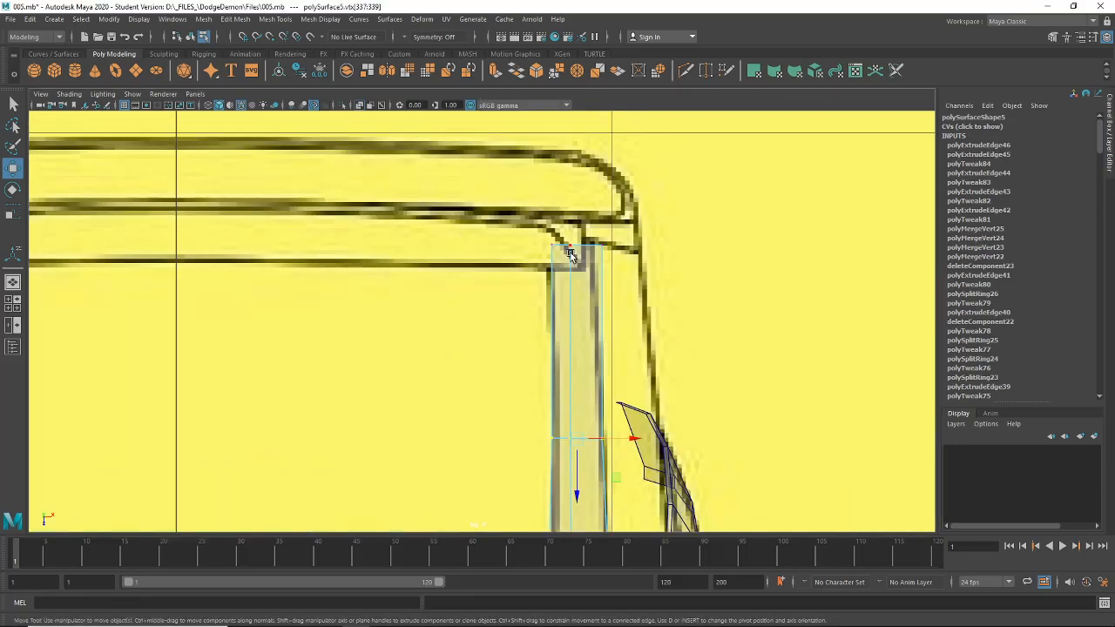
{"action": "left_click", "coordinate": [564, 248]}
{"action": "left_click_drag", "start_coordinate": [553, 296], "coordinate": [571, 282]}
{"action": "left_click", "coordinate": [574, 249]}
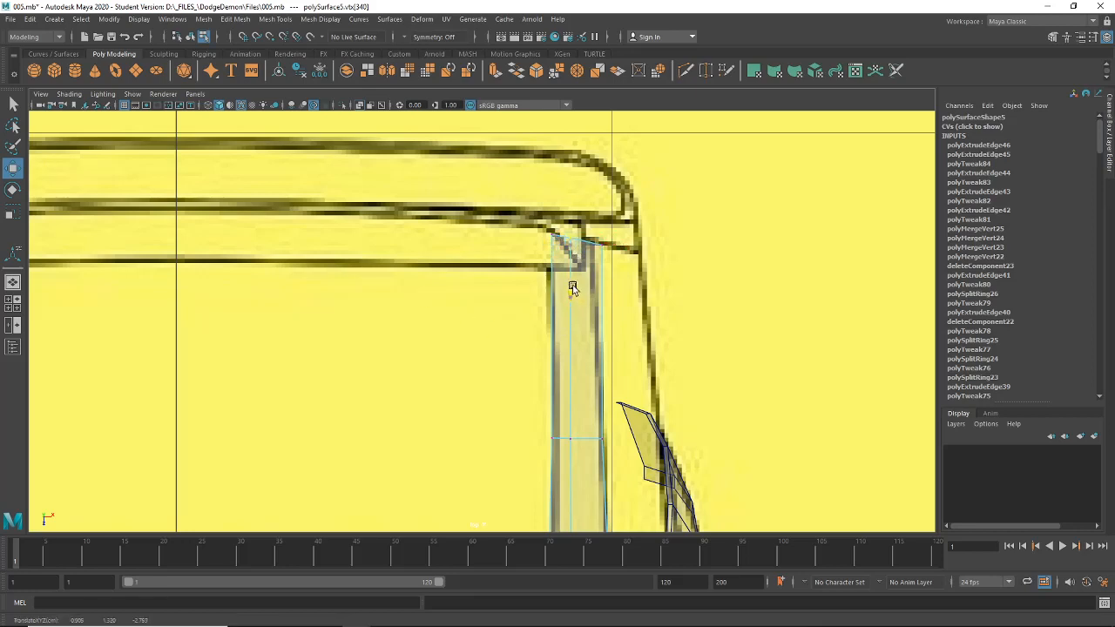
{"action": "left_click", "coordinate": [649, 249]}
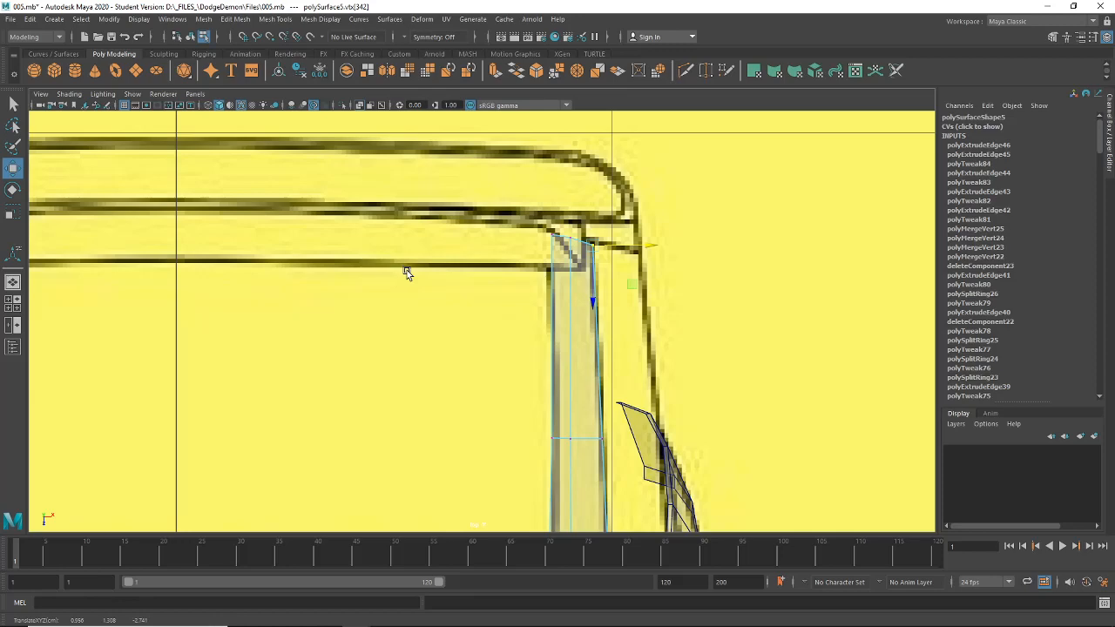
{"action": "scroll", "coordinate": [406, 273], "scroll_direction": "down", "scroll_amount": 3}
{"action": "left_click", "coordinate": [13, 283]}
{"action": "left_click_drag", "start_coordinate": [423, 334], "coordinate": [556, 377], "text": "alt"}
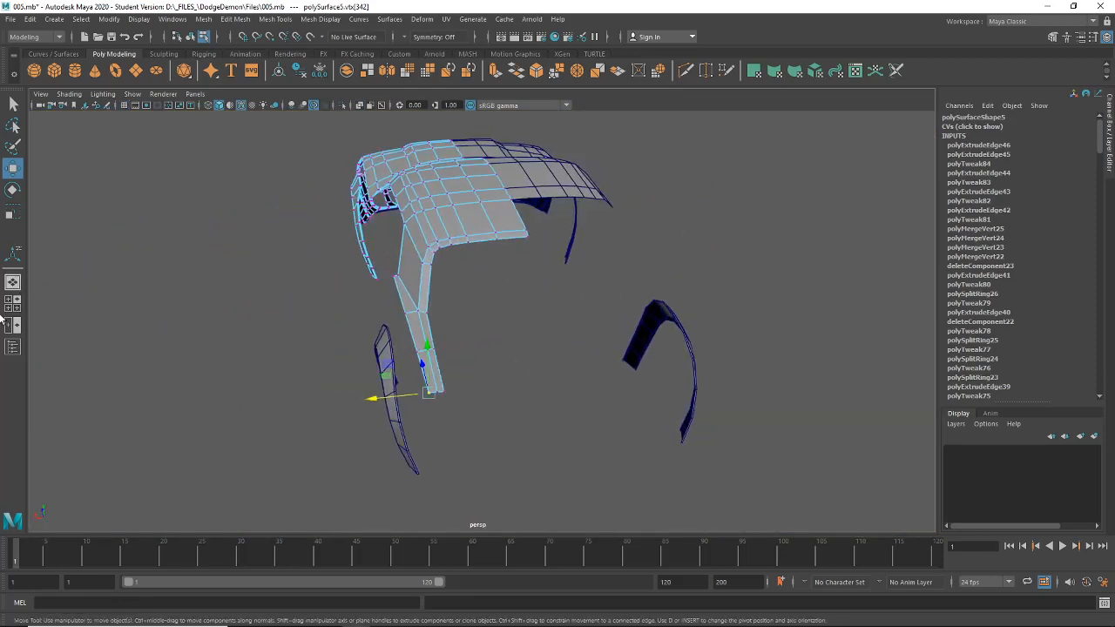
Extrude the deck strip's inner edges inward to the car's centreline in the top view, with Translate X -0.857 and Scale X -0.002.
{"action": "left_click", "coordinate": [12, 303]}
{"action": "scroll", "coordinate": [363, 248], "scroll_direction": "down", "scroll_amount": 3}
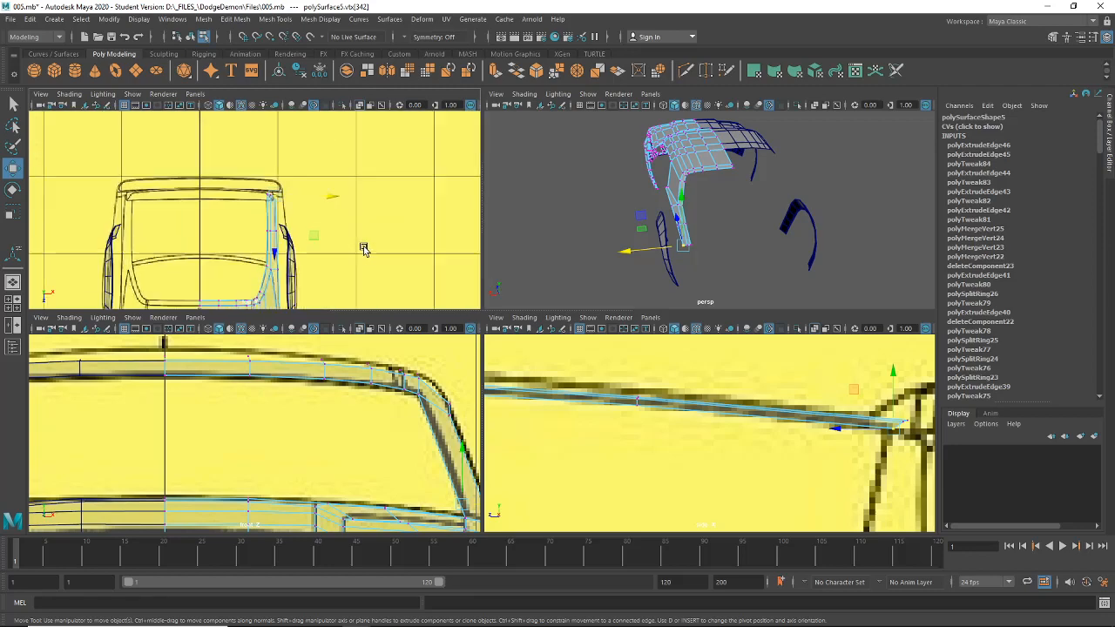
{"action": "scroll", "coordinate": [309, 215], "scroll_direction": "down", "scroll_amount": 2}
{"action": "scroll", "coordinate": [278, 216], "scroll_direction": "up", "scroll_amount": 2}
{"action": "right_click_drag", "start_coordinate": [280, 214], "coordinate": [279, 182]}
{"action": "left_click", "coordinate": [272, 205]}
{"action": "left_click", "coordinate": [275, 289]}
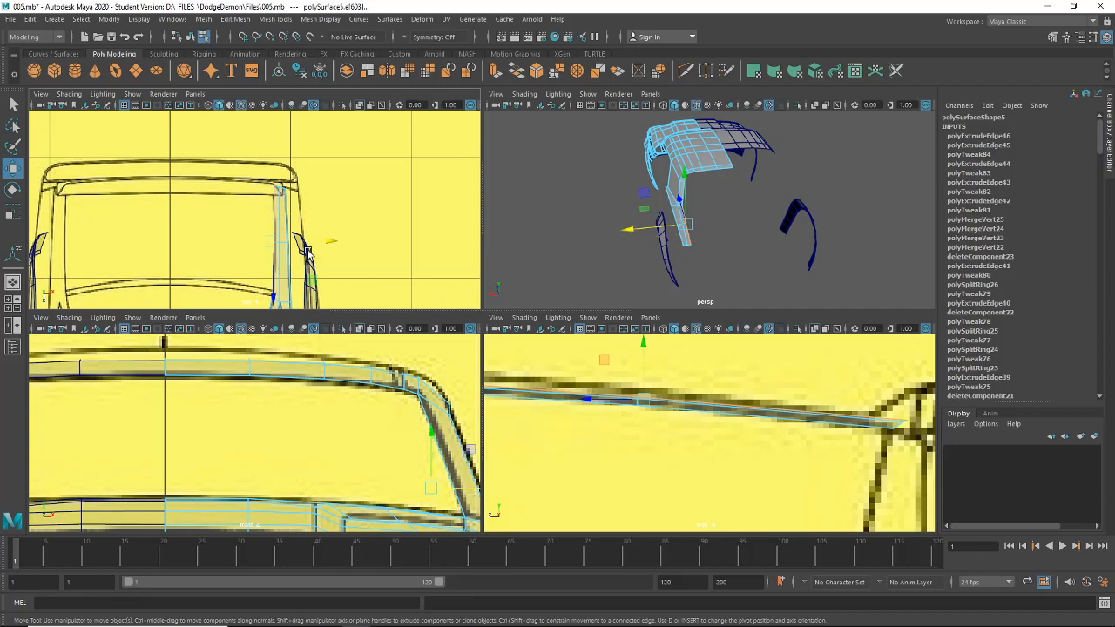
{"action": "scroll", "coordinate": [303, 249], "scroll_direction": "up", "scroll_amount": 5}
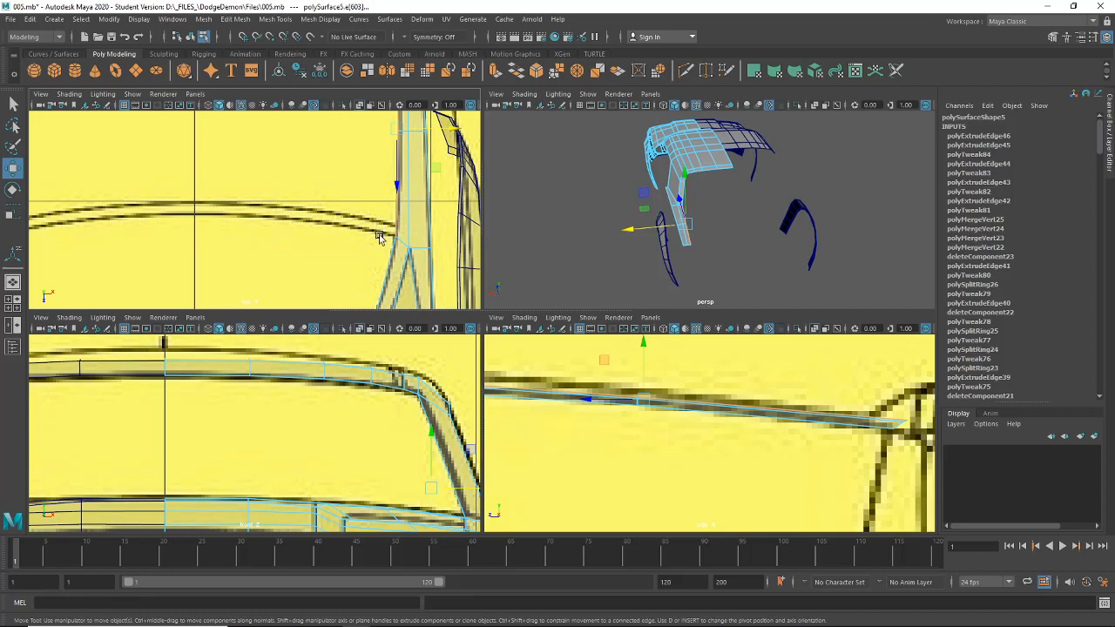
{"action": "middle_click_drag", "start_coordinate": [386, 239], "coordinate": [395, 212], "text": "alt"}
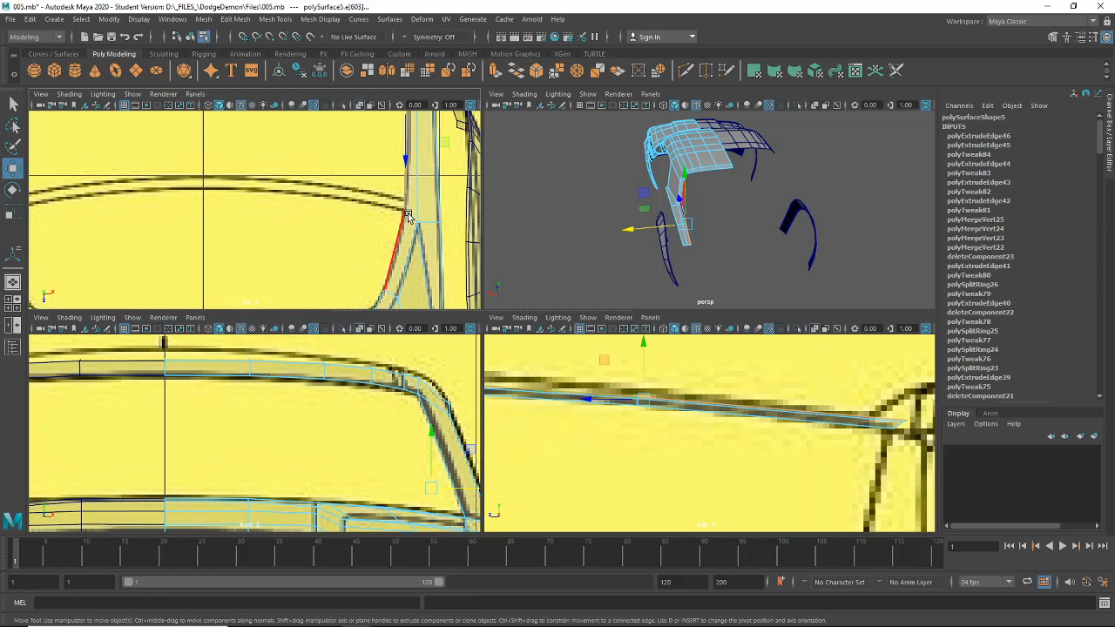
{"action": "left_click", "coordinate": [400, 202]}
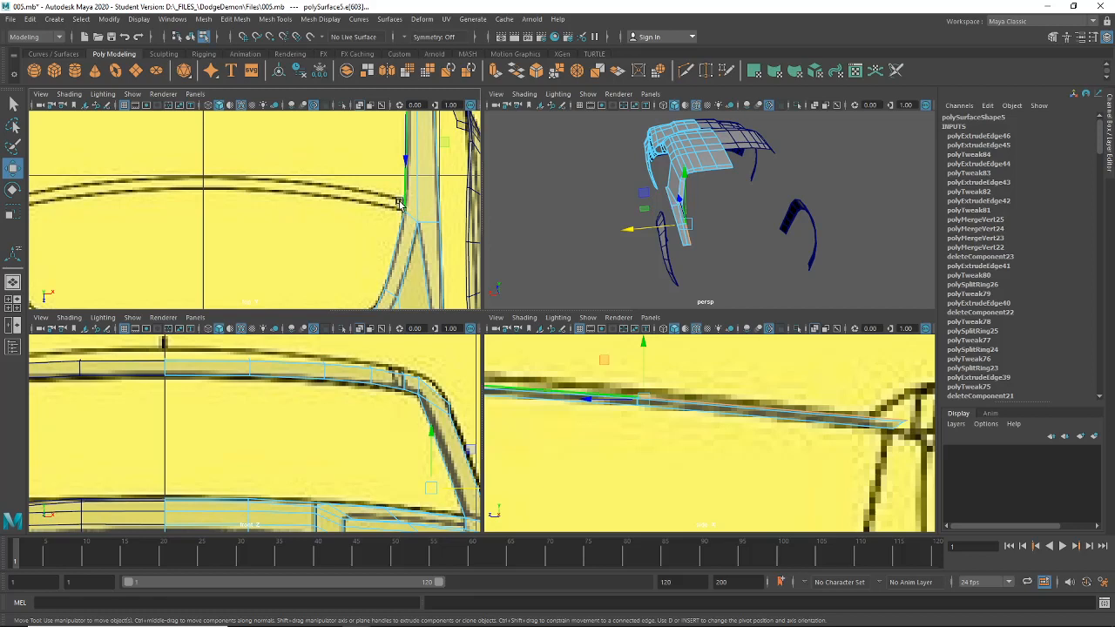
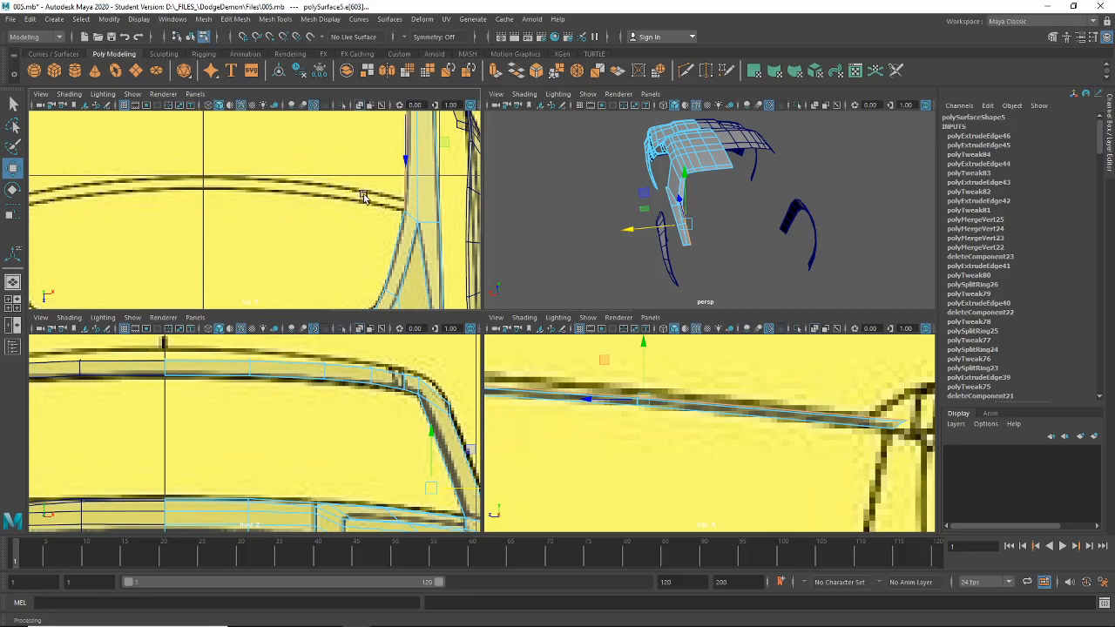
{"action": "middle_click_drag", "start_coordinate": [364, 196], "coordinate": [374, 252], "text": "alt"}
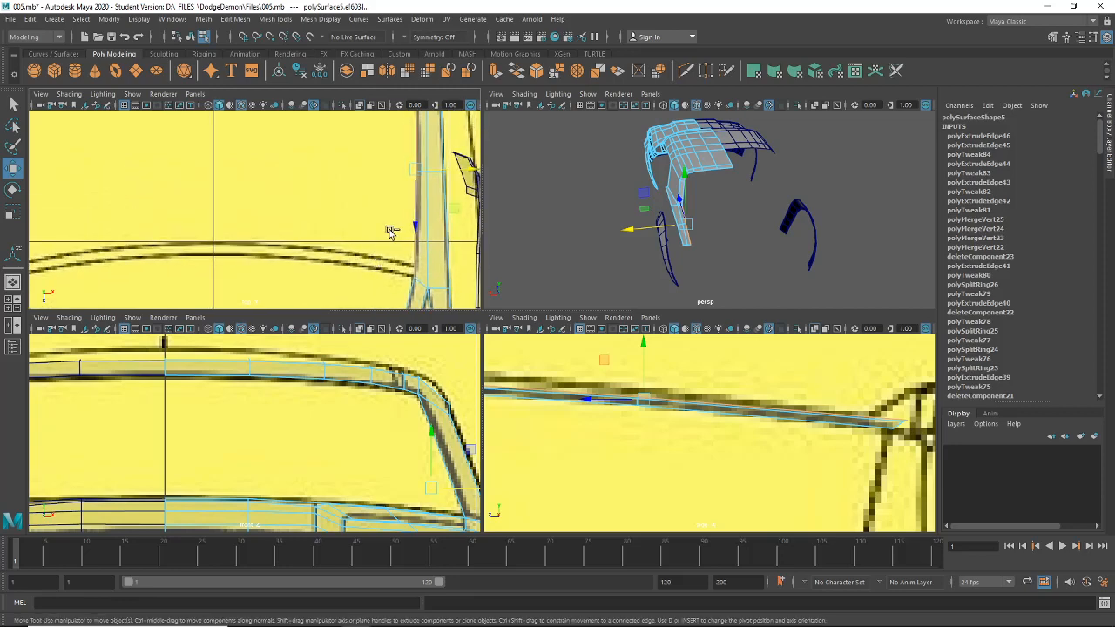
{"action": "key", "text": "ctrl+e"}
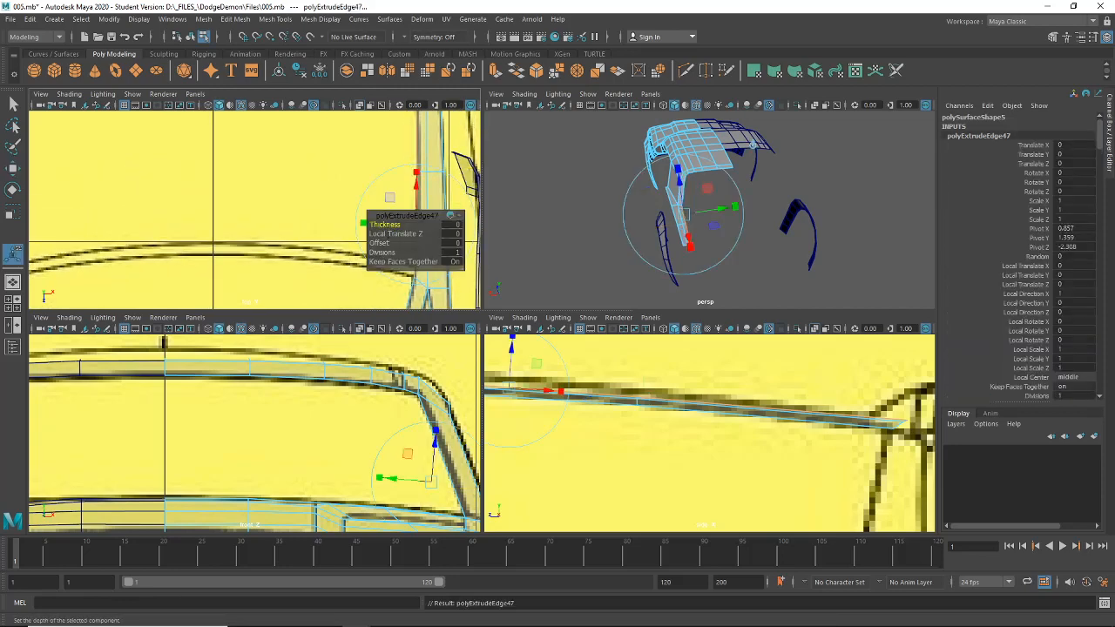
{"action": "left_click_drag", "start_coordinate": [836, 209], "coordinate": [797, 213], "text": "alt"}
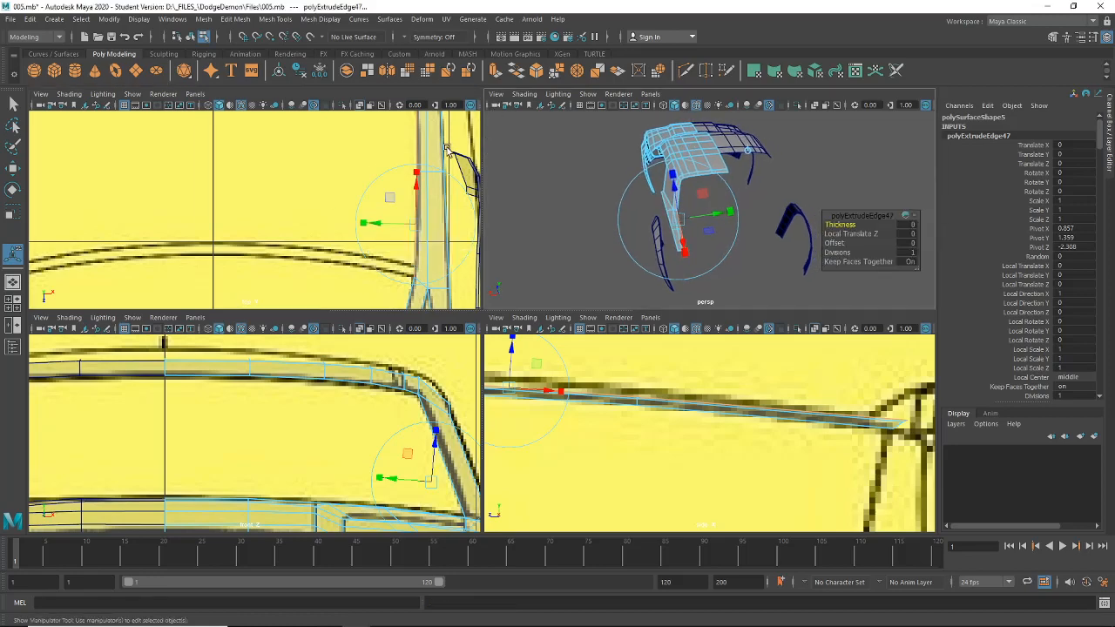
{"action": "middle_click_drag", "start_coordinate": [479, 154], "coordinate": [458, 170], "text": "alt"}
{"action": "left_click", "coordinate": [457, 169]}
{"action": "middle_click_drag", "start_coordinate": [389, 167], "coordinate": [341, 158], "text": "alt"}
{"action": "left_click_drag", "start_coordinate": [376, 177], "coordinate": [176, 183]}
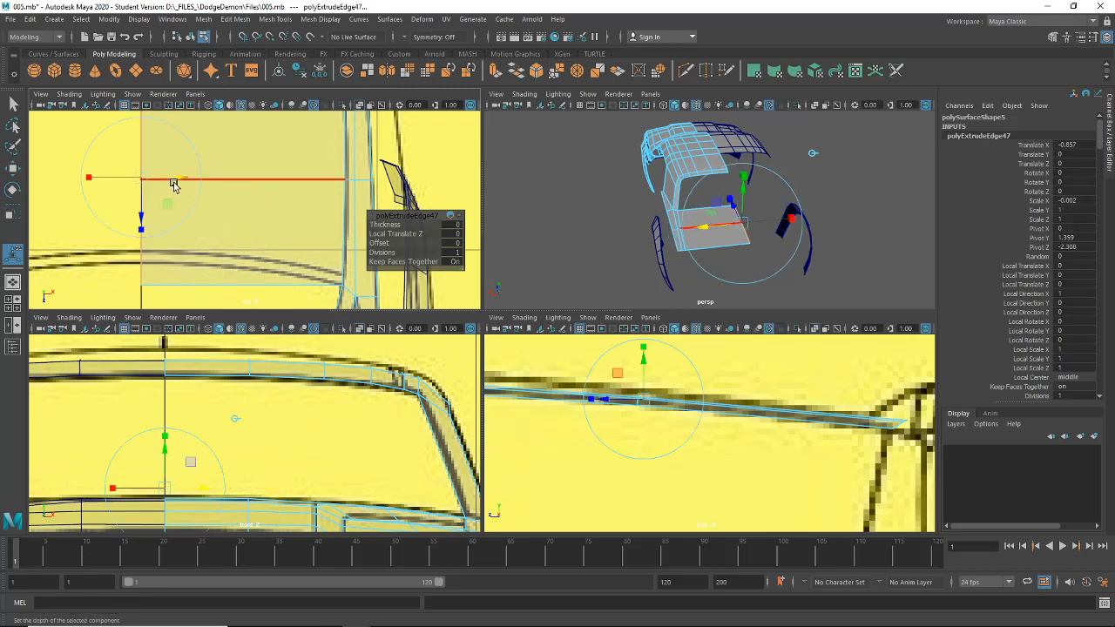
Shift the extruded centreline edges rearward to a Translate Z of -0.026 to match the deck blueprint near the spoiler.
{"action": "scroll", "coordinate": [224, 195], "scroll_direction": "down", "scroll_amount": 5}
{"action": "middle_click_drag", "start_coordinate": [229, 200], "coordinate": [254, 182], "text": "alt"}
{"action": "scroll", "coordinate": [274, 228], "scroll_direction": "up", "scroll_amount": 5}
{"action": "left_click_drag", "start_coordinate": [269, 261], "coordinate": [263, 259]}
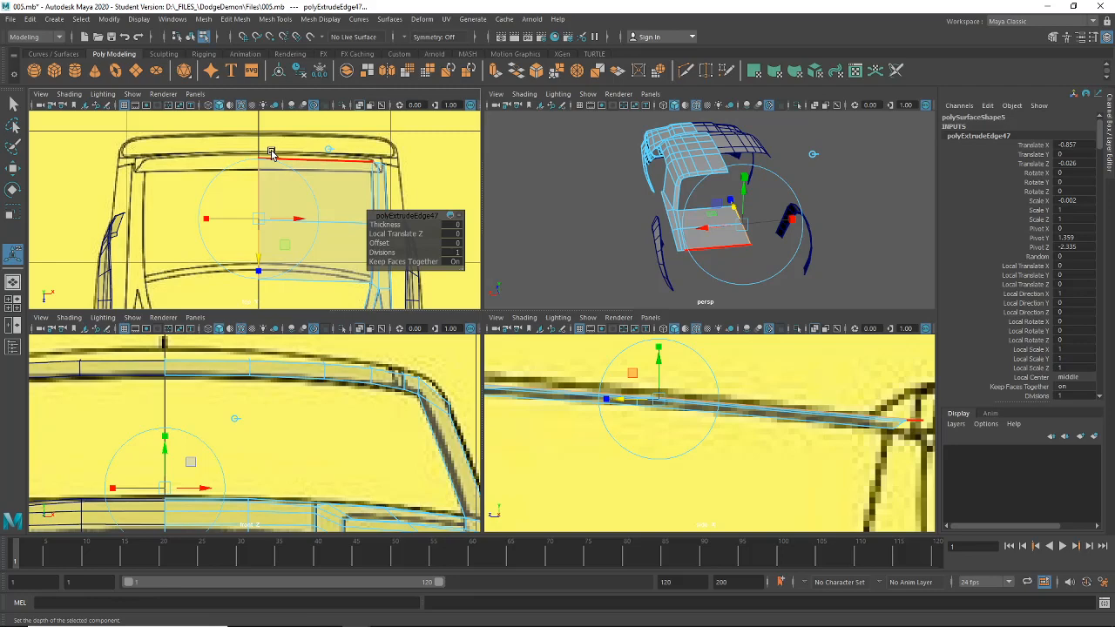
{"action": "scroll", "coordinate": [288, 181], "scroll_direction": "up", "scroll_amount": 2}
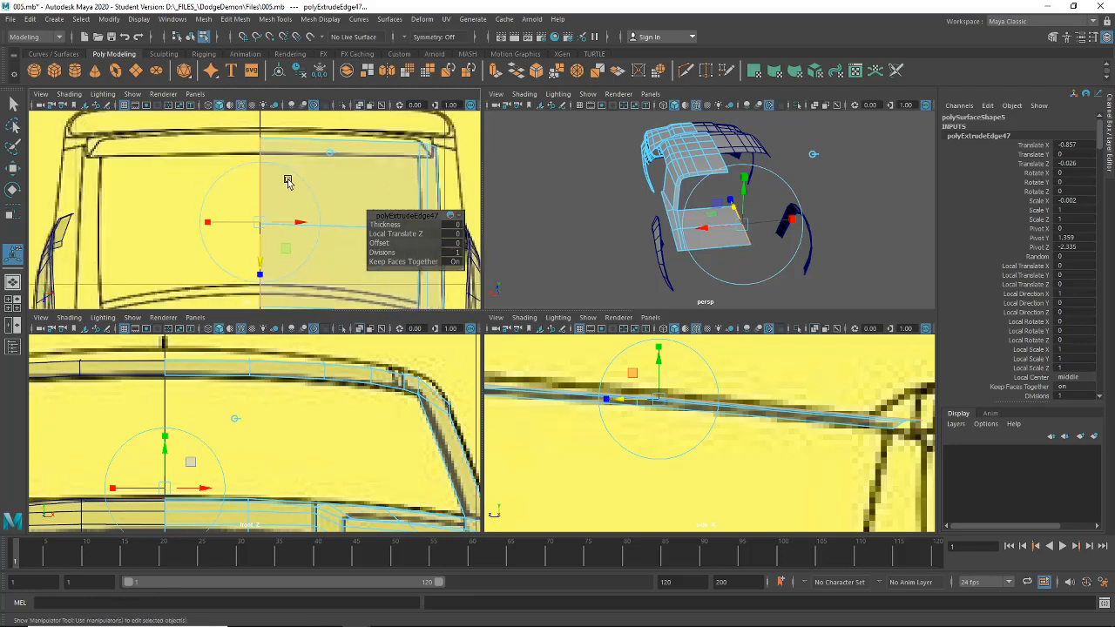
{"action": "scroll", "coordinate": [287, 182], "scroll_direction": "down", "scroll_amount": 1}
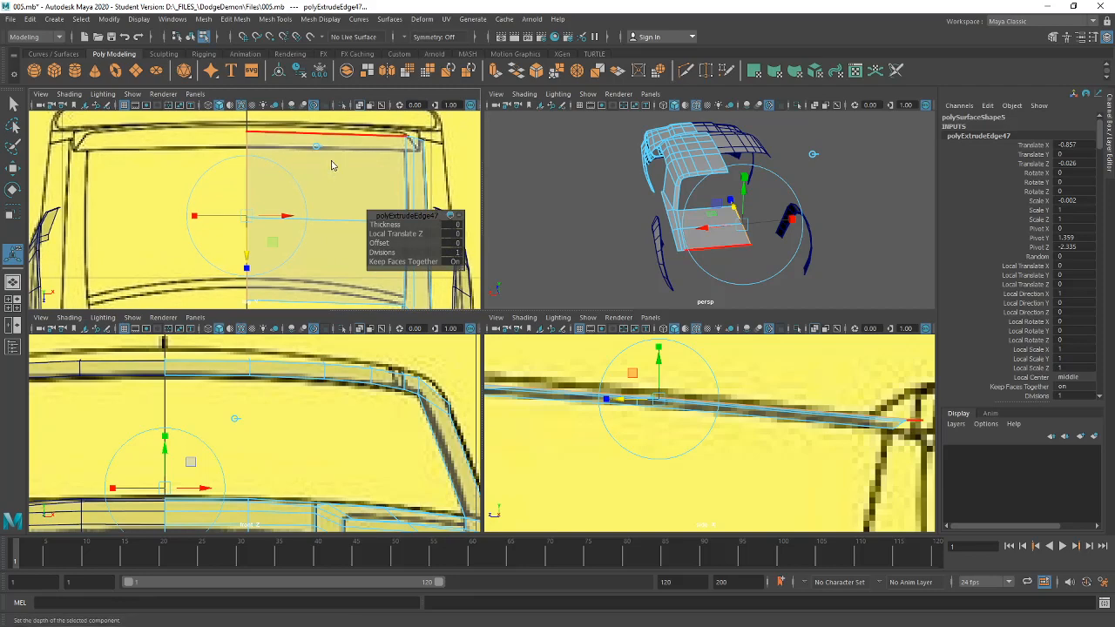
Move the deck panel's front centreline vertex rearward onto the rear window curve and nudge its middle centreline vertex slightly rearward in the top view.
{"action": "right_click_drag", "start_coordinate": [331, 160], "coordinate": [266, 164]}
{"action": "left_click", "coordinate": [13, 169]}
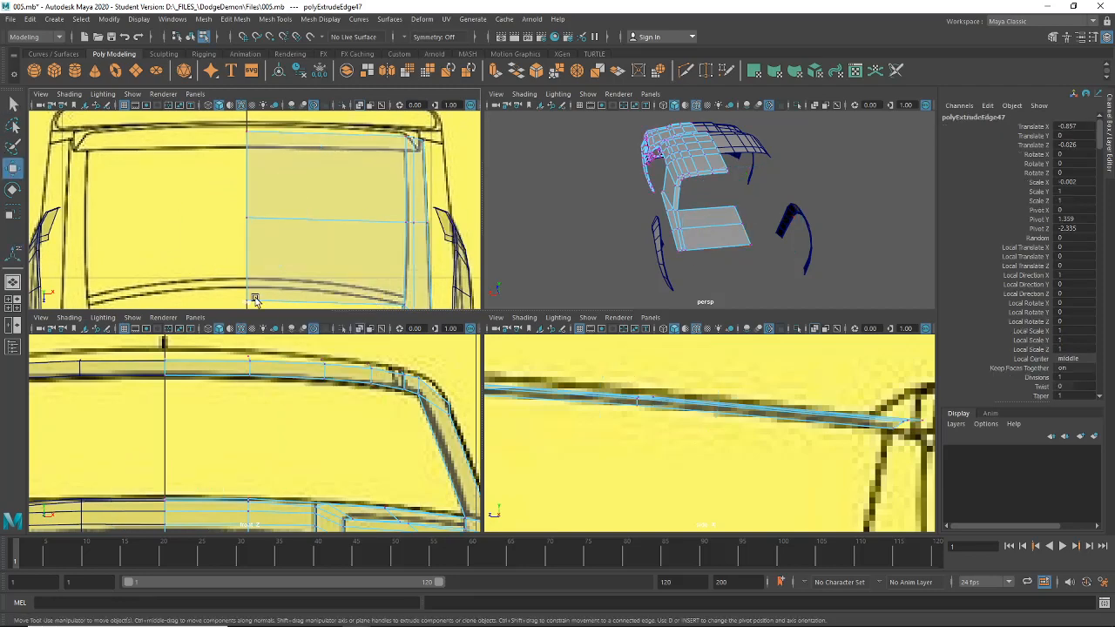
{"action": "scroll", "coordinate": [253, 270], "scroll_direction": "up", "scroll_amount": 3}
{"action": "left_click", "coordinate": [251, 286]}
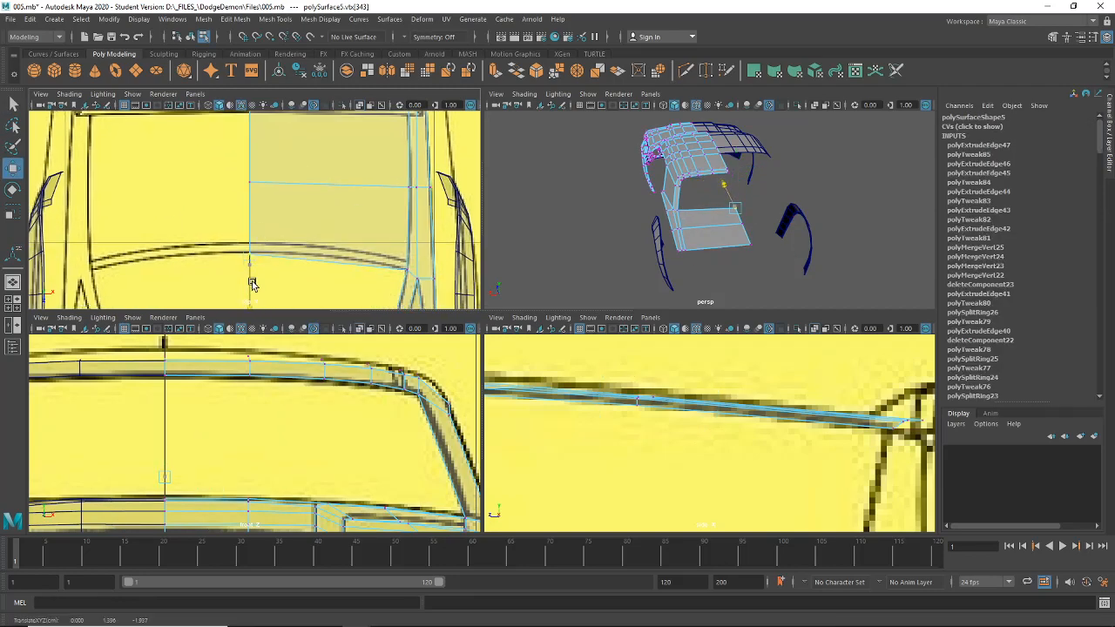
{"action": "left_click", "coordinate": [249, 216]}
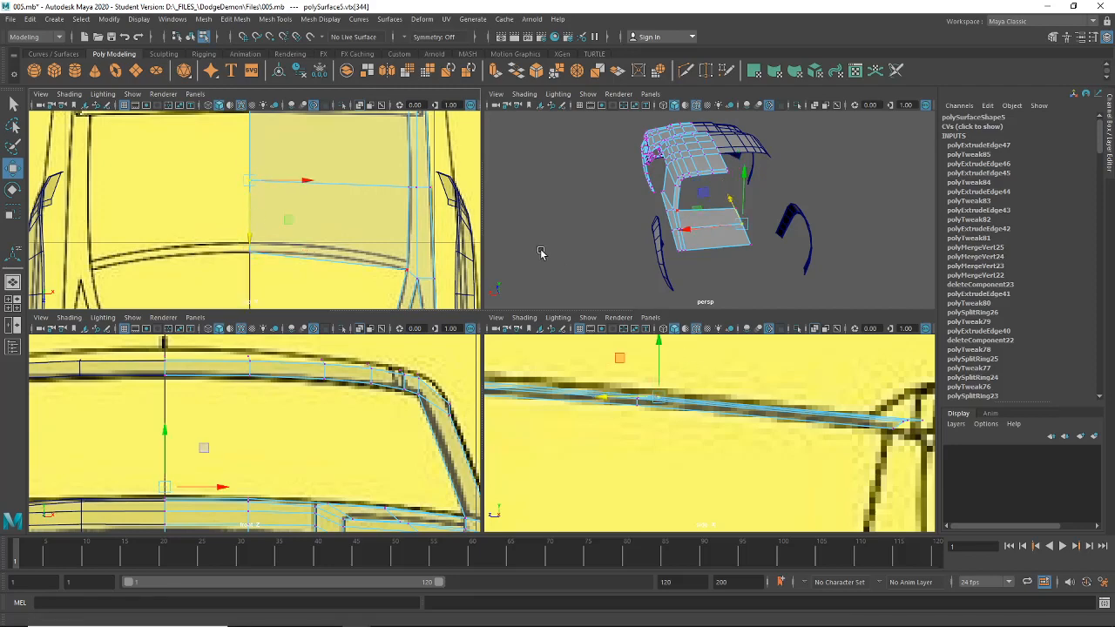
Raise the deck panel's centreline vertices slightly in the side view to follow the upper deck line.
{"action": "left_click_drag", "start_coordinate": [592, 413], "coordinate": [687, 347]}
{"action": "scroll", "coordinate": [694, 385], "scroll_direction": "down", "scroll_amount": 5}
{"action": "scroll", "coordinate": [694, 385], "scroll_direction": "up", "scroll_amount": 5}
{"action": "scroll", "coordinate": [587, 391], "scroll_direction": "up", "scroll_amount": 8}
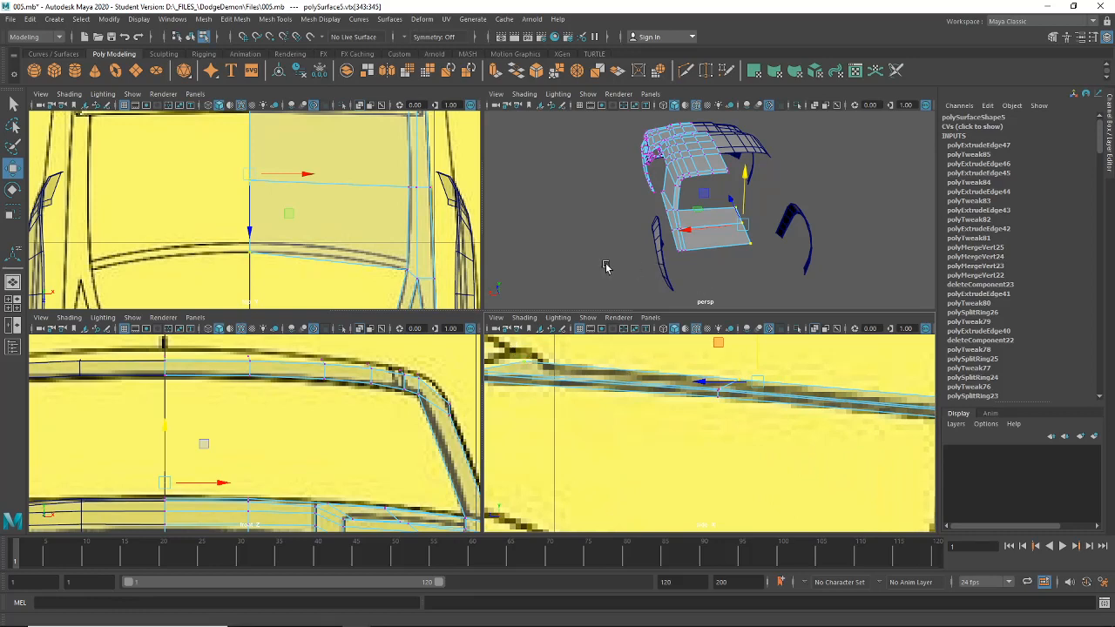
{"action": "left_click_drag", "start_coordinate": [712, 262], "coordinate": [707, 263], "text": "alt"}
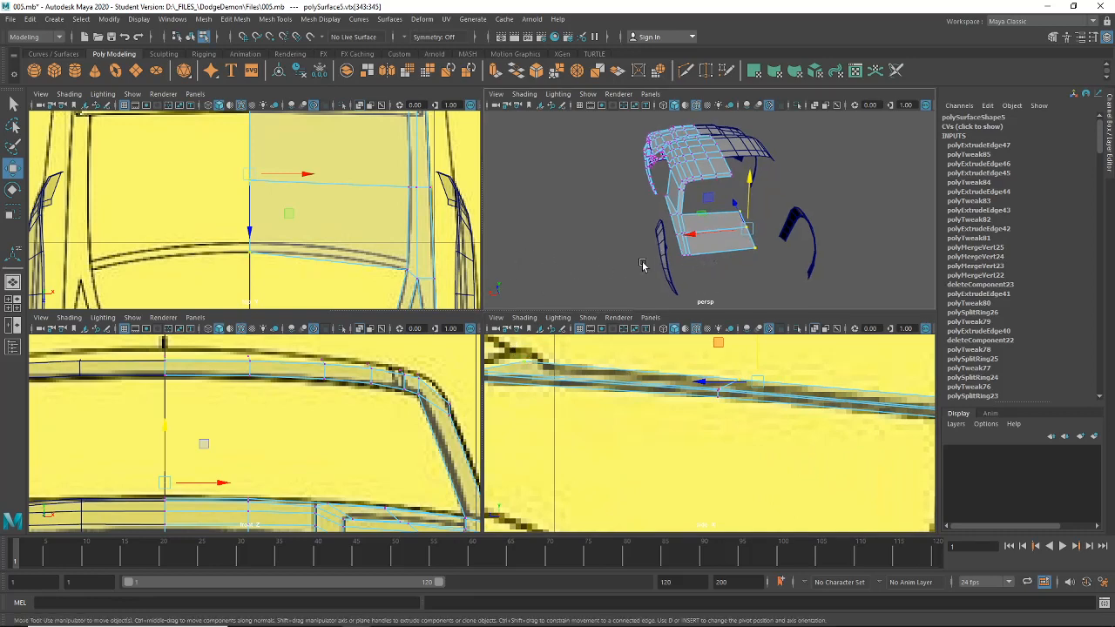
Move the deck panel's front outer corner and front centreline vertices rearward onto the upper line of the window curve in the top view.
{"action": "middle_click_drag", "start_coordinate": [435, 258], "coordinate": [384, 222], "text": "alt"}
{"action": "scroll", "coordinate": [370, 237], "scroll_direction": "up", "scroll_amount": 3}
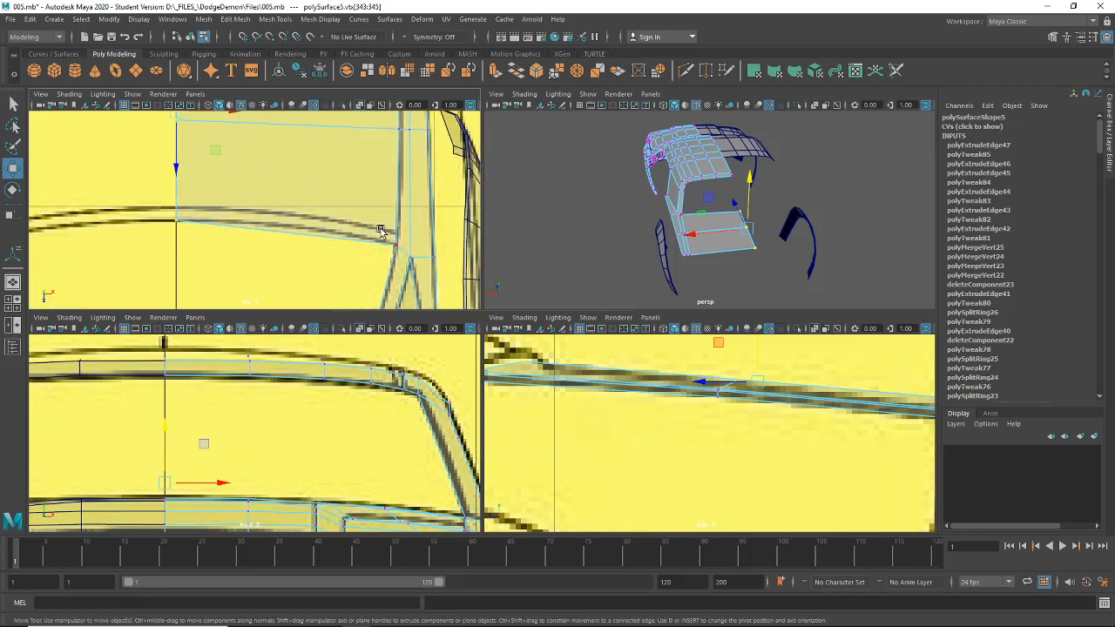
{"action": "left_click", "coordinate": [401, 250]}
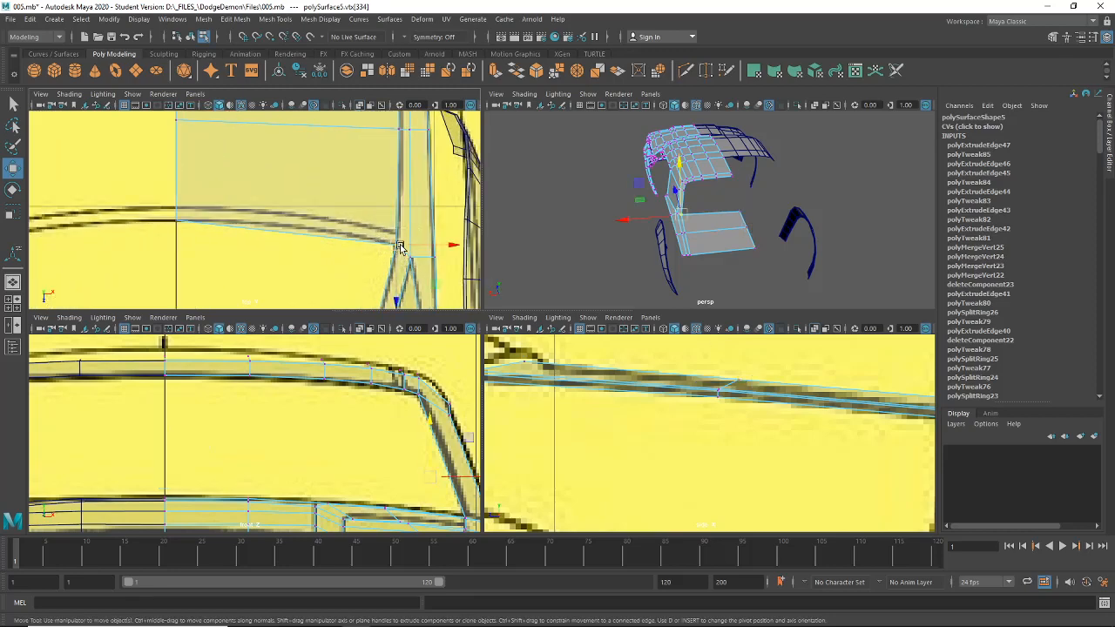
{"action": "left_click_drag", "start_coordinate": [401, 250], "coordinate": [330, 226]}
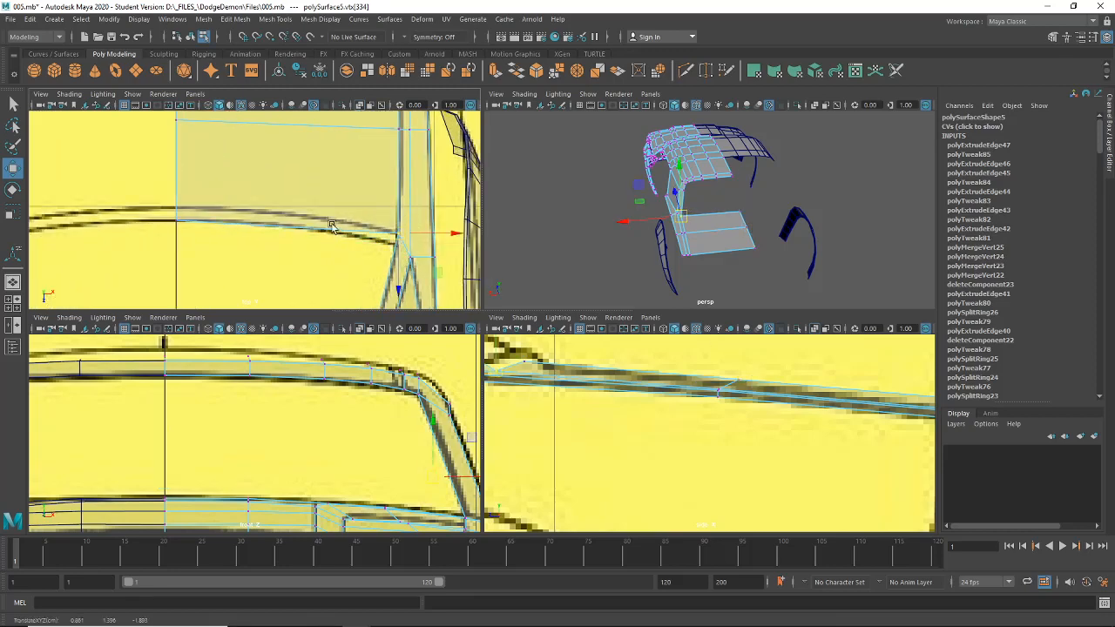
{"action": "left_click", "coordinate": [178, 210]}
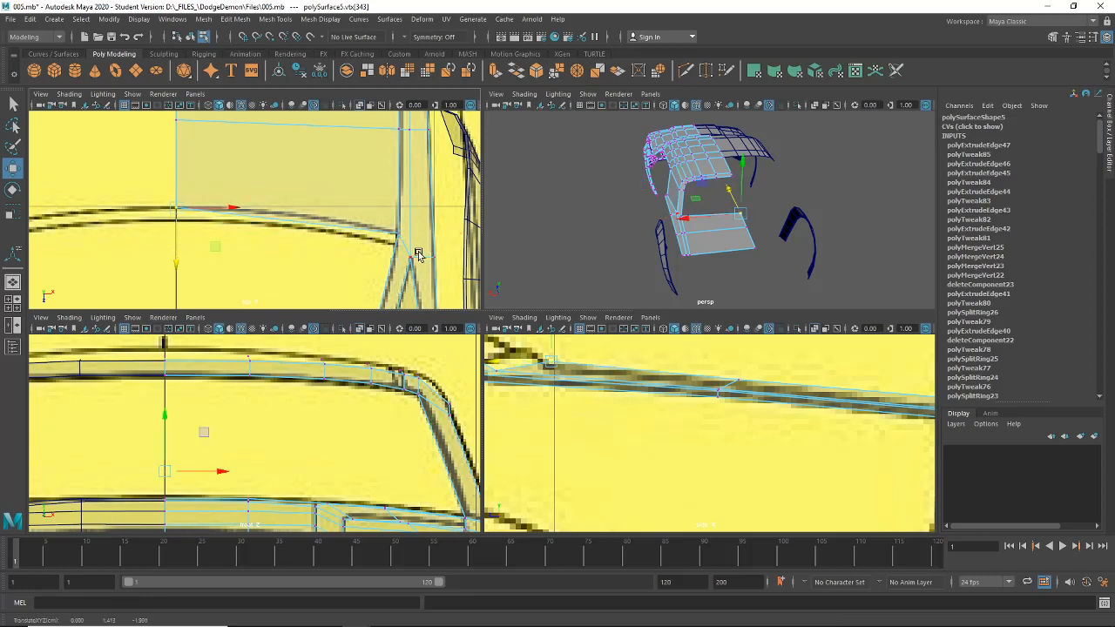
Fine-tune the height and lengthwise position of the deck panel's front outer corner vertex against the side blueprint.
{"action": "middle_click_drag", "start_coordinate": [452, 270], "coordinate": [394, 270], "text": "alt"}
{"action": "middle_click_drag", "start_coordinate": [584, 371], "coordinate": [665, 382], "text": "alt"}
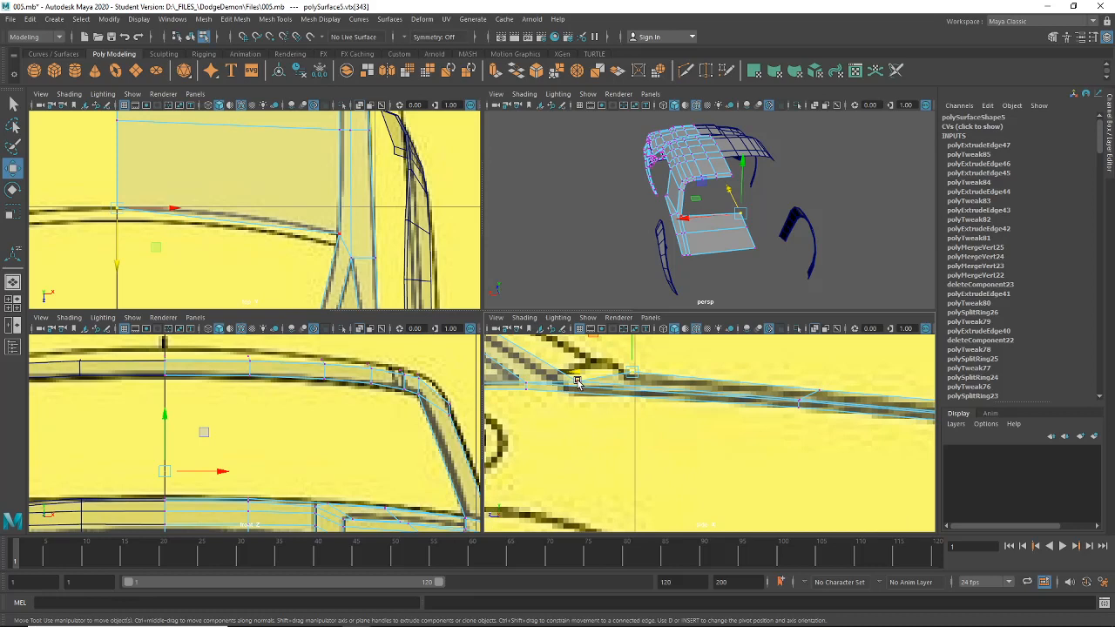
{"action": "left_click", "coordinate": [531, 385]}
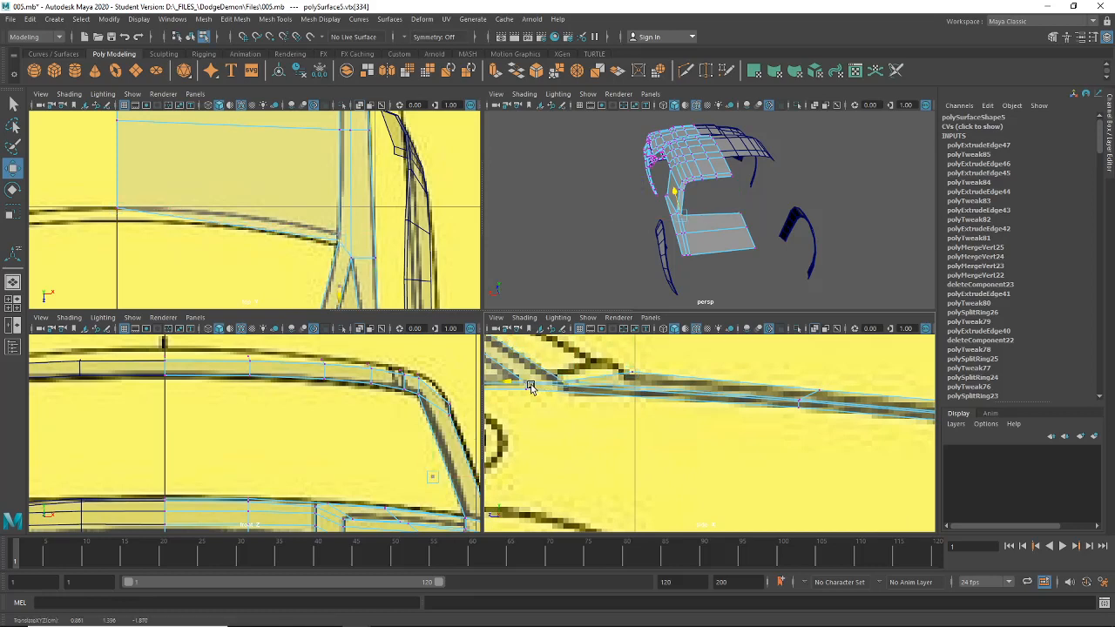
{"action": "left_click_drag", "start_coordinate": [531, 384], "coordinate": [570, 362]}
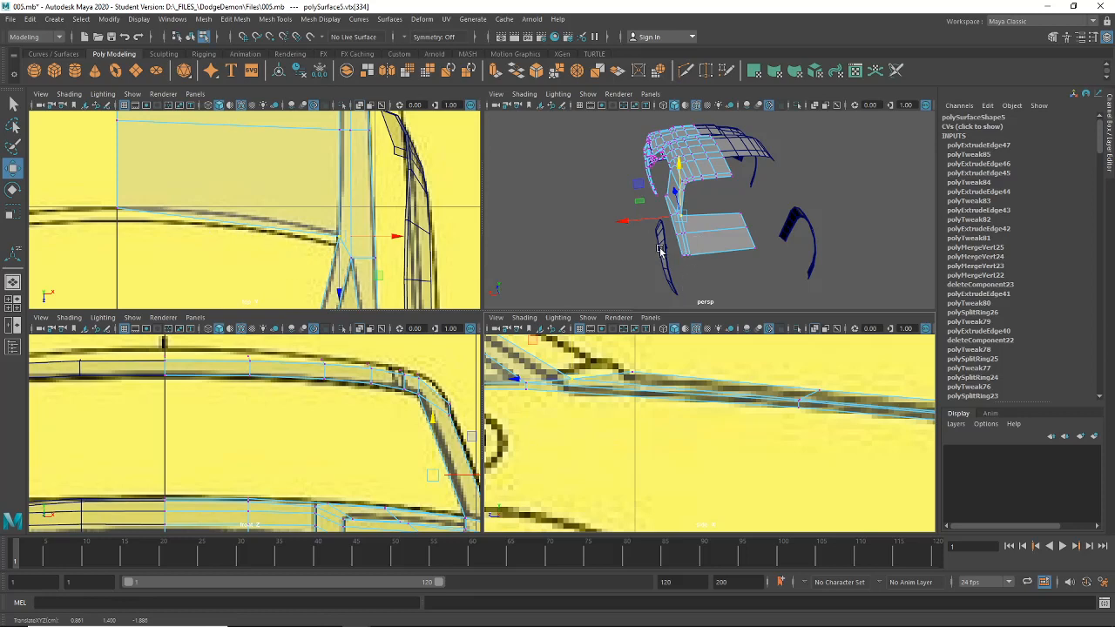
{"action": "scroll", "coordinate": [655, 381], "scroll_direction": "up", "scroll_amount": 2}
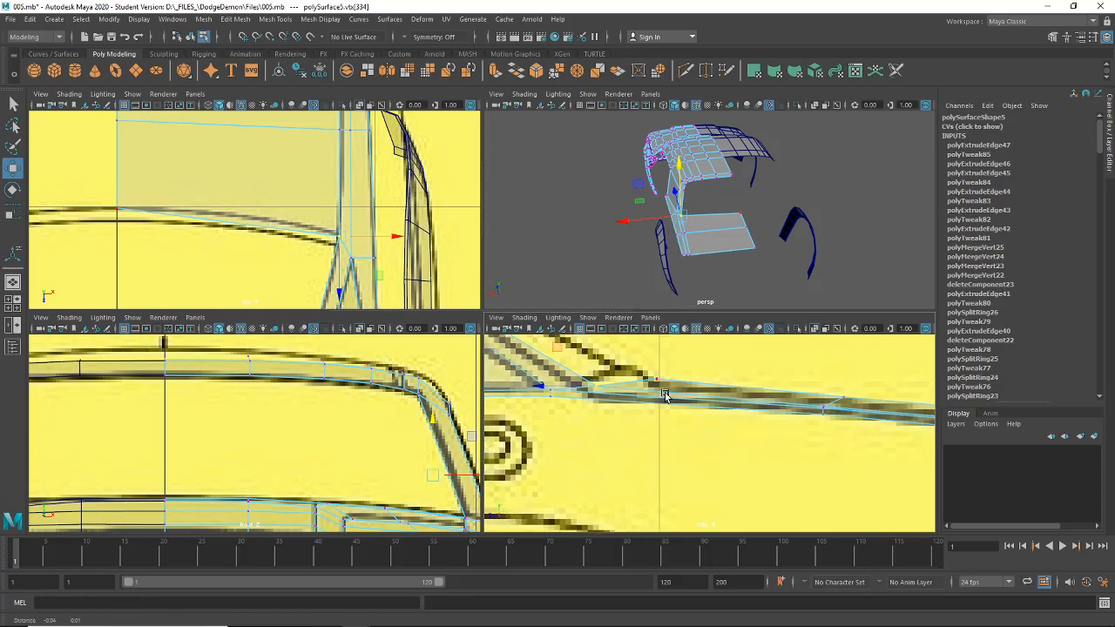
Insert three lengthwise edge loops across the width of the rear deck panel in the top view.
{"action": "middle_click_drag", "start_coordinate": [289, 170], "coordinate": [306, 192], "text": "alt"}
{"action": "scroll", "coordinate": [222, 162], "scroll_direction": "down", "scroll_amount": 8}
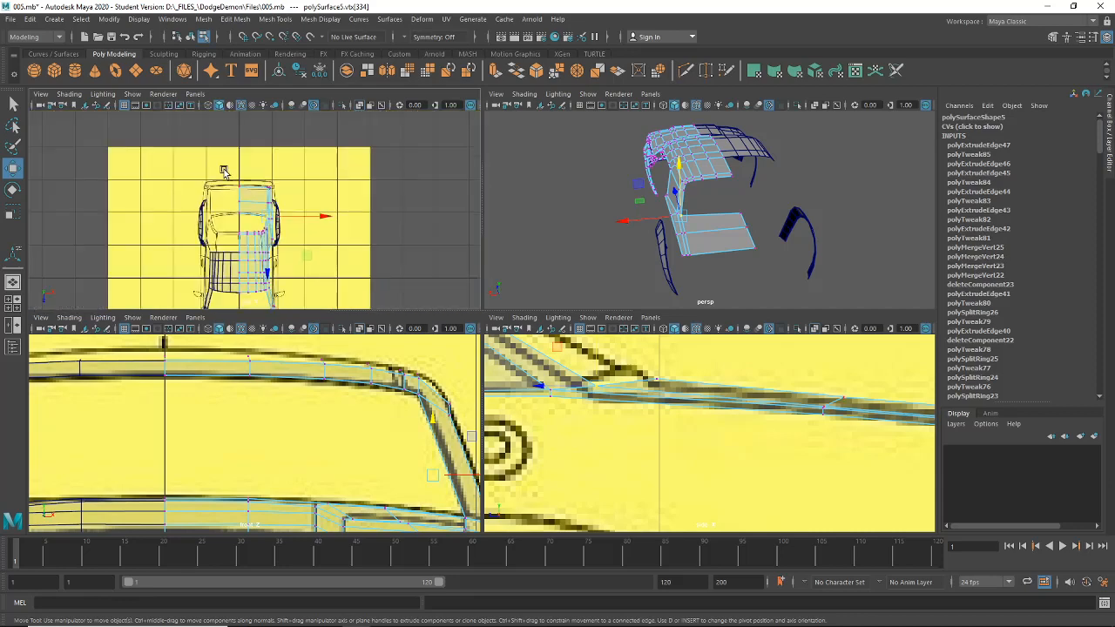
{"action": "scroll", "coordinate": [222, 190], "scroll_direction": "up", "scroll_amount": 5}
{"action": "middle_click_drag", "start_coordinate": [238, 218], "coordinate": [262, 180], "text": "alt"}
{"action": "scroll", "coordinate": [282, 215], "scroll_direction": "up", "scroll_amount": 1}
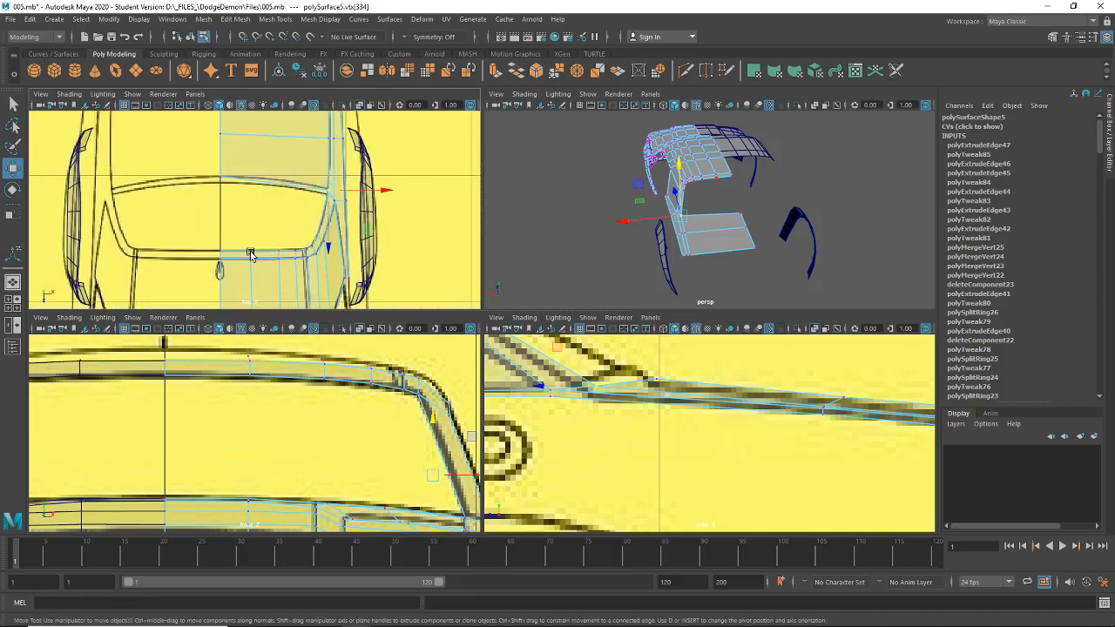
{"action": "left_click", "coordinate": [275, 18]}
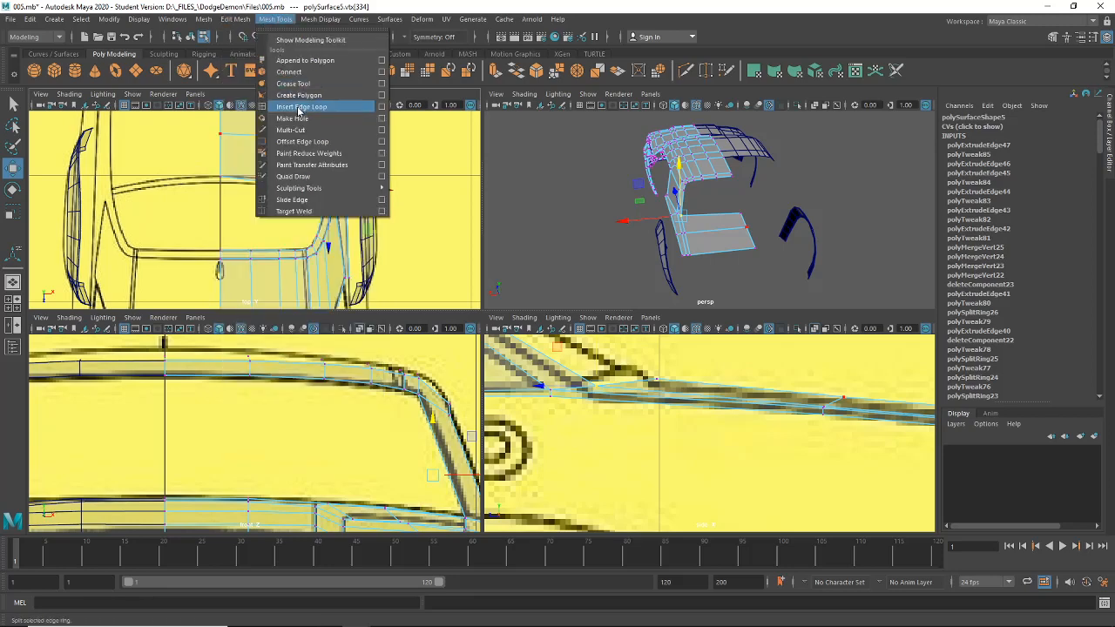
{"action": "left_click", "coordinate": [299, 107]}
{"action": "left_click", "coordinate": [249, 183]}
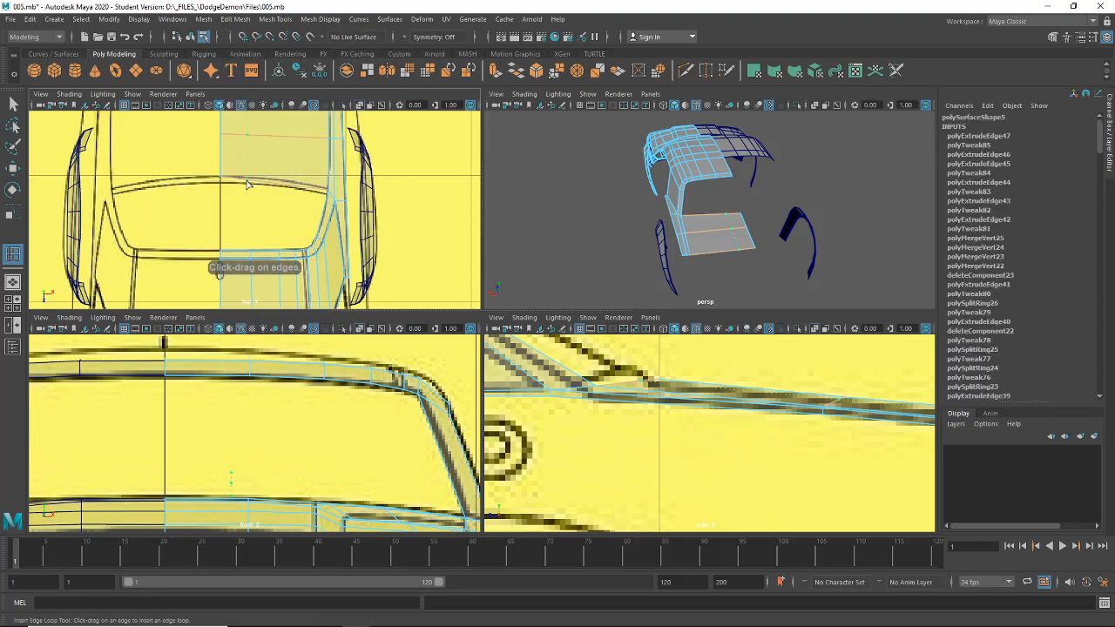
{"action": "left_click", "coordinate": [286, 187]}
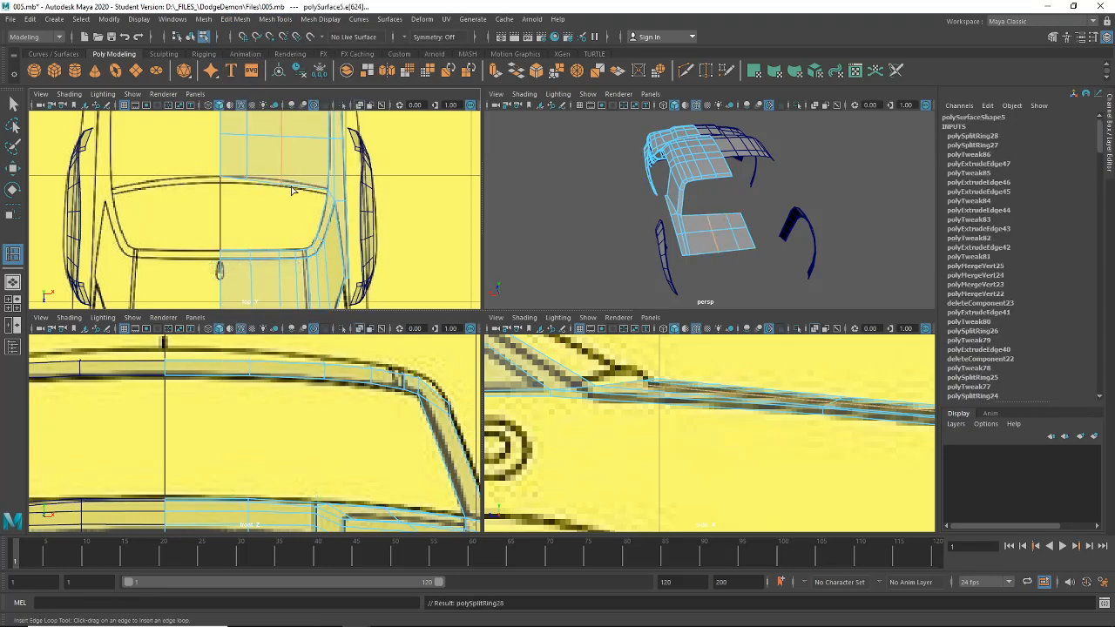
{"action": "left_click", "coordinate": [307, 192]}
Move the front vertices of the inserted edge loops onto the curved rear window blueprint line in the top view.
{"action": "key", "text": "w"}
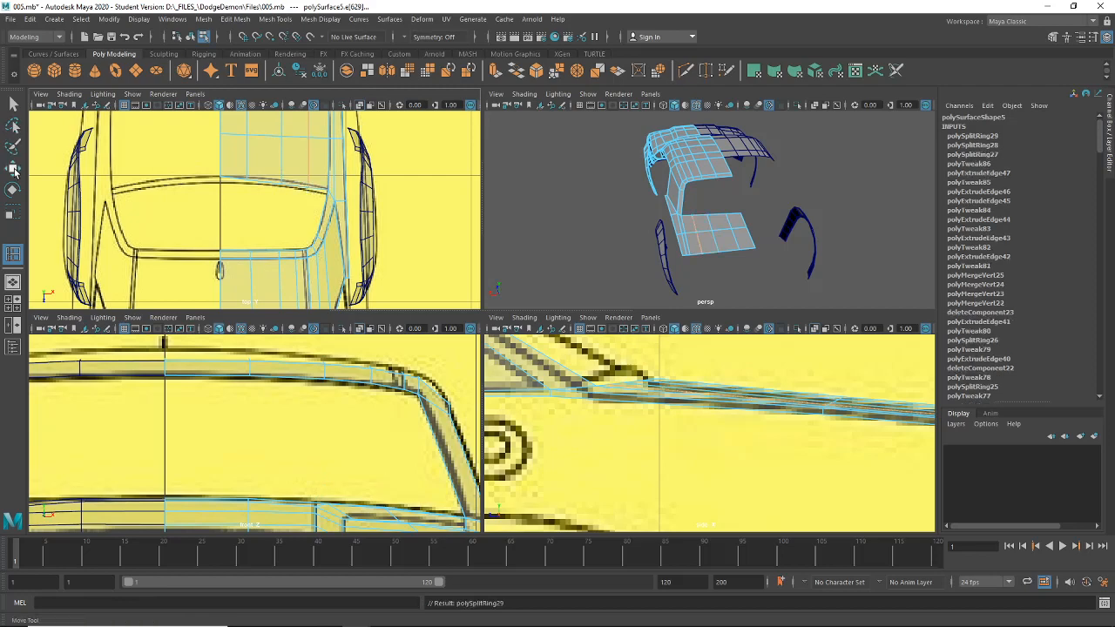
{"action": "right_click_drag", "start_coordinate": [306, 154], "coordinate": [252, 161]}
{"action": "left_click_drag", "start_coordinate": [237, 171], "coordinate": [263, 196]}
{"action": "middle_click_drag", "start_coordinate": [263, 196], "coordinate": [303, 247], "text": "alt"}
{"action": "scroll", "coordinate": [305, 266], "scroll_direction": "up", "scroll_amount": 4}
{"action": "middle_click_drag", "start_coordinate": [304, 290], "coordinate": [405, 276]}
{"action": "left_click", "coordinate": [362, 263]}
{"action": "left_click", "coordinate": [410, 253]}
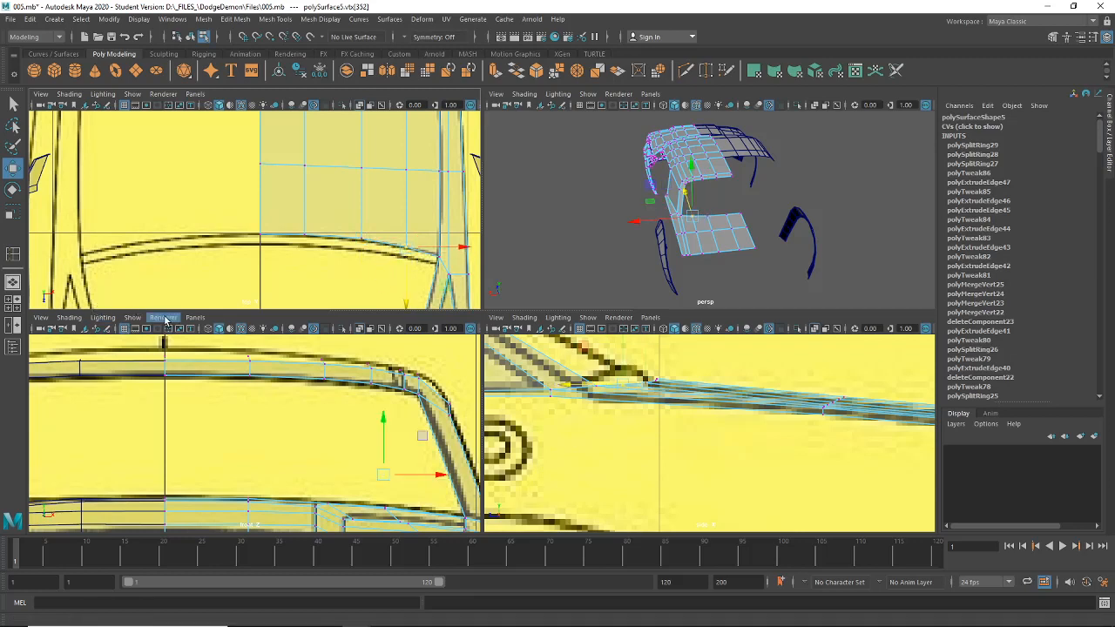
Switch the front-view panel to the back1 orthographic camera and frame the rear pillar and deck area.
{"action": "left_click", "coordinate": [194, 317]}
{"action": "mouse_move", "coordinate": [233, 383]}
{"action": "mouse_move", "coordinate": [249, 351]}
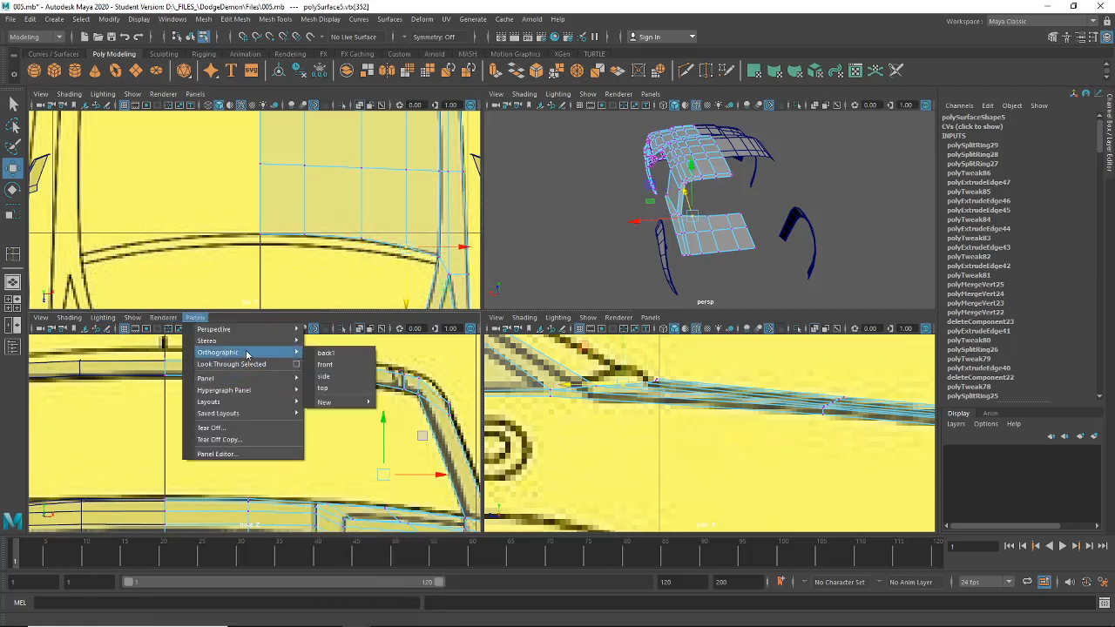
{"action": "left_click", "coordinate": [353, 369]}
{"action": "middle_click_drag", "start_coordinate": [332, 405], "coordinate": [350, 398], "text": "alt"}
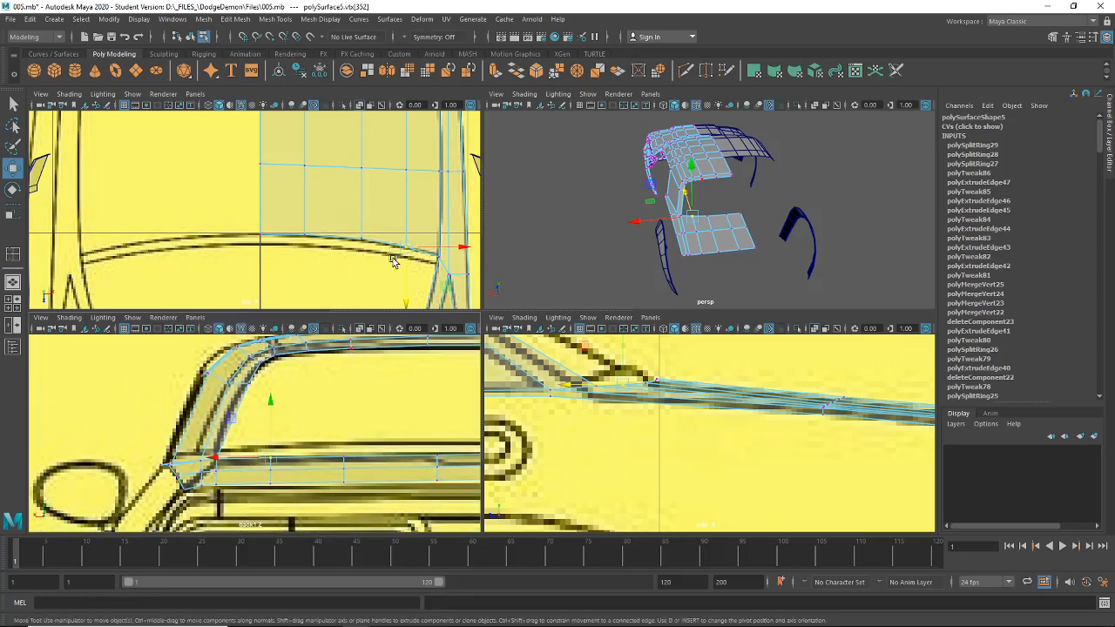
Extrude the rear deck panel's front edges along the curved rear window blueprint line.
{"action": "middle_click_drag", "start_coordinate": [332, 416], "coordinate": [117, 416], "text": "alt"}
{"action": "middle_click_drag", "start_coordinate": [212, 423], "coordinate": [75, 423], "text": "alt"}
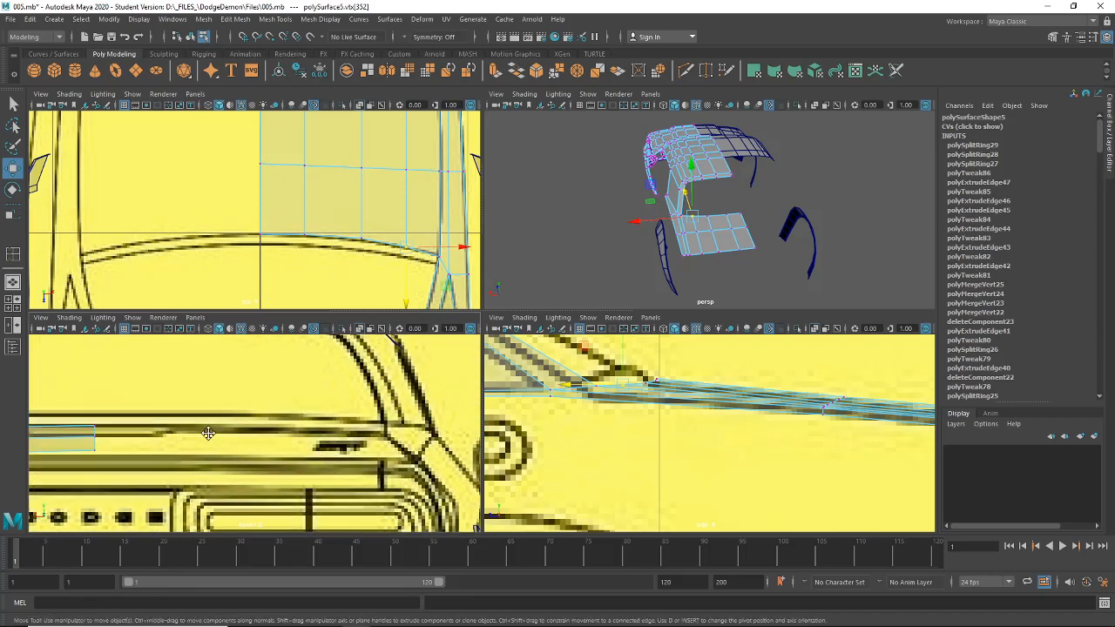
{"action": "middle_click_drag", "start_coordinate": [166, 427], "coordinate": [282, 428], "text": "alt"}
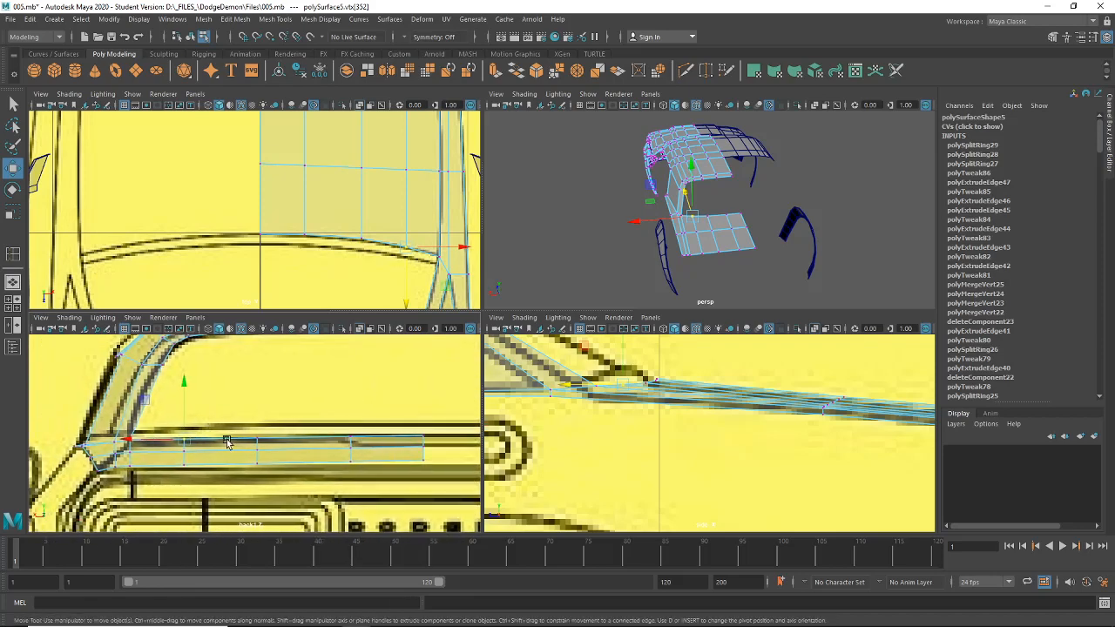
{"action": "scroll", "coordinate": [341, 248], "scroll_direction": "up", "scroll_amount": 2}
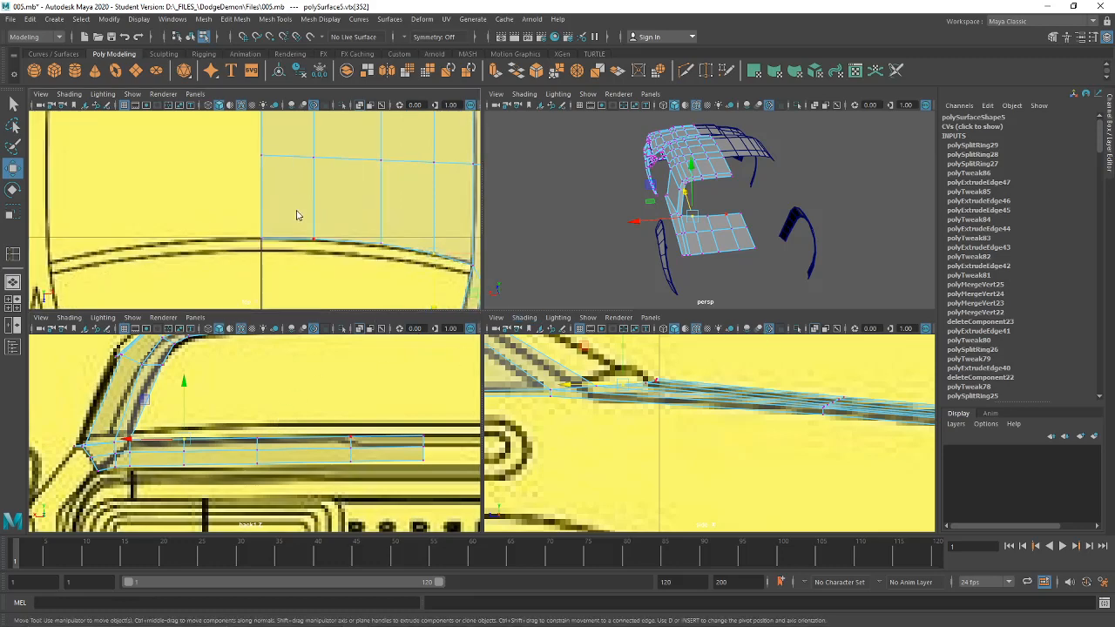
{"action": "right_click_drag", "start_coordinate": [297, 214], "coordinate": [296, 179]}
{"action": "left_click", "coordinate": [303, 241]}
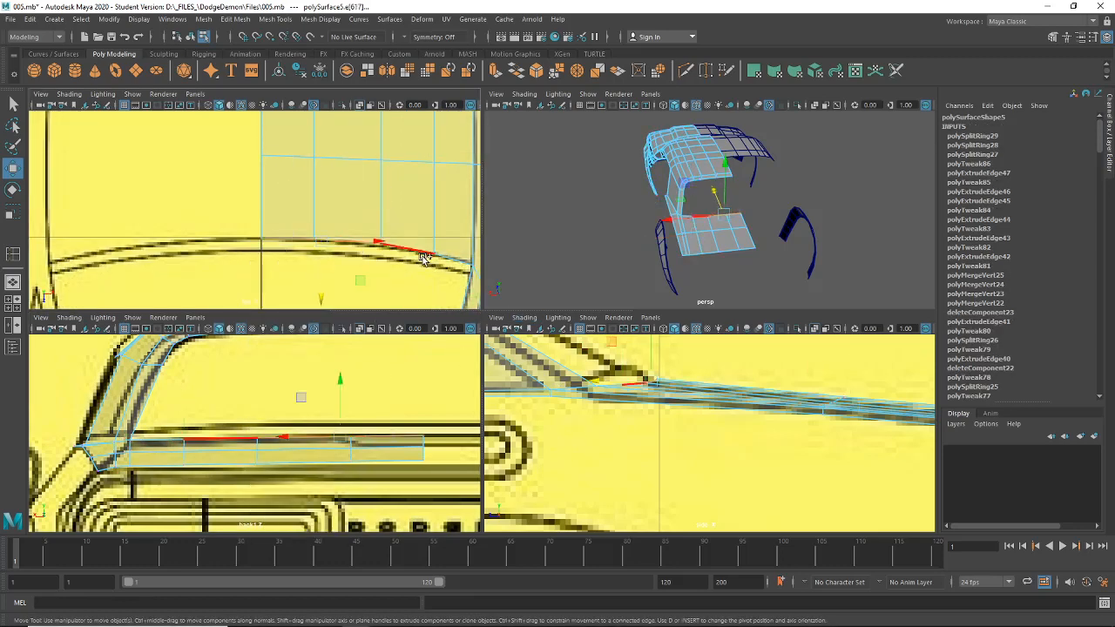
{"action": "left_click", "coordinate": [460, 260]}
{"action": "key", "text": "ctrl+e"}
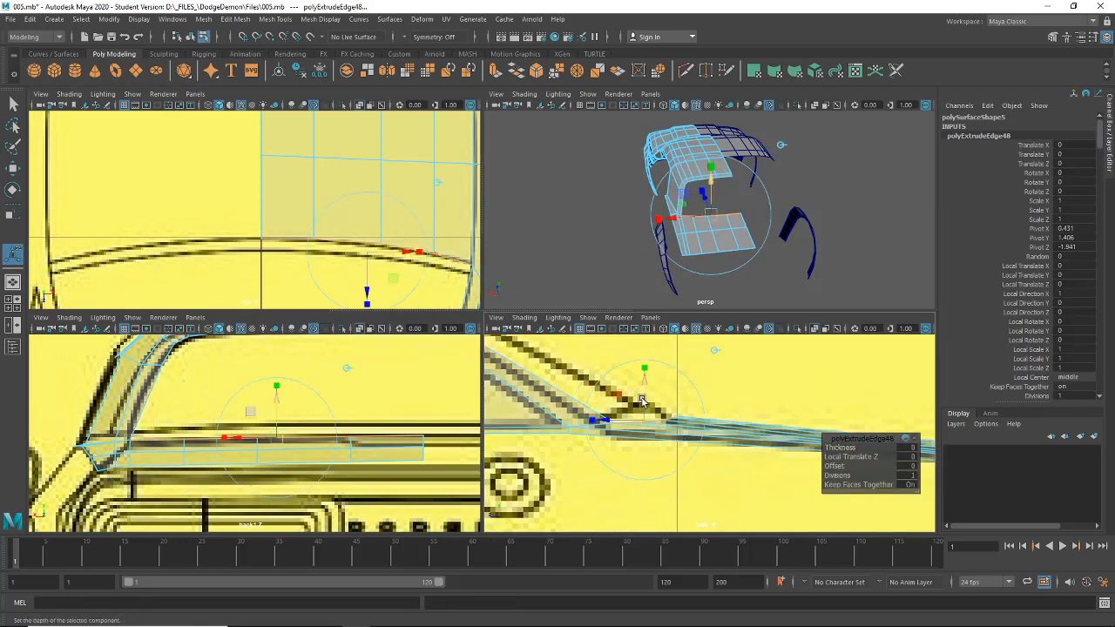
Offset the extruded deck edge about 0.027 in Y and 0.045 in Z to meet the second rear window blueprint line.
{"action": "left_click_drag", "start_coordinate": [642, 398], "coordinate": [610, 414]}
{"action": "middle_click_drag", "start_coordinate": [360, 250], "coordinate": [183, 207], "text": "alt"}
{"action": "scroll", "coordinate": [233, 206], "scroll_direction": "up", "scroll_amount": 2}
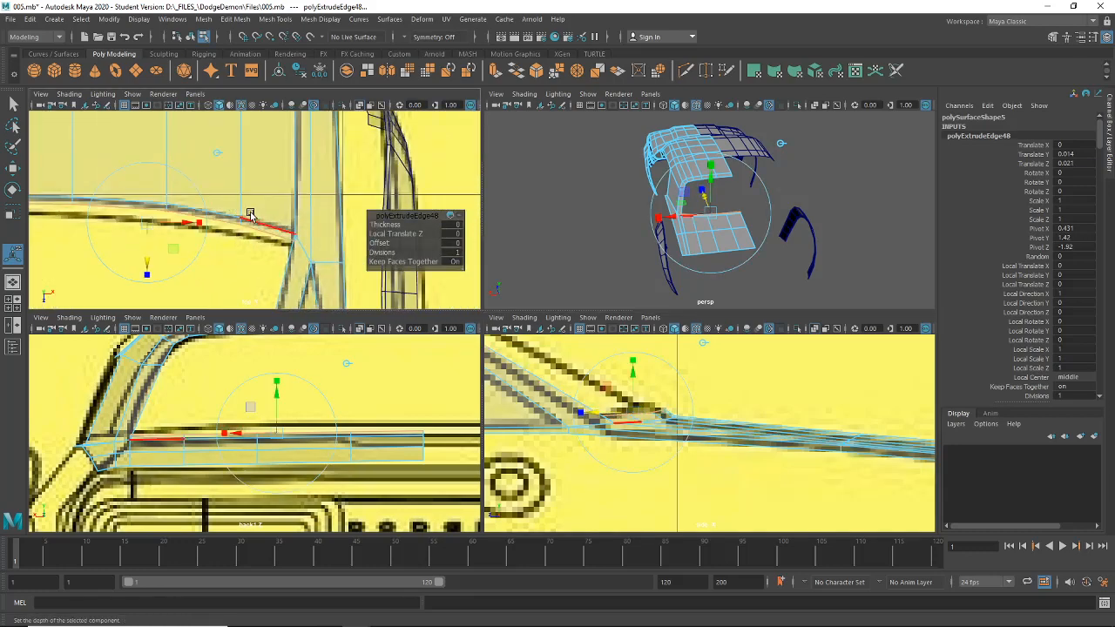
{"action": "left_click_drag", "start_coordinate": [147, 263], "coordinate": [146, 273]}
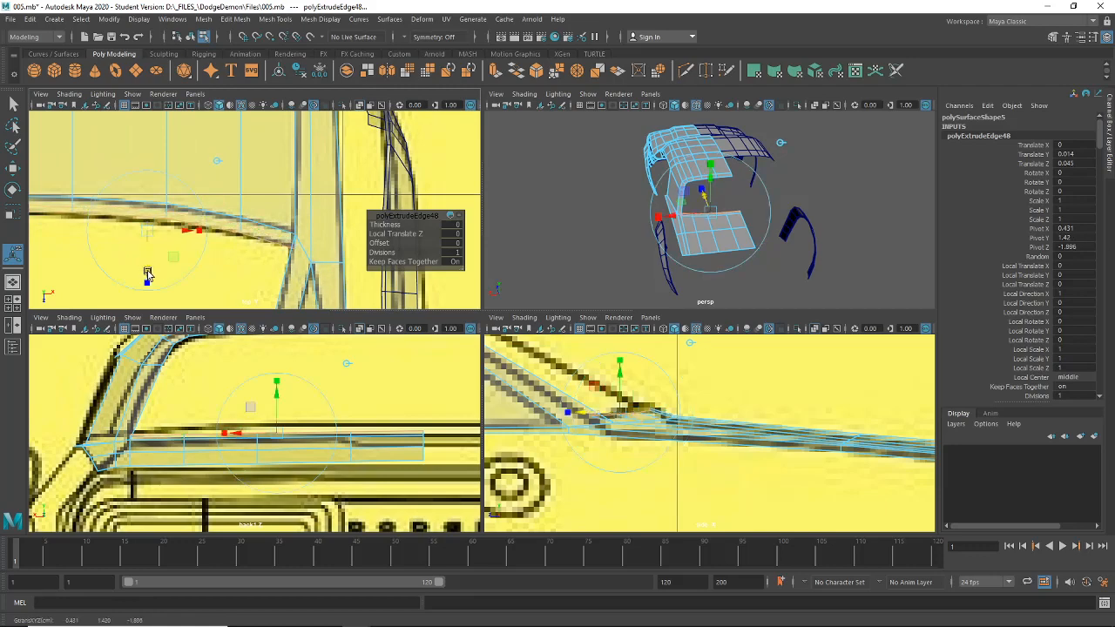
{"action": "left_click_drag", "start_coordinate": [621, 381], "coordinate": [626, 372]}
{"action": "scroll", "coordinate": [645, 400], "scroll_direction": "up", "scroll_amount": 8}
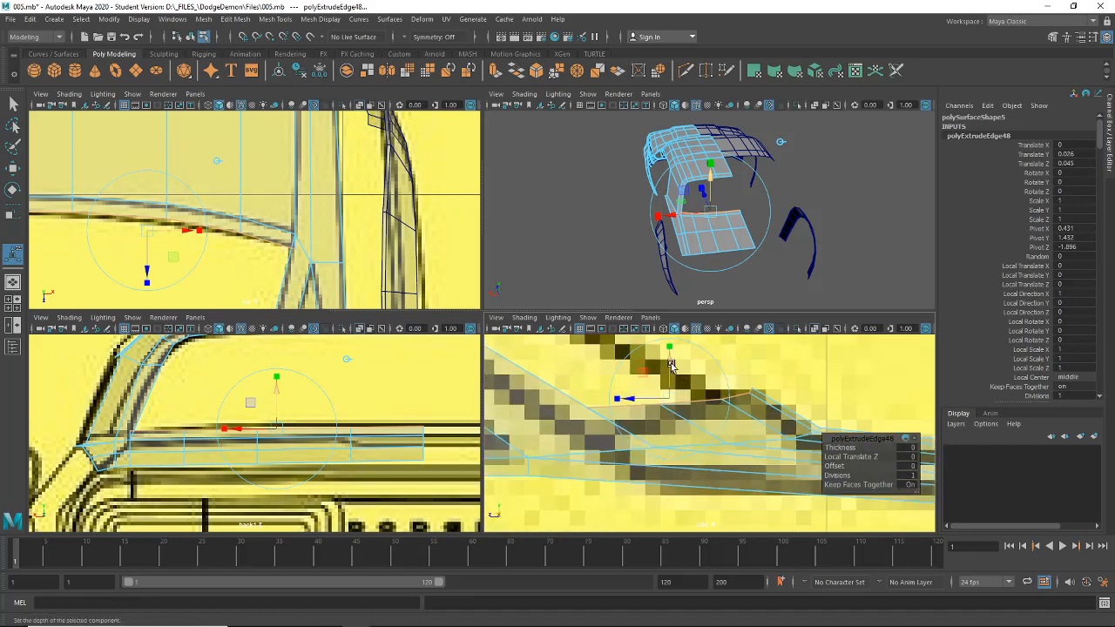
{"action": "left_click_drag", "start_coordinate": [670, 364], "coordinate": [670, 364]}
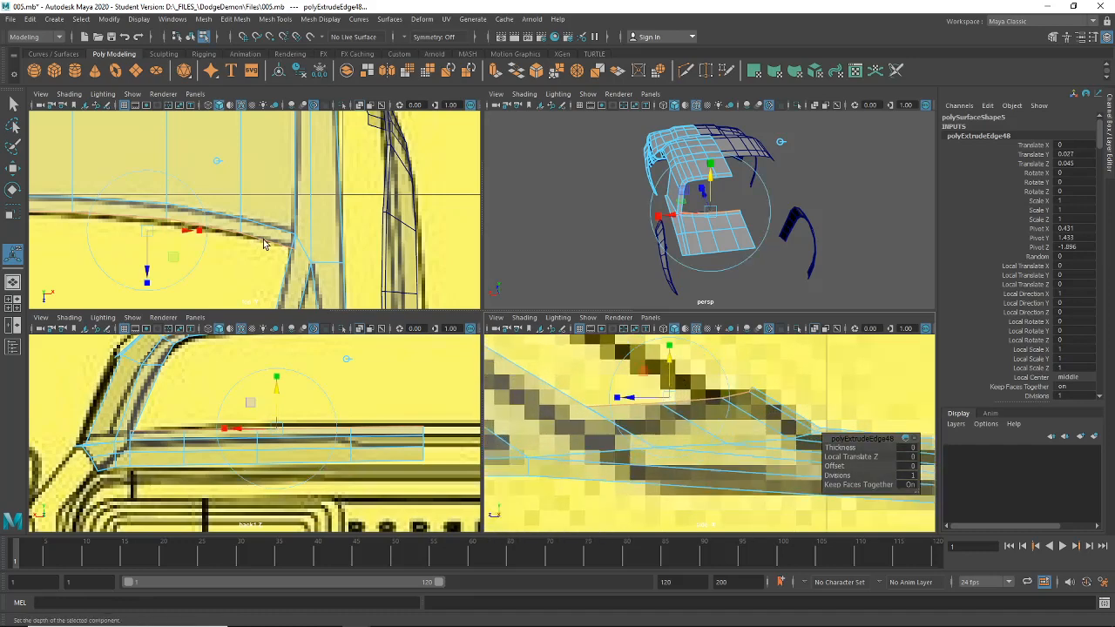
Restore object selection with the Attribute Editor hidden, and put the body mesh into vertex mode.
{"action": "right_click", "coordinate": [264, 230]}
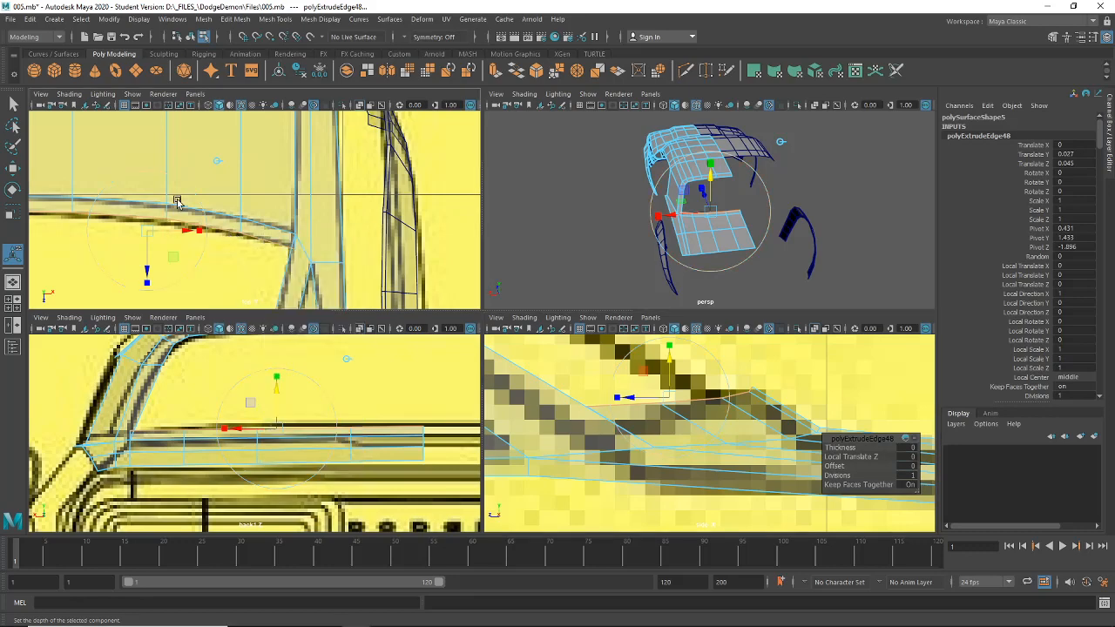
{"action": "right_click", "coordinate": [170, 150]}
{"action": "left_click", "coordinate": [179, 155]}
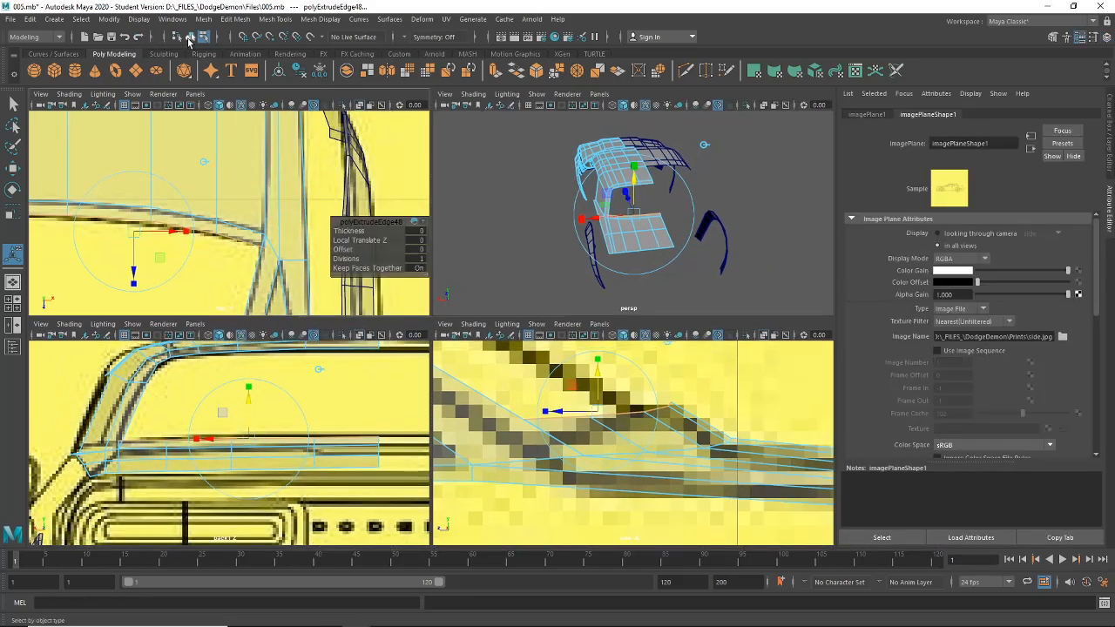
{"action": "left_click", "coordinate": [189, 37]}
{"action": "left_click", "coordinate": [1078, 36]}
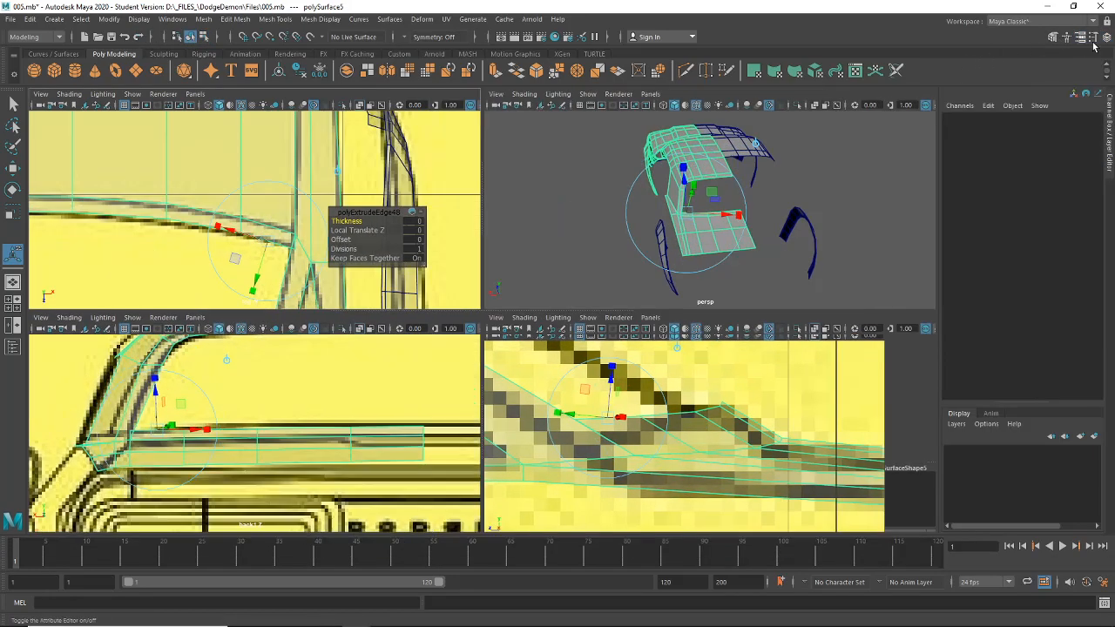
{"action": "left_click", "coordinate": [765, 224]}
{"action": "right_click", "coordinate": [743, 229]}
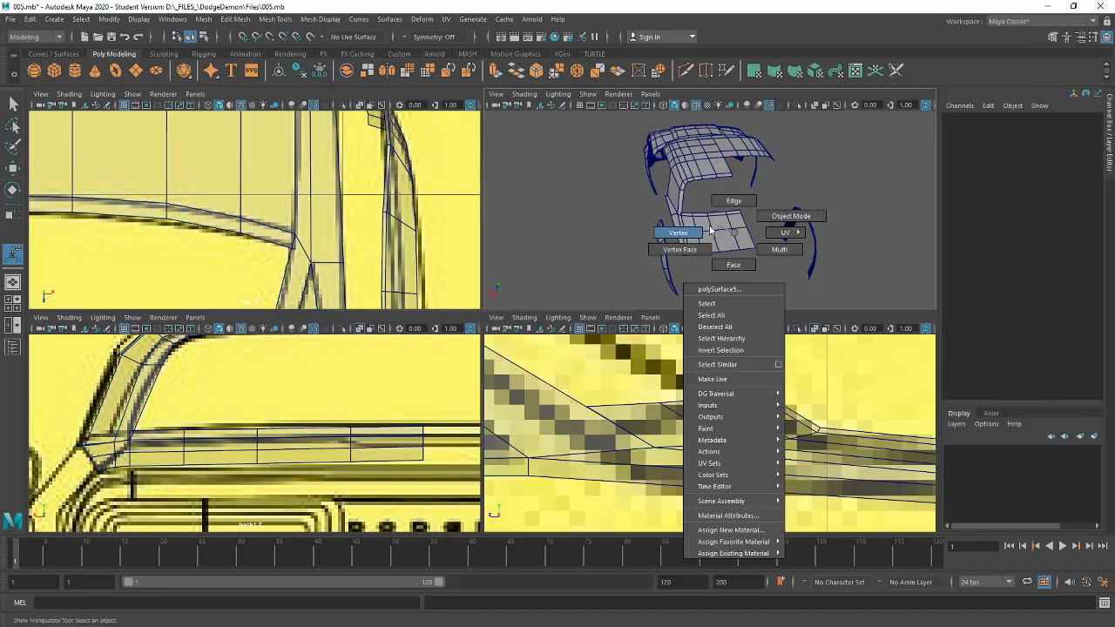
{"action": "left_click", "coordinate": [660, 225]}
Move the extruded strip's outer corner vertex sideways onto the pillar blueprint line in the top view.
{"action": "left_click", "coordinate": [298, 252]}
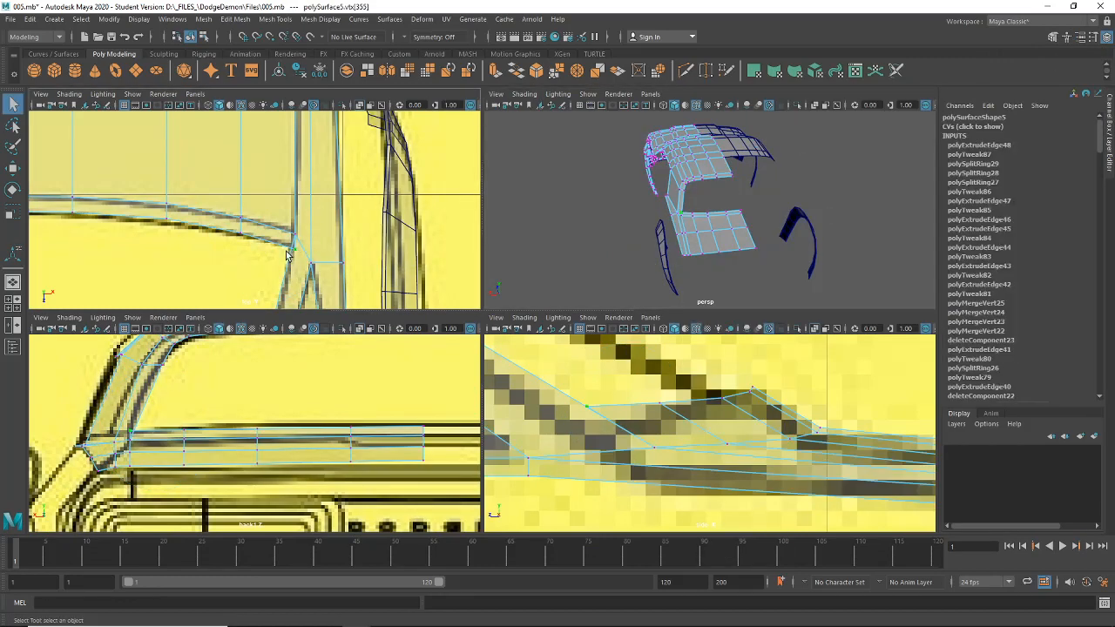
{"action": "key", "text": "w"}
{"action": "right_click_drag", "start_coordinate": [185, 188], "coordinate": [356, 252], "text": "alt"}
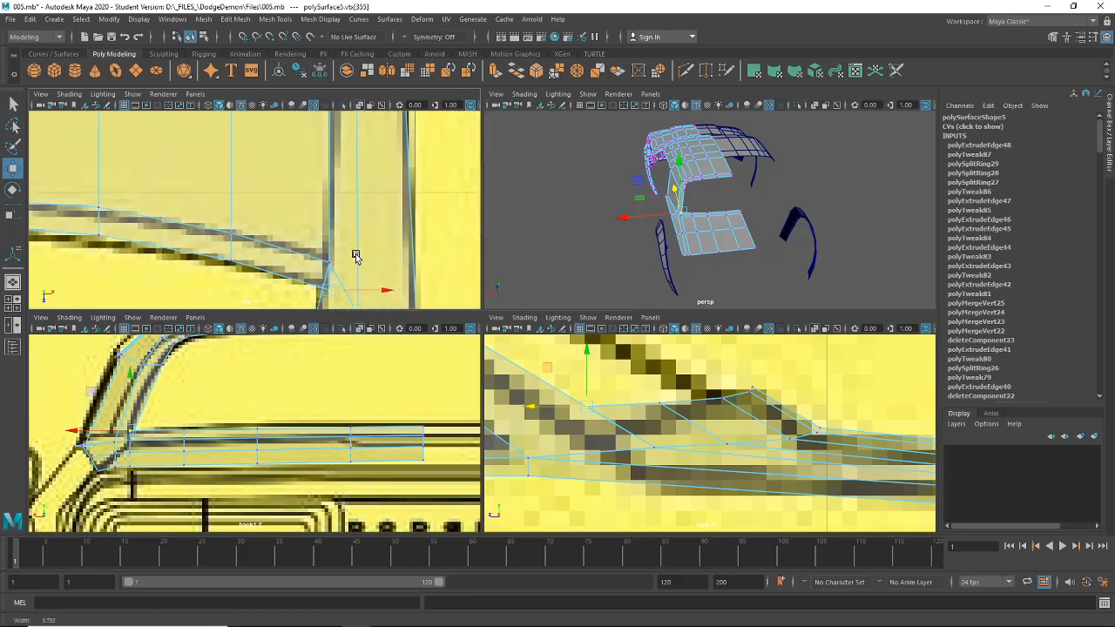
{"action": "middle_click_drag", "start_coordinate": [355, 252], "coordinate": [343, 230], "text": "alt"}
{"action": "left_click_drag", "start_coordinate": [373, 275], "coordinate": [368, 275]}
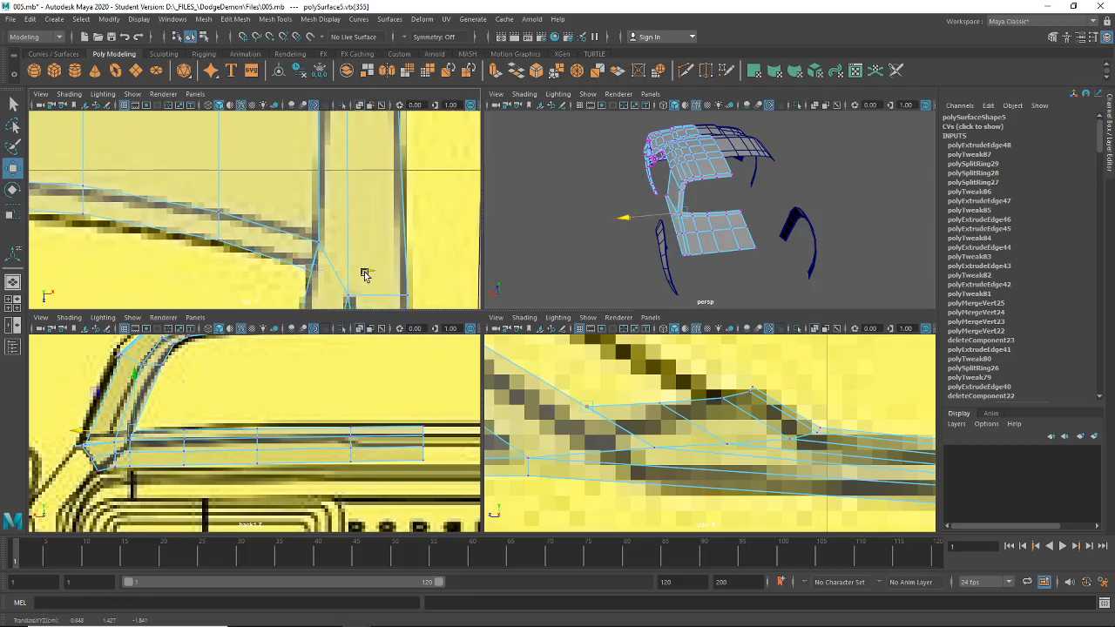
Move the extruded strip's centre and intermediate vertices lengthwise onto the second curved rear window blueprint line.
{"action": "middle_click_drag", "start_coordinate": [274, 233], "coordinate": [381, 249], "text": "alt"}
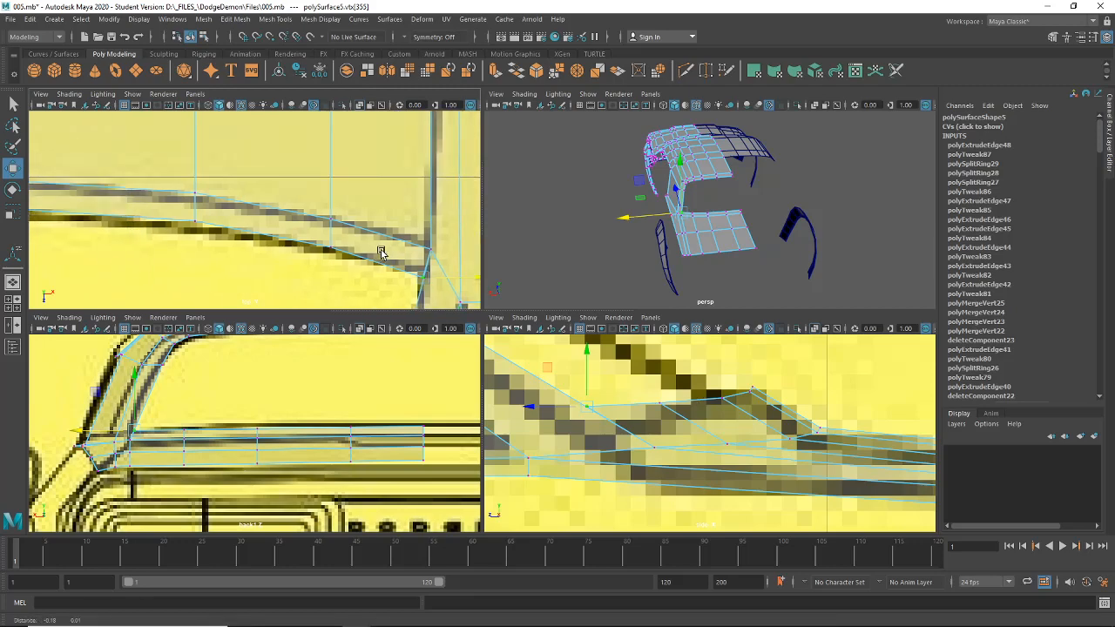
{"action": "middle_click_drag", "start_coordinate": [142, 238], "coordinate": [456, 269], "text": "alt"}
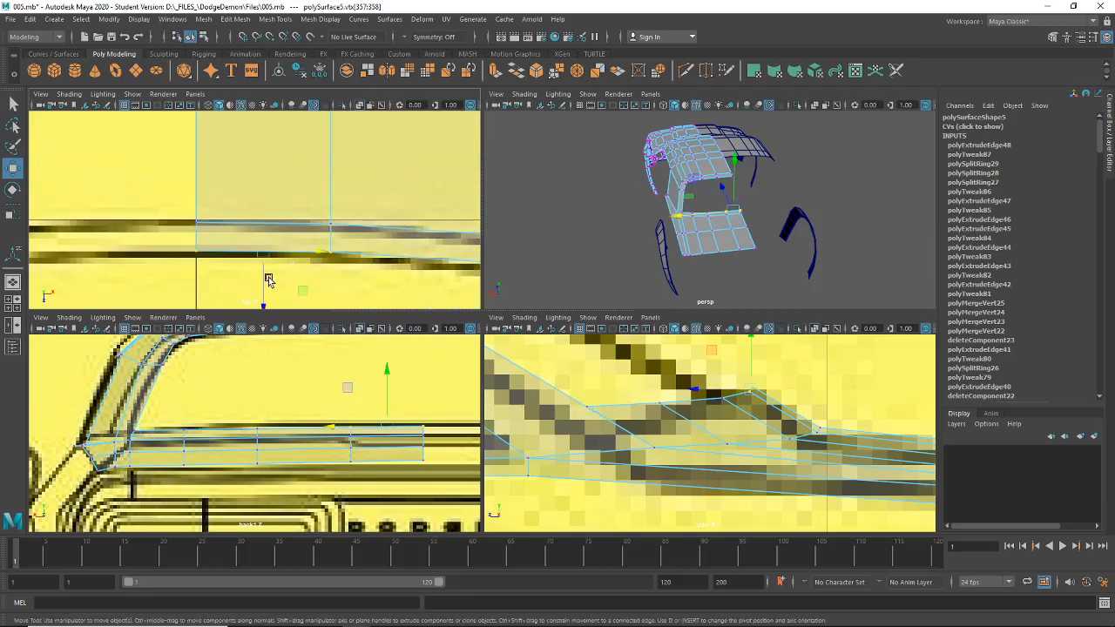
{"action": "left_click_drag", "start_coordinate": [253, 242], "coordinate": [261, 286]}
{"action": "key", "text": "w"}
{"action": "middle_click_drag", "start_coordinate": [264, 288], "coordinate": [153, 258], "text": "alt"}
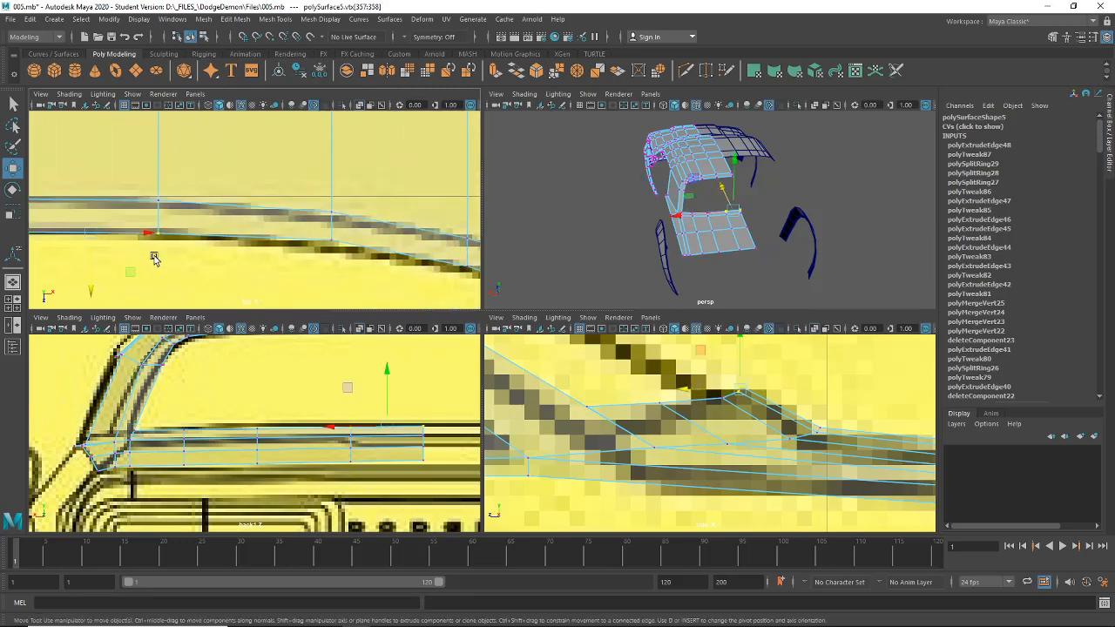
{"action": "left_click", "coordinate": [338, 239]}
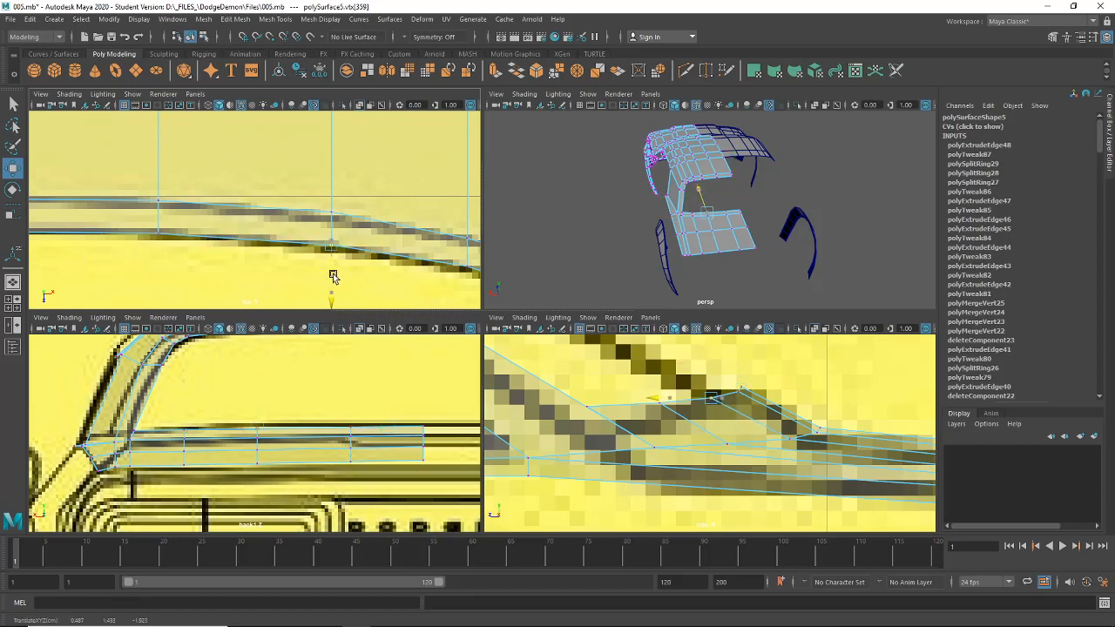
{"action": "middle_click_drag", "start_coordinate": [364, 277], "coordinate": [268, 241], "text": "alt"}
{"action": "left_click", "coordinate": [339, 230]}
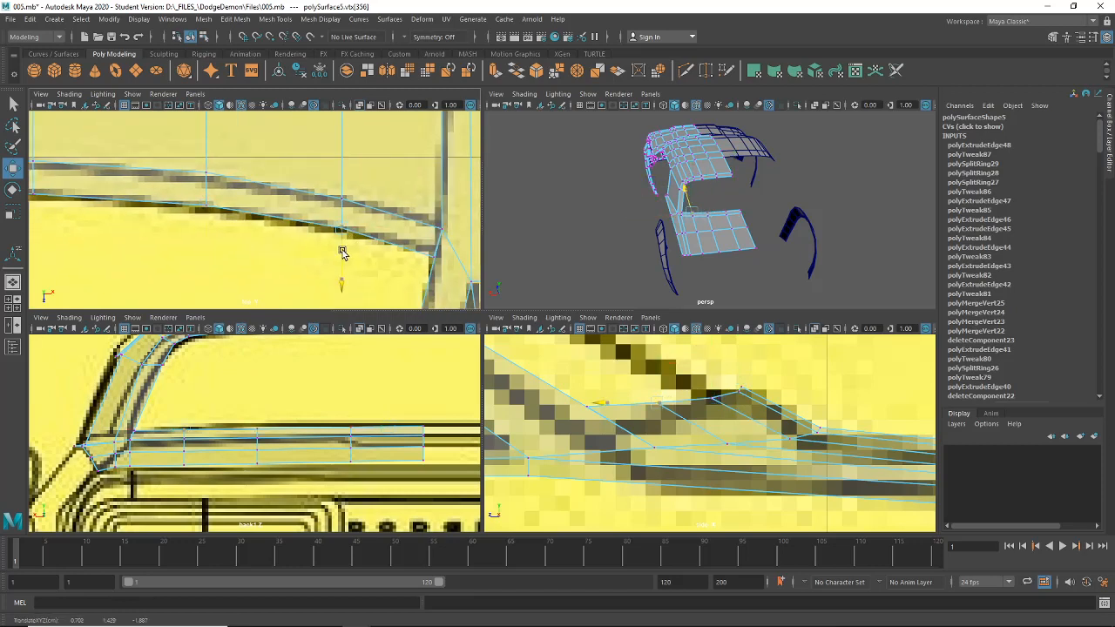
Examine the deselected body and rear deck from several angles in the enlarged perspective view.
{"action": "left_click", "coordinate": [13, 281]}
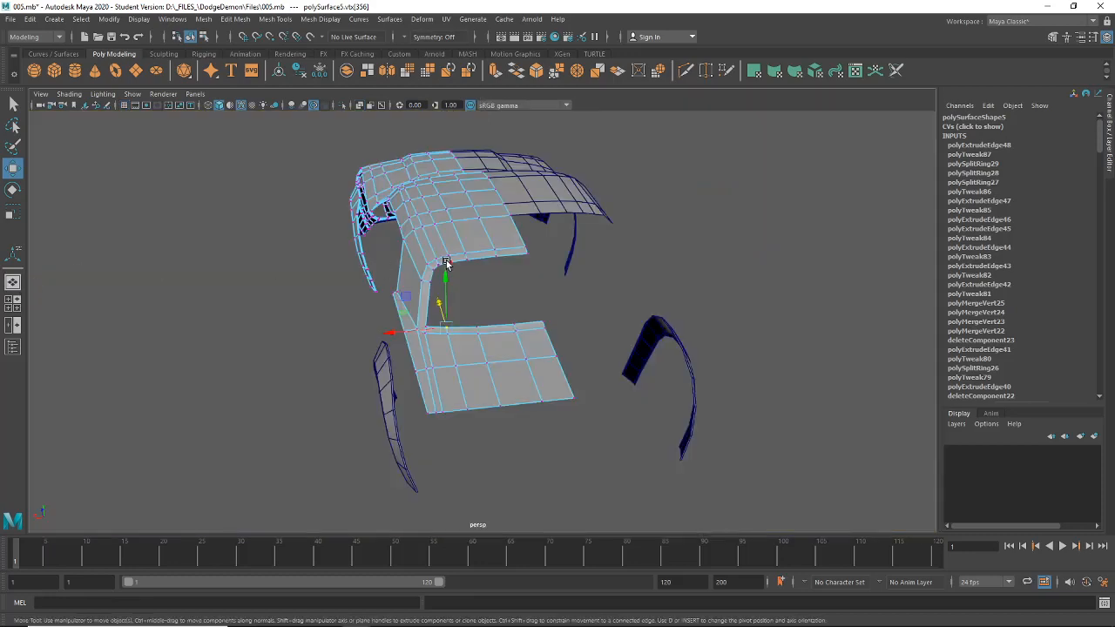
{"action": "left_click_drag", "start_coordinate": [396, 331], "coordinate": [453, 288], "text": "alt"}
{"action": "scroll", "coordinate": [480, 291], "scroll_direction": "up", "scroll_amount": 5}
{"action": "left_click", "coordinate": [190, 36]}
{"action": "left_click", "coordinate": [266, 286]}
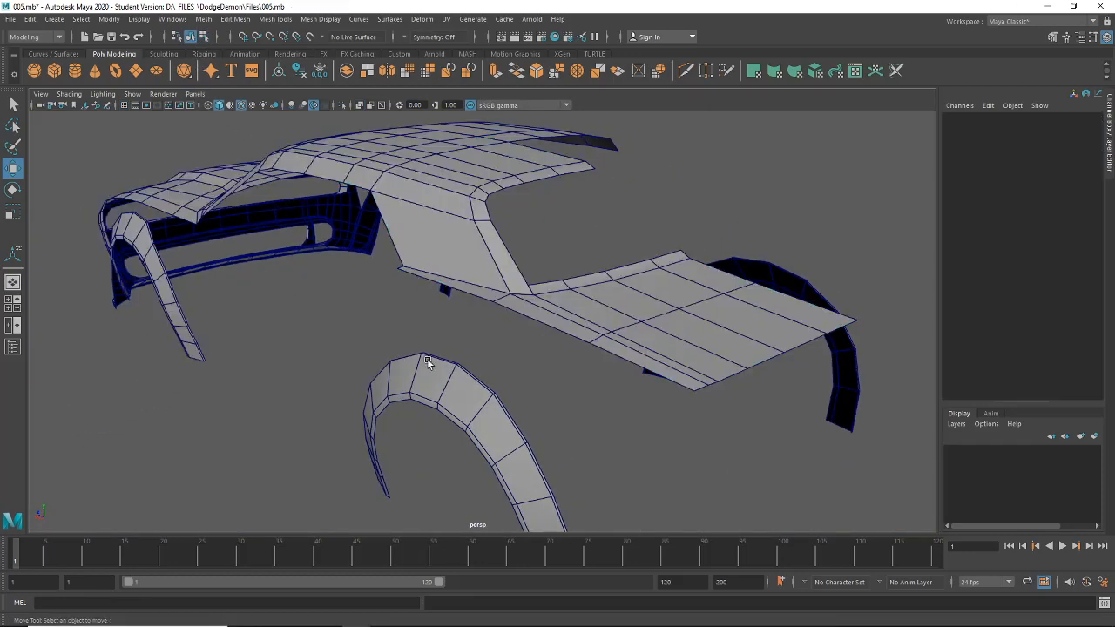
{"action": "left_click_drag", "start_coordinate": [427, 358], "coordinate": [484, 335], "text": "alt"}
{"action": "right_click_drag", "start_coordinate": [484, 335], "coordinate": [505, 311], "text": "alt"}
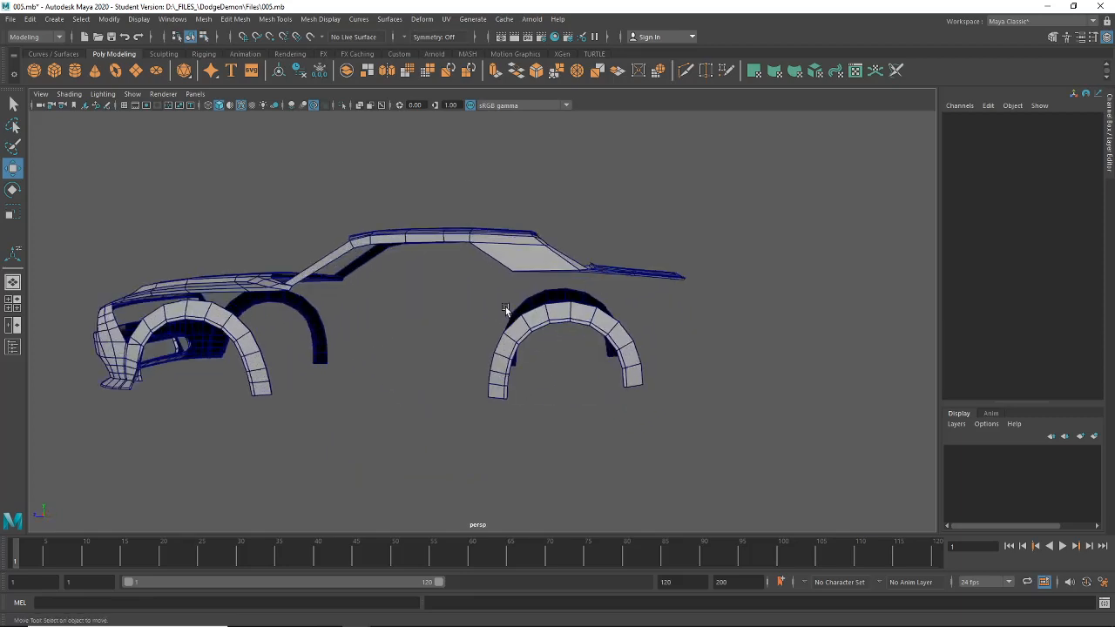
{"action": "left_click_drag", "start_coordinate": [505, 311], "coordinate": [504, 337], "text": "alt"}
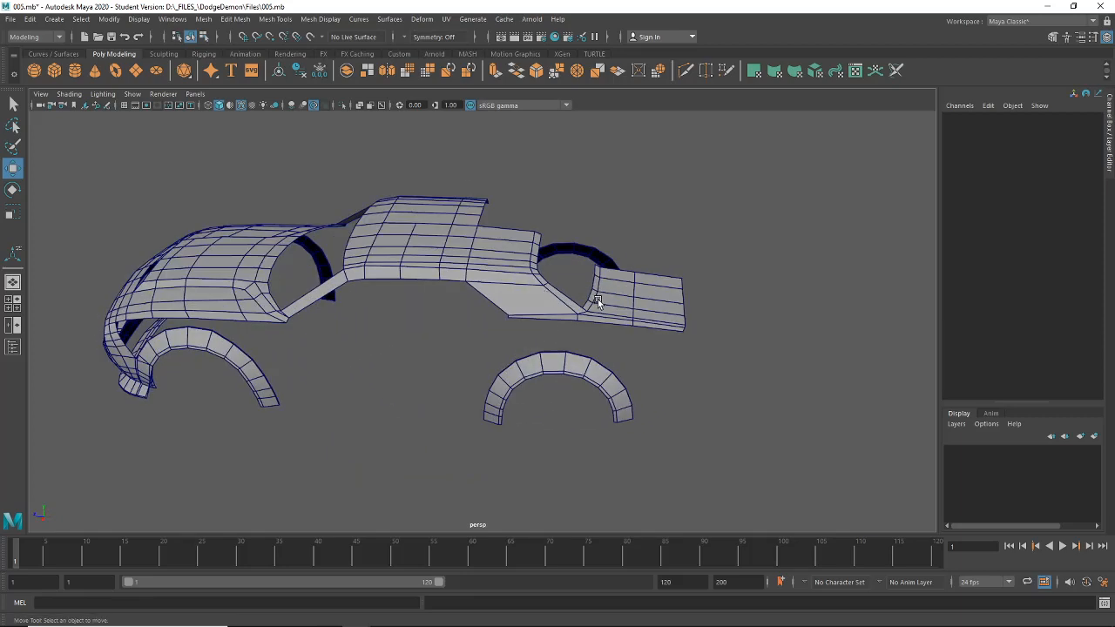
{"action": "mouse_move", "coordinate": [592, 312]}
{"action": "left_mouse_down", "text": "alt"}
{"action": "mouse_move", "coordinate": [622, 304]}
{"action": "mouse_move", "coordinate": [621, 293]}
{"action": "mouse_move", "coordinate": [607, 308]}
{"action": "mouse_move", "coordinate": [532, 315]}
{"action": "mouse_move", "coordinate": [719, 322]}
{"action": "mouse_move", "coordinate": [597, 319]}
{"action": "left_mouse_up", "text": "alt"}
Move the rear wheel arch onto its side blueprint outline, at about 0.041 in Y and -0.056 in Z.
{"action": "left_click", "coordinate": [582, 321]}
{"action": "key", "text": "space"}
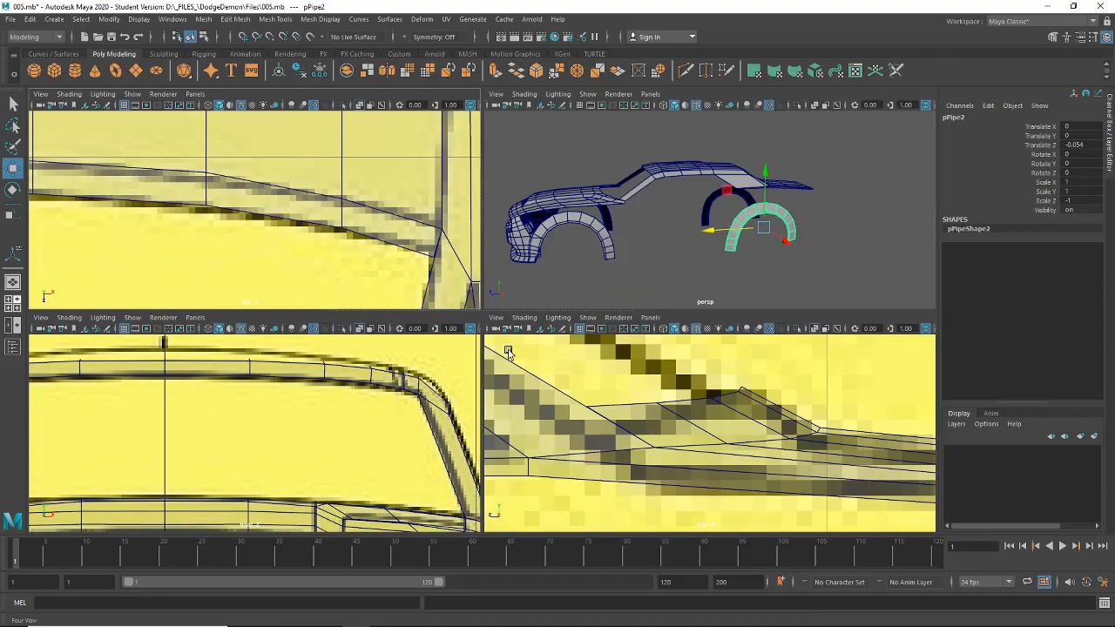
{"action": "key", "text": "space"}
{"action": "scroll", "coordinate": [645, 414], "scroll_direction": "up", "scroll_amount": 5}
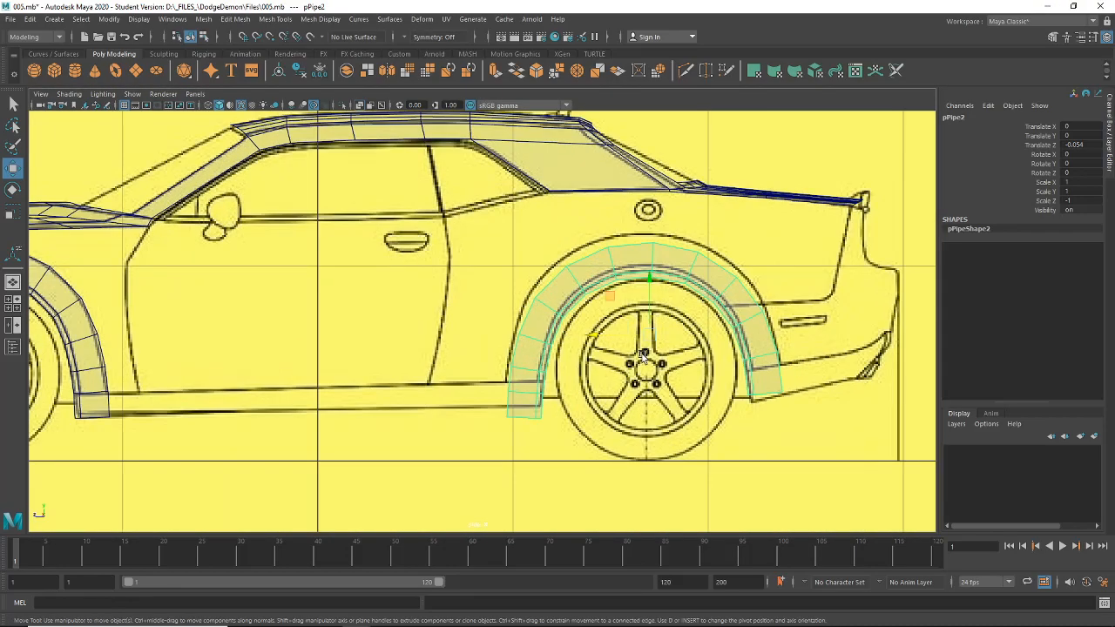
{"action": "left_click_drag", "start_coordinate": [558, 344], "coordinate": [557, 330]}
{"action": "middle_click_drag", "start_coordinate": [453, 358], "coordinate": [654, 364], "text": "alt"}
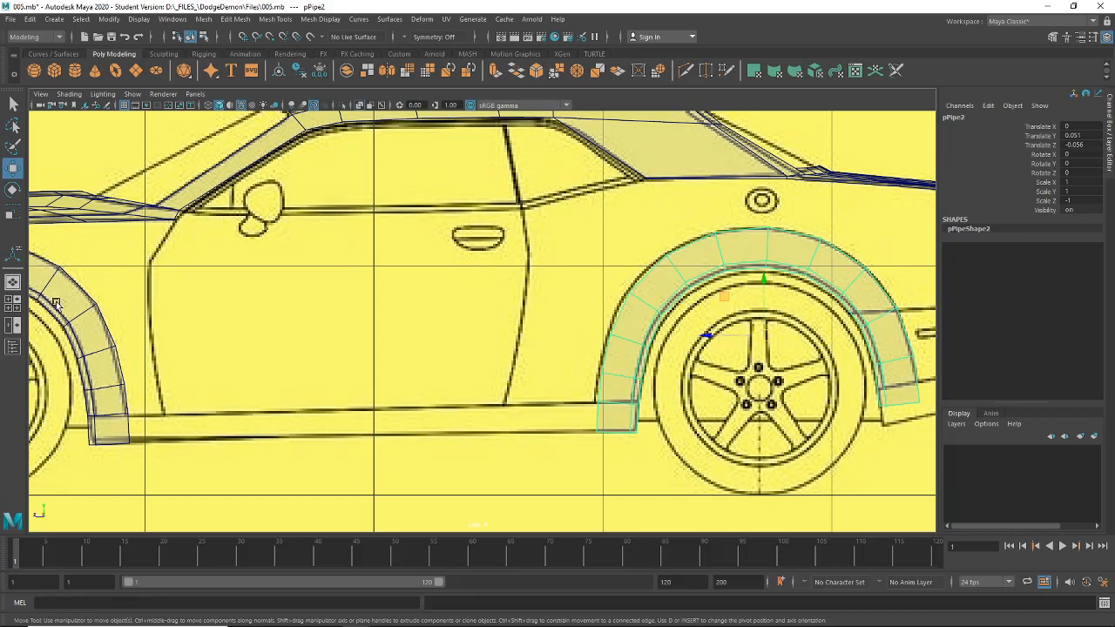
{"action": "middle_click_drag", "start_coordinate": [610, 313], "coordinate": [472, 305], "text": "alt"}
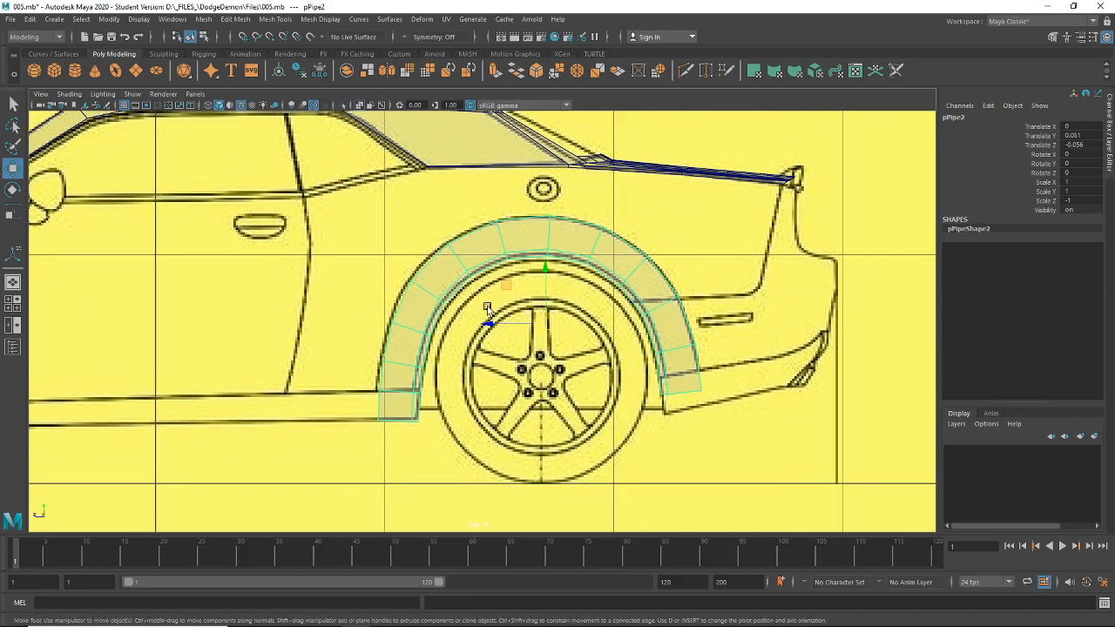
{"action": "left_click_drag", "start_coordinate": [544, 269], "coordinate": [544, 273]}
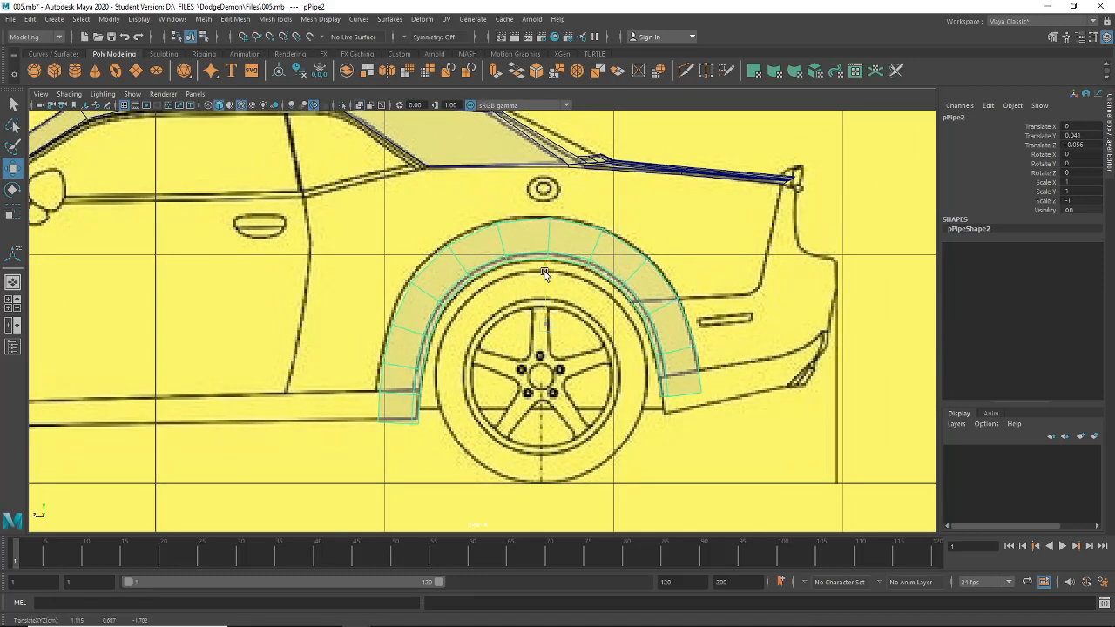
Move the inner-edge vertices along the rear wheel arch's front half and crown onto the blueprint's inner arch line in side view.
{"action": "scroll", "coordinate": [543, 273], "scroll_direction": "up", "scroll_amount": 2}
{"action": "right_click_drag", "start_coordinate": [440, 287], "coordinate": [413, 290]}
{"action": "left_click", "coordinate": [433, 304]}
{"action": "scroll", "coordinate": [433, 307], "scroll_direction": "up", "scroll_amount": 2}
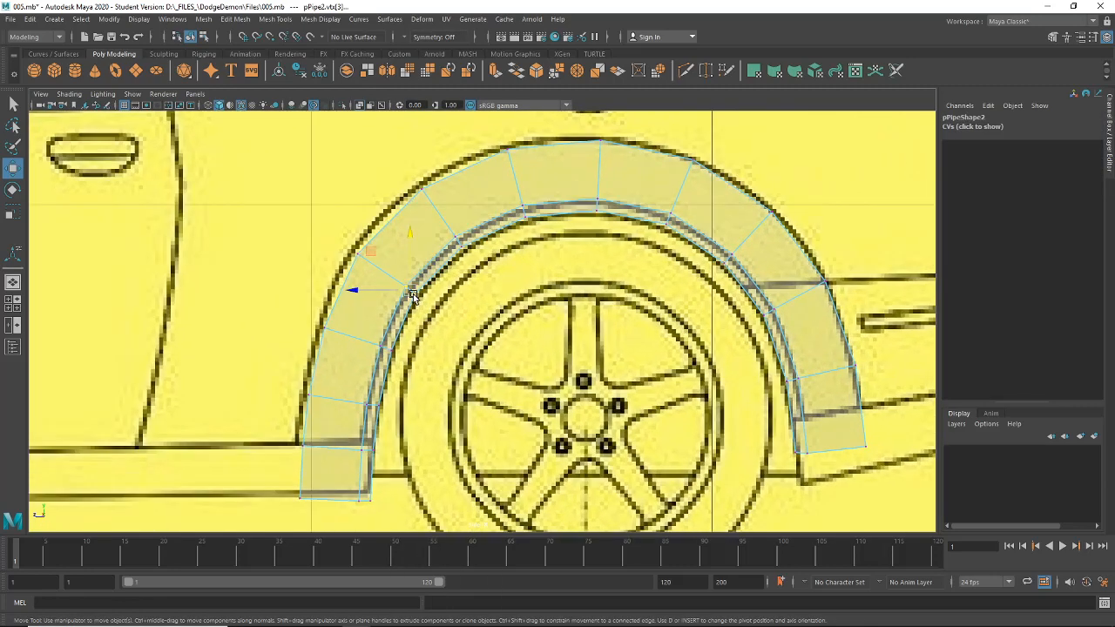
{"action": "left_click", "coordinate": [459, 242]}
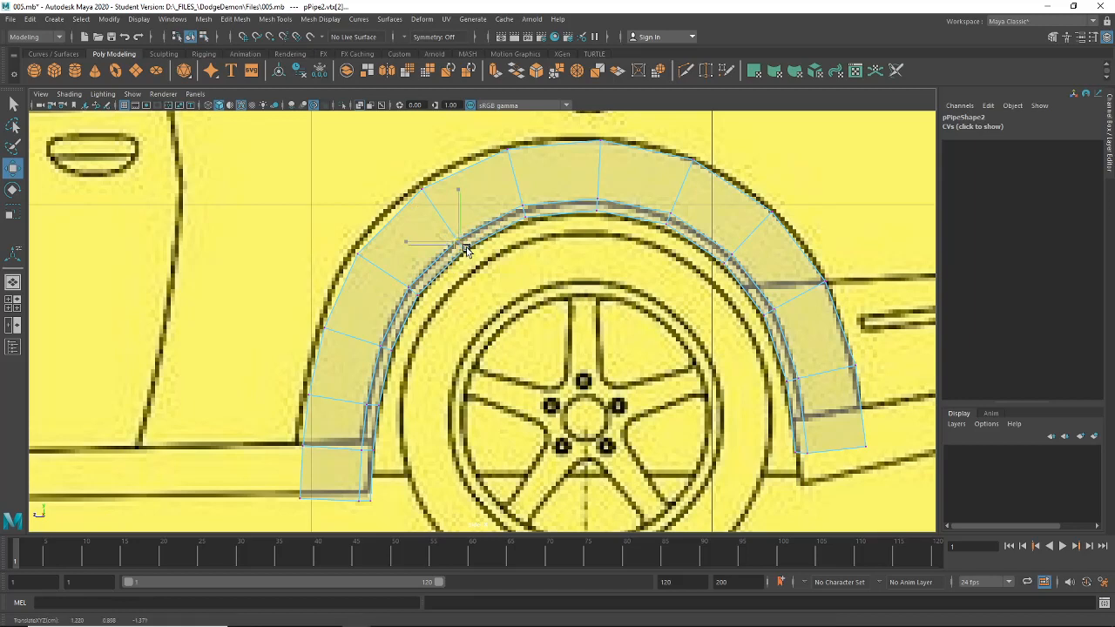
{"action": "left_click", "coordinate": [523, 207]}
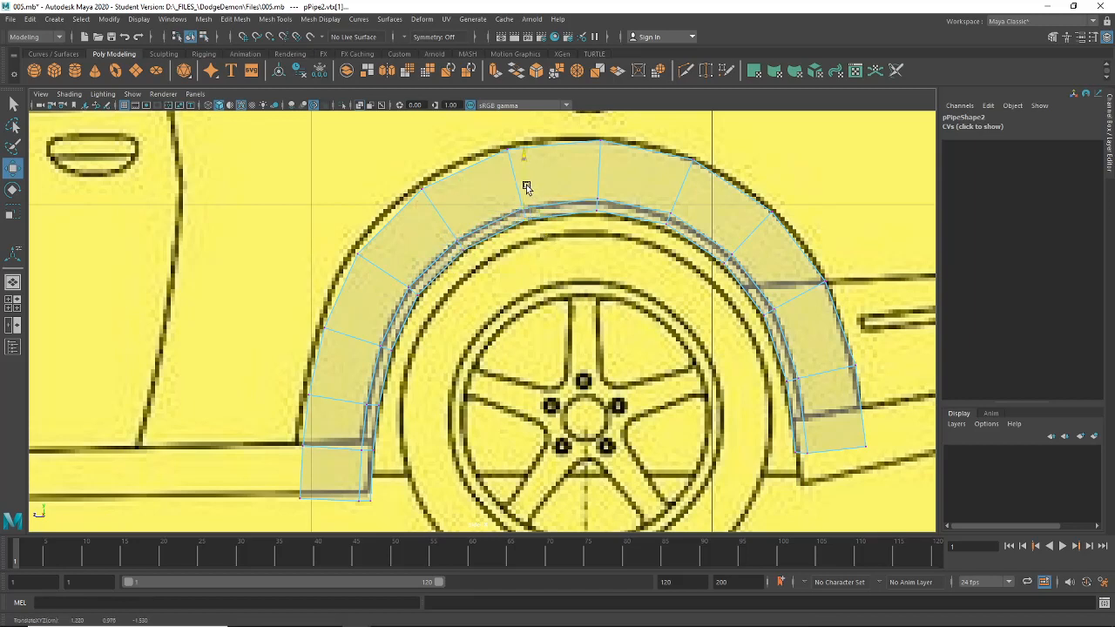
{"action": "left_click", "coordinate": [603, 177]}
{"action": "left_click_drag", "start_coordinate": [603, 217], "coordinate": [599, 173]}
Move the inner-edge vertices along the rear wheel arch's rearward half onto the blueprint's inner arch line.
{"action": "scroll", "coordinate": [493, 264], "scroll_direction": "down", "scroll_amount": 8}
{"action": "middle_click_drag", "start_coordinate": [477, 312], "coordinate": [577, 300], "text": "alt"}
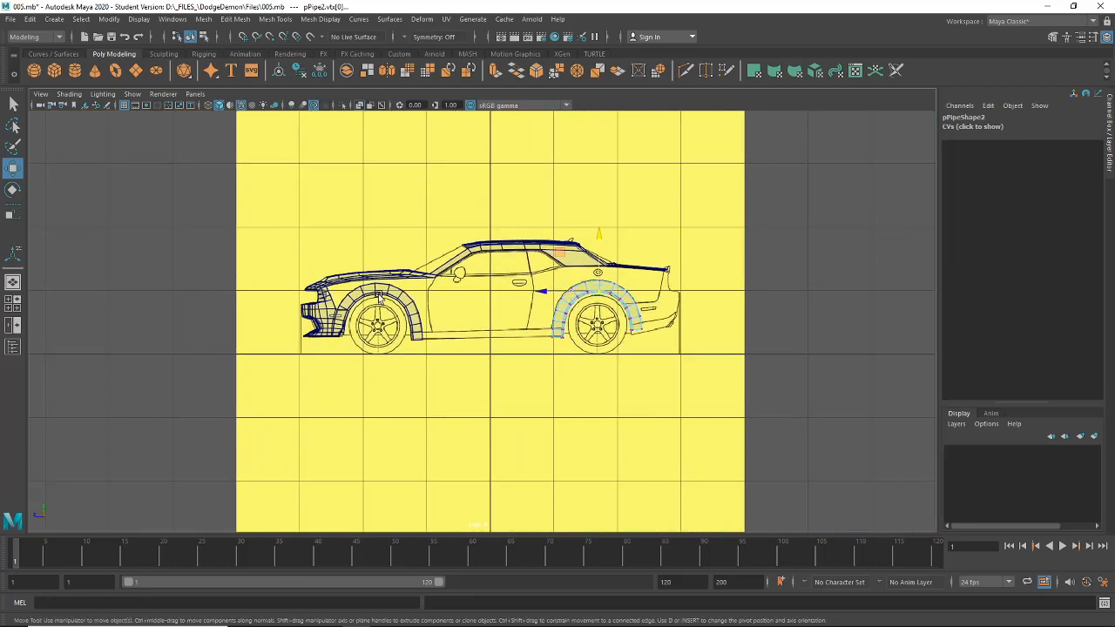
{"action": "scroll", "coordinate": [577, 302], "scroll_direction": "up", "scroll_amount": 6}
{"action": "scroll", "coordinate": [532, 315], "scroll_direction": "up", "scroll_amount": 3}
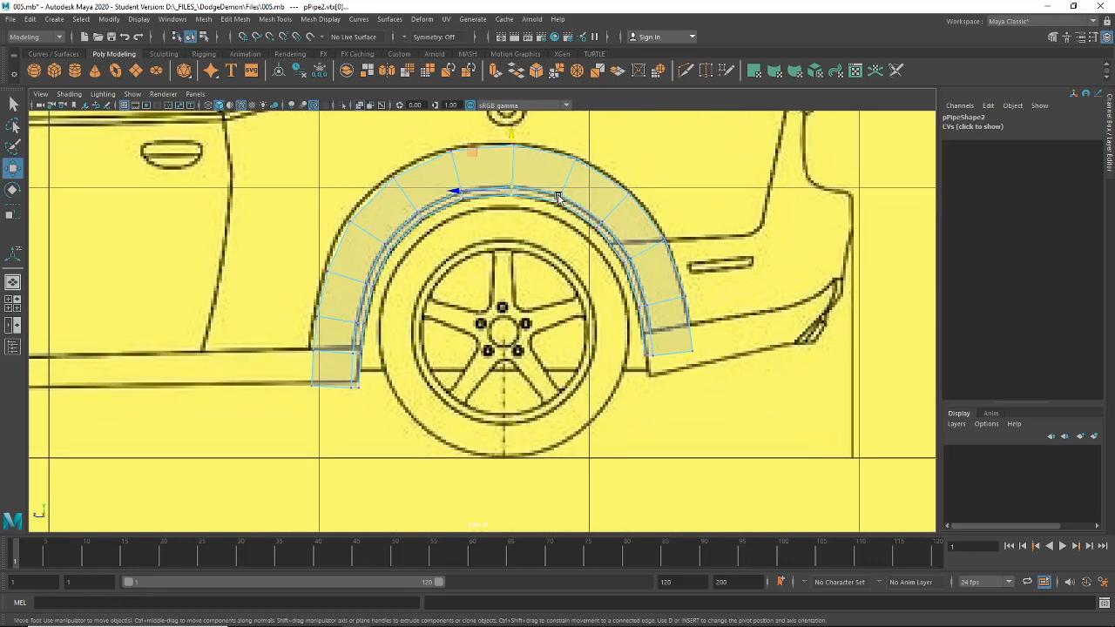
{"action": "middle_click_drag", "start_coordinate": [572, 214], "coordinate": [529, 253], "text": "alt"}
{"action": "scroll", "coordinate": [536, 218], "scroll_direction": "up", "scroll_amount": 3}
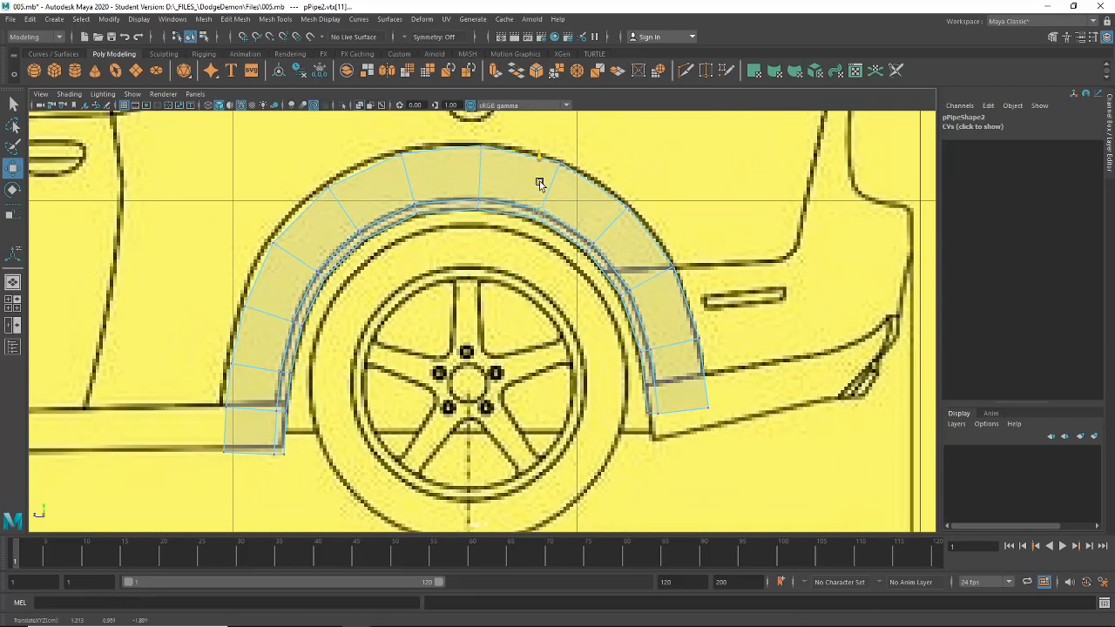
{"action": "left_click", "coordinate": [588, 247]}
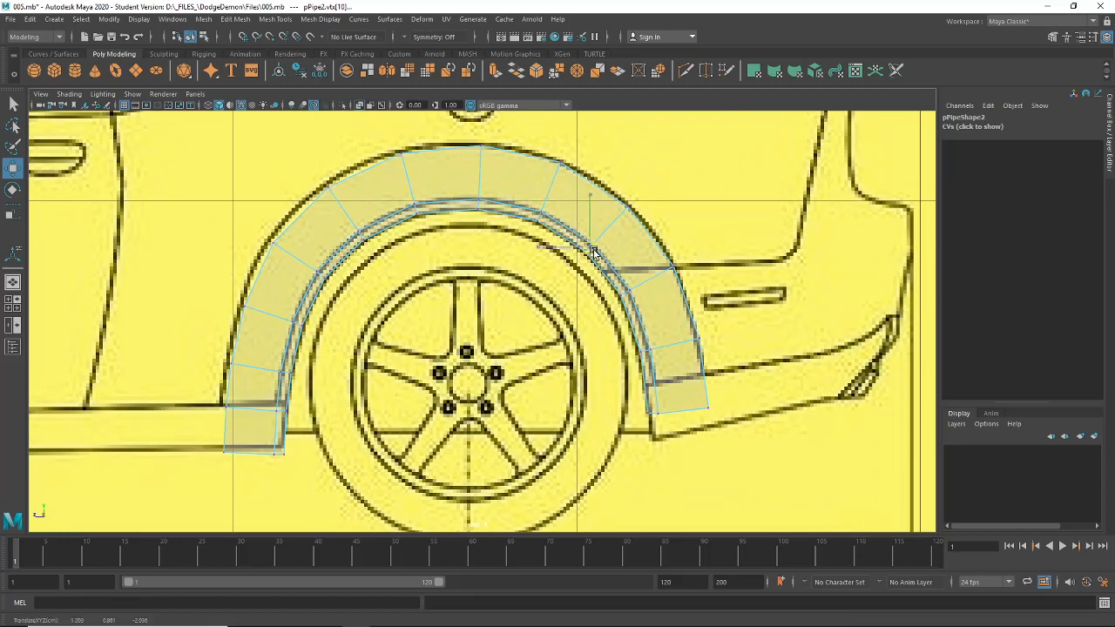
{"action": "left_click", "coordinate": [624, 293]}
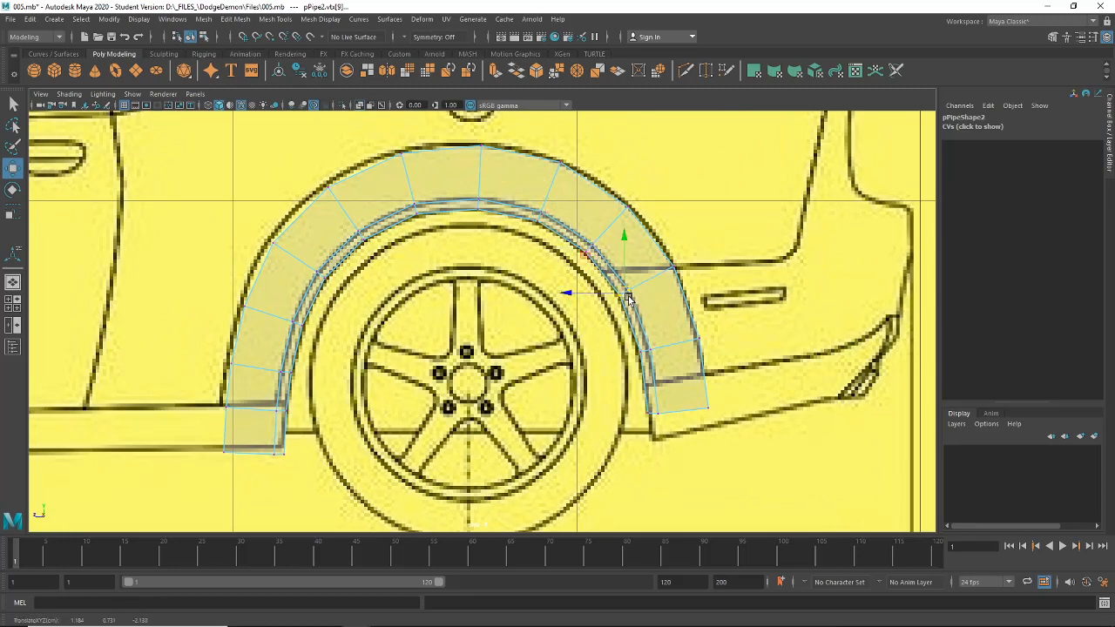
{"action": "middle_click_drag", "start_coordinate": [636, 310], "coordinate": [586, 318], "text": "alt"}
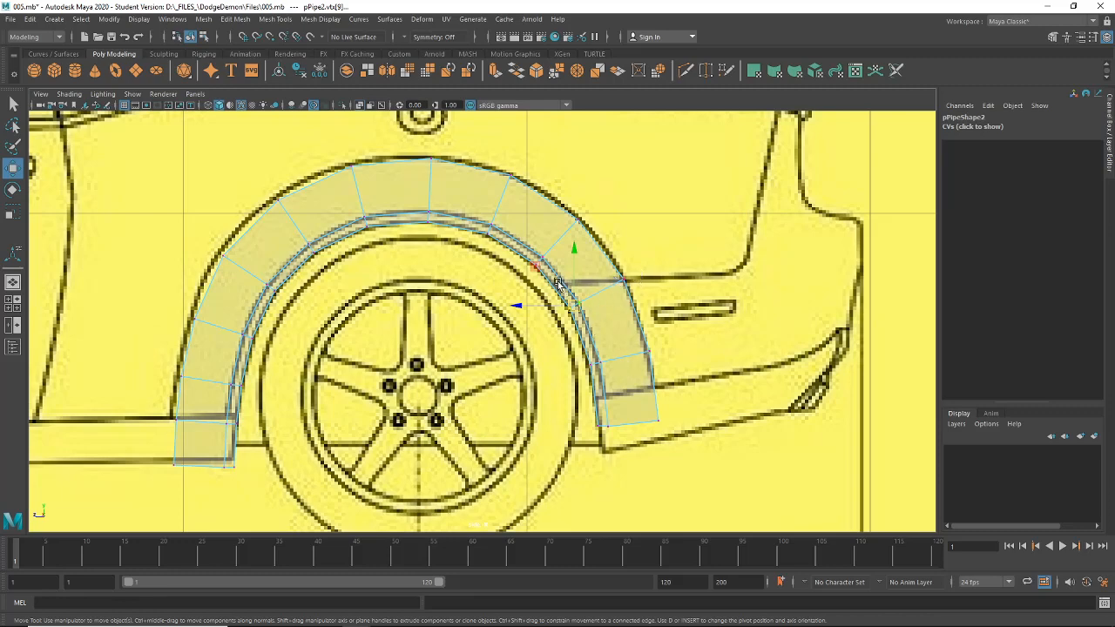
{"action": "middle_click_drag", "start_coordinate": [545, 280], "coordinate": [549, 244], "text": "alt"}
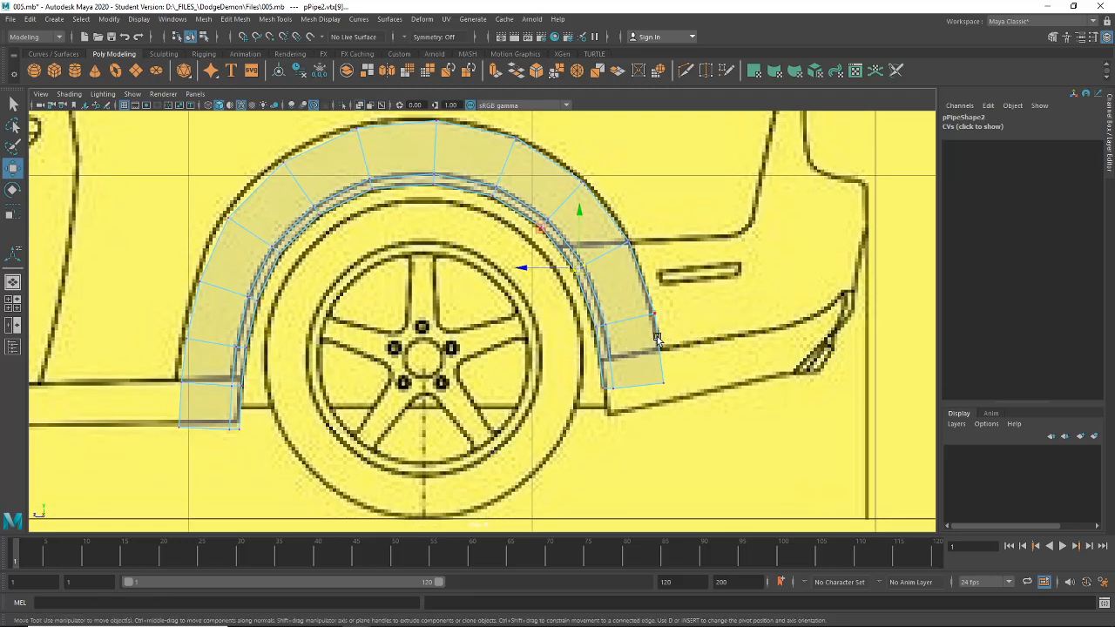
Fit the vertices at the rear wheel arch's lower front end to the sill and outer arch blueprint lines.
{"action": "middle_click_drag", "start_coordinate": [591, 329], "coordinate": [721, 359], "text": "alt"}
{"action": "middle_click_drag", "start_coordinate": [509, 353], "coordinate": [547, 342], "text": "alt"}
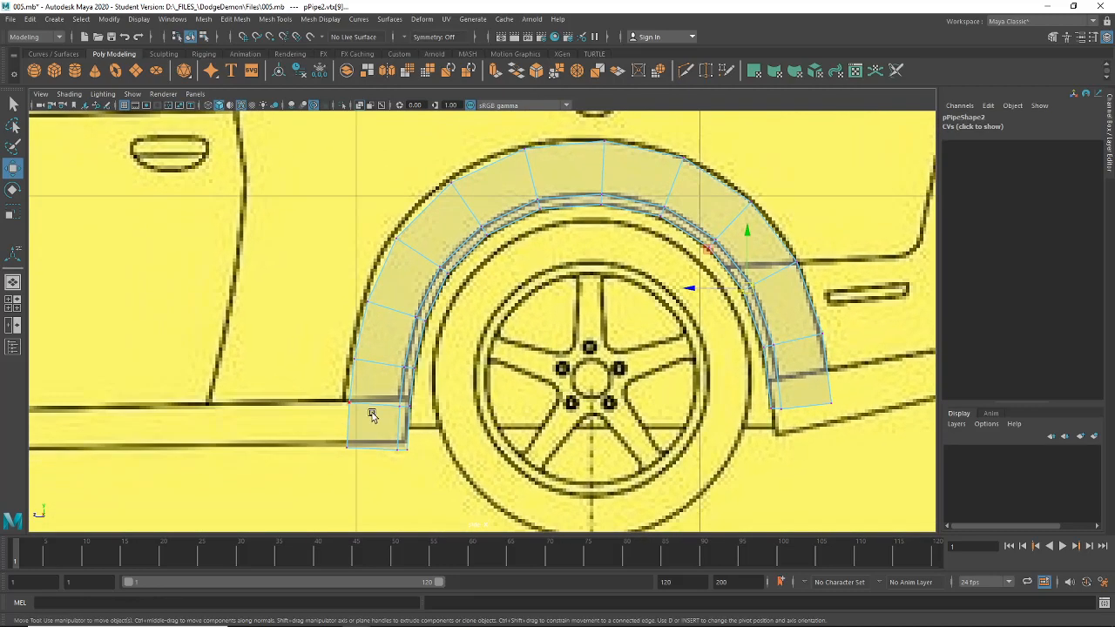
{"action": "left_click", "coordinate": [403, 401]}
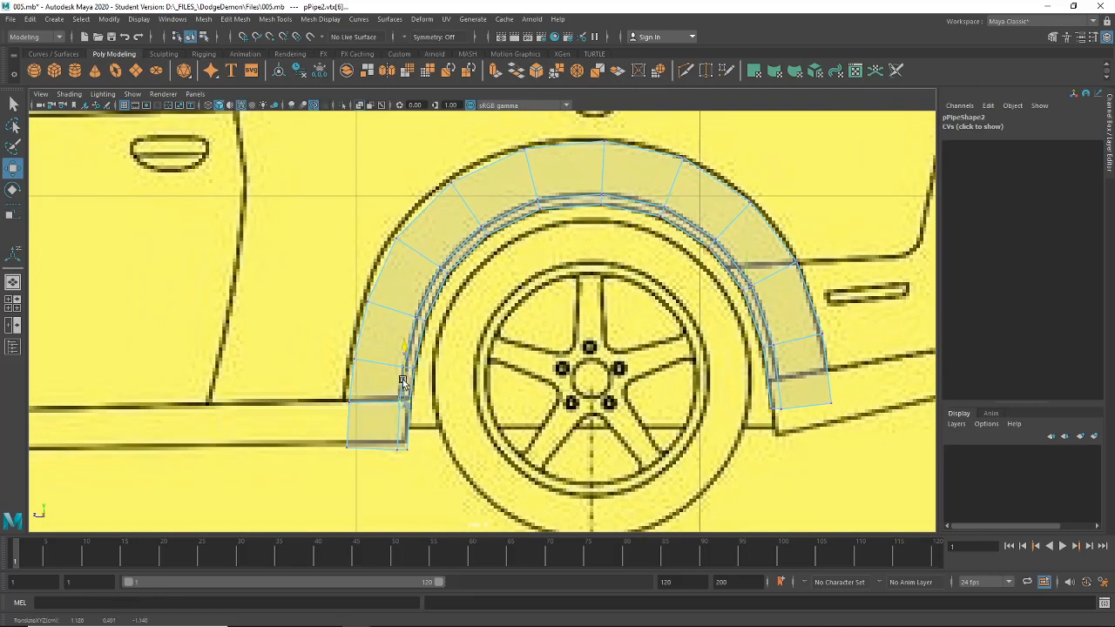
{"action": "left_click", "coordinate": [404, 446]}
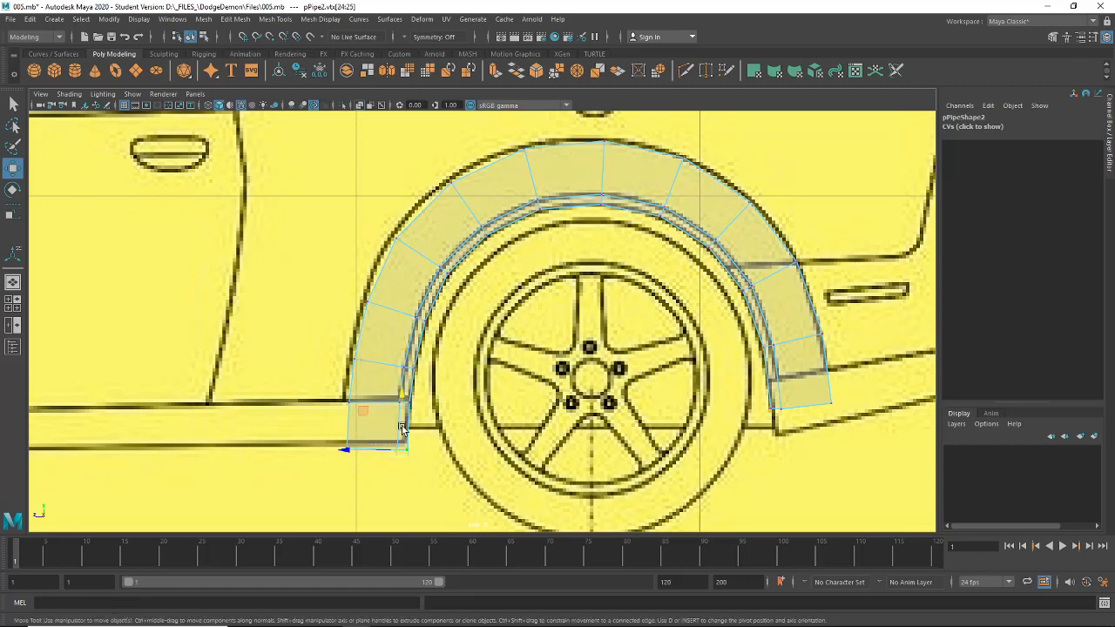
{"action": "middle_click_drag", "start_coordinate": [391, 383], "coordinate": [419, 398], "text": "alt"}
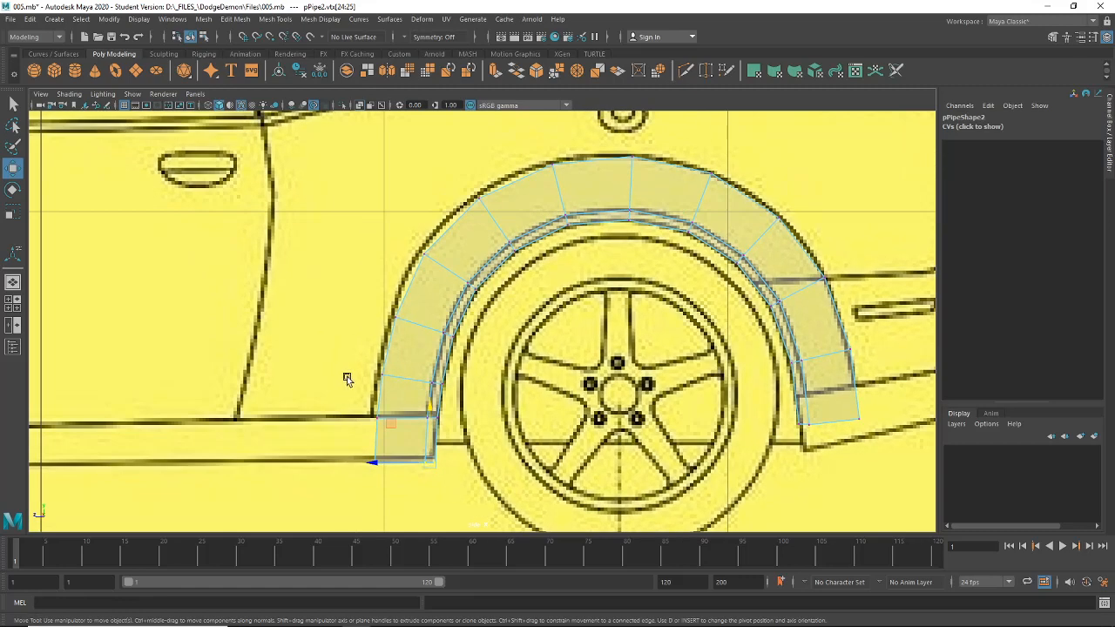
{"action": "left_click_drag", "start_coordinate": [383, 408], "coordinate": [340, 427]}
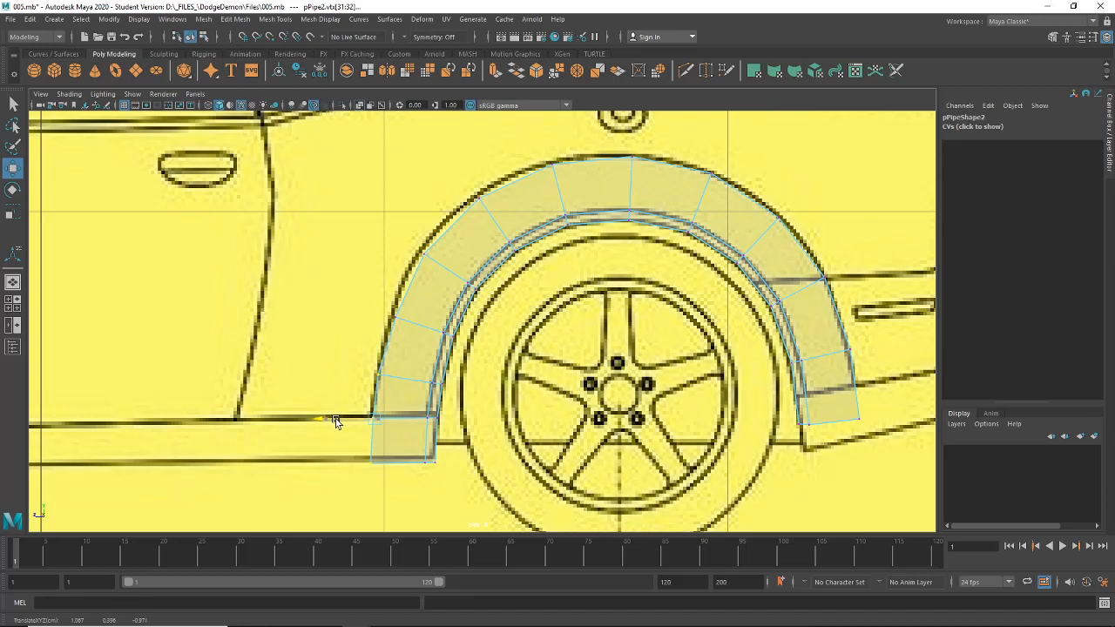
Move the outer-edge vertices along the arch's front half and crown onto the blueprint's outer arch line.
{"action": "left_click", "coordinate": [393, 318]}
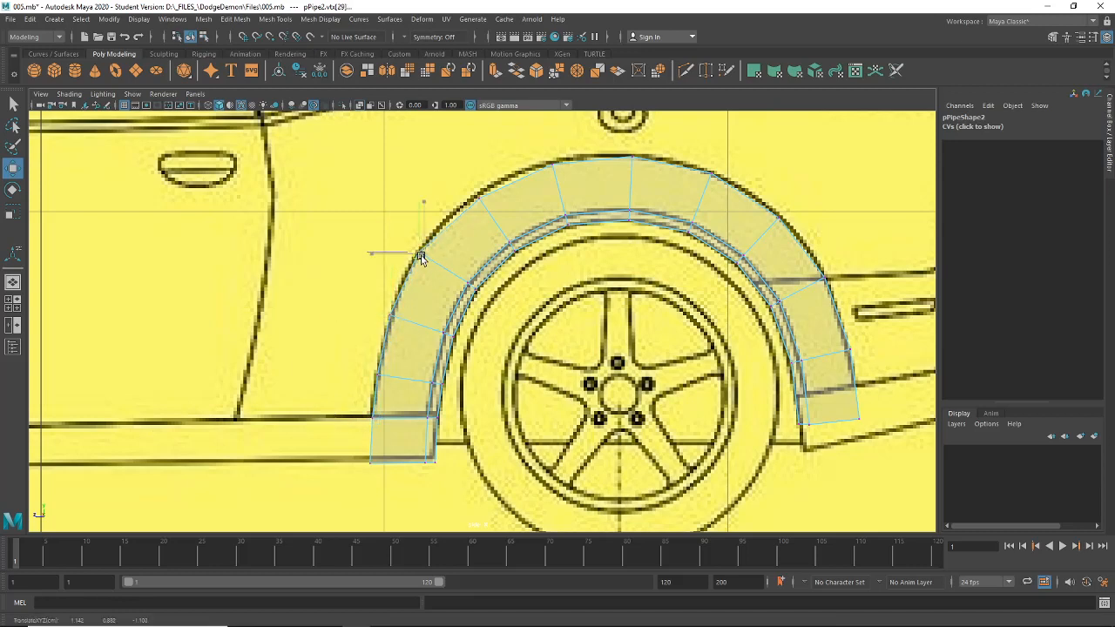
{"action": "left_click", "coordinate": [418, 244]}
{"action": "middle_click_drag", "start_coordinate": [419, 254], "coordinate": [388, 322], "text": "alt"}
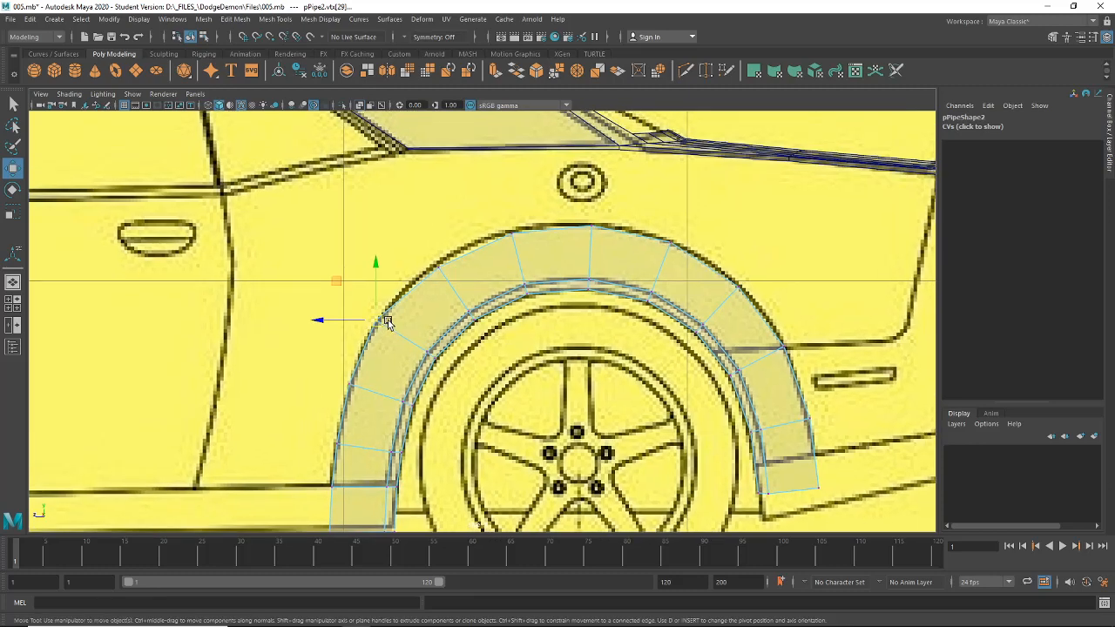
{"action": "left_click", "coordinate": [435, 264]}
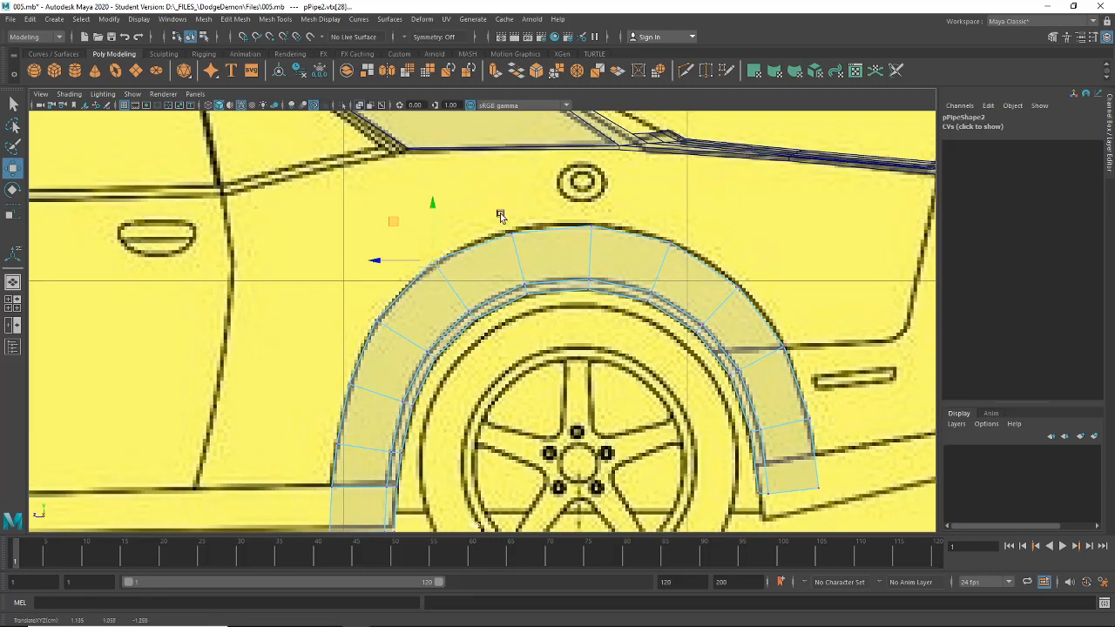
{"action": "left_click", "coordinate": [509, 230]}
{"action": "left_click", "coordinate": [590, 223]}
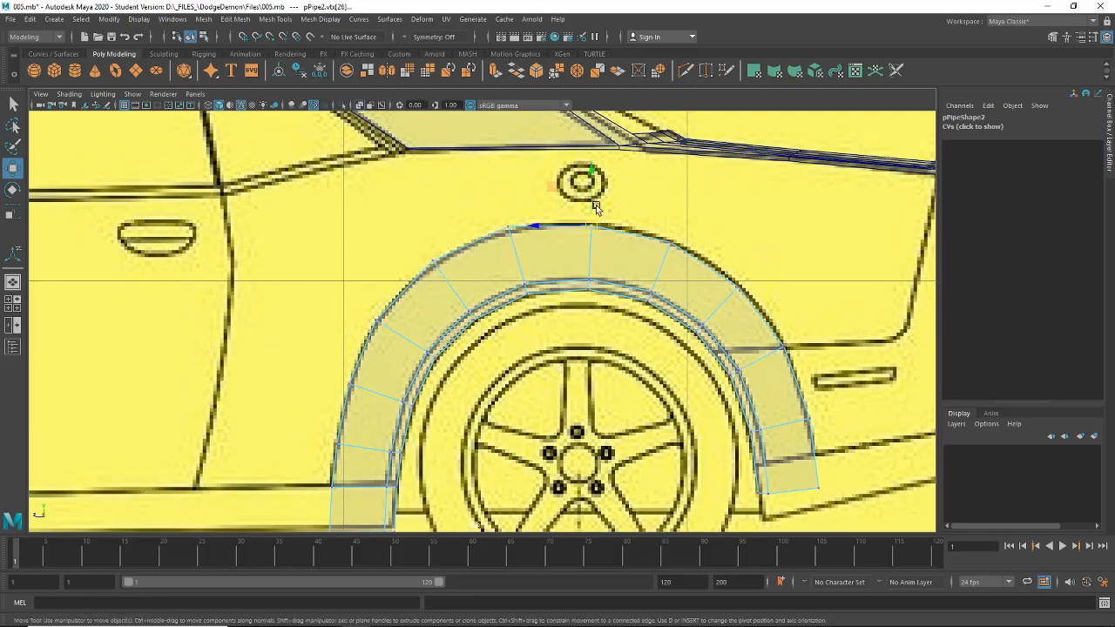
Move the outer-edge vertices along the arch's rearward half onto the blueprint's outer arch line.
{"action": "left_click", "coordinate": [672, 239]}
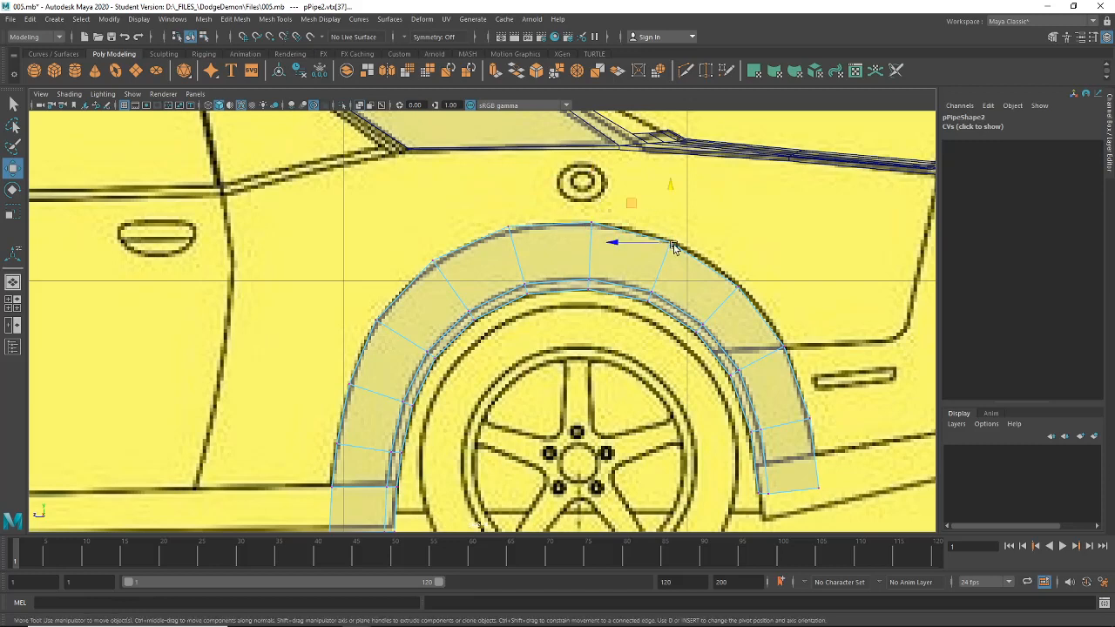
{"action": "left_click", "coordinate": [734, 287]}
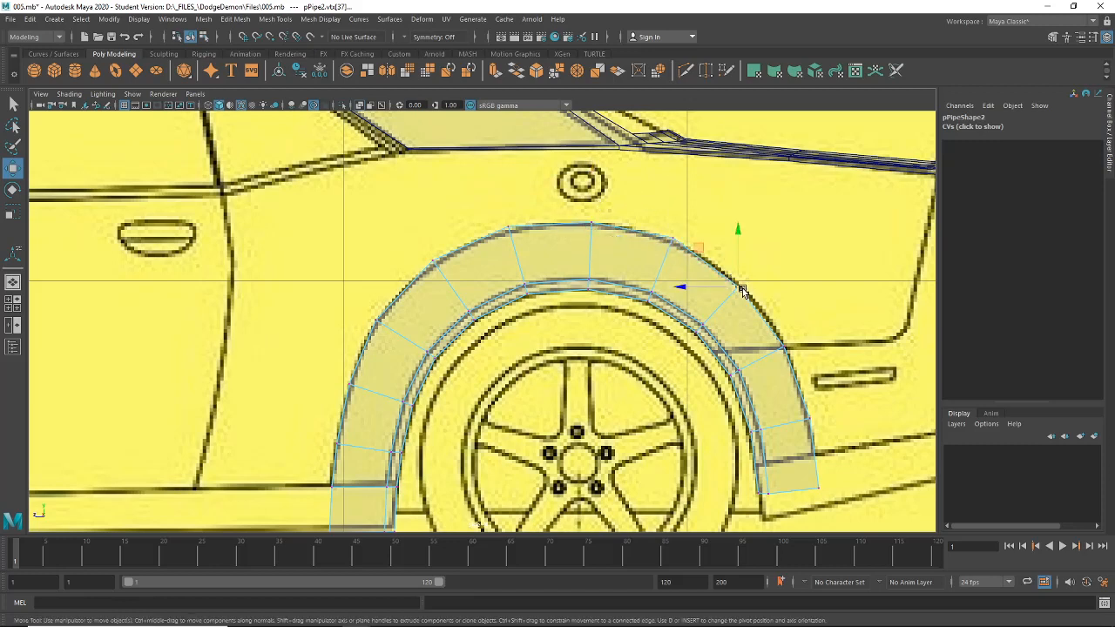
{"action": "left_click", "coordinate": [784, 348]}
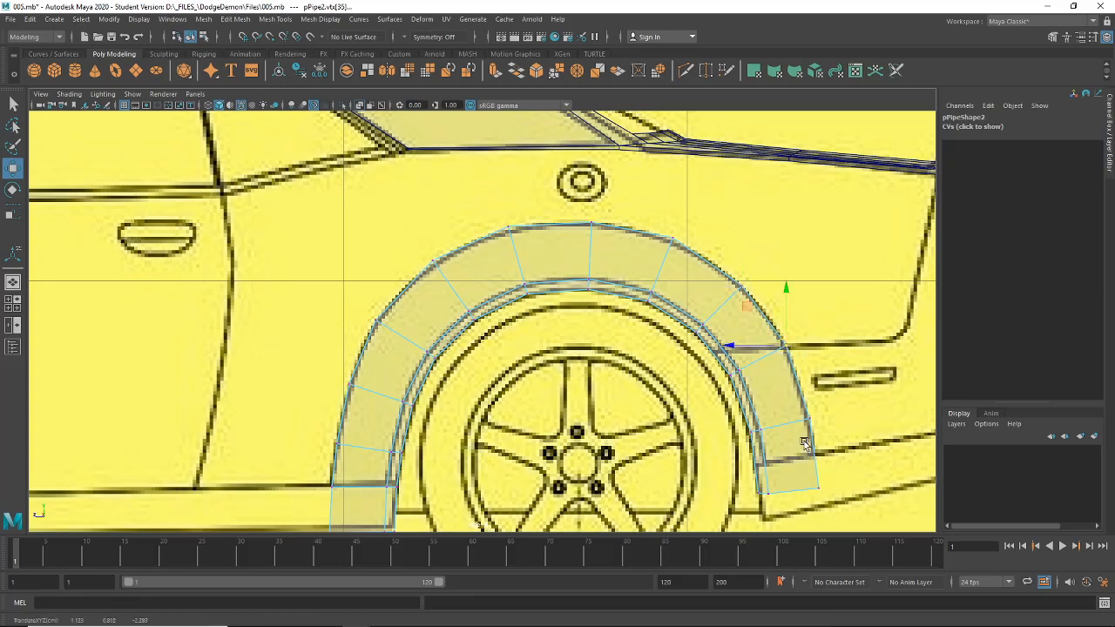
{"action": "middle_click_drag", "start_coordinate": [805, 443], "coordinate": [724, 359], "text": "alt"}
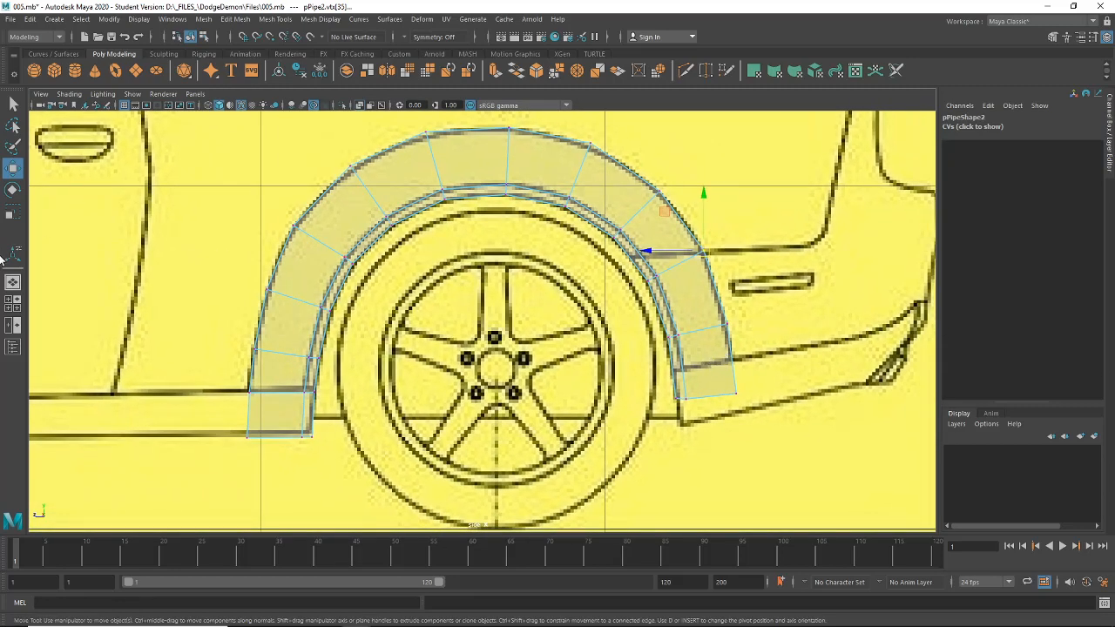
Display the four-view layout, change the front view to the orthographic back view, and frame the rear wheel arch there.
{"action": "left_click", "coordinate": [17, 282]}
{"action": "left_click_drag", "start_coordinate": [493, 346], "coordinate": [390, 336], "text": "alt"}
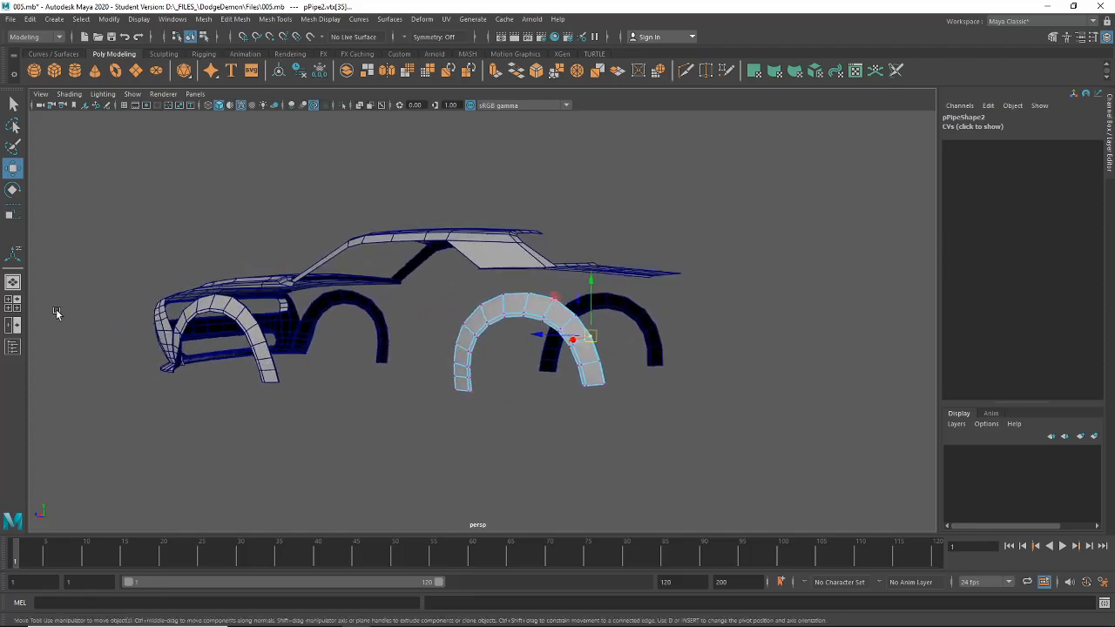
{"action": "left_click", "coordinate": [12, 303]}
{"action": "left_click", "coordinate": [195, 317]}
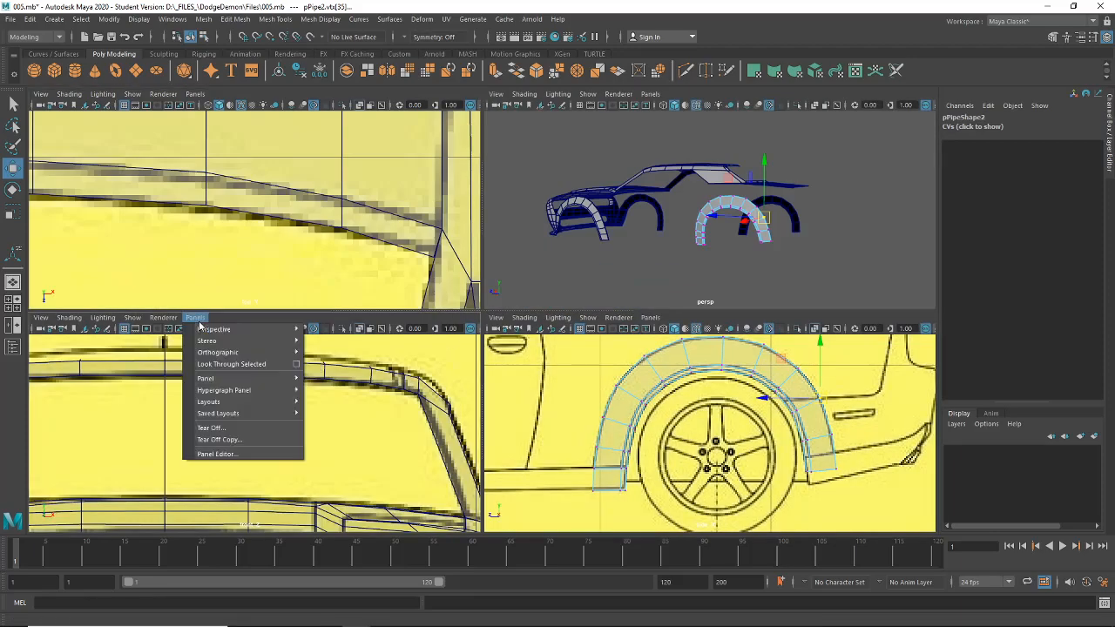
{"action": "mouse_move", "coordinate": [261, 352]}
{"action": "left_click", "coordinate": [335, 356]}
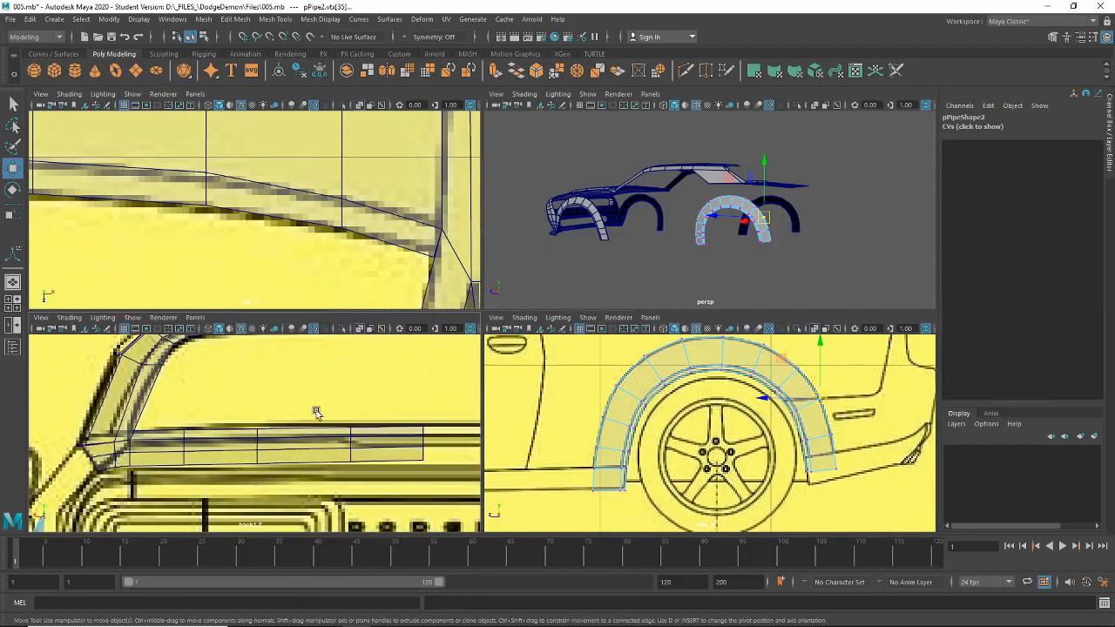
{"action": "middle_click_drag", "start_coordinate": [296, 484], "coordinate": [281, 446], "text": "alt"}
{"action": "middle_click_drag", "start_coordinate": [81, 519], "coordinate": [225, 399], "text": "alt"}
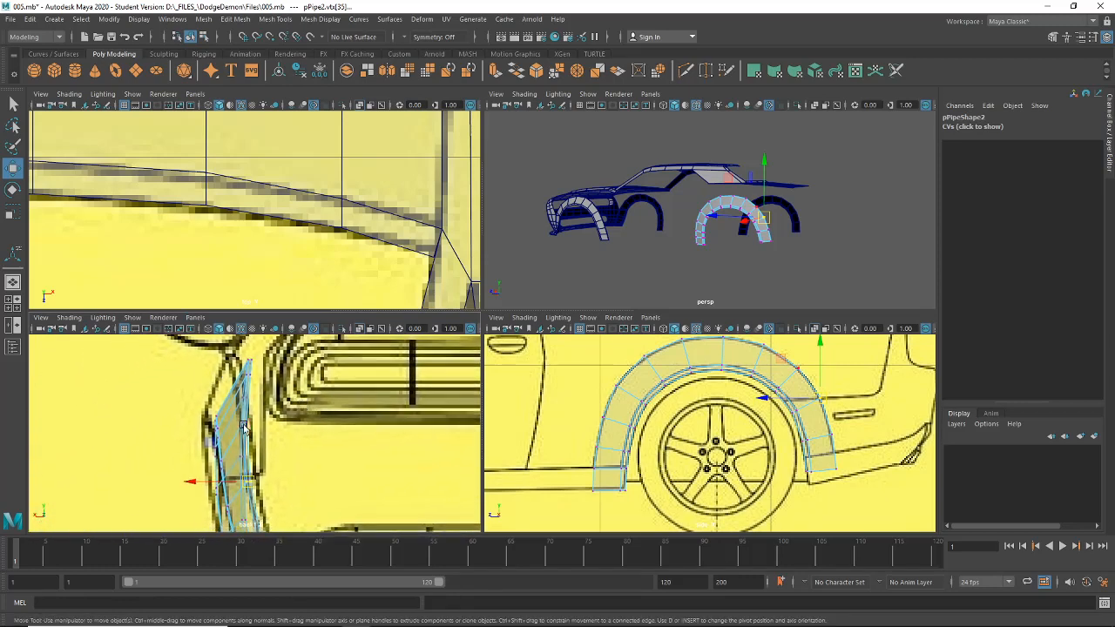
{"action": "middle_click_drag", "start_coordinate": [245, 441], "coordinate": [297, 425], "text": "alt"}
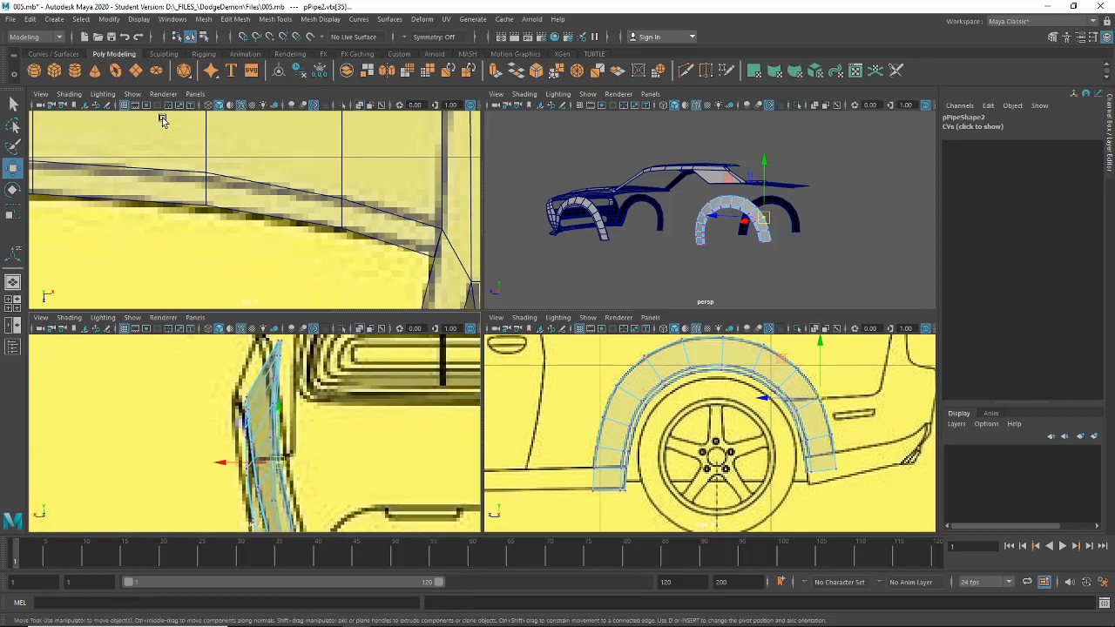
Move the whole rear wheel arch outward to 0.038 in X to match the back-view blueprint.
{"action": "left_click", "coordinate": [190, 37]}
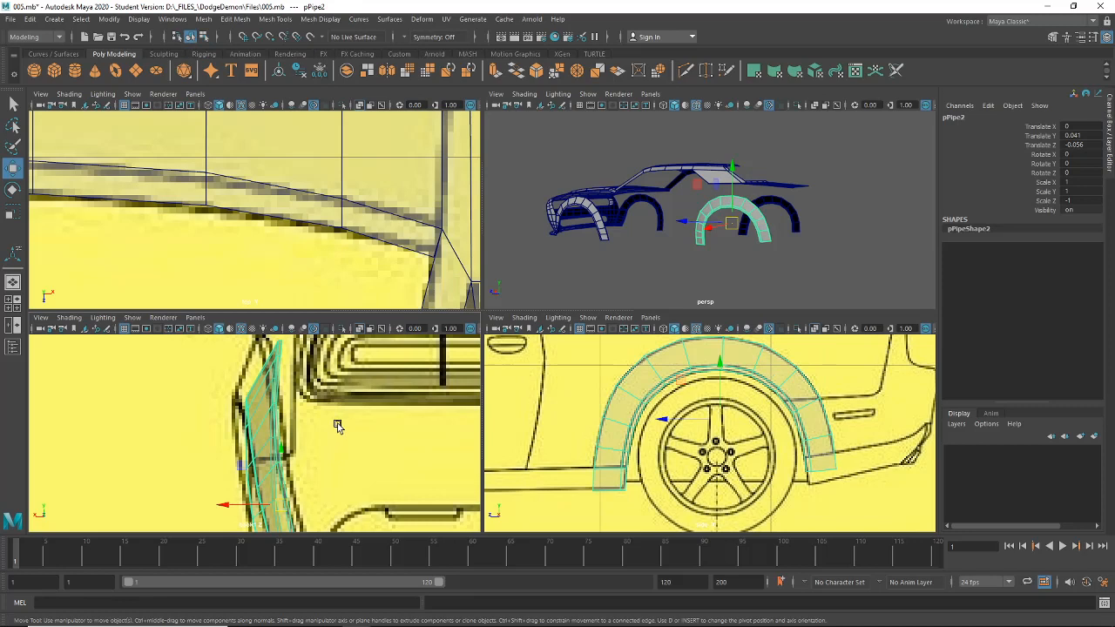
{"action": "middle_click_drag", "start_coordinate": [327, 467], "coordinate": [244, 480], "text": "alt"}
{"action": "middle_click_drag", "start_coordinate": [305, 393], "coordinate": [309, 446], "text": "alt"}
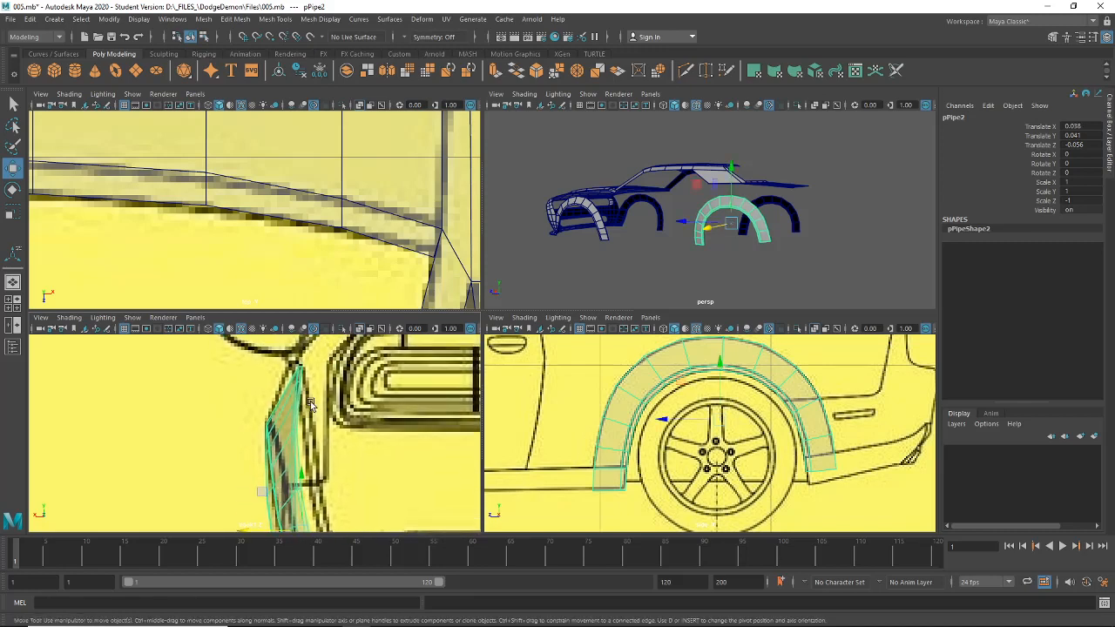
{"action": "right_click_drag", "start_coordinate": [749, 355], "coordinate": [684, 299]}
{"action": "middle_click_drag", "start_coordinate": [798, 405], "coordinate": [724, 409], "text": "alt"}
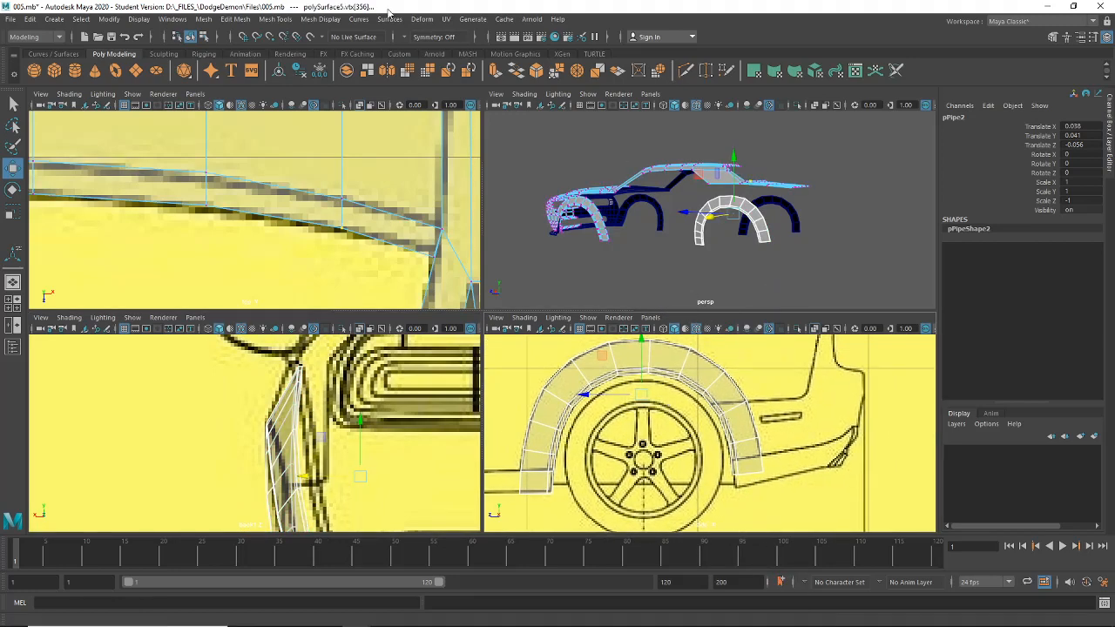
{"action": "left_click", "coordinate": [205, 36]}
{"action": "left_click", "coordinate": [698, 241]}
{"action": "left_click", "coordinate": [679, 262]}
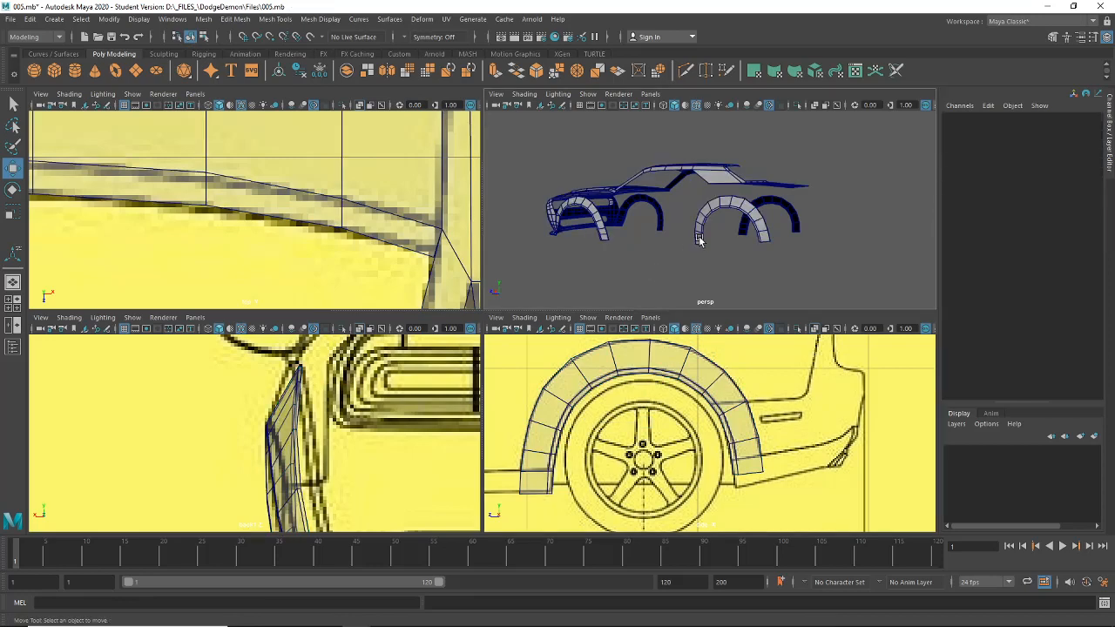
Raise the vertices at the rear wheel arch's lower rear end onto the bumper's blueprint line in side view.
{"action": "left_click", "coordinate": [698, 241]}
{"action": "right_click_drag", "start_coordinate": [700, 239], "coordinate": [643, 241]}
{"action": "middle_click_drag", "start_coordinate": [784, 428], "coordinate": [734, 402], "text": "alt"}
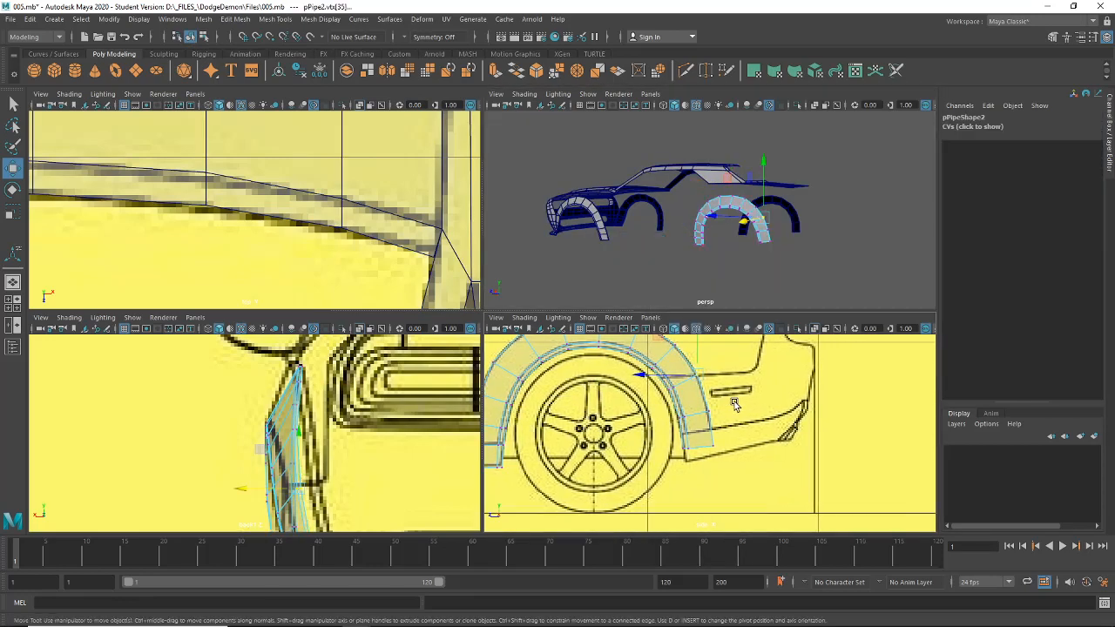
{"action": "left_click_drag", "start_coordinate": [672, 427], "coordinate": [726, 460]}
{"action": "middle_click_drag", "start_coordinate": [399, 436], "coordinate": [372, 366], "text": "alt"}
{"action": "scroll", "coordinate": [697, 436], "scroll_direction": "up", "scroll_amount": 3}
{"action": "left_click", "coordinate": [694, 436]}
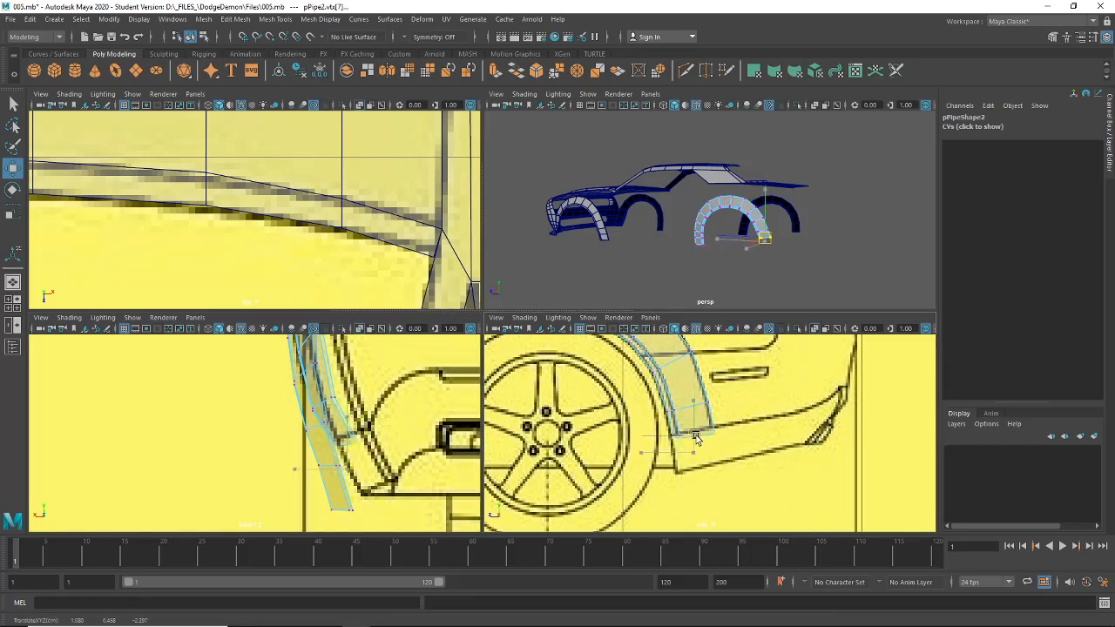
{"action": "left_click_drag", "start_coordinate": [694, 438], "coordinate": [694, 432]}
{"action": "scroll", "coordinate": [303, 440], "scroll_direction": "up", "scroll_amount": 2}
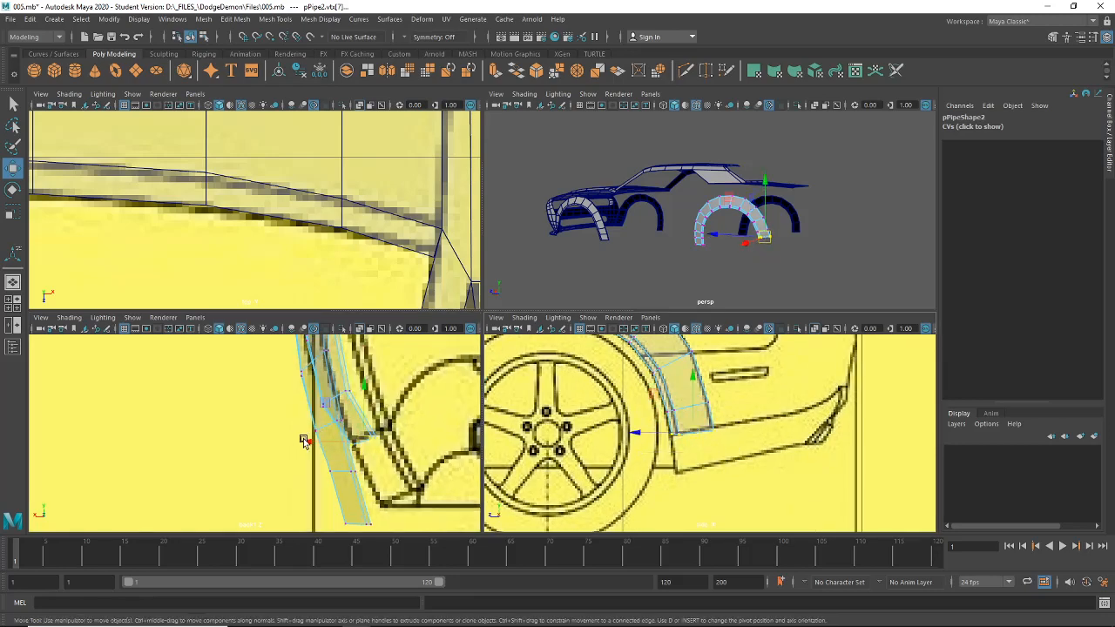
Align the vertices at the rear wheel arch's lower rear end with the blueprint's bumper line and arch outline.
{"action": "scroll", "coordinate": [694, 440], "scroll_direction": "up", "scroll_amount": 5}
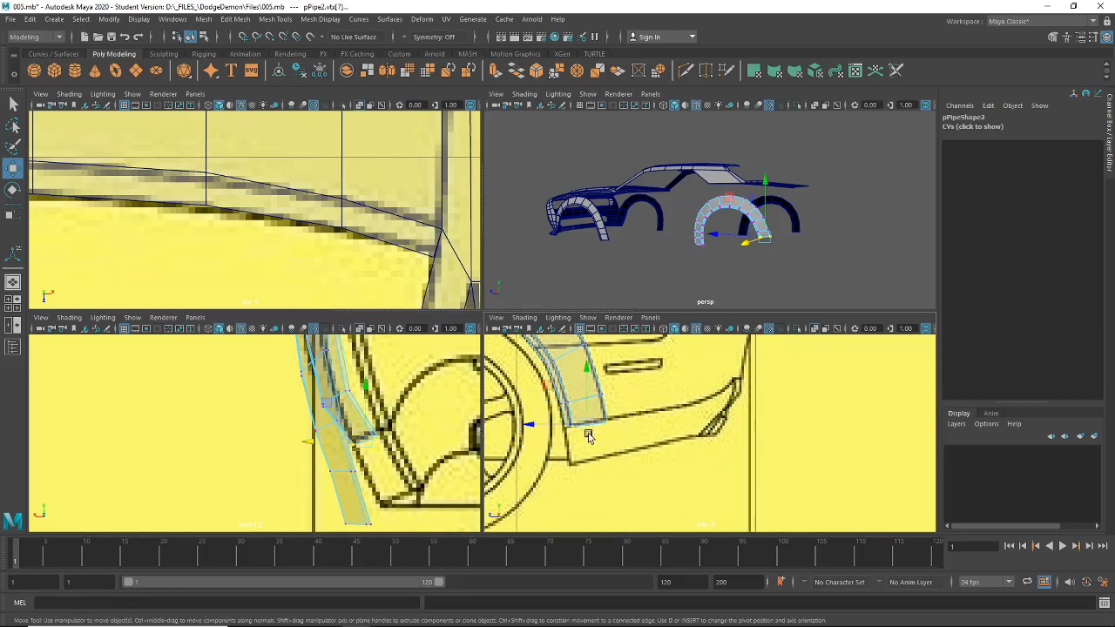
{"action": "middle_click_drag", "start_coordinate": [694, 440], "coordinate": [788, 444], "text": "alt"}
{"action": "left_click_drag", "start_coordinate": [703, 432], "coordinate": [704, 433]}
{"action": "left_click_drag", "start_coordinate": [692, 418], "coordinate": [689, 412]}
{"action": "scroll", "coordinate": [607, 446], "scroll_direction": "up", "scroll_amount": 3}
{"action": "left_click_drag", "start_coordinate": [562, 413], "coordinate": [567, 426]}
{"action": "middle_click_drag", "start_coordinate": [366, 433], "coordinate": [373, 483], "text": "alt"}
{"action": "middle_click_drag", "start_coordinate": [649, 423], "coordinate": [674, 488], "text": "alt"}
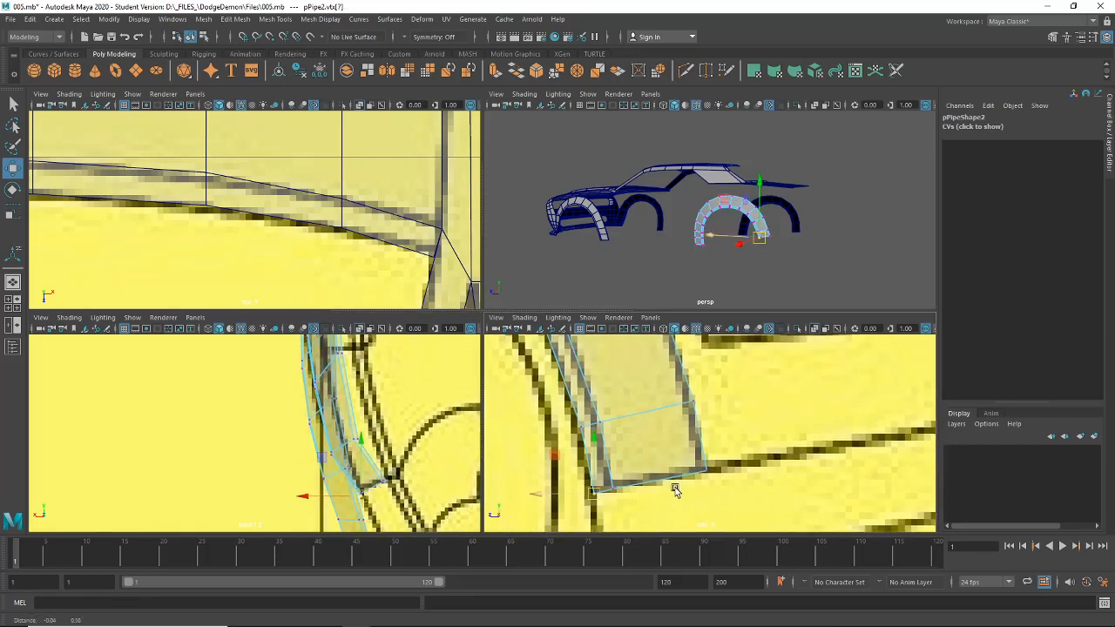
{"action": "middle_click_drag", "start_coordinate": [641, 396], "coordinate": [675, 492], "text": "alt"}
{"action": "middle_click_drag", "start_coordinate": [631, 440], "coordinate": [637, 453], "text": "alt"}
Move the arch's next vertex row up onto the horizontal bumper seam line in the side-view blueprint.
{"action": "left_click", "coordinate": [587, 411]}
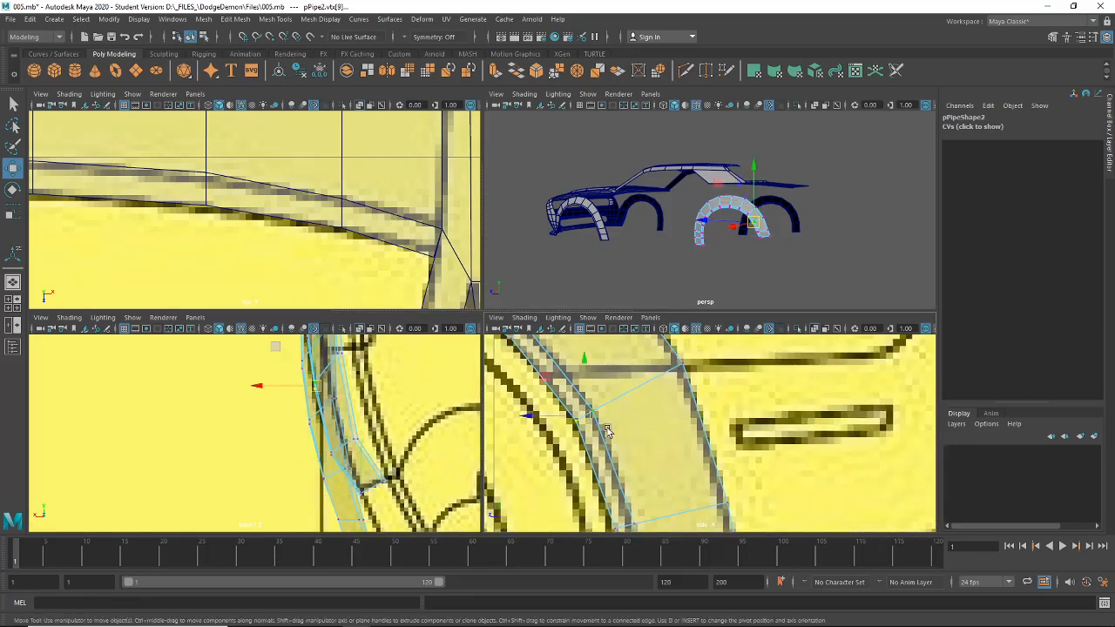
{"action": "middle_click_drag", "start_coordinate": [593, 418], "coordinate": [629, 457], "text": "alt"}
{"action": "left_click_drag", "start_coordinate": [623, 452], "coordinate": [596, 413]}
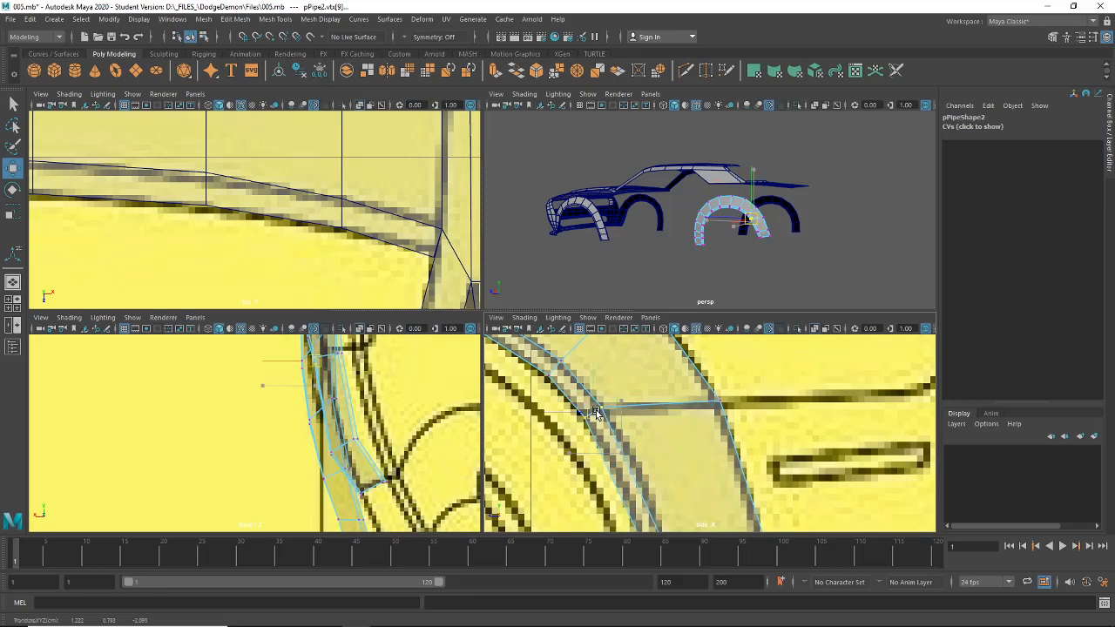
{"action": "left_click", "coordinate": [599, 410]}
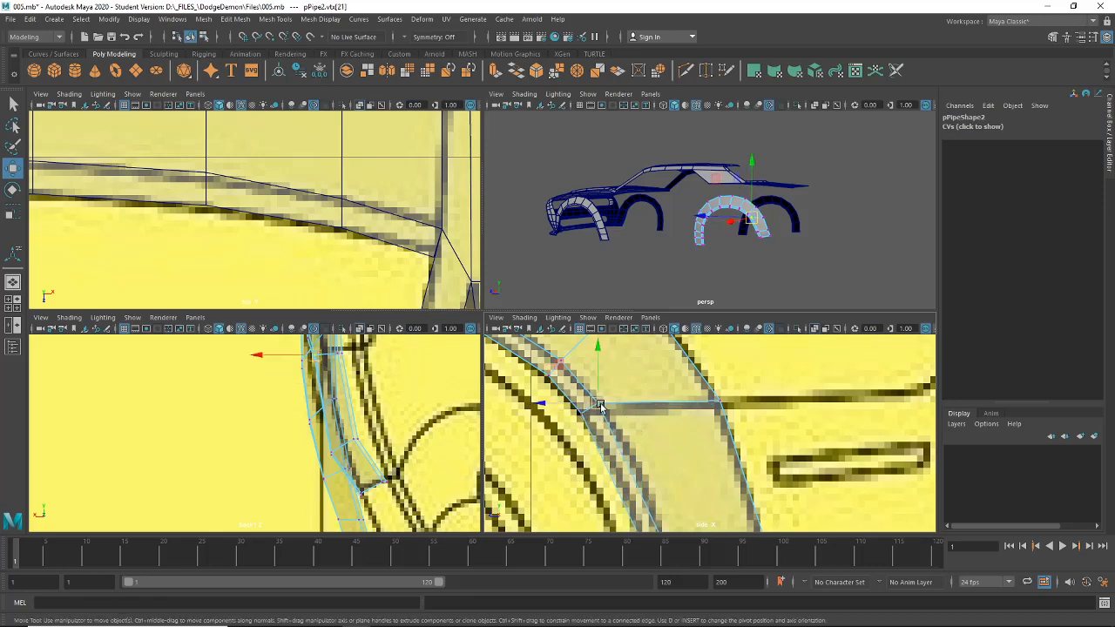
{"action": "left_click", "coordinate": [721, 405]}
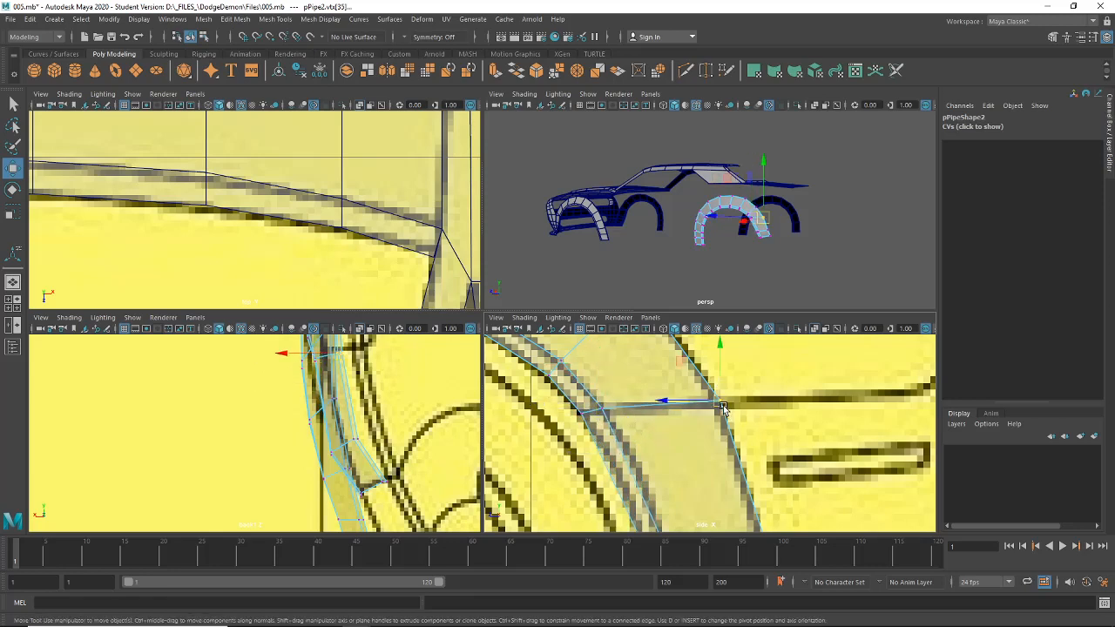
{"action": "middle_click_drag", "start_coordinate": [722, 406], "coordinate": [694, 394], "text": "alt"}
Raise the inner and outer vertices of the row between the bumper seam and the arch's lower rear end along the arch outline.
{"action": "middle_click_drag", "start_coordinate": [675, 480], "coordinate": [686, 501], "text": "alt"}
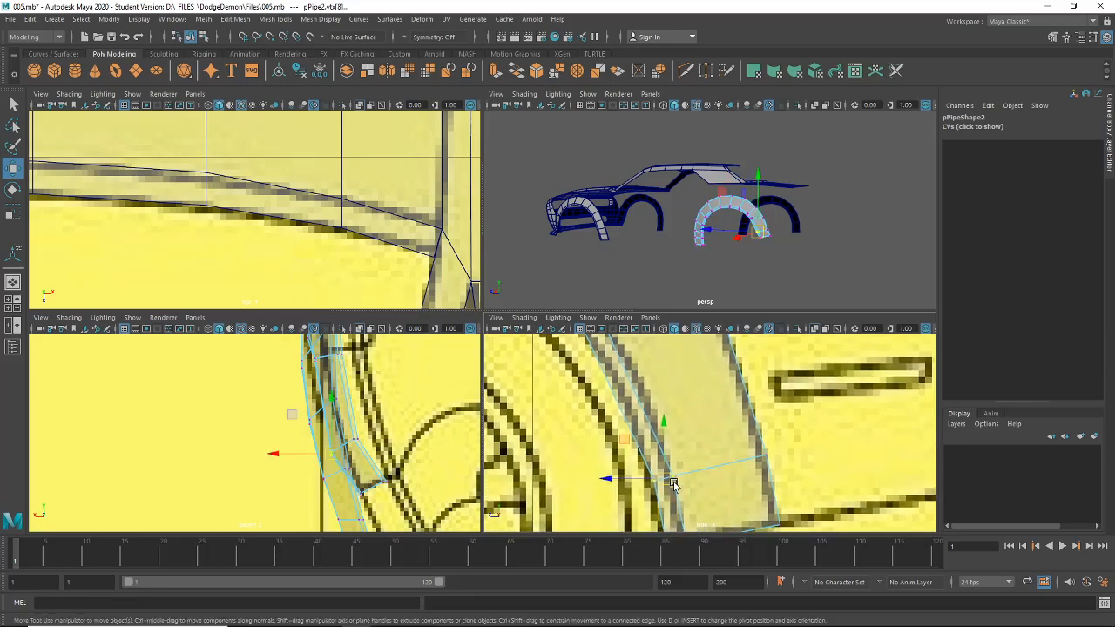
{"action": "left_click", "coordinate": [640, 411]}
{"action": "left_click", "coordinate": [764, 459]}
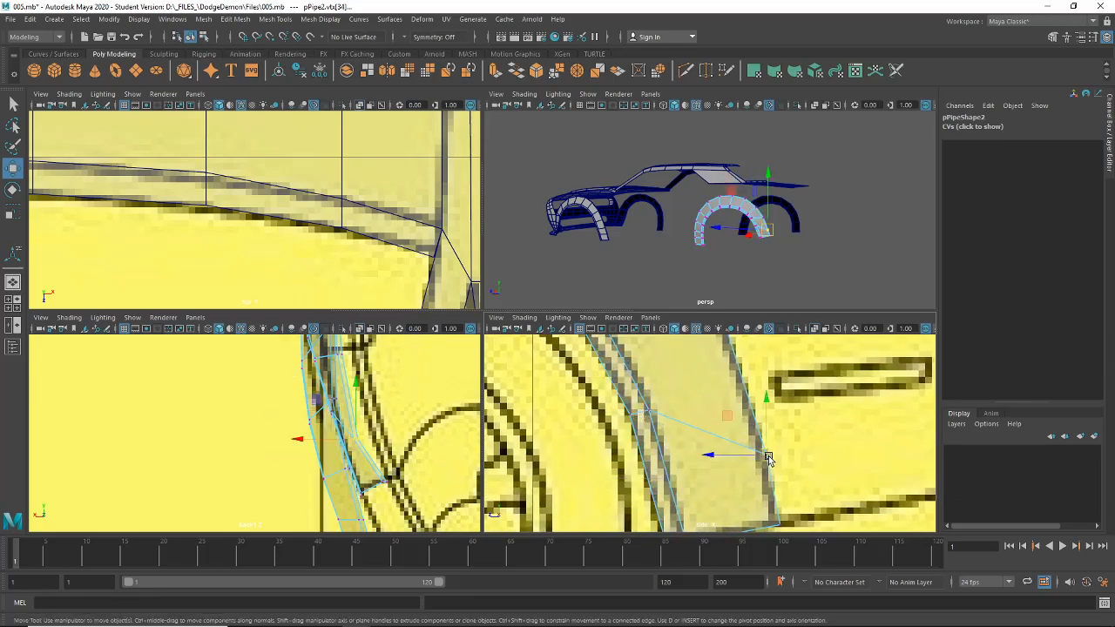
{"action": "left_click", "coordinate": [750, 398]}
{"action": "left_click", "coordinate": [751, 397]}
{"action": "scroll", "coordinate": [751, 397], "scroll_direction": "down", "scroll_amount": 6}
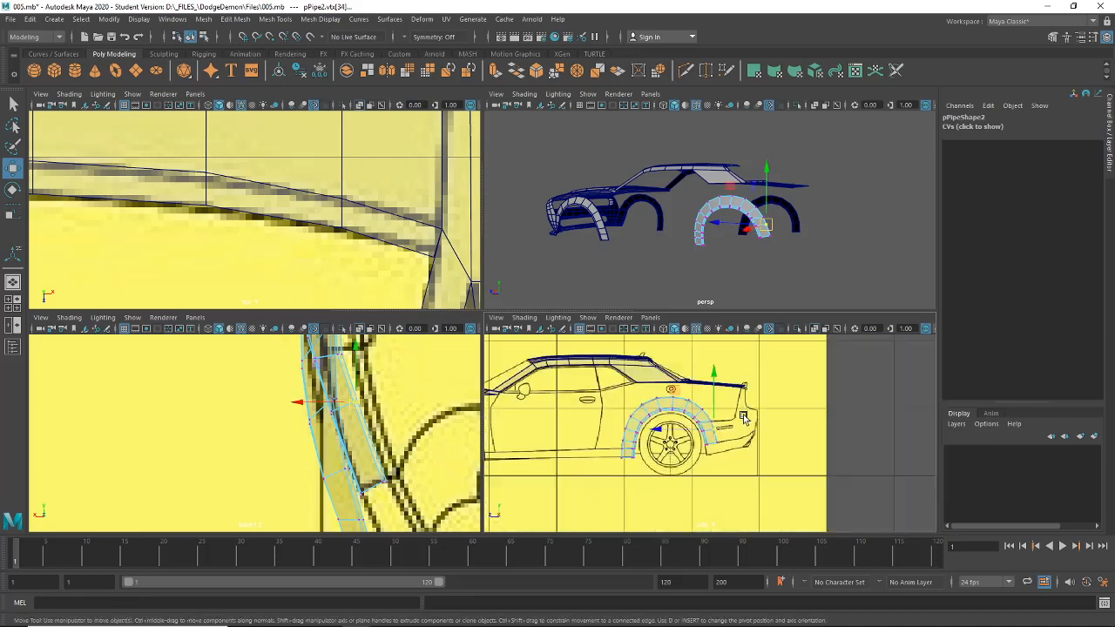
Shift the inner and outer vertices at the arch's lower rear end inward in X to fit the back-view blueprint.
{"action": "middle_click_drag", "start_coordinate": [360, 420], "coordinate": [365, 423], "text": "alt"}
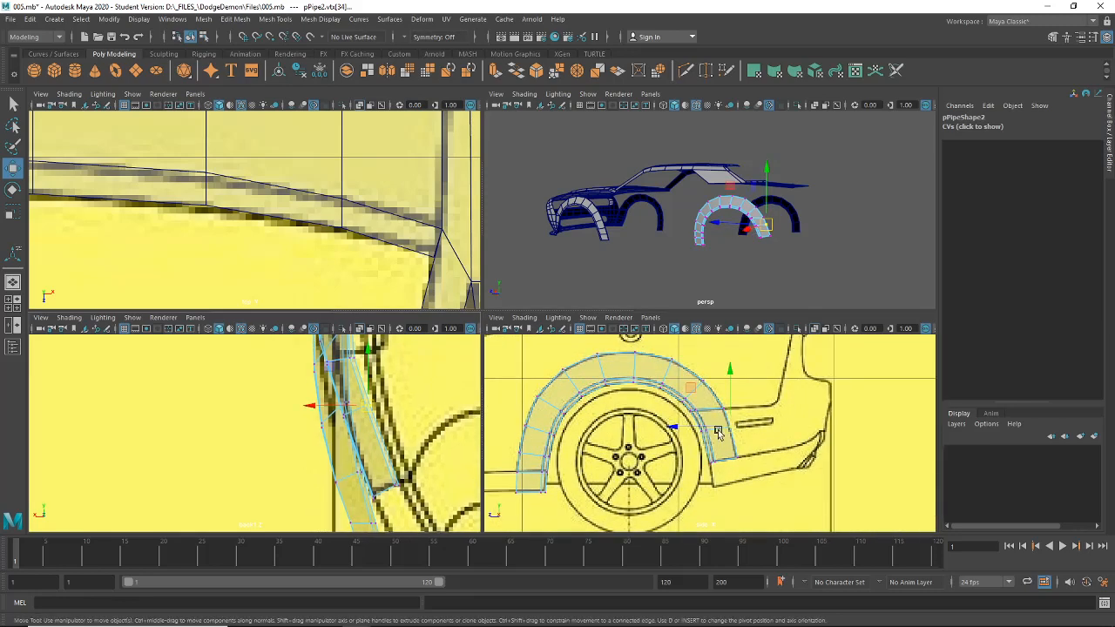
{"action": "left_click_drag", "start_coordinate": [749, 437], "coordinate": [685, 414]}
{"action": "scroll", "coordinate": [332, 416], "scroll_direction": "up", "scroll_amount": 3}
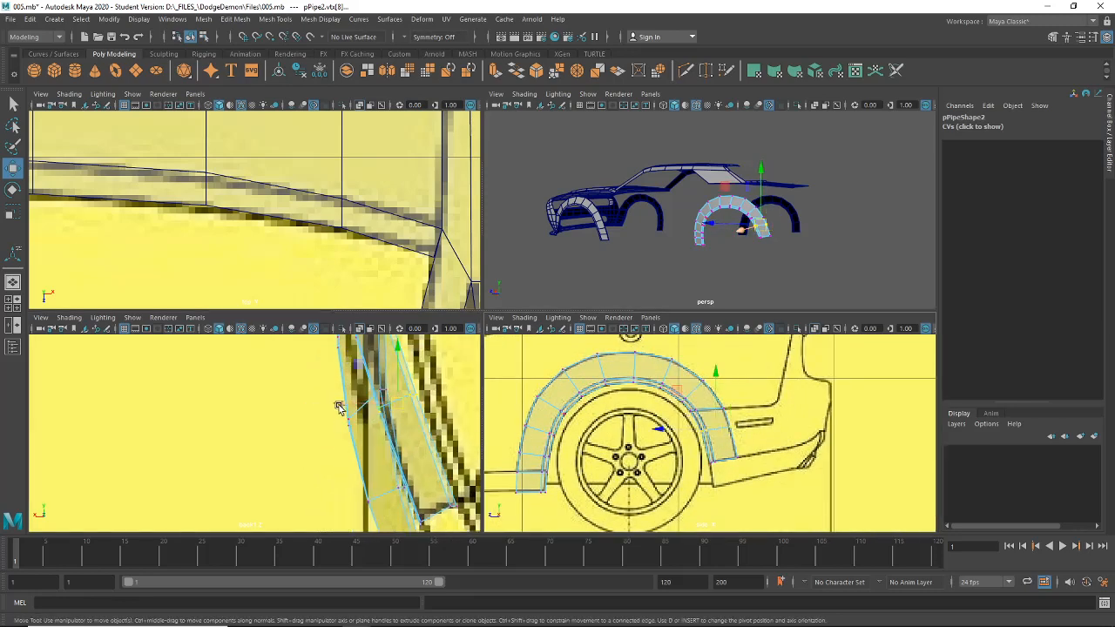
{"action": "left_click_drag", "start_coordinate": [339, 407], "coordinate": [377, 397]}
{"action": "left_click", "coordinate": [726, 436]}
{"action": "left_click", "coordinate": [732, 454]}
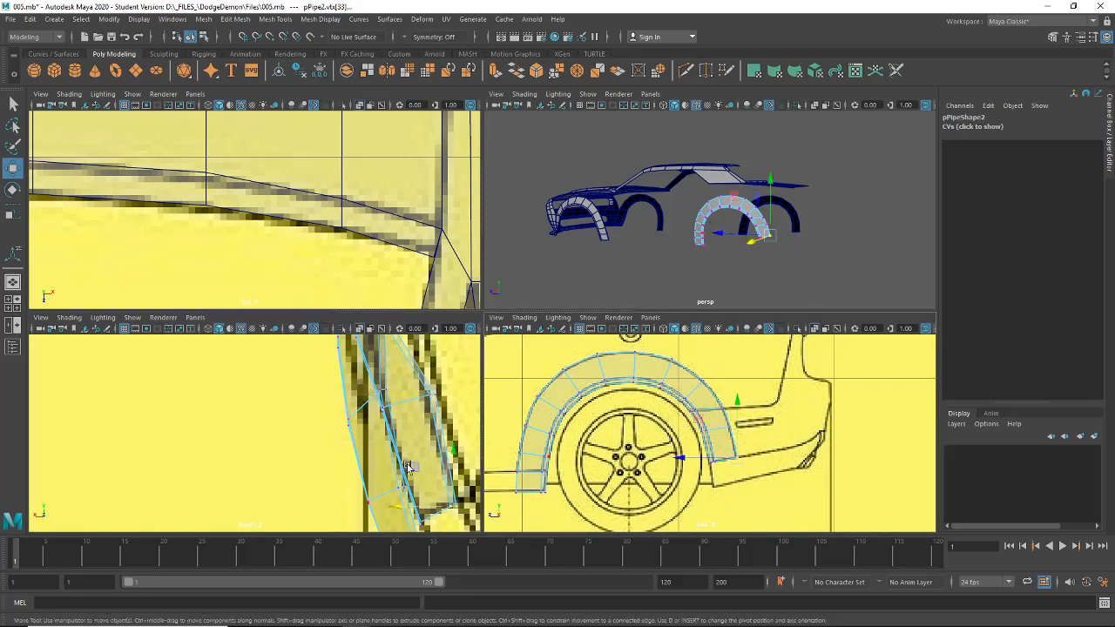
{"action": "left_click_drag", "start_coordinate": [397, 509], "coordinate": [404, 511]}
Fit the bumper-seam row and the inner-edge vertex just above it to the back-view blueprint by moving them in X.
{"action": "middle_click_drag", "start_coordinate": [408, 389], "coordinate": [428, 473], "text": "alt"}
{"action": "scroll", "coordinate": [727, 401], "scroll_direction": "up", "scroll_amount": 2}
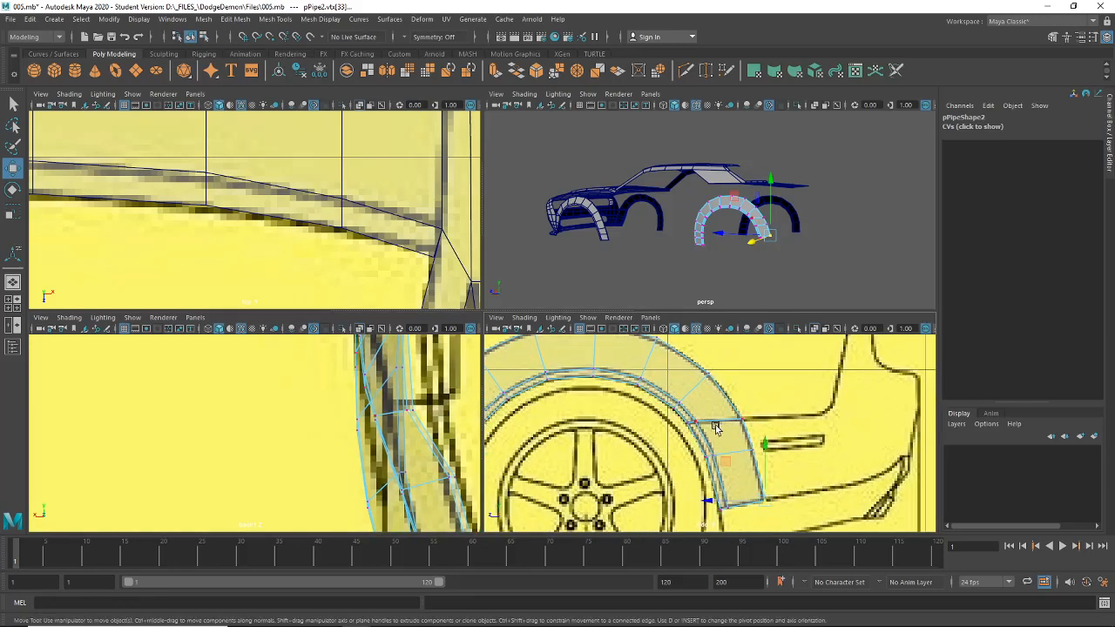
{"action": "left_click", "coordinate": [686, 420]}
{"action": "left_click_drag", "start_coordinate": [322, 421], "coordinate": [390, 413]}
{"action": "left_click", "coordinate": [372, 429]}
{"action": "middle_click_drag", "start_coordinate": [402, 408], "coordinate": [416, 457], "text": "alt"}
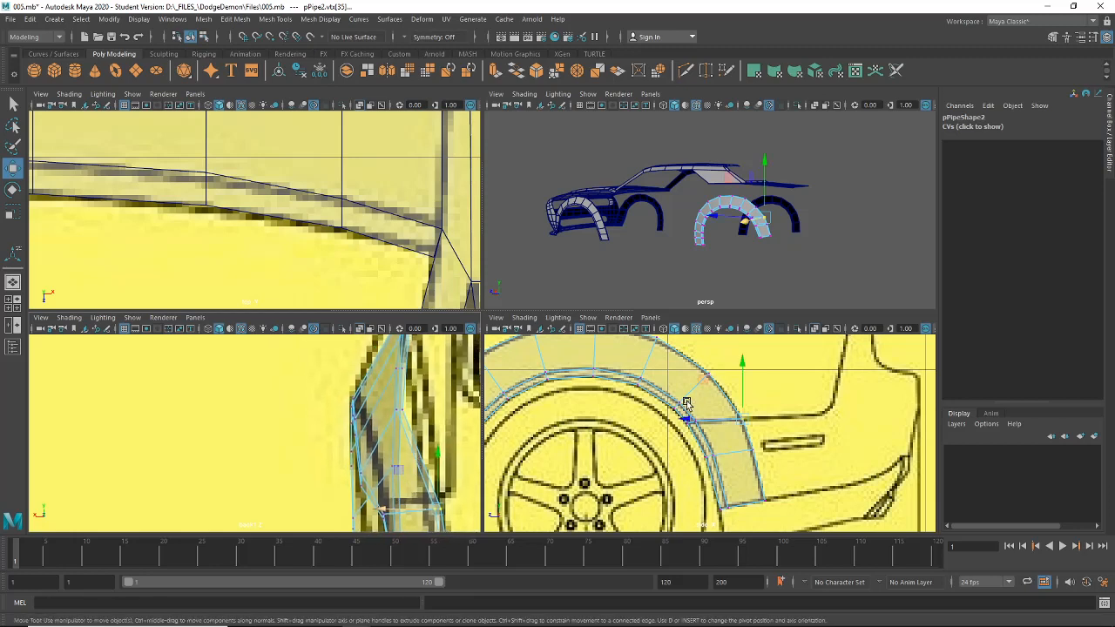
{"action": "left_click", "coordinate": [351, 438]}
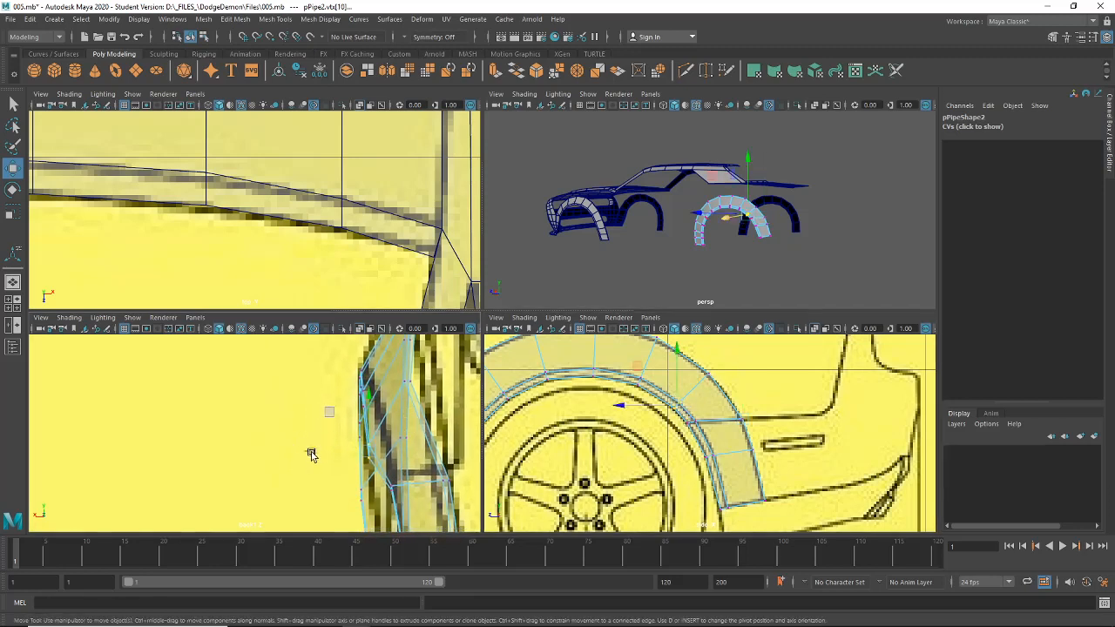
{"action": "left_click_drag", "start_coordinate": [311, 453], "coordinate": [329, 458]}
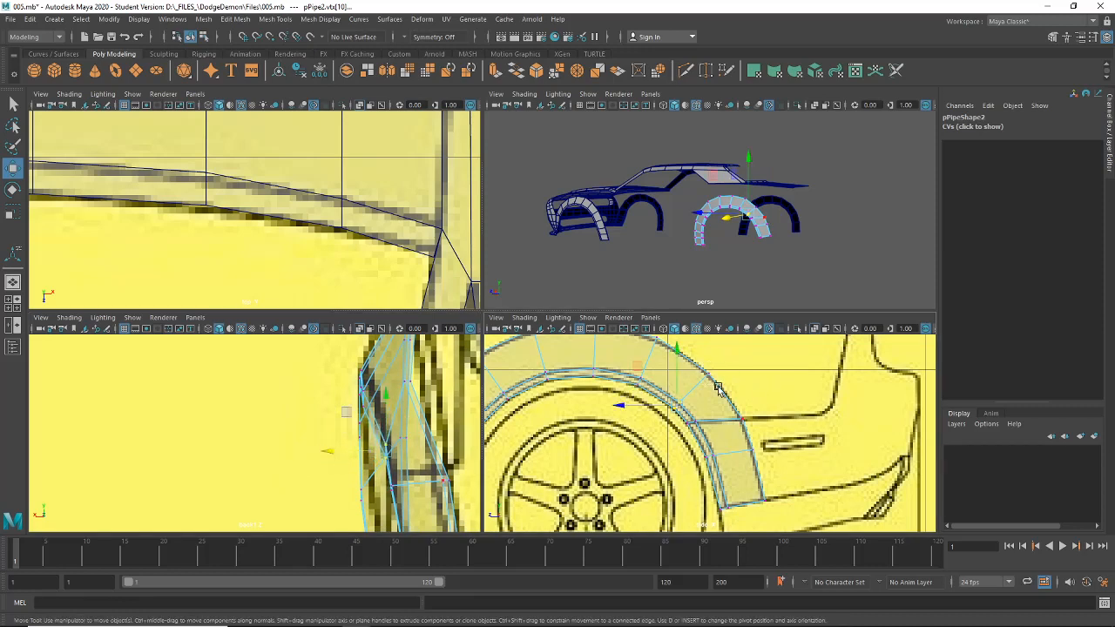
Move the outer-edge vertices from above the bumper seam to just past the arch's top in X onto the back-view outline.
{"action": "left_click", "coordinate": [342, 417]}
{"action": "left_click_drag", "start_coordinate": [347, 420], "coordinate": [361, 422]}
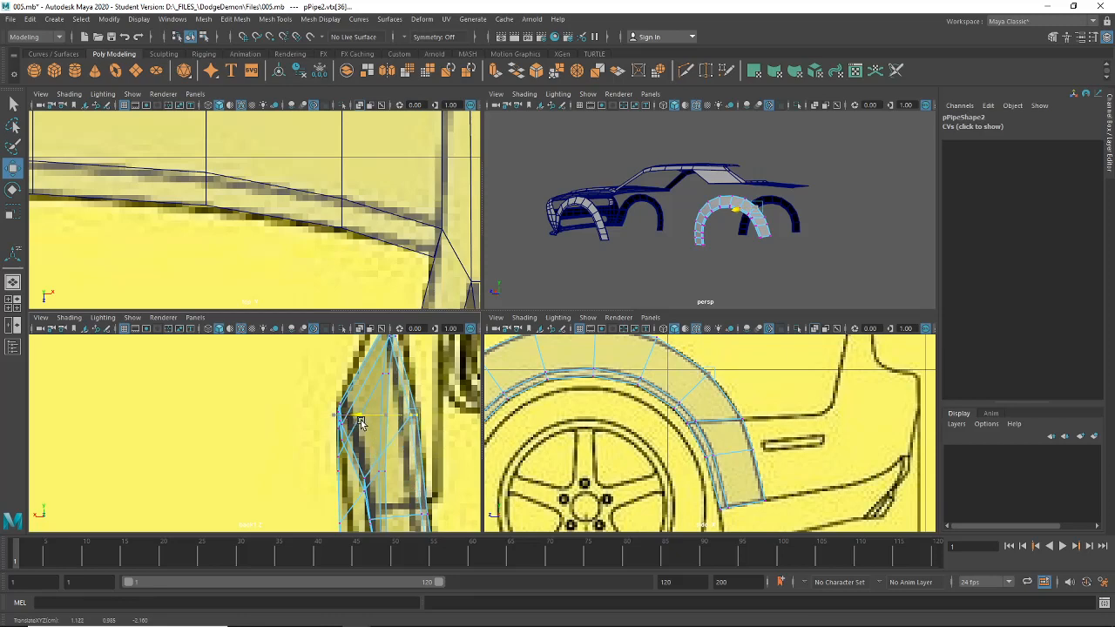
{"action": "middle_click_drag", "start_coordinate": [655, 372], "coordinate": [644, 427], "text": "alt"}
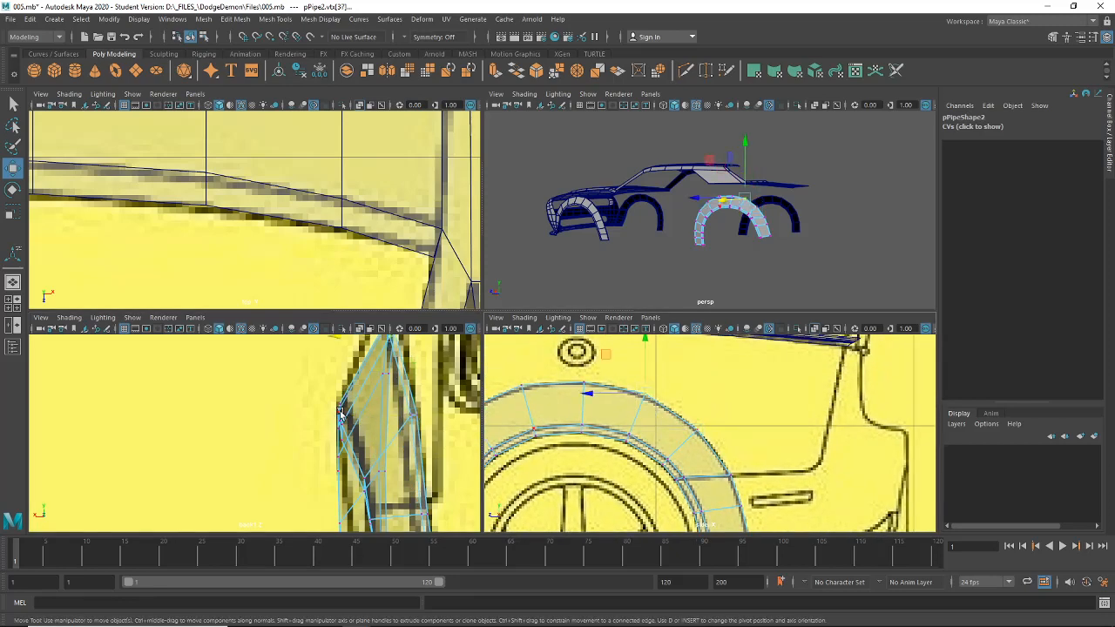
{"action": "left_click", "coordinate": [310, 371]}
{"action": "left_click_drag", "start_coordinate": [325, 378], "coordinate": [361, 376]}
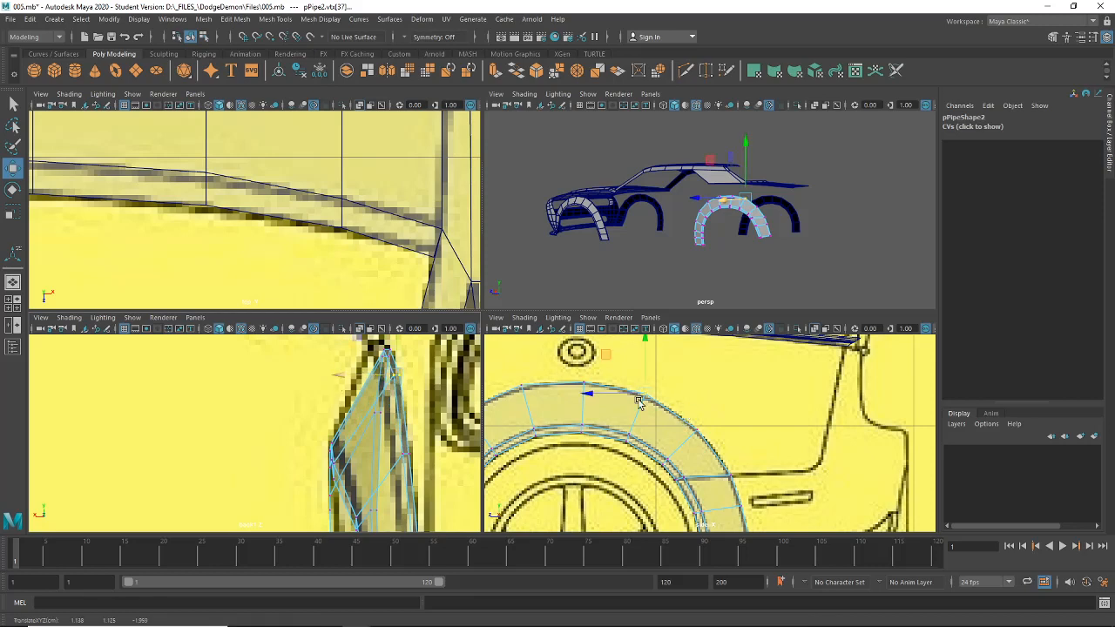
{"action": "left_click", "coordinate": [581, 384]}
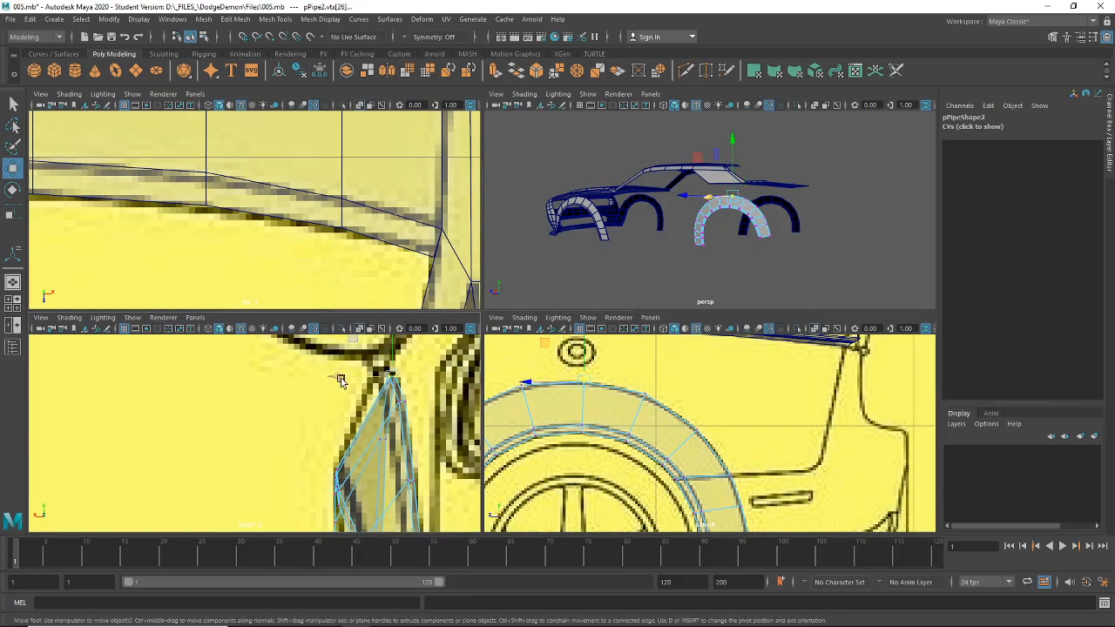
{"action": "left_click_drag", "start_coordinate": [340, 381], "coordinate": [345, 382]}
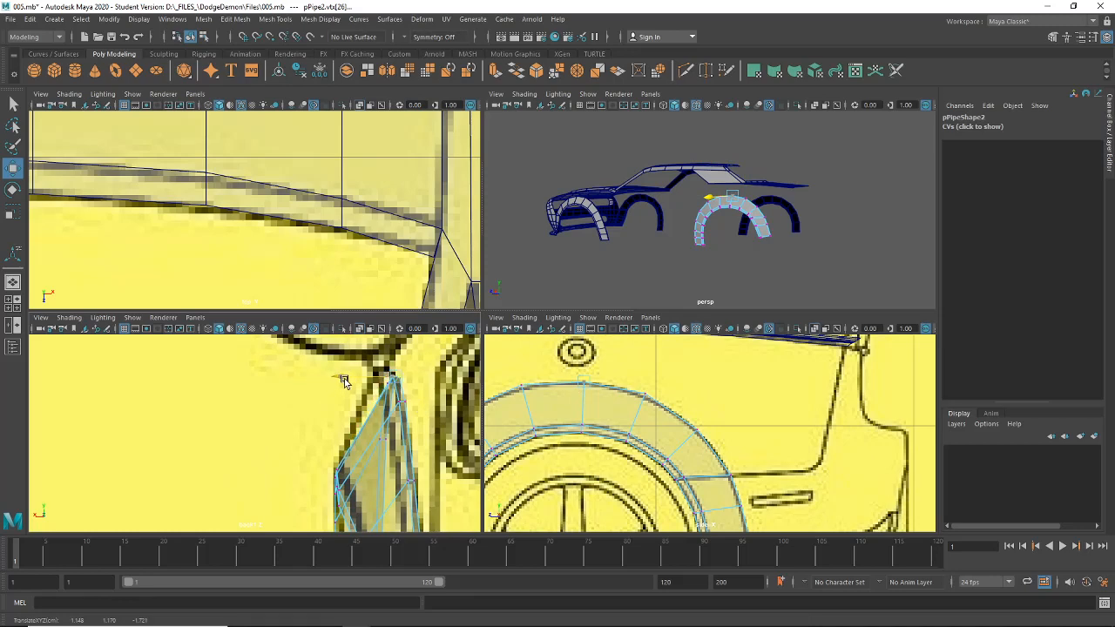
{"action": "left_click", "coordinate": [520, 381]}
{"action": "left_click_drag", "start_coordinate": [347, 385], "coordinate": [344, 384]}
Shift the inner-edge vertices around the top of the arch inward in X to follow the back-view blueprint.
{"action": "scroll", "coordinate": [610, 418], "scroll_direction": "down", "scroll_amount": 4}
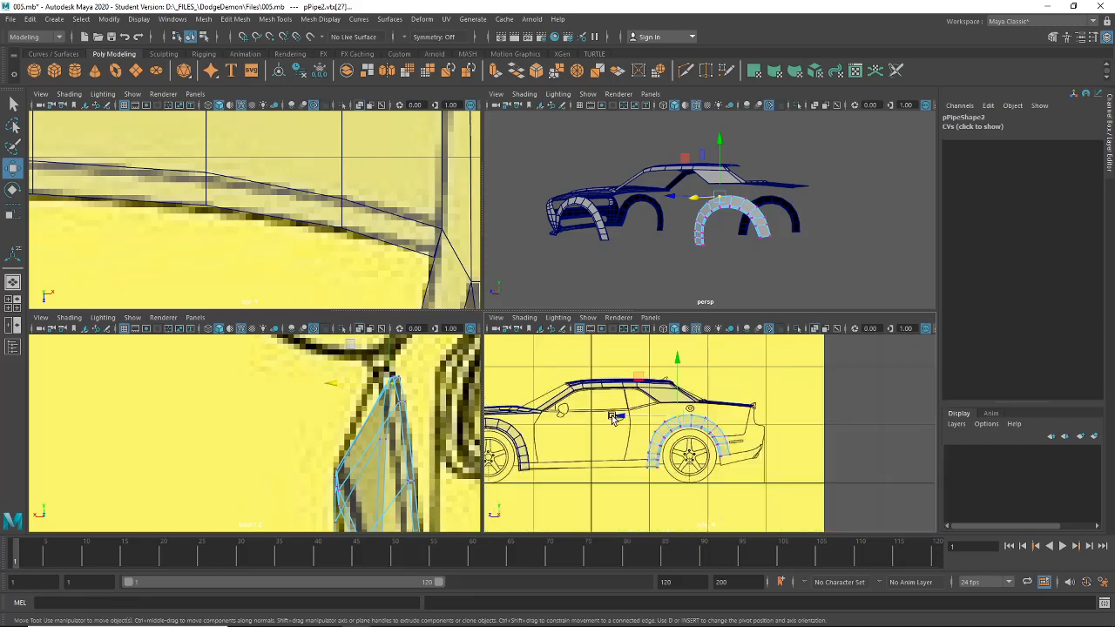
{"action": "scroll", "coordinate": [623, 423], "scroll_direction": "up", "scroll_amount": 2}
{"action": "scroll", "coordinate": [629, 425], "scroll_direction": "up", "scroll_amount": 3}
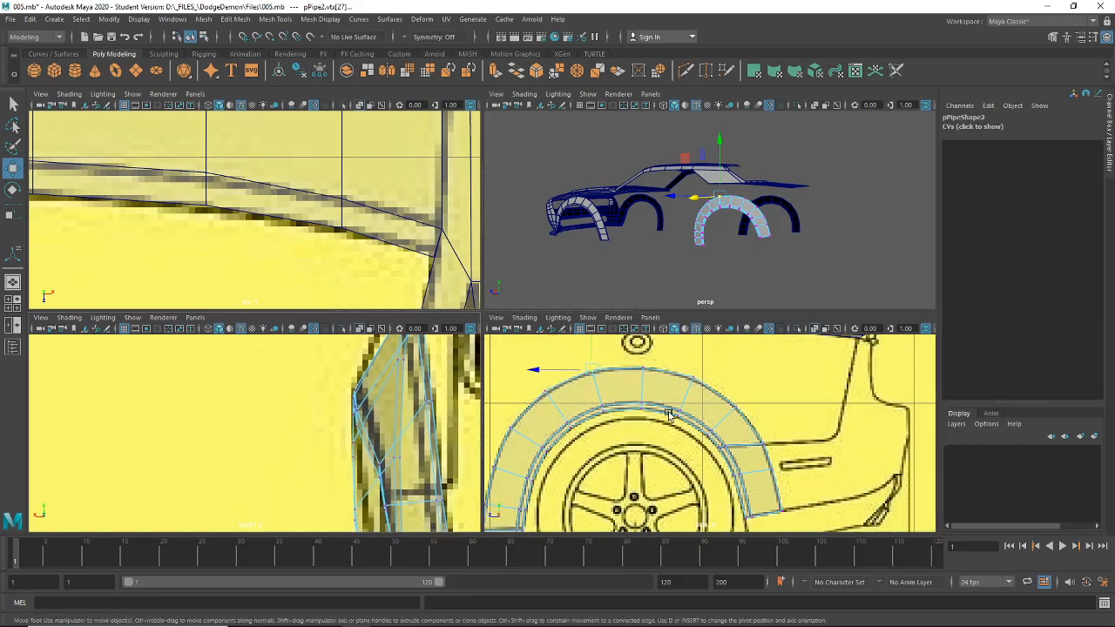
{"action": "left_click_drag", "start_coordinate": [668, 404], "coordinate": [683, 428]}
{"action": "scroll", "coordinate": [310, 416], "scroll_direction": "up", "scroll_amount": 1}
{"action": "left_click_drag", "start_coordinate": [317, 415], "coordinate": [331, 423]}
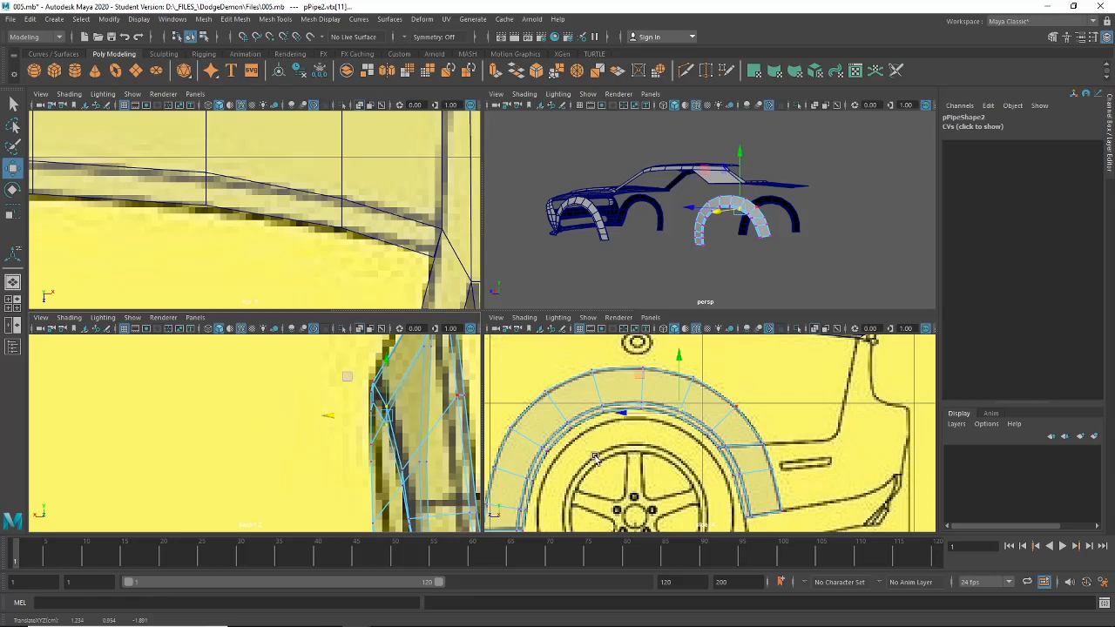
{"action": "scroll", "coordinate": [609, 401], "scroll_direction": "up", "scroll_amount": 3}
{"action": "left_click", "coordinate": [609, 393]}
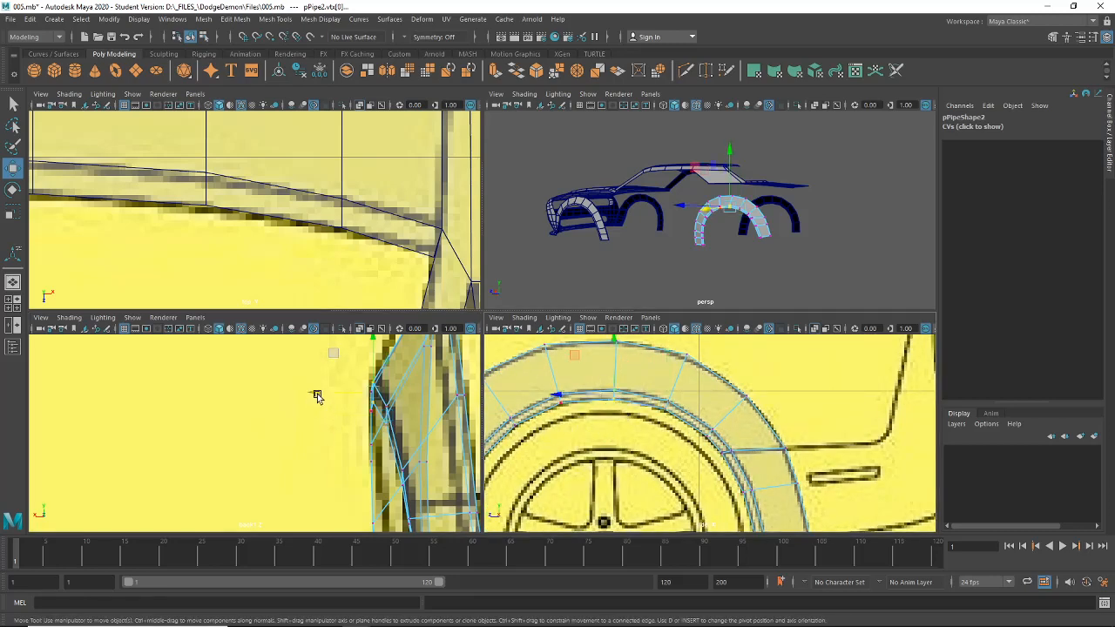
{"action": "middle_click_drag", "start_coordinate": [317, 396], "coordinate": [320, 397]}
{"action": "left_click", "coordinate": [557, 394]}
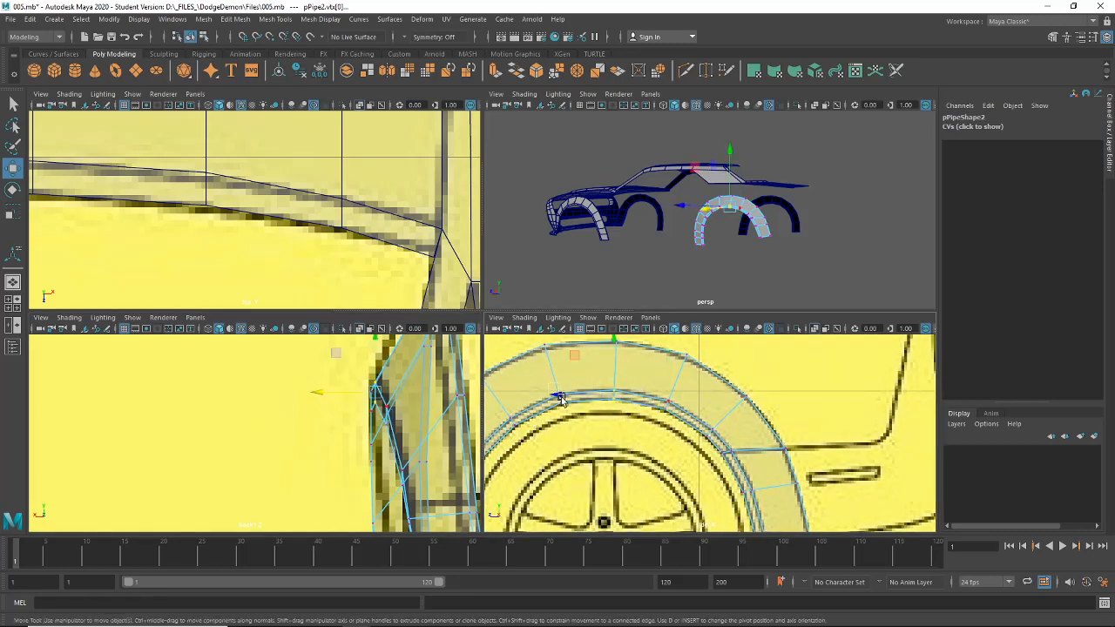
{"action": "middle_click_drag", "start_coordinate": [304, 414], "coordinate": [316, 403]}
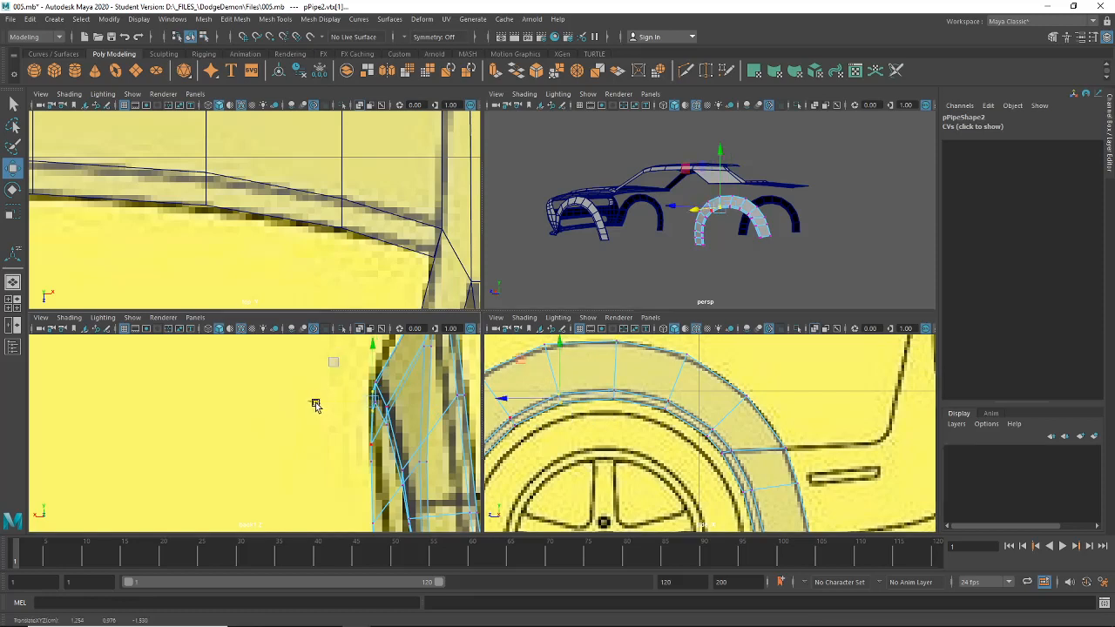
Adjust the inner-edge vertices down the arch's forward half in X to continue the back-view curve.
{"action": "left_click_drag", "start_coordinate": [521, 436], "coordinate": [496, 410]}
{"action": "middle_click_drag", "start_coordinate": [352, 446], "coordinate": [283, 393], "text": "alt"}
{"action": "left_click_drag", "start_coordinate": [283, 392], "coordinate": [283, 392]}
{"action": "middle_click_drag", "start_coordinate": [547, 427], "coordinate": [603, 409], "text": "alt"}
{"action": "left_click_drag", "start_coordinate": [547, 446], "coordinate": [521, 426]}
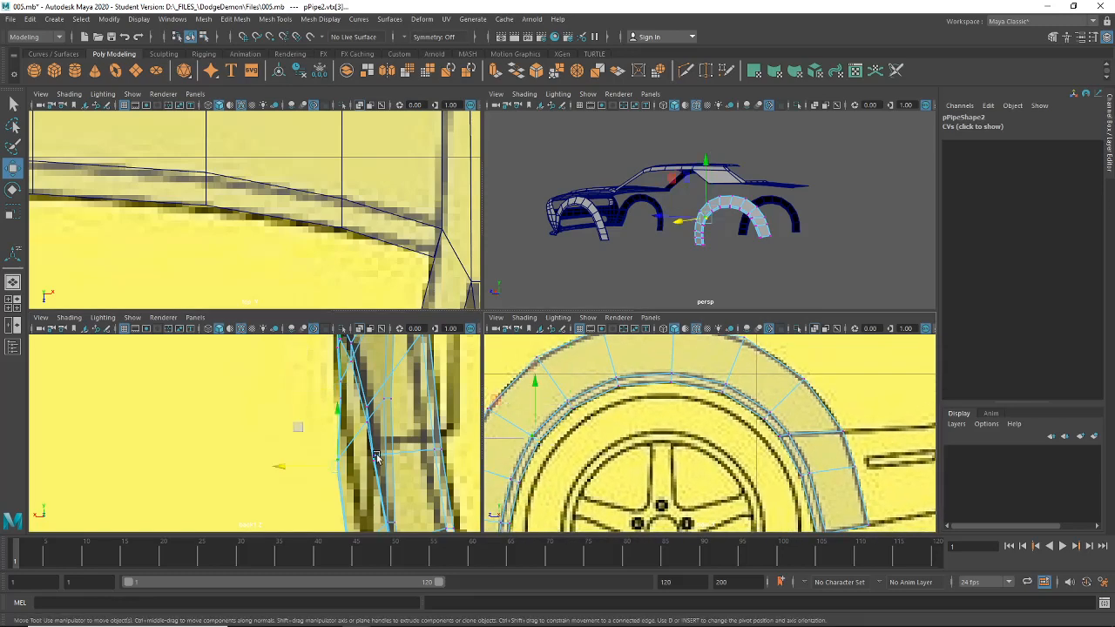
{"action": "middle_click_drag", "start_coordinate": [364, 429], "coordinate": [355, 419], "text": "alt"}
{"action": "left_click_drag", "start_coordinate": [275, 461], "coordinate": [287, 465]}
{"action": "middle_click_drag", "start_coordinate": [601, 459], "coordinate": [636, 404], "text": "alt"}
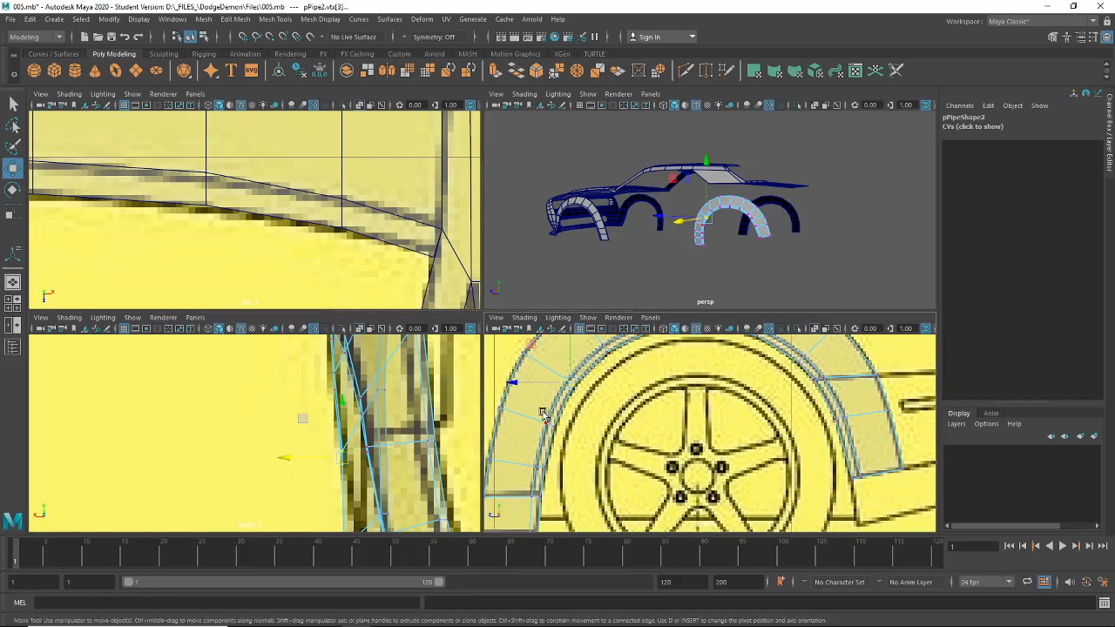
{"action": "left_click_drag", "start_coordinate": [542, 408], "coordinate": [566, 434]}
{"action": "middle_click_drag", "start_coordinate": [390, 462], "coordinate": [398, 387], "text": "alt"}
{"action": "left_click_drag", "start_coordinate": [299, 476], "coordinate": [313, 483]}
Adjust the inner-edge vertex just above the arch's lower front end in X, checking the curve in perspective.
{"action": "middle_click_drag", "start_coordinate": [512, 459], "coordinate": [545, 417], "text": "alt"}
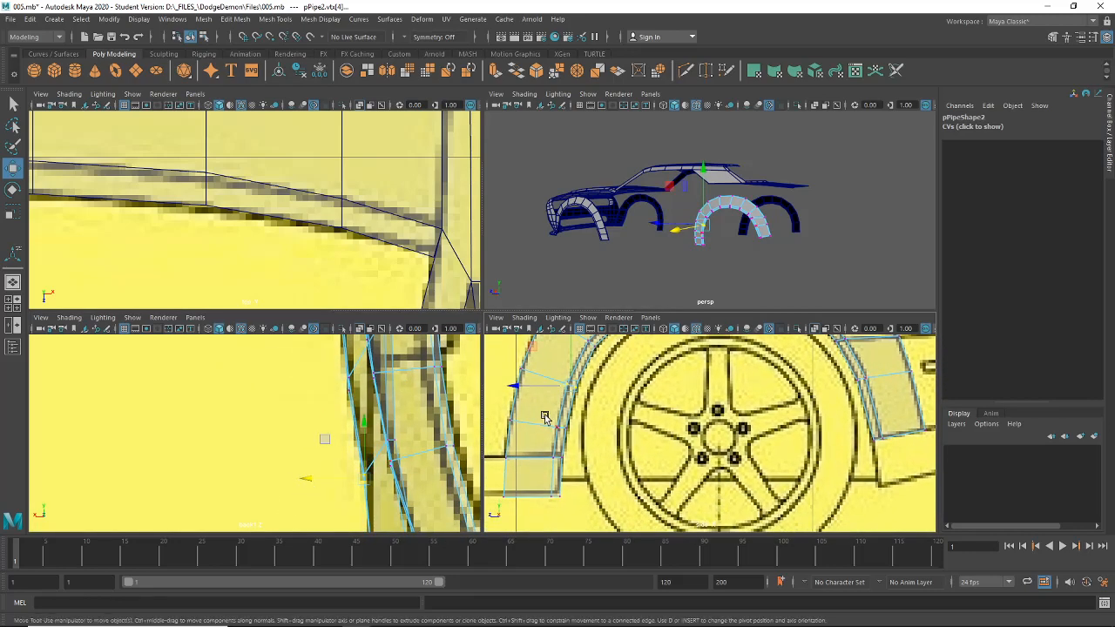
{"action": "left_click_drag", "start_coordinate": [579, 434], "coordinate": [581, 434]}
{"action": "scroll", "coordinate": [649, 242], "scroll_direction": "up", "scroll_amount": 5}
{"action": "middle_click_drag", "start_coordinate": [405, 443], "coordinate": [371, 388], "text": "alt"}
{"action": "left_click_drag", "start_coordinate": [642, 260], "coordinate": [663, 193], "text": "alt"}
{"action": "scroll", "coordinate": [592, 287], "scroll_direction": "up", "scroll_amount": 6}
{"action": "left_click_drag", "start_coordinate": [538, 259], "coordinate": [566, 222]}
{"action": "middle_click_drag", "start_coordinate": [702, 200], "coordinate": [684, 225], "text": "alt"}
Adjust the outer-edge vertices just forward of the arch's top in X to smooth the curve in top view.
{"action": "middle_click_drag", "start_coordinate": [391, 384], "coordinate": [370, 557], "text": "alt"}
{"action": "middle_click_drag", "start_coordinate": [338, 412], "coordinate": [331, 476], "text": "alt"}
{"action": "middle_click_drag", "start_coordinate": [741, 366], "coordinate": [726, 470], "text": "alt"}
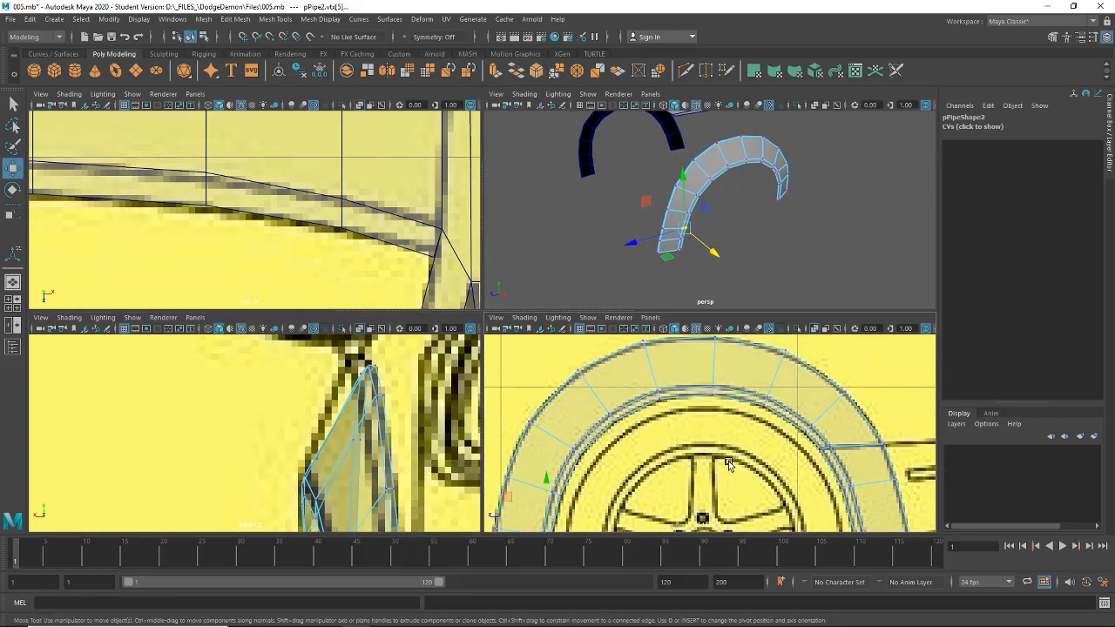
{"action": "middle_click_drag", "start_coordinate": [639, 345], "coordinate": [638, 368], "text": "alt"}
{"action": "left_click", "coordinate": [658, 380]}
{"action": "left_click_drag", "start_coordinate": [650, 232], "coordinate": [693, 291], "text": "alt"}
{"action": "scroll", "coordinate": [223, 228], "scroll_direction": "down", "scroll_amount": 10}
{"action": "mouse_move", "coordinate": [324, 243]}
{"action": "middle_mouse_down", "text": "alt"}
{"action": "mouse_move", "coordinate": [256, 251]}
{"action": "mouse_move", "coordinate": [334, 253]}
{"action": "mouse_move", "coordinate": [318, 236]}
{"action": "middle_mouse_up", "text": "alt"}
{"action": "scroll", "coordinate": [343, 252], "scroll_direction": "up", "scroll_amount": 6}
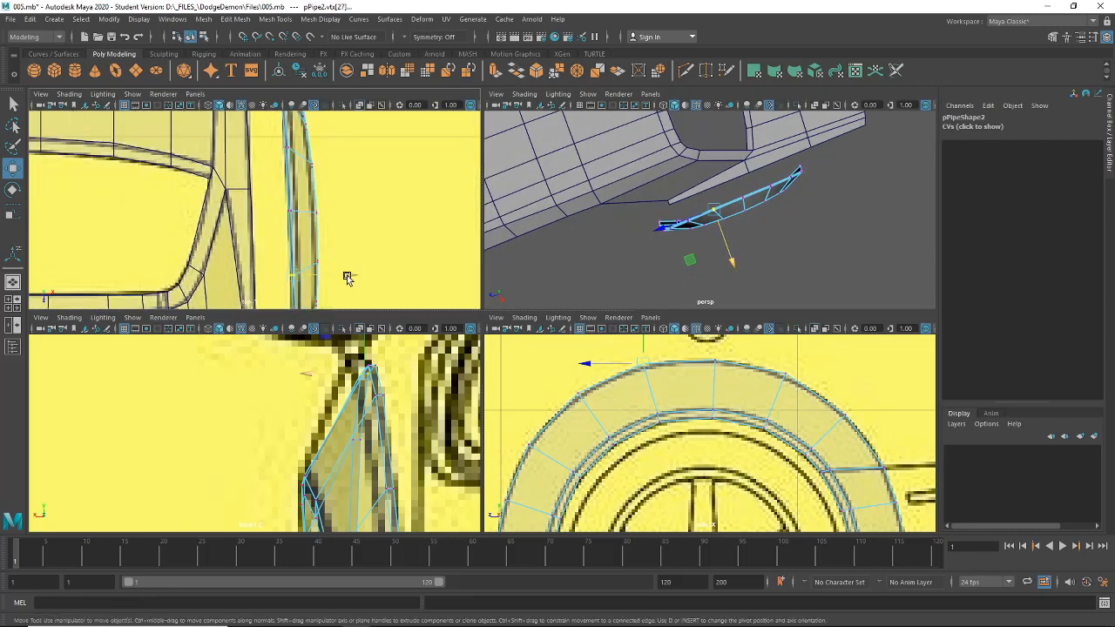
{"action": "middle_click_drag", "start_coordinate": [344, 280], "coordinate": [363, 189], "text": "alt"}
{"action": "left_click_drag", "start_coordinate": [316, 250], "coordinate": [350, 245]}
Adjust the outer-edge vertices down the rear arch's forward side in X to smooth the curve toward its lower front end.
{"action": "left_click_drag", "start_coordinate": [668, 273], "coordinate": [696, 241], "text": "alt"}
{"action": "middle_click_drag", "start_coordinate": [336, 249], "coordinate": [348, 200], "text": "alt"}
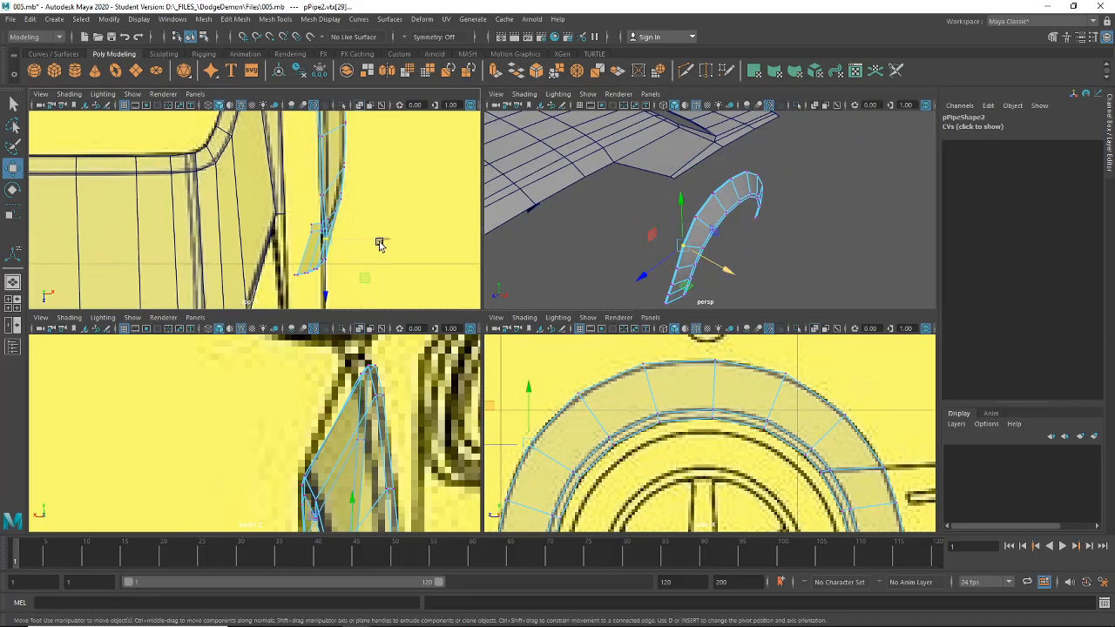
{"action": "left_click_drag", "start_coordinate": [381, 240], "coordinate": [386, 241]}
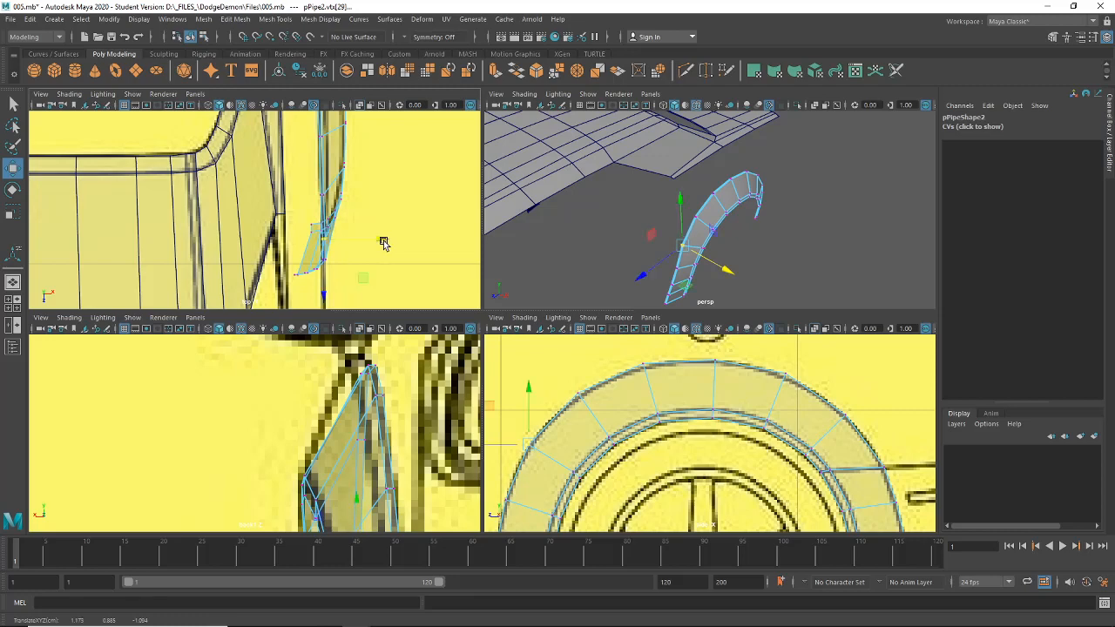
{"action": "left_click_drag", "start_coordinate": [580, 246], "coordinate": [766, 230], "text": "alt"}
{"action": "left_click", "coordinate": [766, 217]}
{"action": "scroll", "coordinate": [764, 218], "scroll_direction": "up", "scroll_amount": 5}
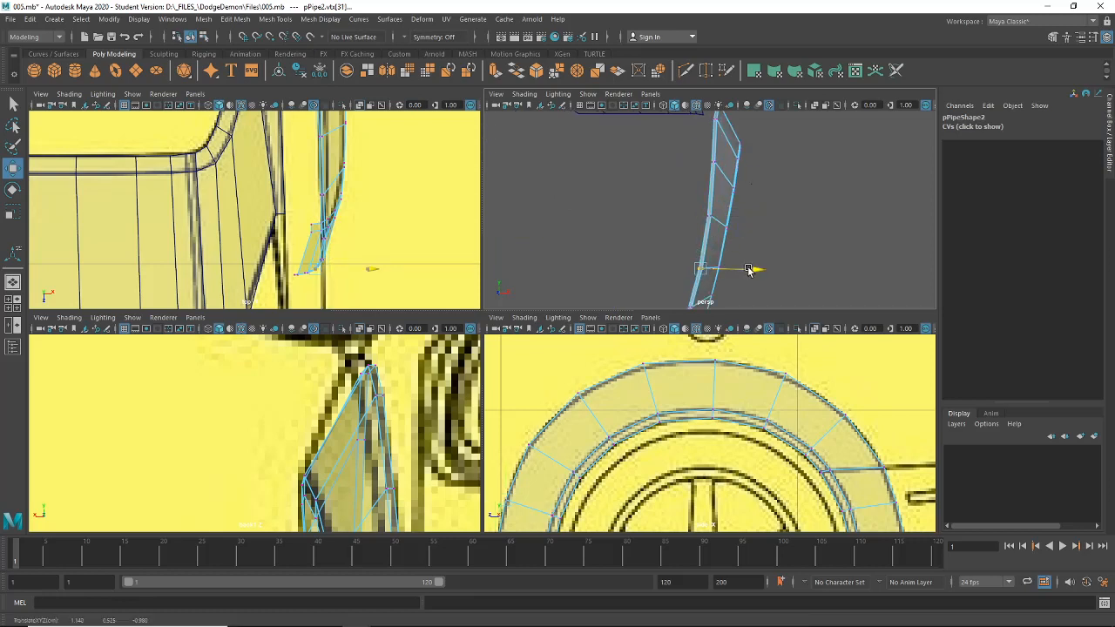
{"action": "scroll", "coordinate": [749, 269], "scroll_direction": "down", "scroll_amount": 3}
Maximize the perspective view, return to object selection, and inspect the rear wheel arch against the whole car body.
{"action": "left_click_drag", "start_coordinate": [742, 267], "coordinate": [496, 385], "text": "alt"}
{"action": "scroll", "coordinate": [421, 389], "scroll_direction": "down", "scroll_amount": 5}
{"action": "key", "text": "space"}
{"action": "left_click", "coordinate": [541, 335]}
{"action": "left_click_drag", "start_coordinate": [559, 398], "coordinate": [560, 399]}
{"action": "left_click_drag", "start_coordinate": [560, 399], "coordinate": [505, 366], "text": "alt"}
{"action": "left_click", "coordinate": [189, 37]}
{"action": "left_click", "coordinate": [414, 407]}
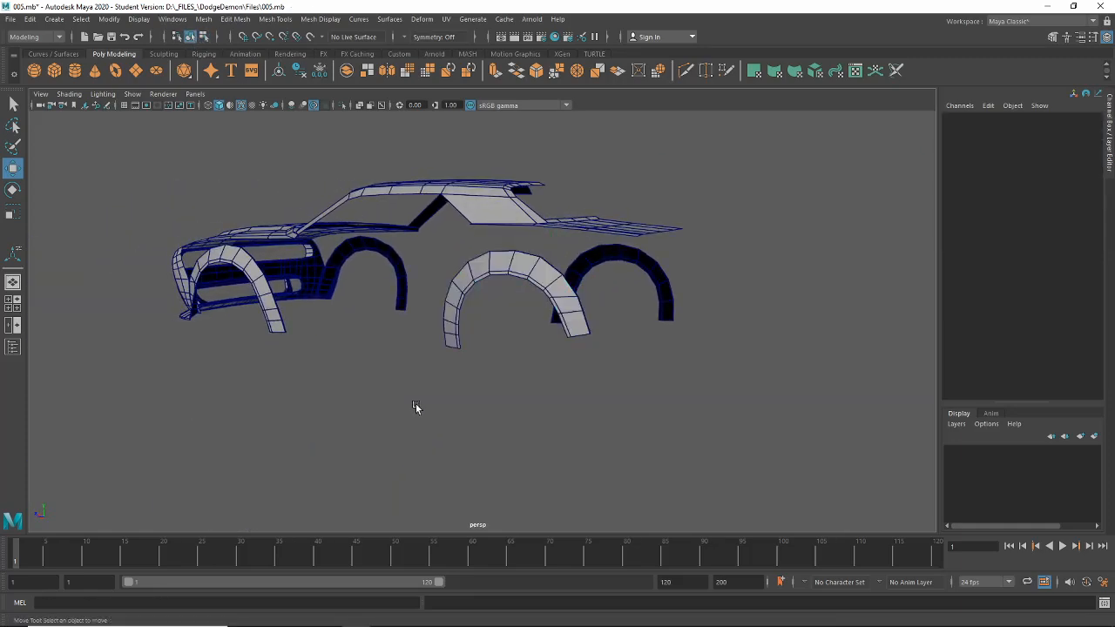
{"action": "mouse_move", "coordinate": [416, 406]}
{"action": "left_mouse_down", "text": "alt"}
{"action": "mouse_move", "coordinate": [508, 398]}
{"action": "mouse_move", "coordinate": [590, 415]}
{"action": "mouse_move", "coordinate": [653, 412]}
{"action": "mouse_move", "coordinate": [413, 386]}
{"action": "mouse_move", "coordinate": [346, 391]}
{"action": "mouse_move", "coordinate": [475, 406]}
{"action": "mouse_move", "coordinate": [485, 393]}
{"action": "mouse_move", "coordinate": [418, 409]}
{"action": "left_mouse_up", "text": "alt"}
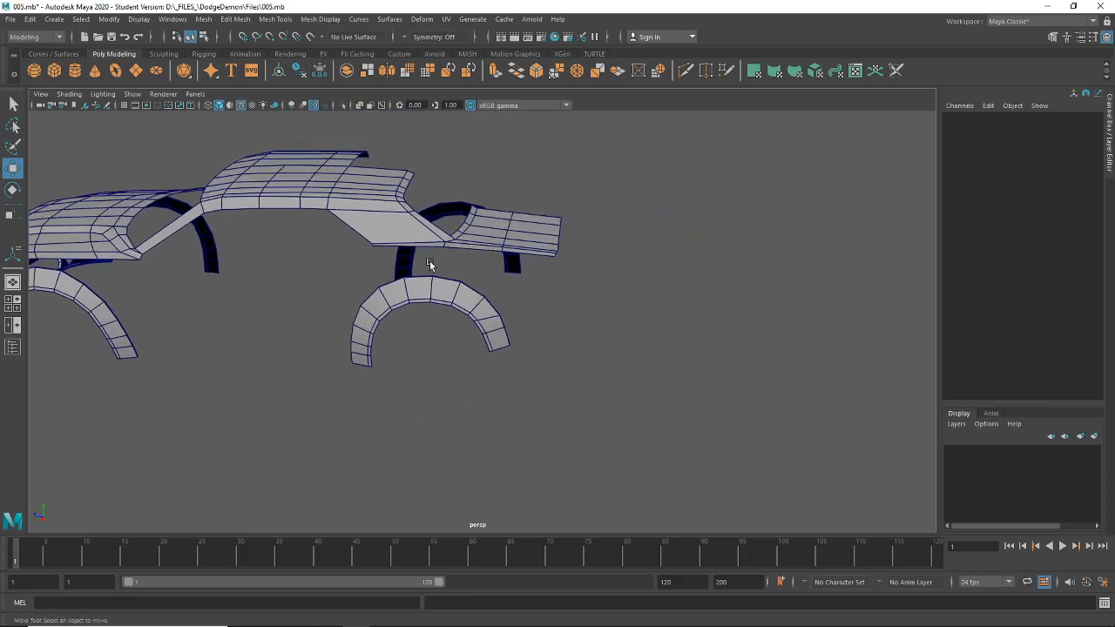
{"action": "left_click_drag", "start_coordinate": [390, 258], "coordinate": [395, 292], "text": "alt"}
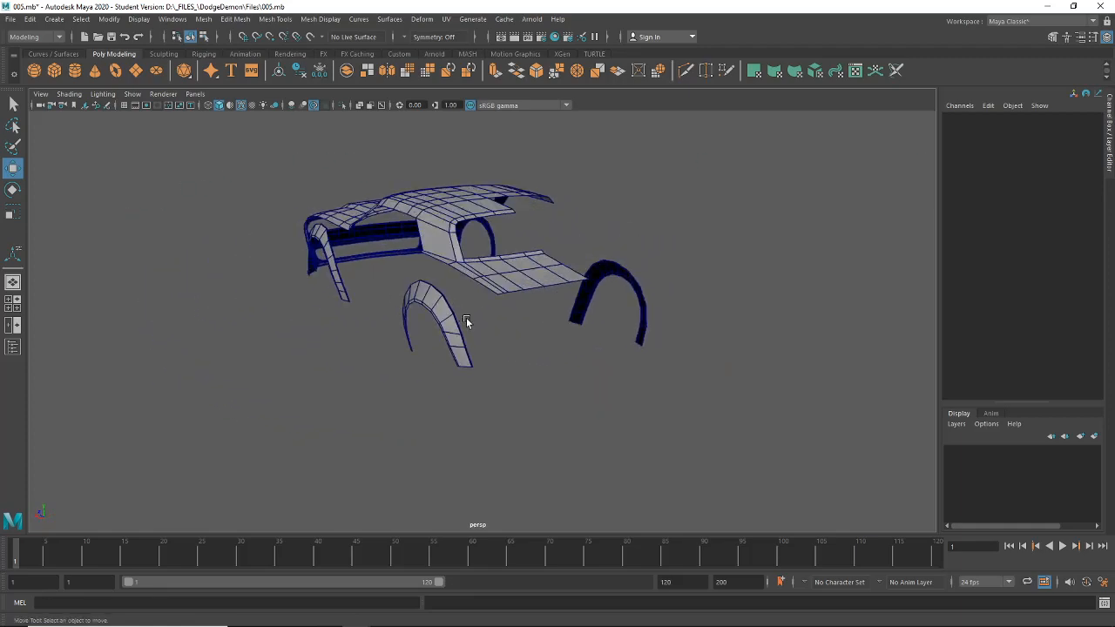
{"action": "scroll", "coordinate": [466, 317], "scroll_direction": "up", "scroll_amount": 2}
Adjust the inner- and outer-edge vertices on the rear arch's rearward side in X to smooth its curve in perspective.
{"action": "left_click", "coordinate": [419, 314]}
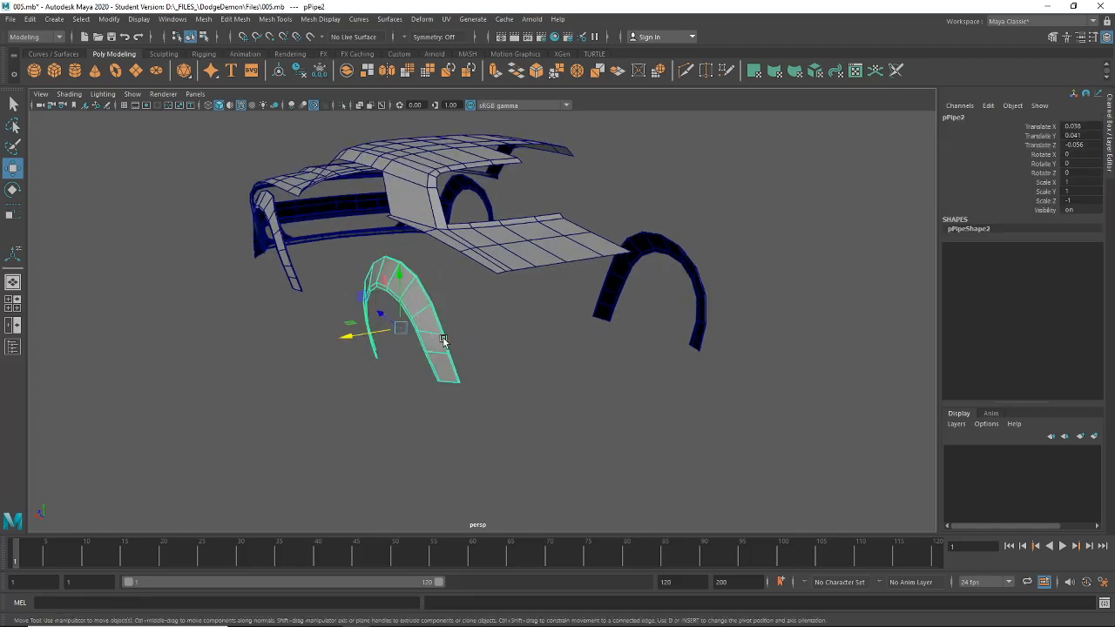
{"action": "left_click_drag", "start_coordinate": [555, 347], "coordinate": [488, 348], "text": "alt"}
{"action": "right_click_drag", "start_coordinate": [398, 304], "coordinate": [412, 263]}
{"action": "left_click_drag", "start_coordinate": [413, 263], "coordinate": [453, 334], "text": "alt"}
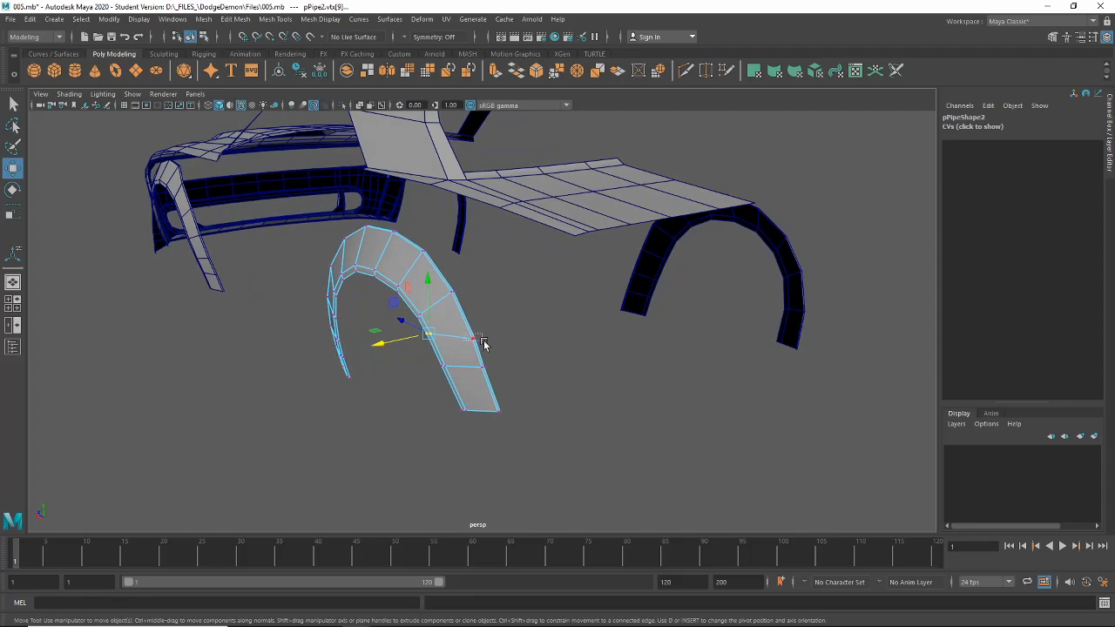
{"action": "scroll", "coordinate": [545, 324], "scroll_direction": "up", "scroll_amount": 2}
{"action": "left_click_drag", "start_coordinate": [545, 324], "coordinate": [643, 254], "text": "alt"}
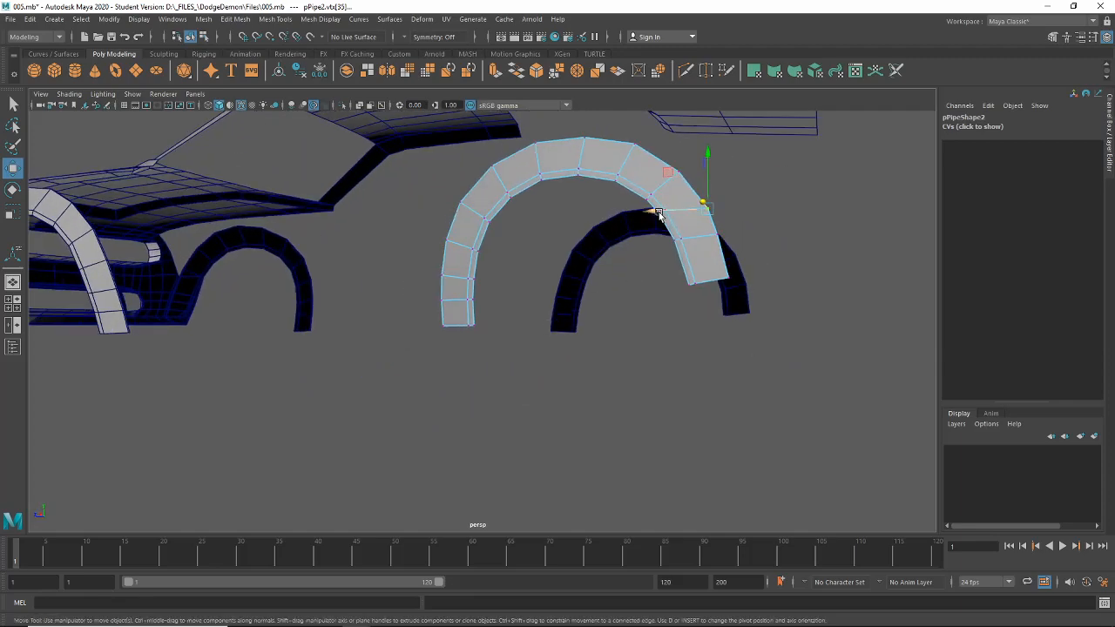
{"action": "left_click", "coordinate": [681, 351]}
Examine the rear arch's shape and alignment with the car body from the front, side and rear.
{"action": "left_click_drag", "start_coordinate": [682, 351], "coordinate": [528, 327], "text": "alt"}
{"action": "left_click_drag", "start_coordinate": [461, 353], "coordinate": [715, 254], "text": "alt"}
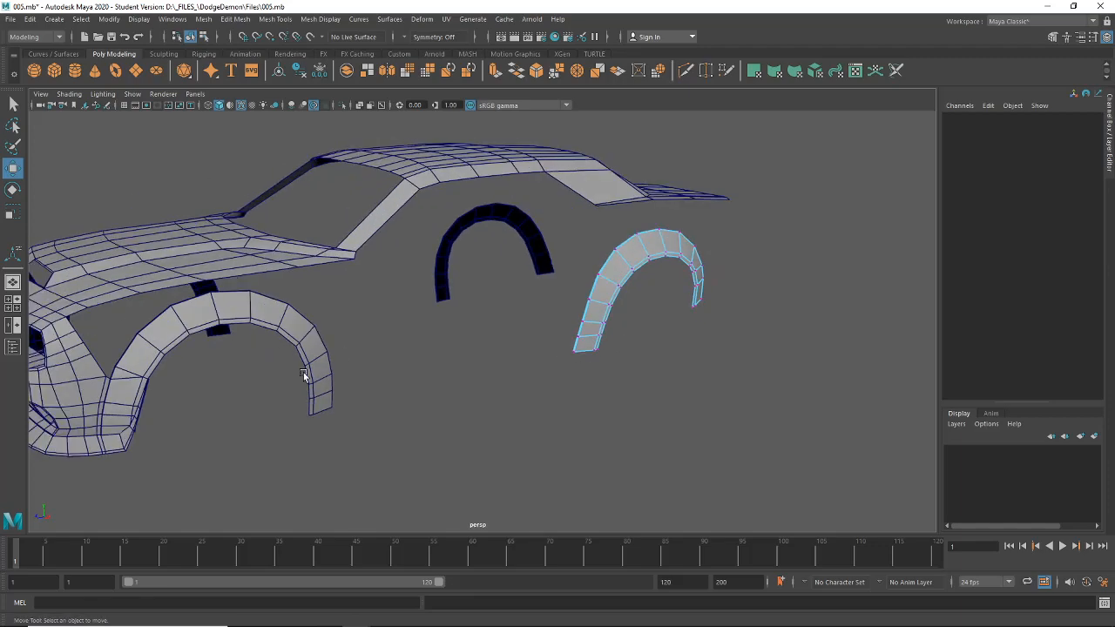
{"action": "left_click_drag", "start_coordinate": [403, 382], "coordinate": [436, 378], "text": "alt"}
{"action": "left_click_drag", "start_coordinate": [705, 396], "coordinate": [584, 402], "text": "alt"}
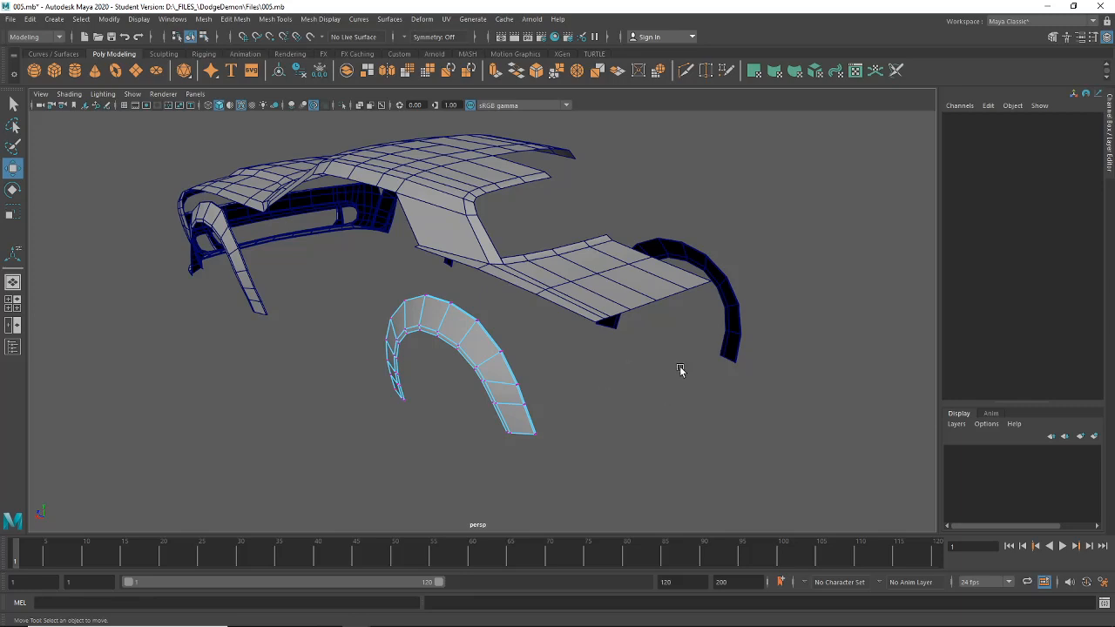
{"action": "left_click_drag", "start_coordinate": [684, 380], "coordinate": [471, 282], "text": "alt"}
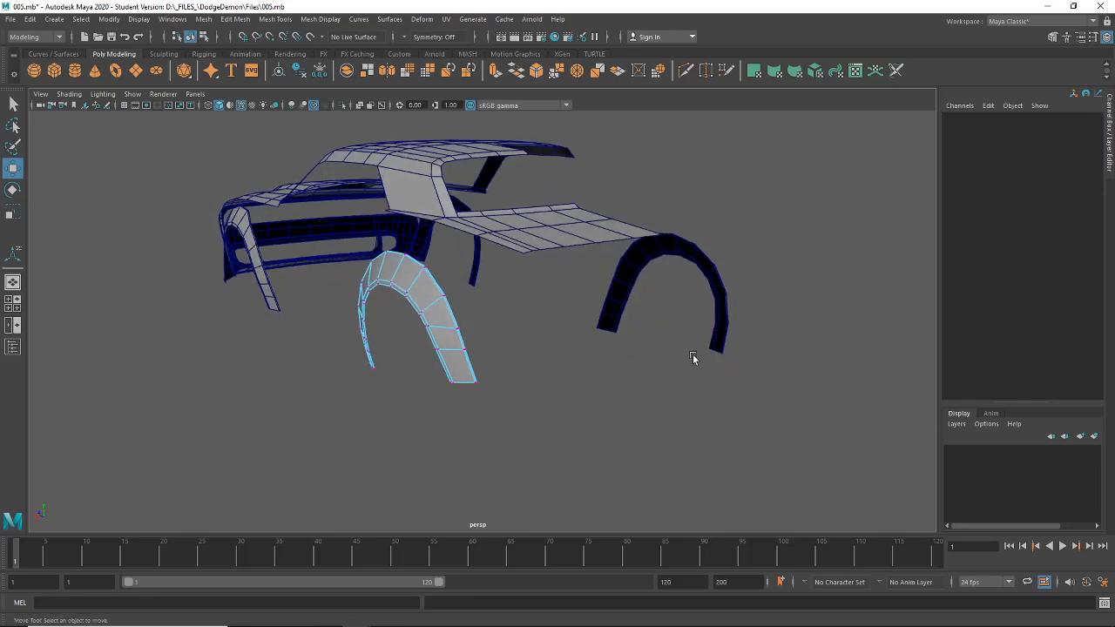
{"action": "left_click_drag", "start_coordinate": [594, 364], "coordinate": [782, 288], "text": "alt"}
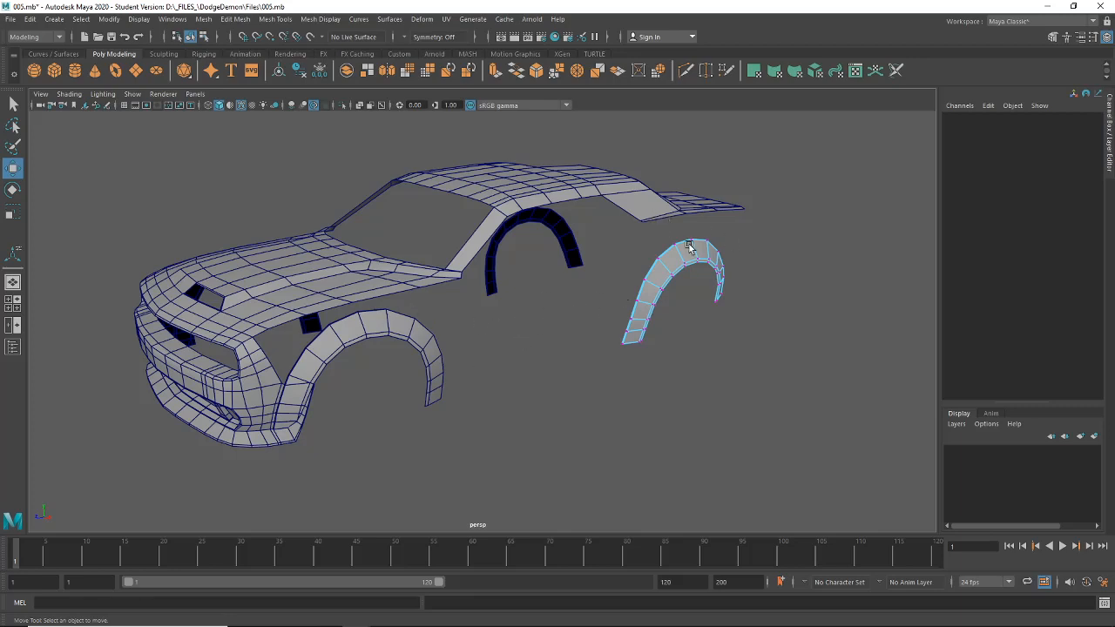
{"action": "left_click_drag", "start_coordinate": [689, 248], "coordinate": [680, 248], "text": "alt"}
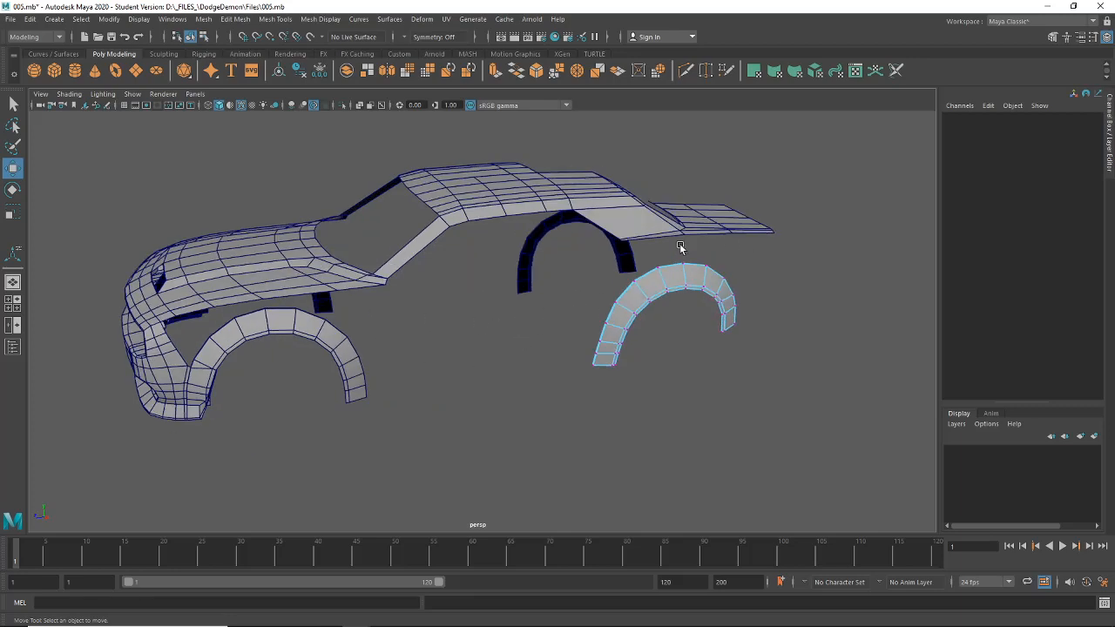